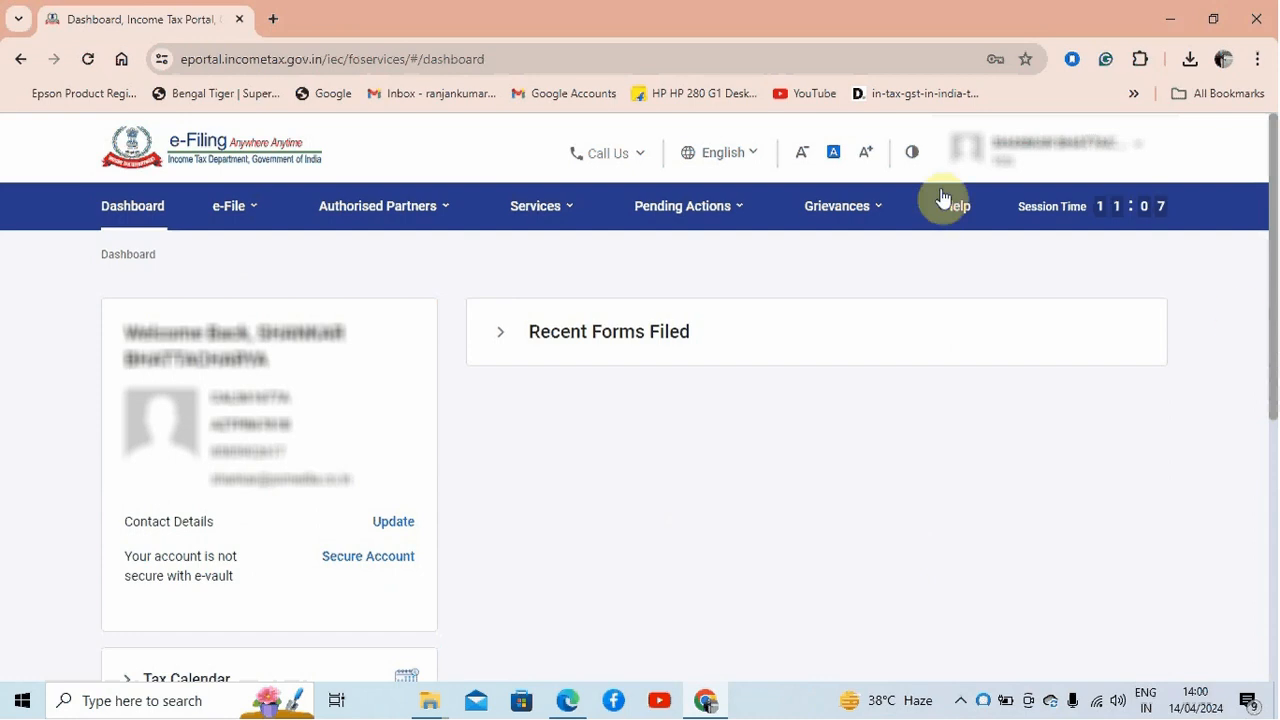
Step: Search the web for tds return utility in a new tab
left_click(273, 20)
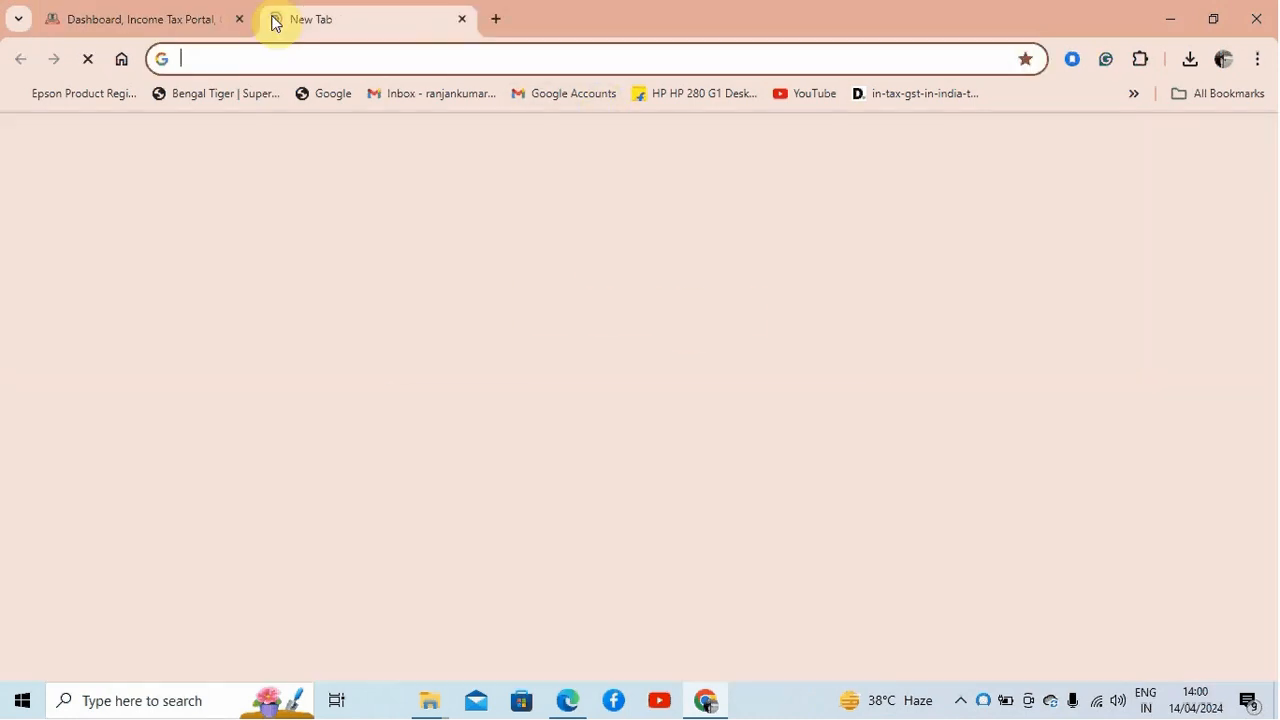
type("tds")
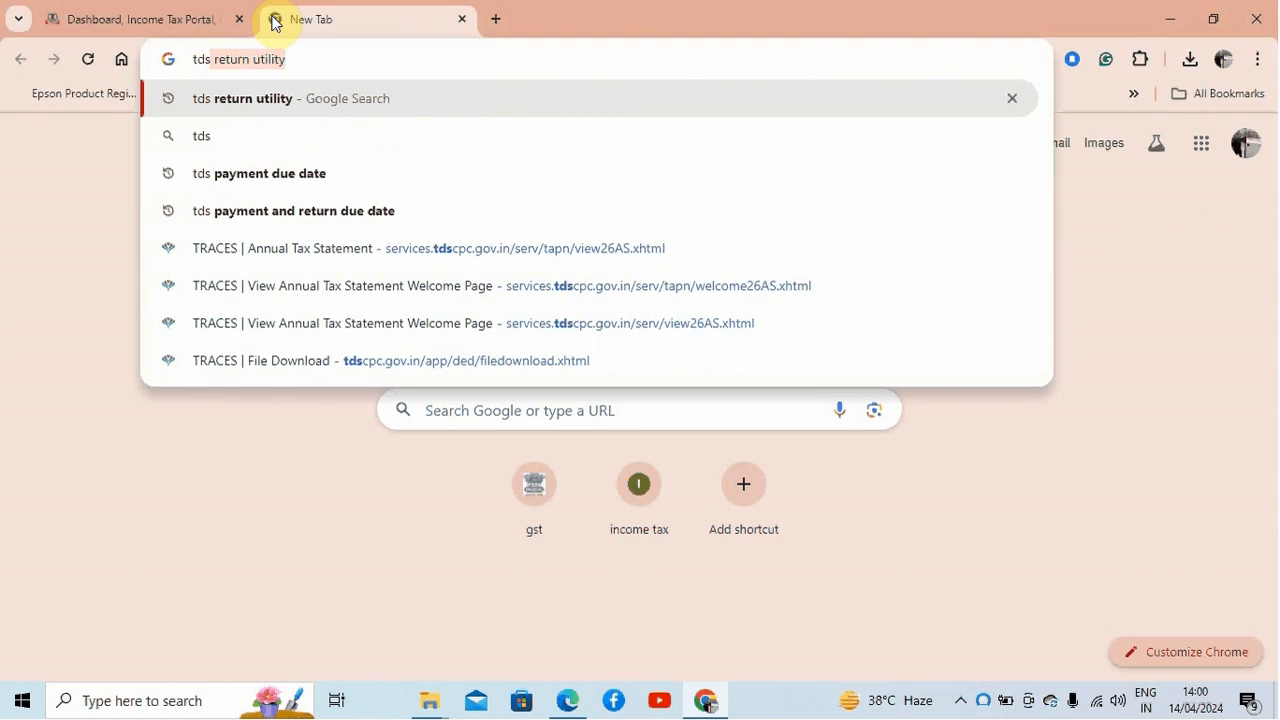
key("Return")
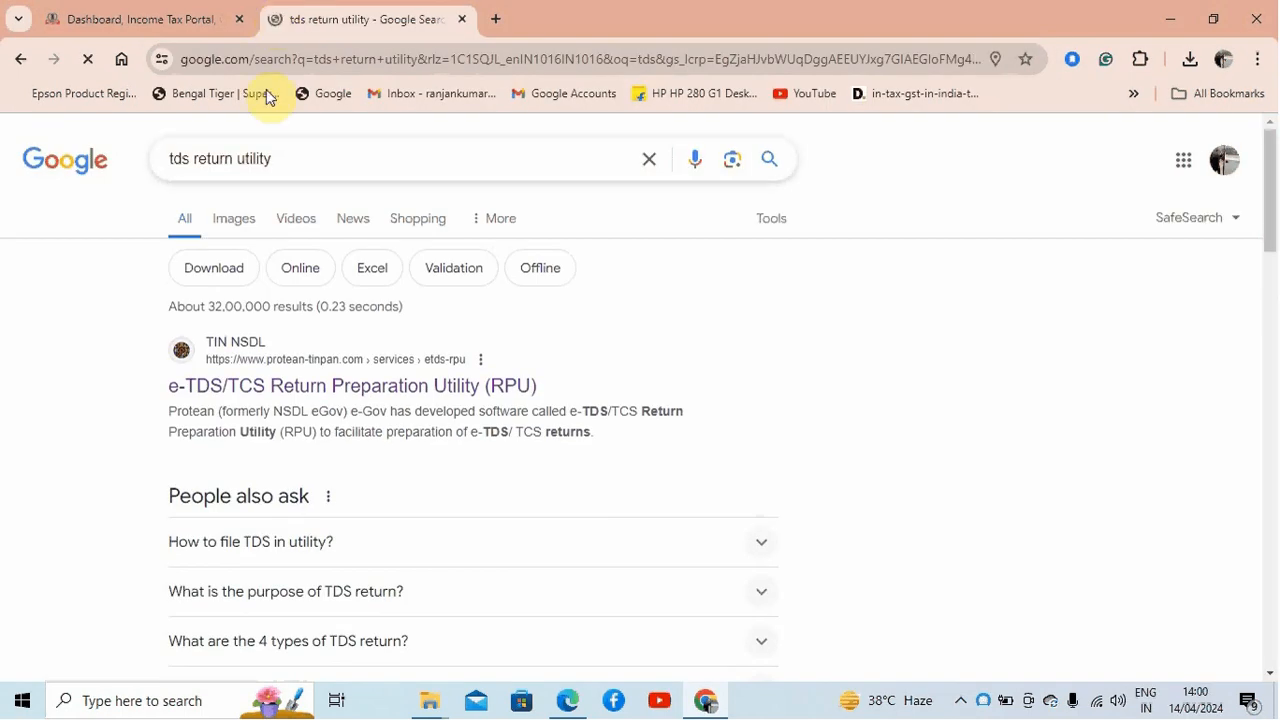
Step: Open the Protean e-TDS/TCS Return Preparation Utility (RPU) page from the results
left_click(305, 390)
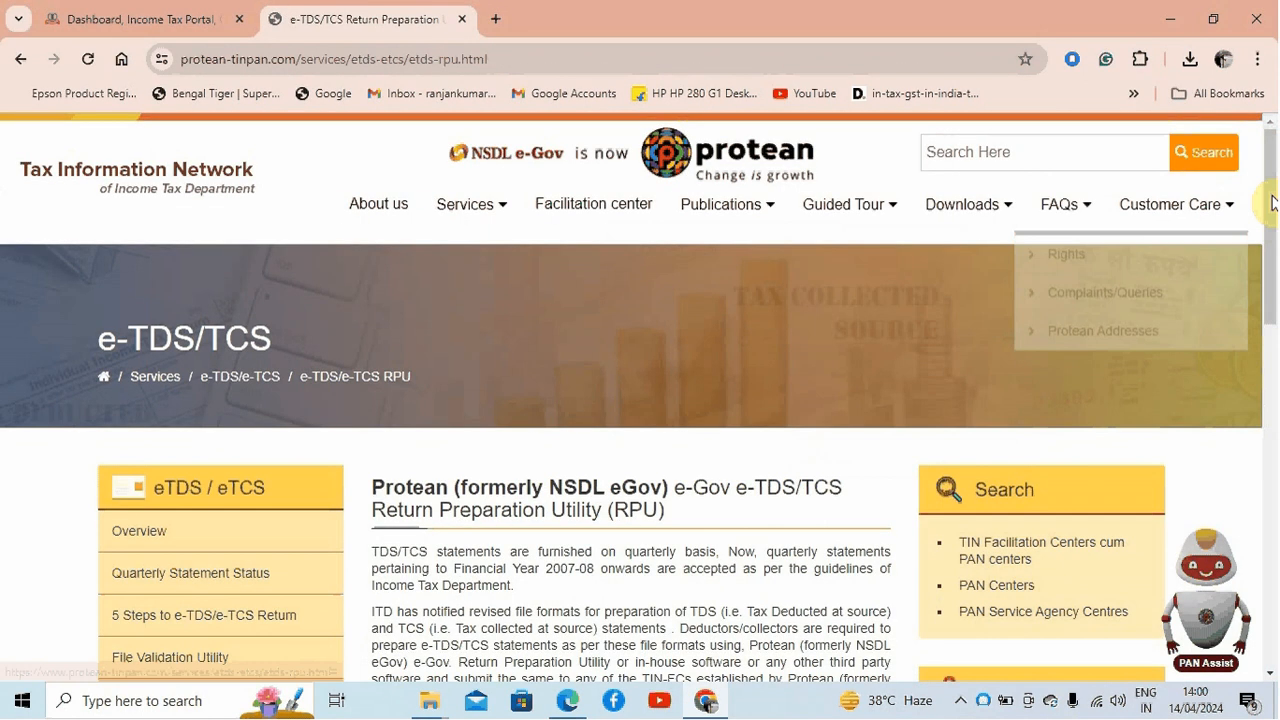
left_click_drag(1272, 200, 1274, 380)
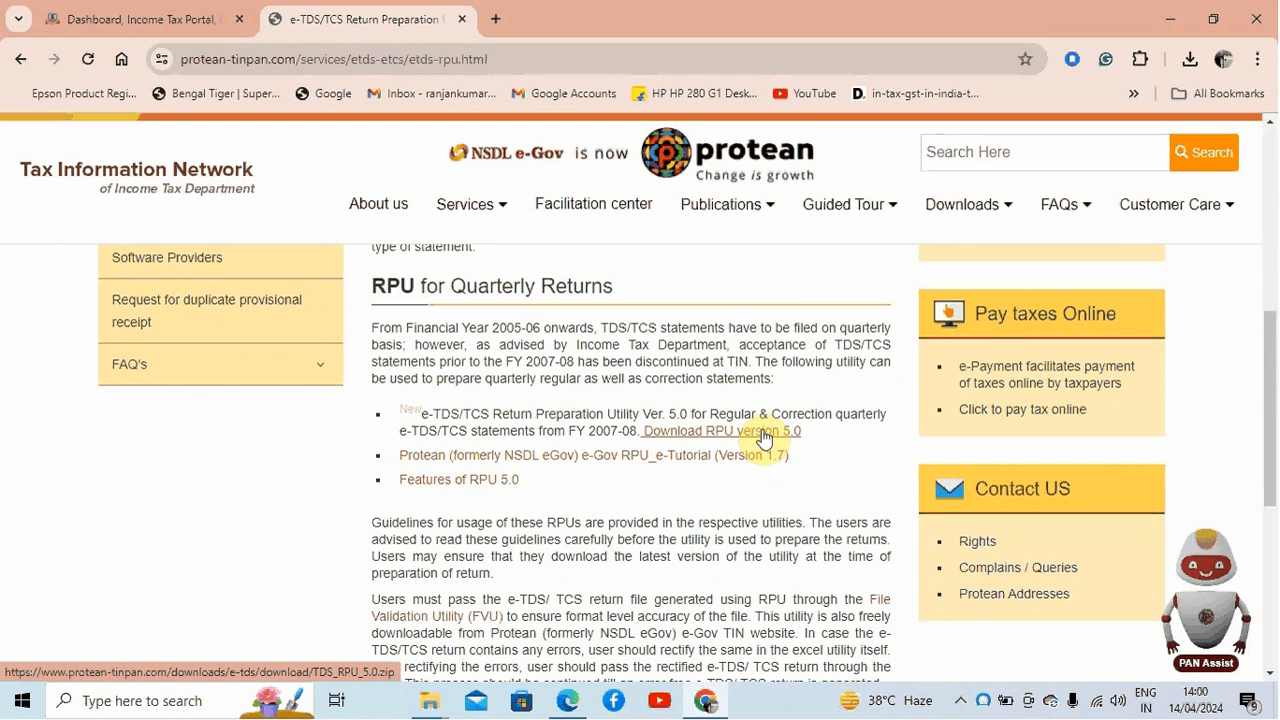
Step: Try to show the earlier TDS_RPU_5.0.zip download in its folder
left_click(1190, 59)
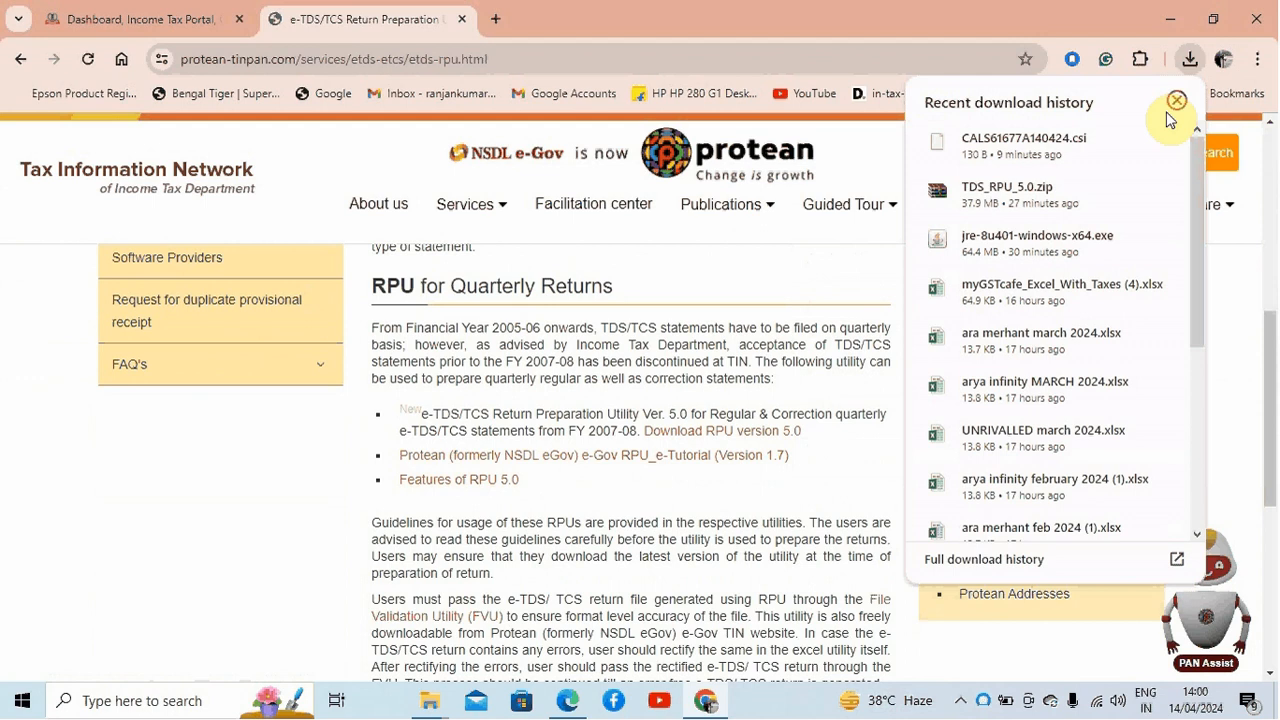
mouse_move(1046, 212)
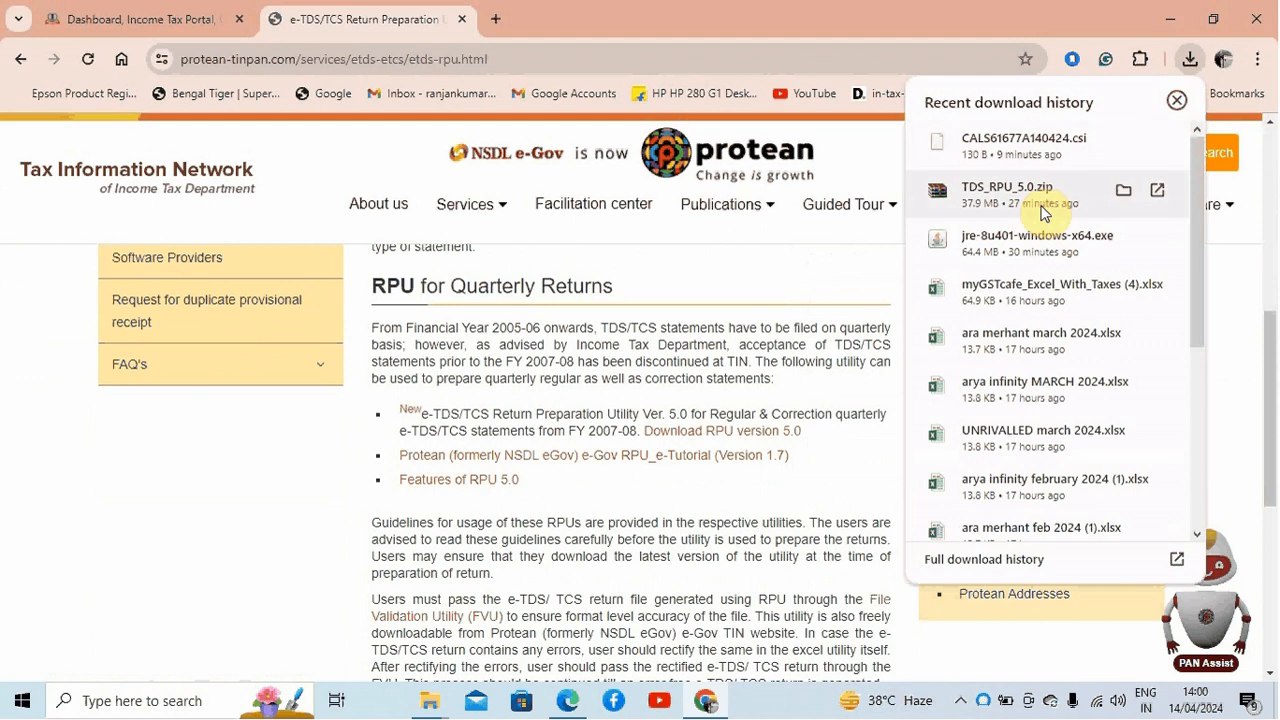
left_click(1121, 193)
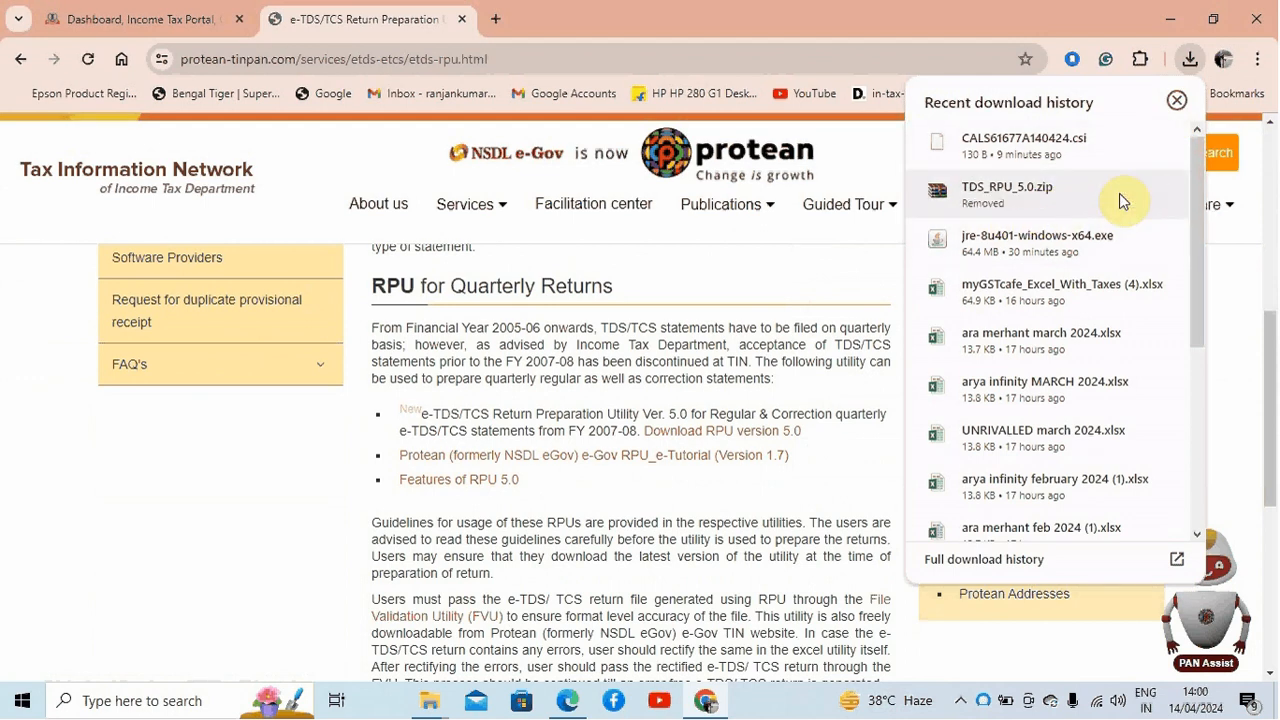
Step: Download RPU version 5.0 and show the downloaded TDS_RPU_5.0.zip in its folder
left_click(721, 430)
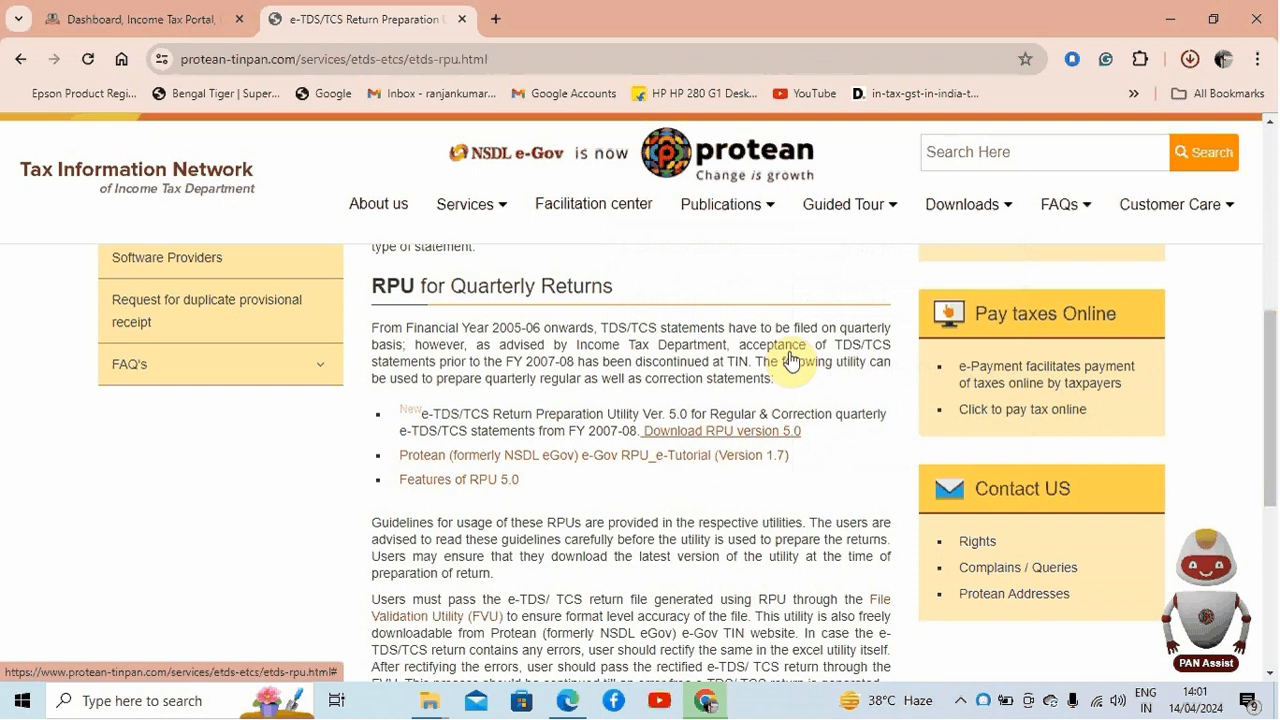
left_click(1190, 62)
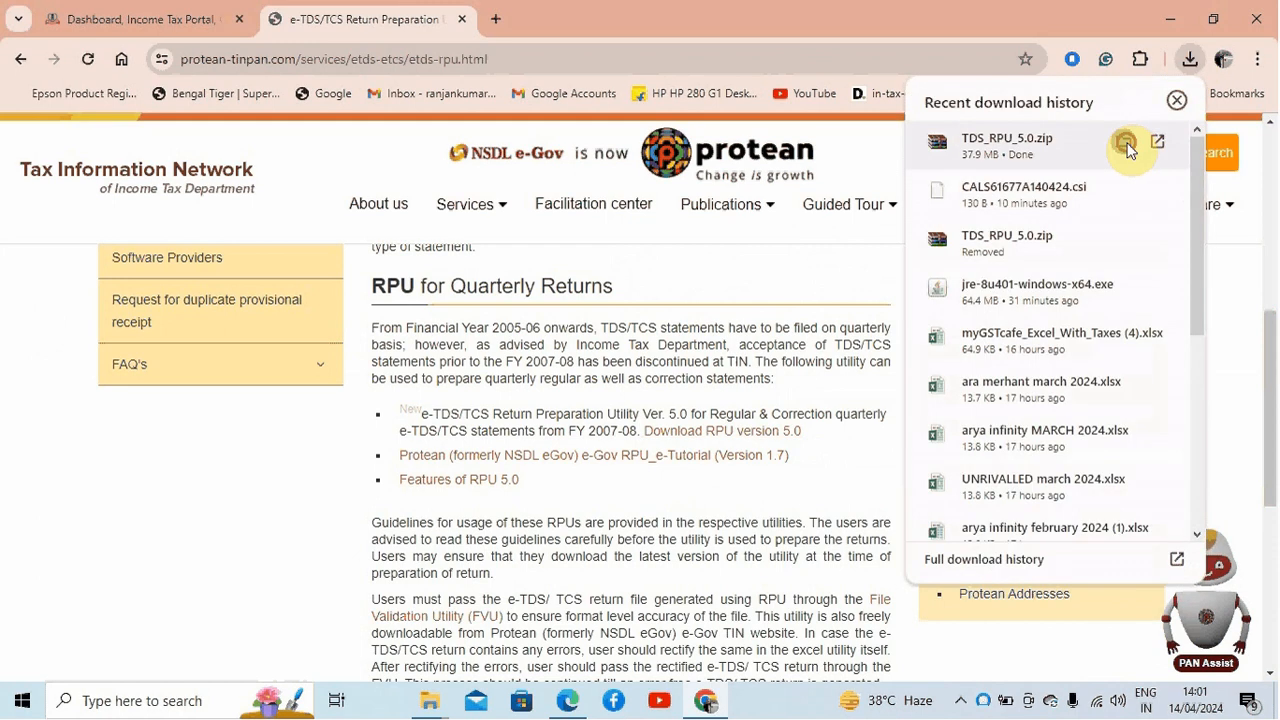
left_click(1126, 144)
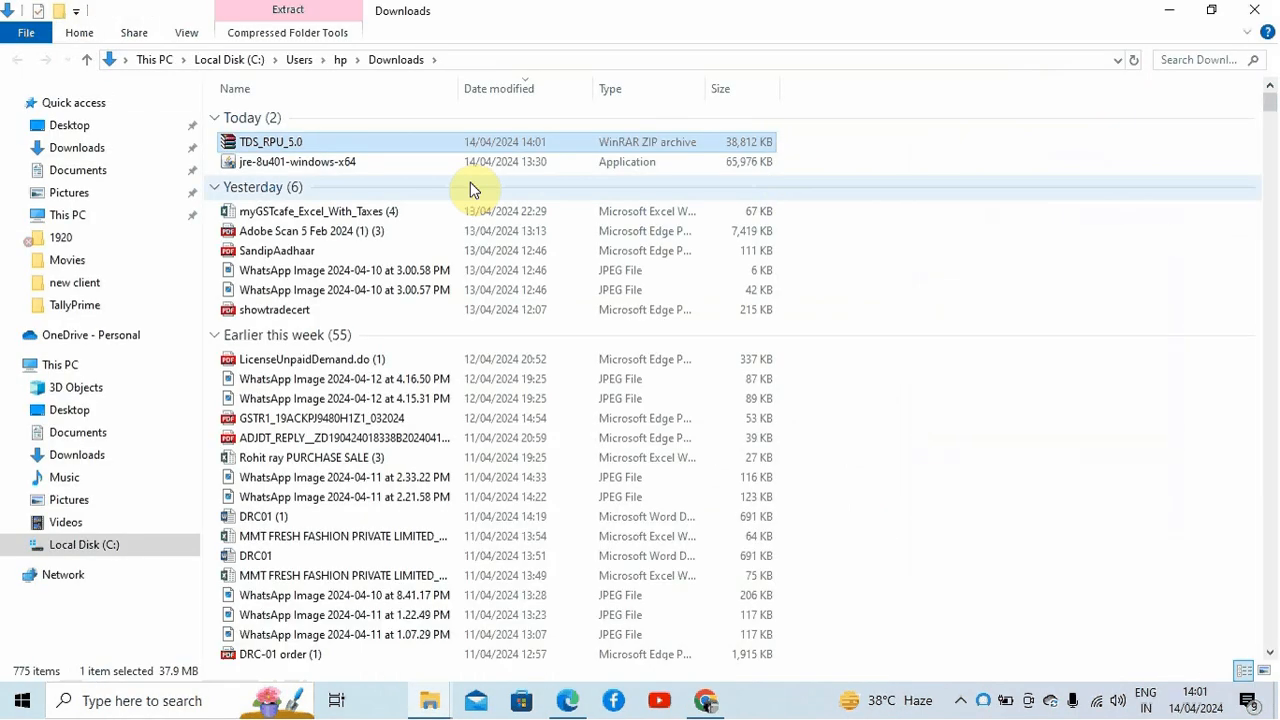
double_click(388, 144)
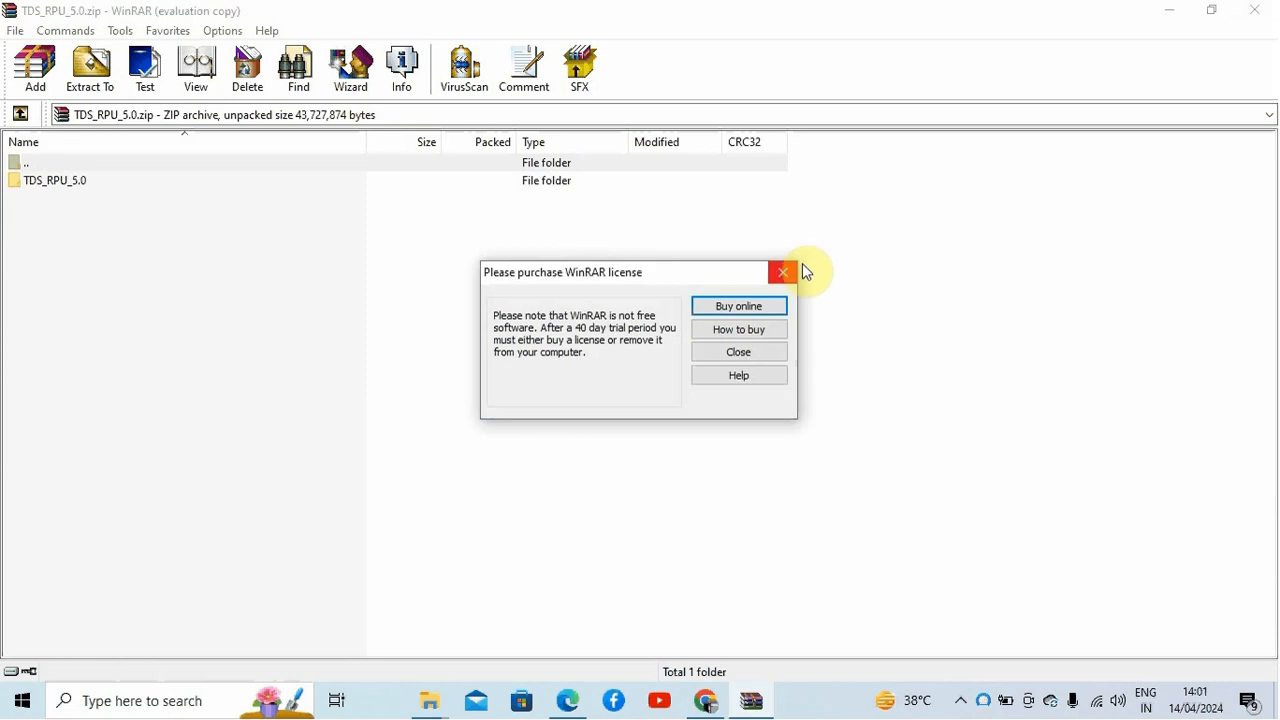
left_click(783, 272)
left_click(1255, 10)
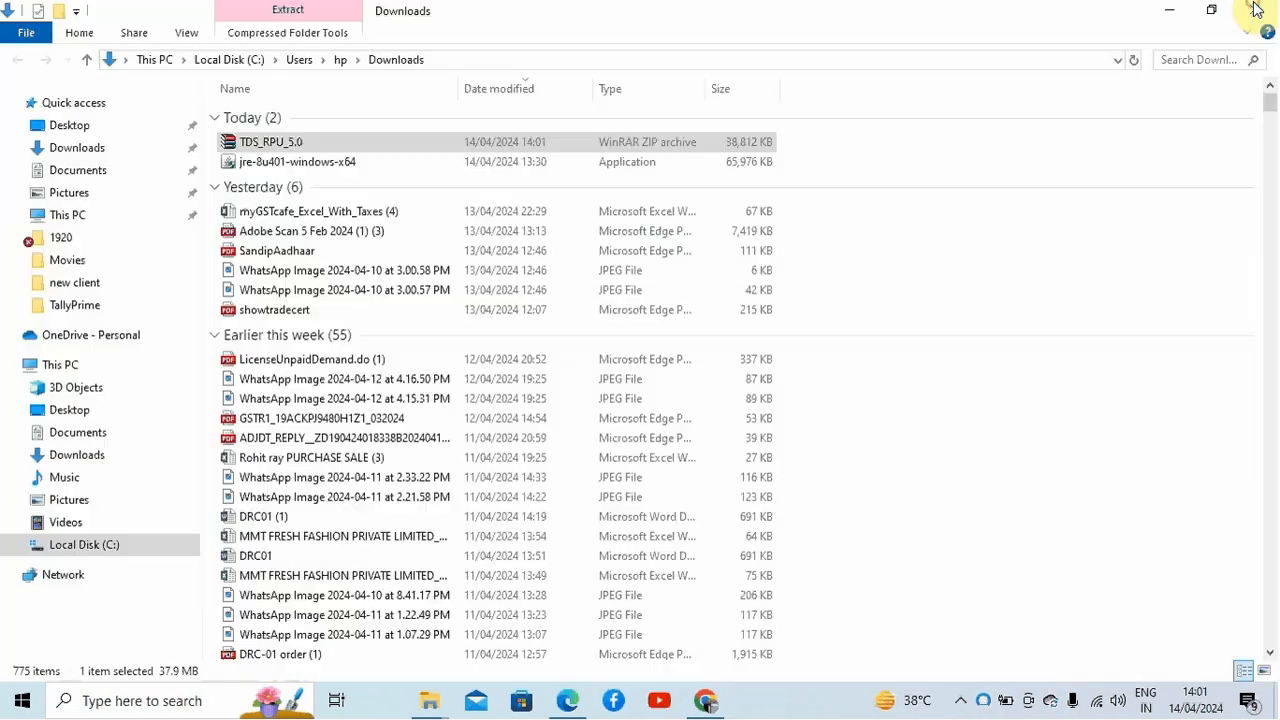
Step: Copy the TDS_RPU_5.0 archive from Downloads into the tds folder on the desktop
right_click(451, 145)
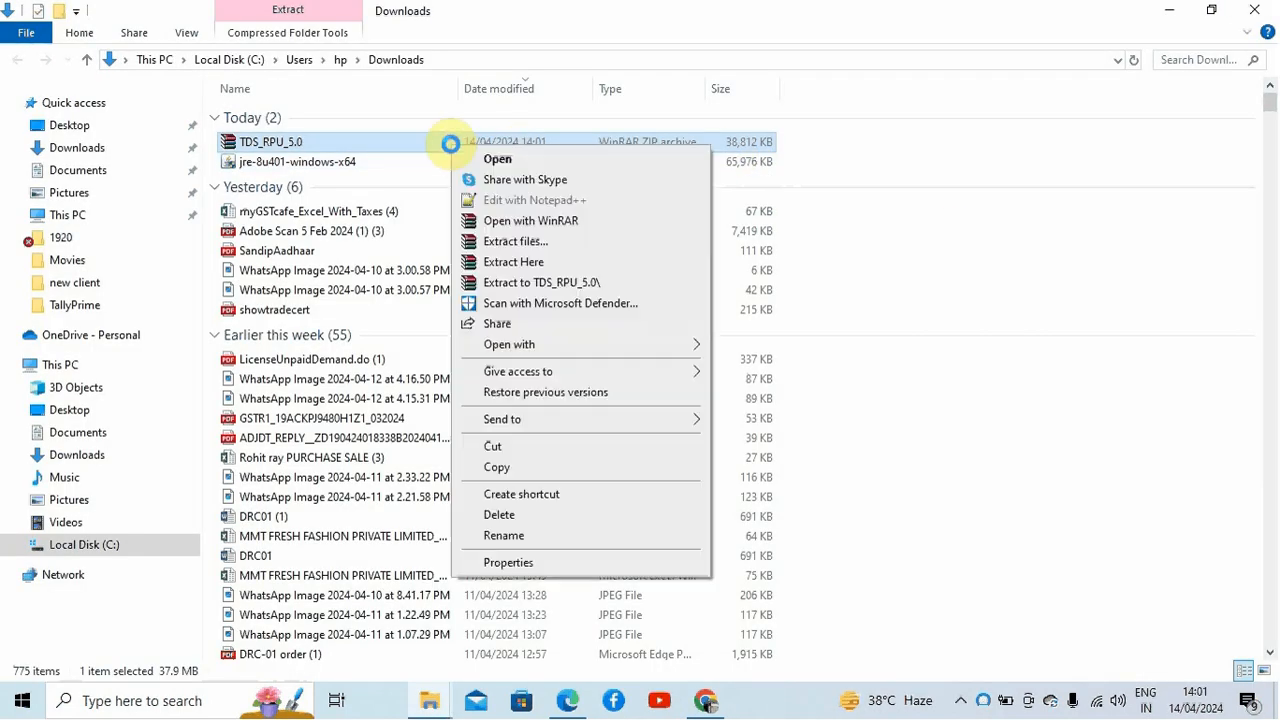
left_click(521, 468)
left_click(1165, 10)
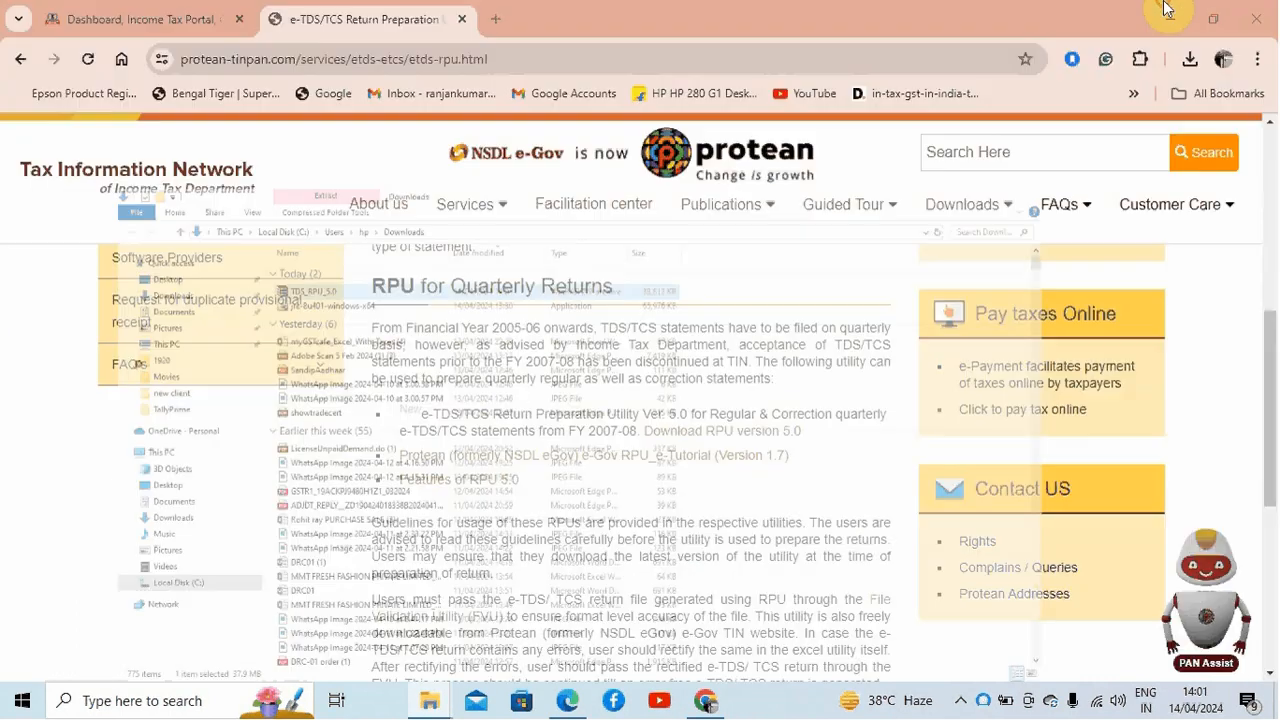
left_click(1170, 19)
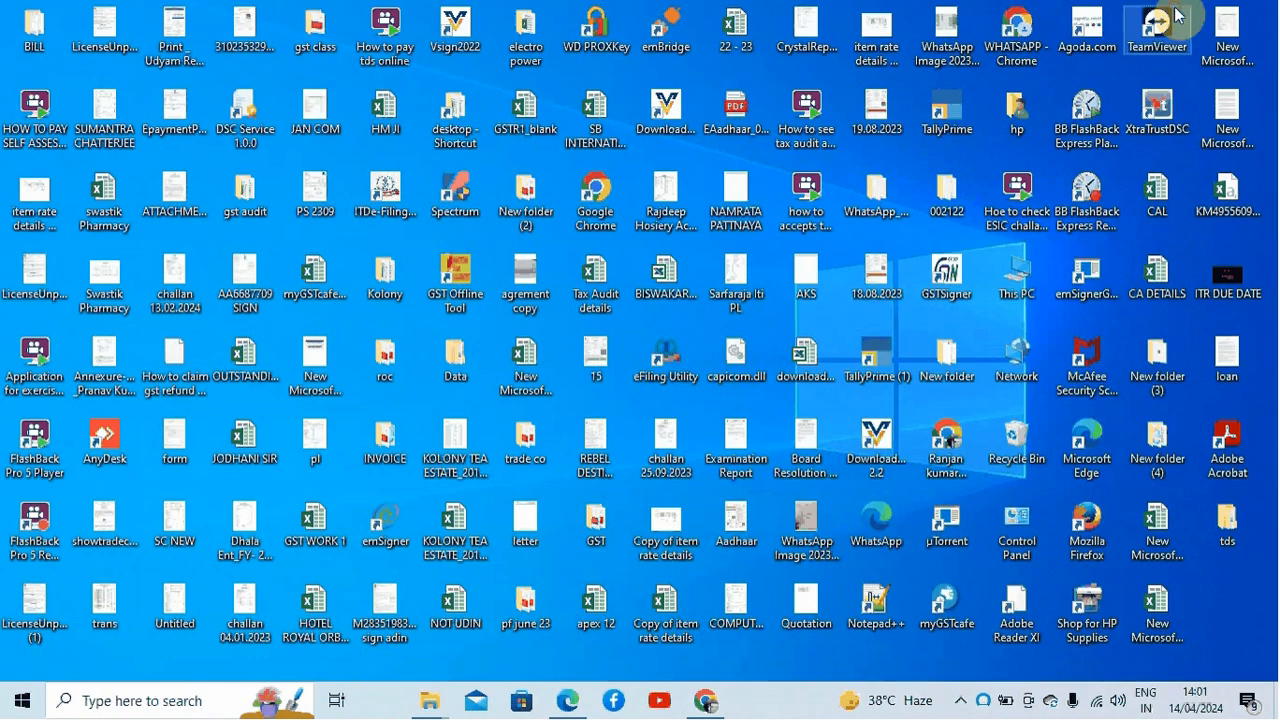
double_click(1230, 518)
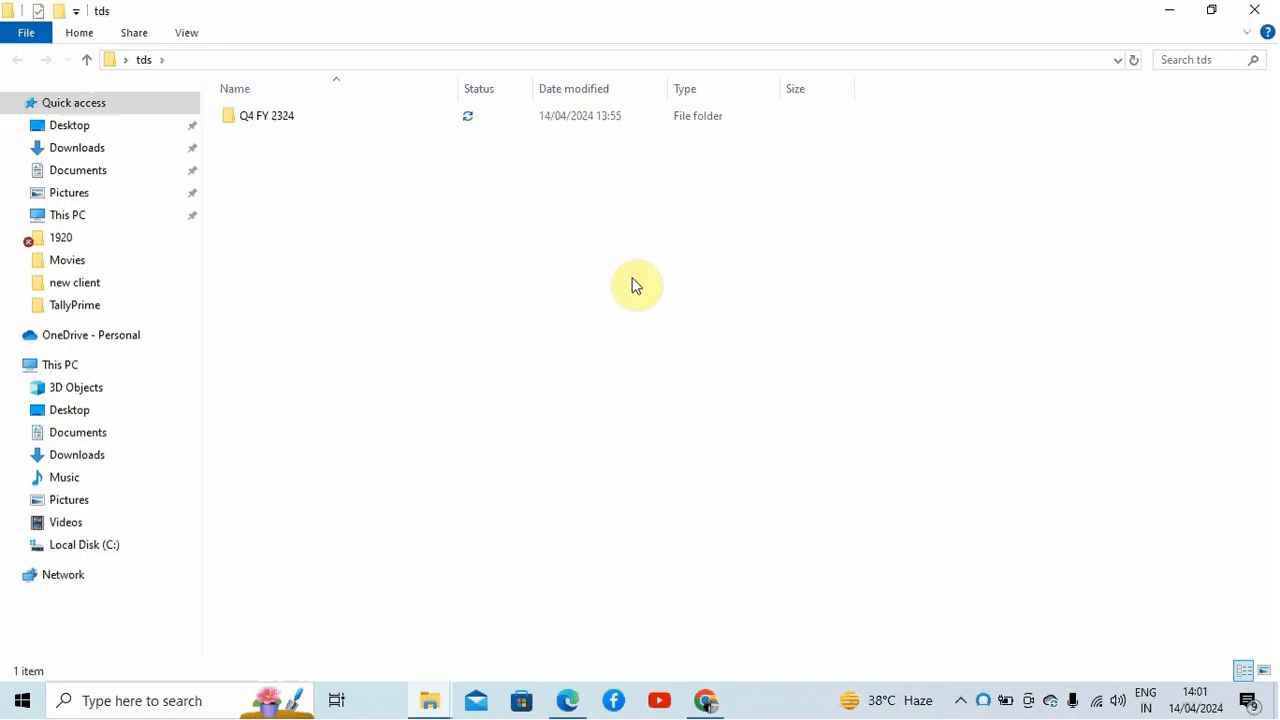
key("ctrl+v")
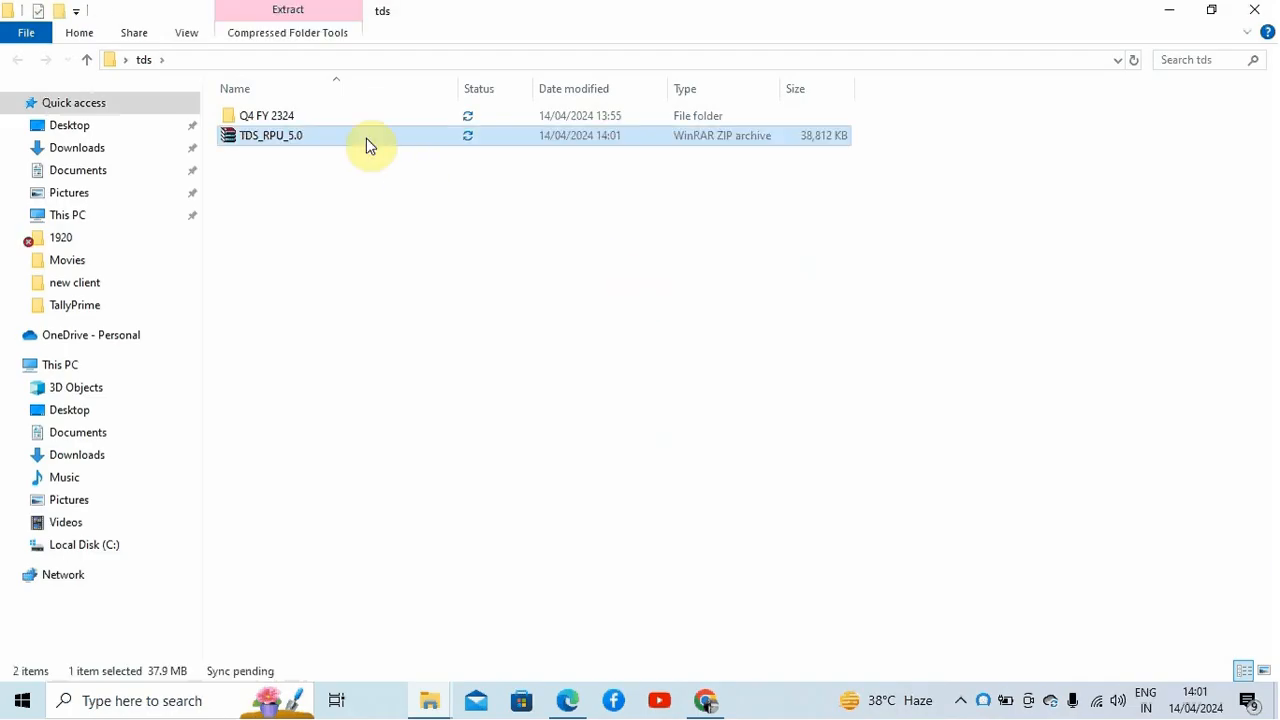
Step: Extract the TDS_RPU_5.0 archive into the tds folder
right_click(366, 140)
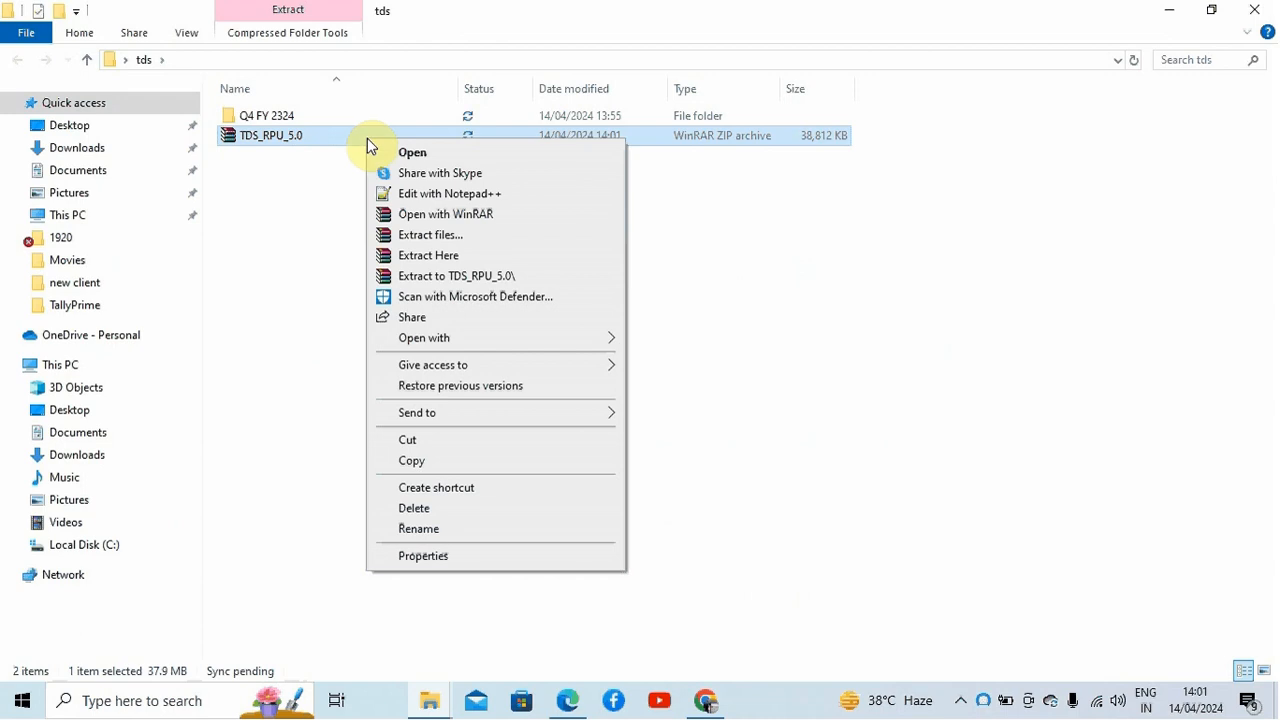
left_click(456, 256)
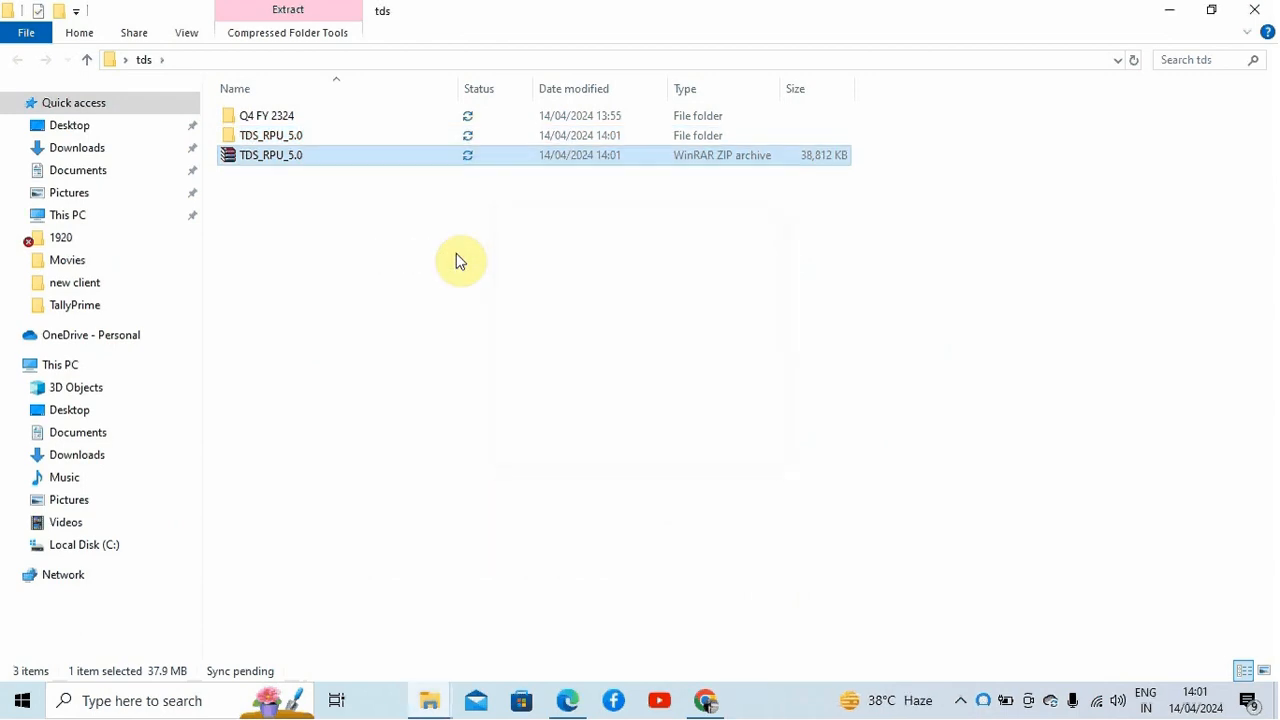
Step: Launch the TDS_RPU_5.0 utility from the extracted folder and dismiss the prerequisites message
double_click(362, 138)
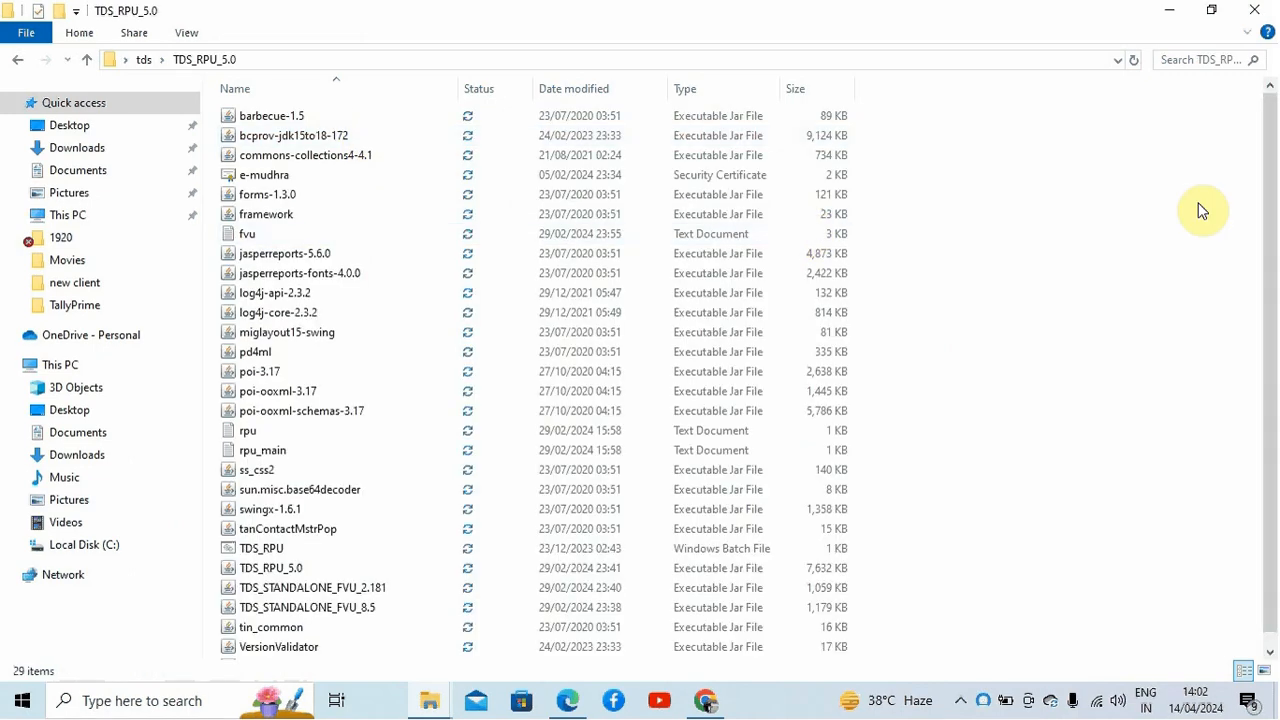
left_click_drag(1273, 196, 1276, 242)
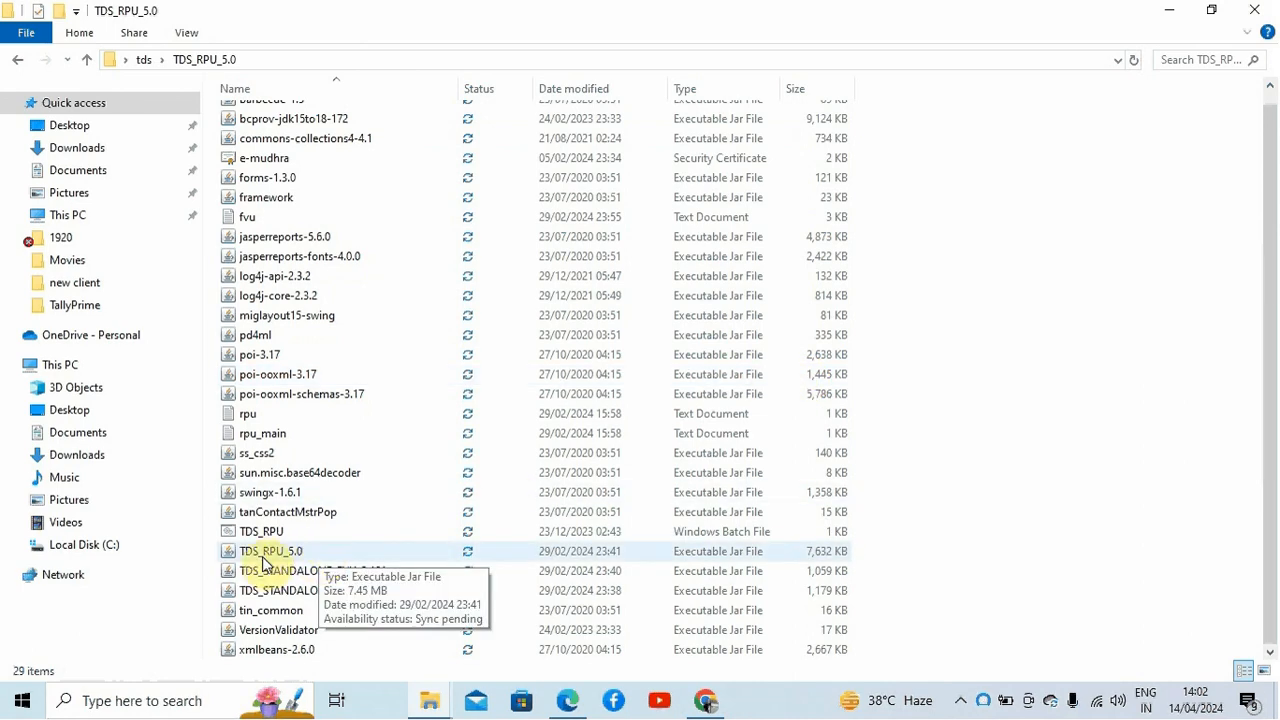
double_click(351, 551)
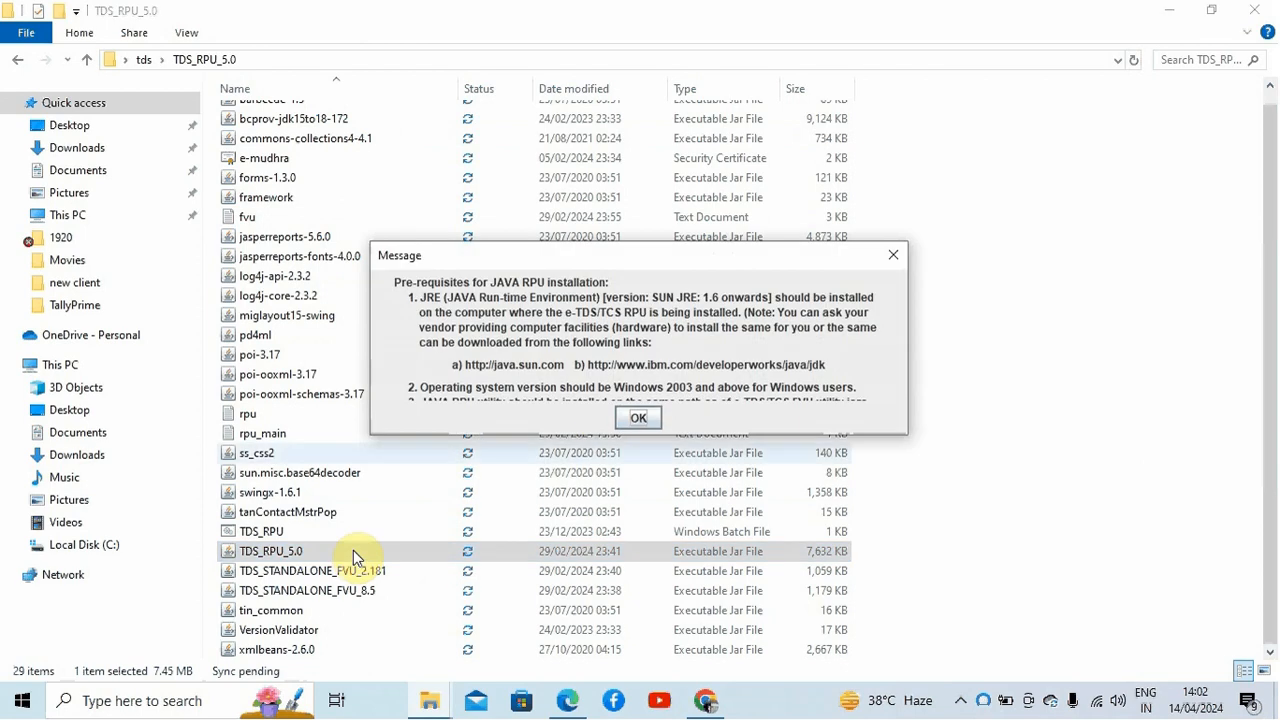
left_click(636, 416)
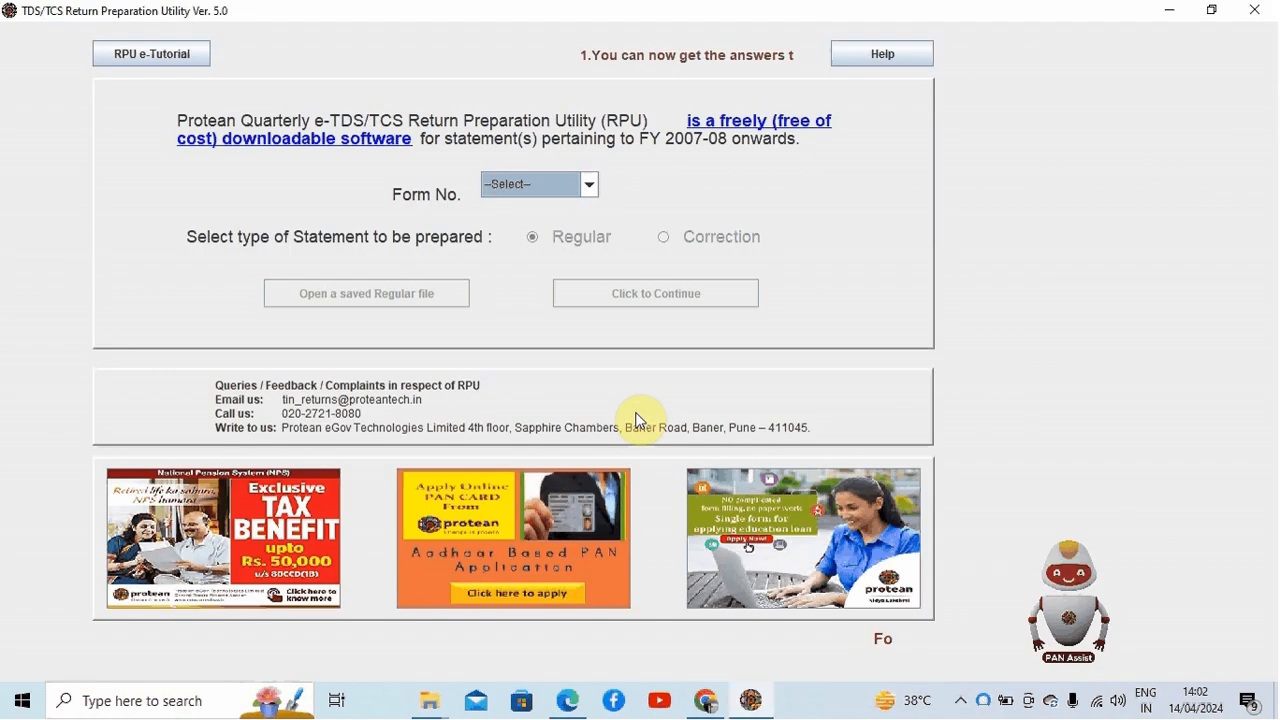
Step: Start a new Regular statement for Form No. 26Q
left_click(587, 186)
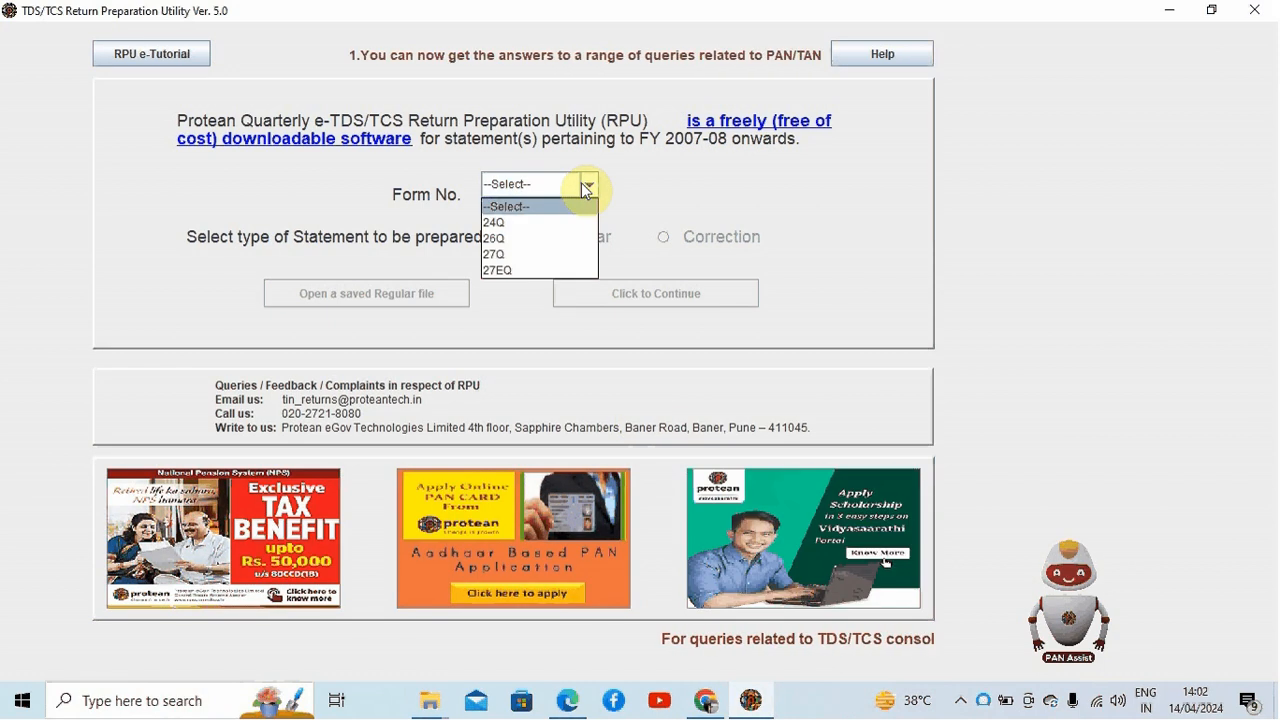
left_click(555, 238)
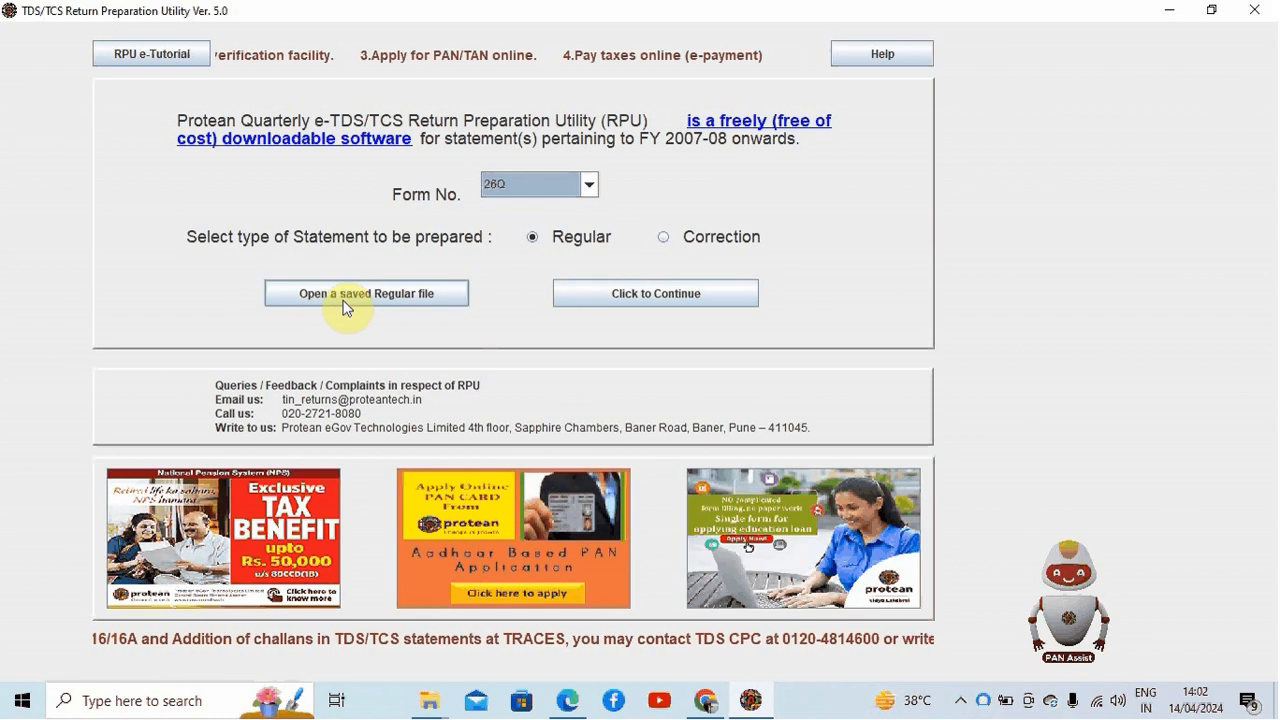
left_click(668, 293)
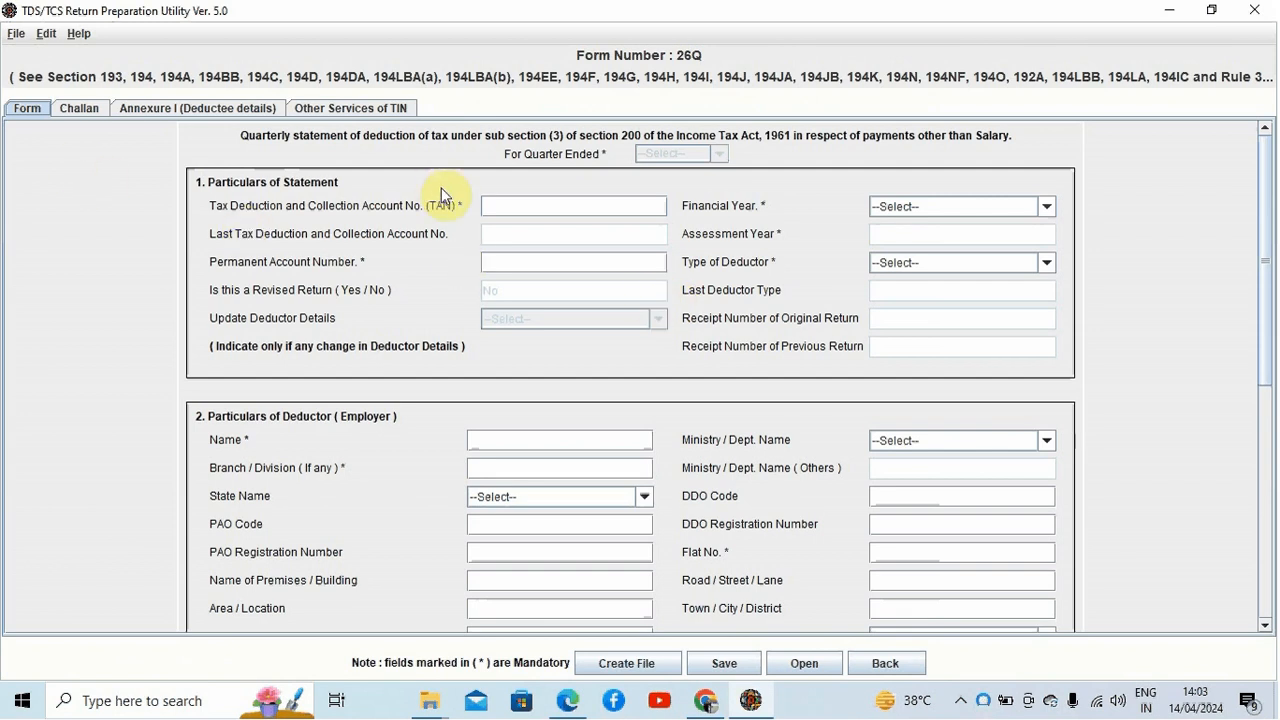
Step: Set the statement's financial year to 2023-2024 and the quarter ended to Q4
left_click(60, 108)
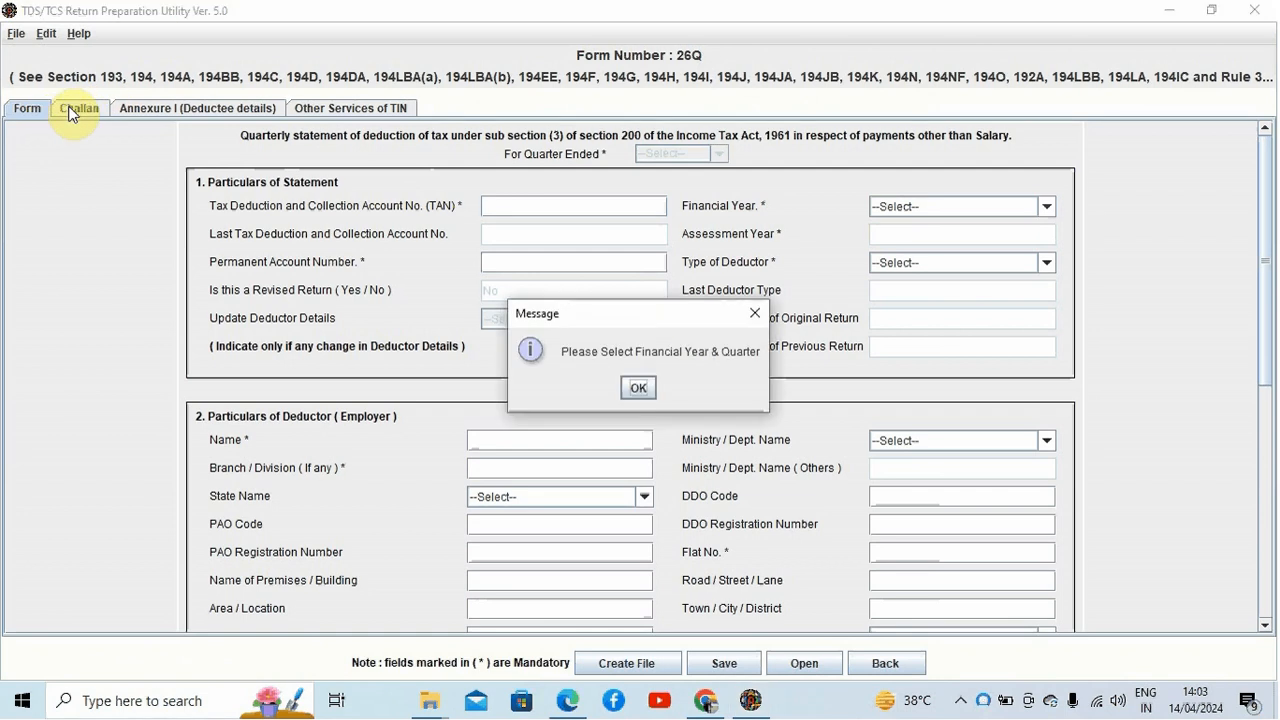
left_click(638, 389)
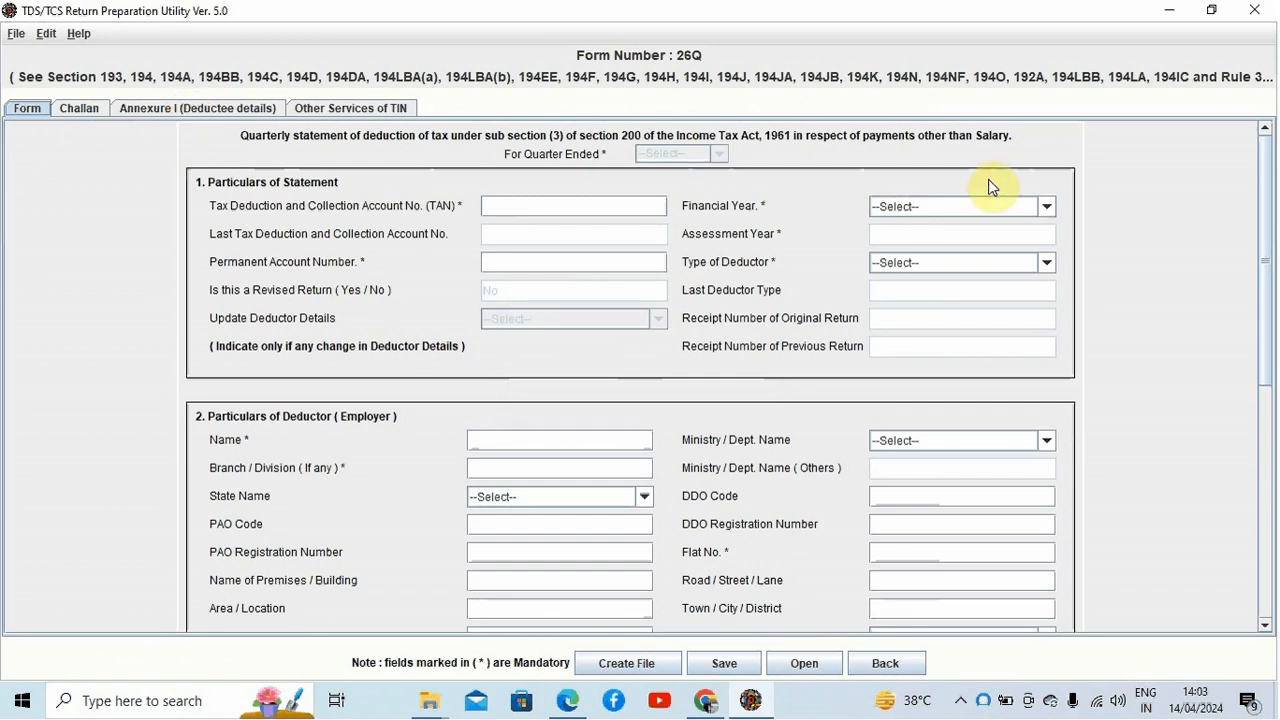
left_click(1045, 206)
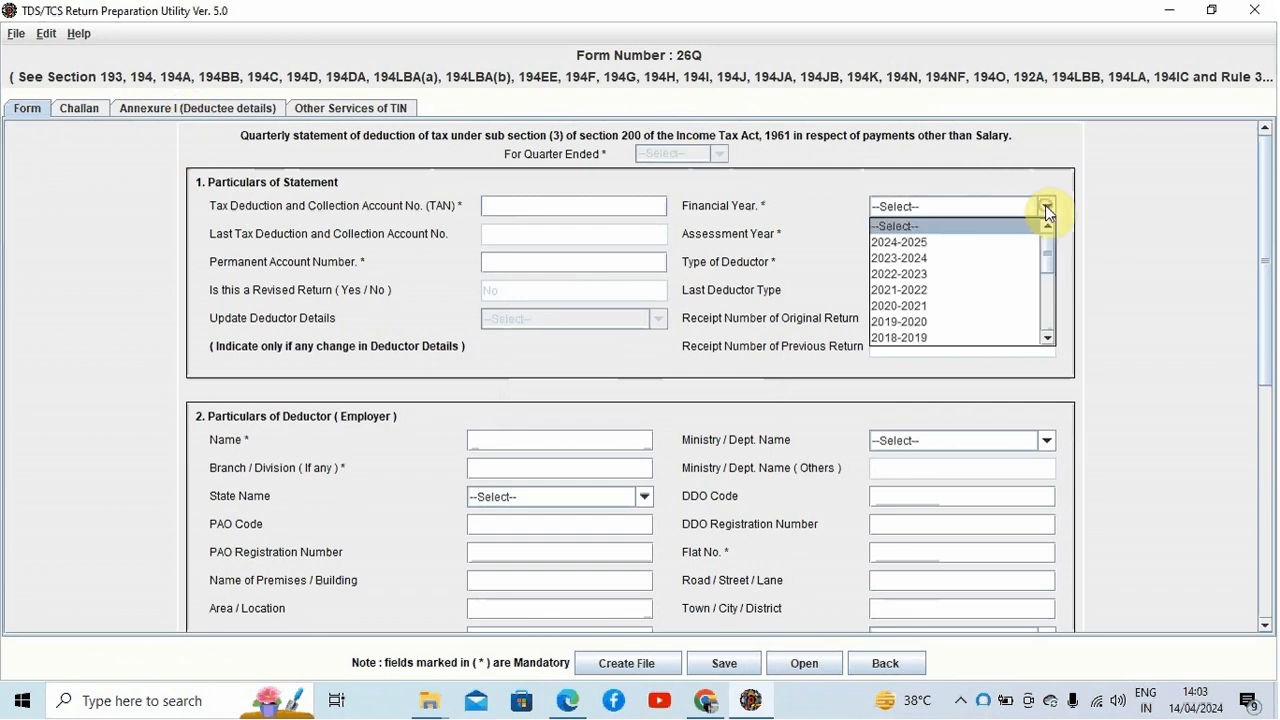
left_click(1015, 258)
left_click(639, 370)
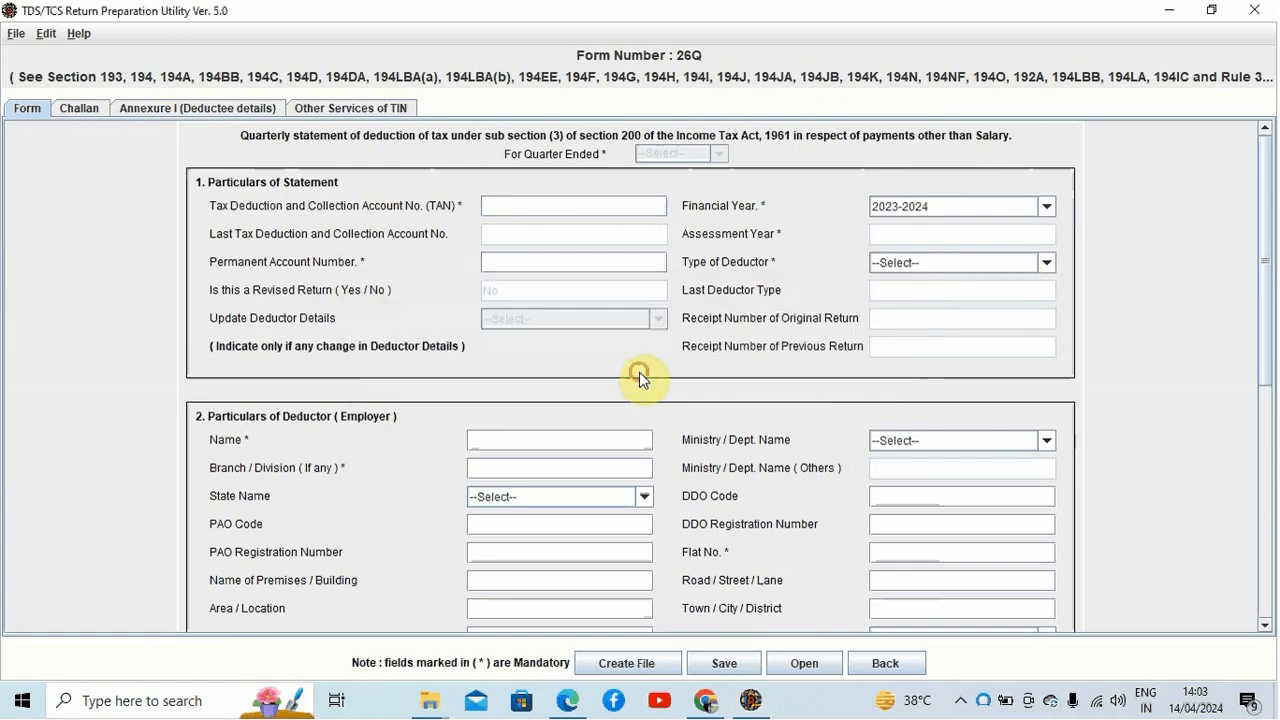
left_click(715, 156)
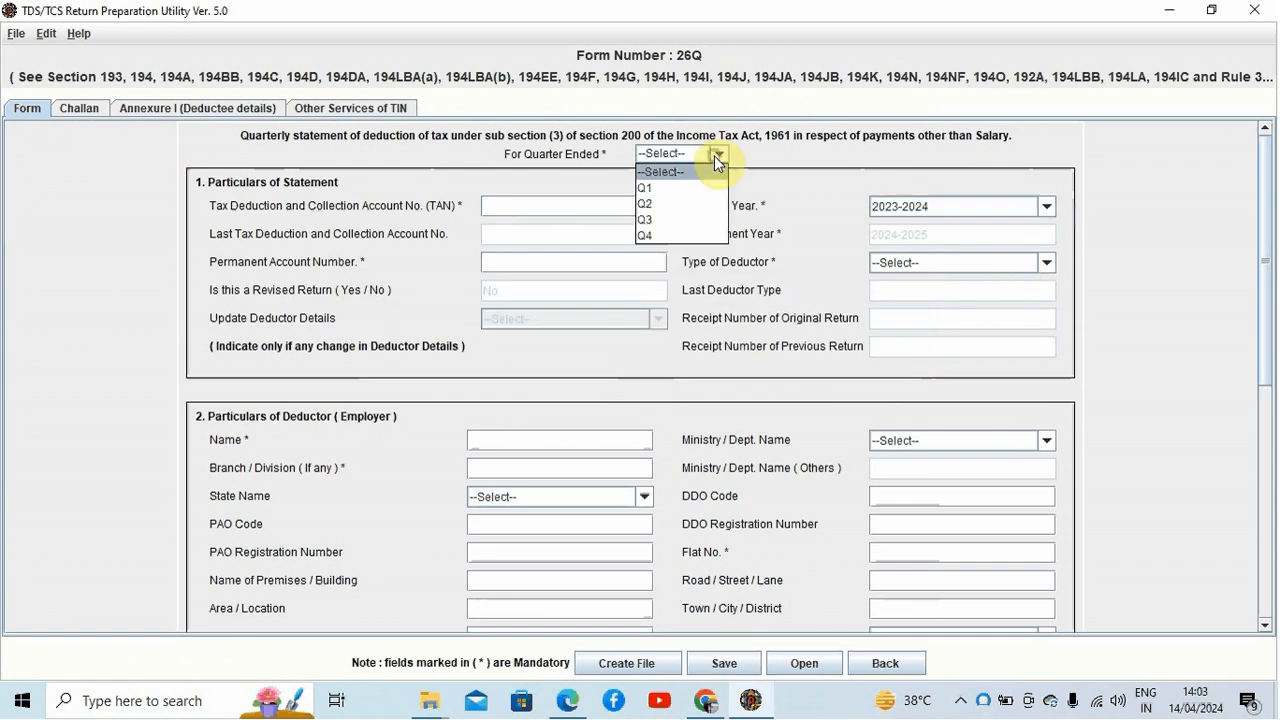
left_click(691, 227)
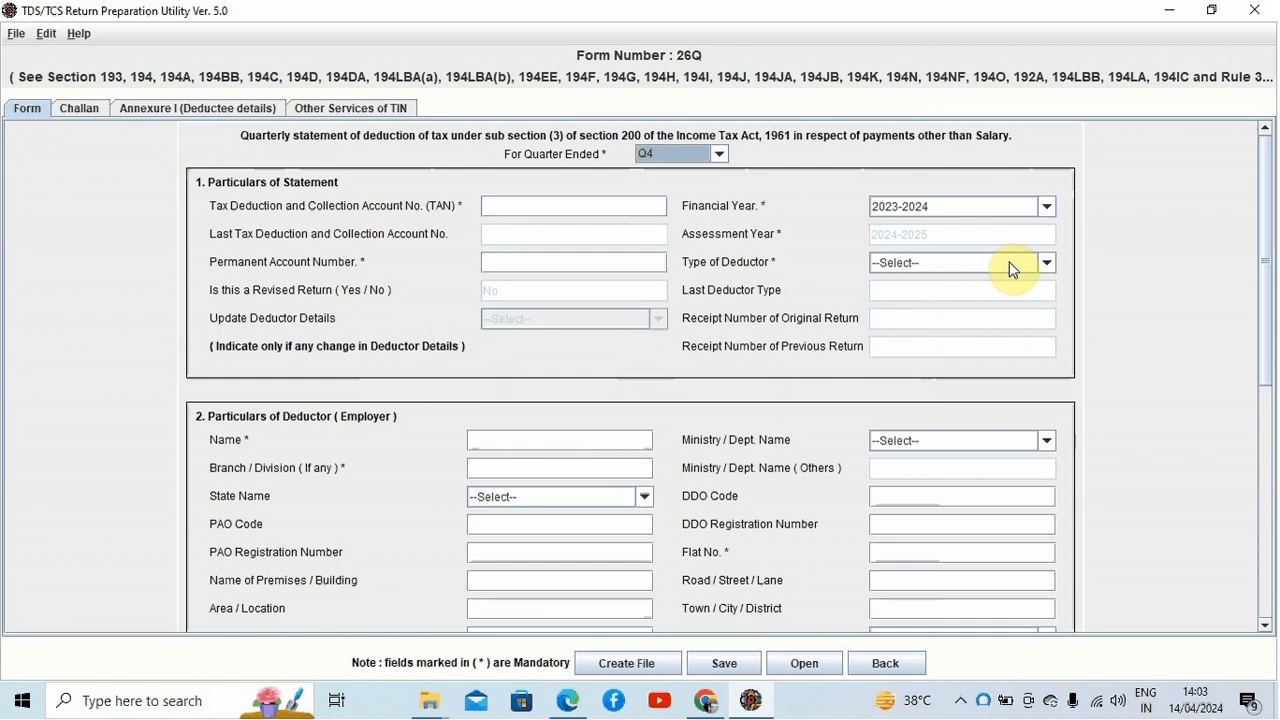
Step: Set the type of deductor to Firm
left_click(1046, 262)
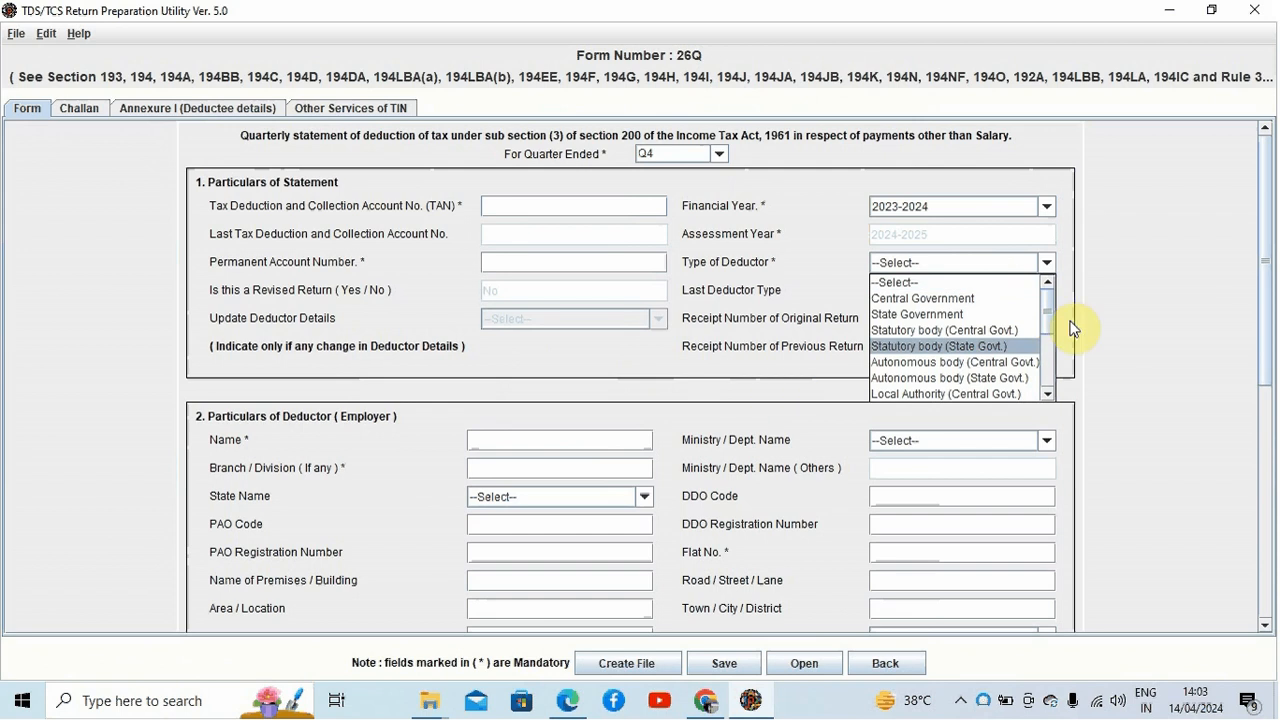
left_click_drag(1046, 309, 1048, 342)
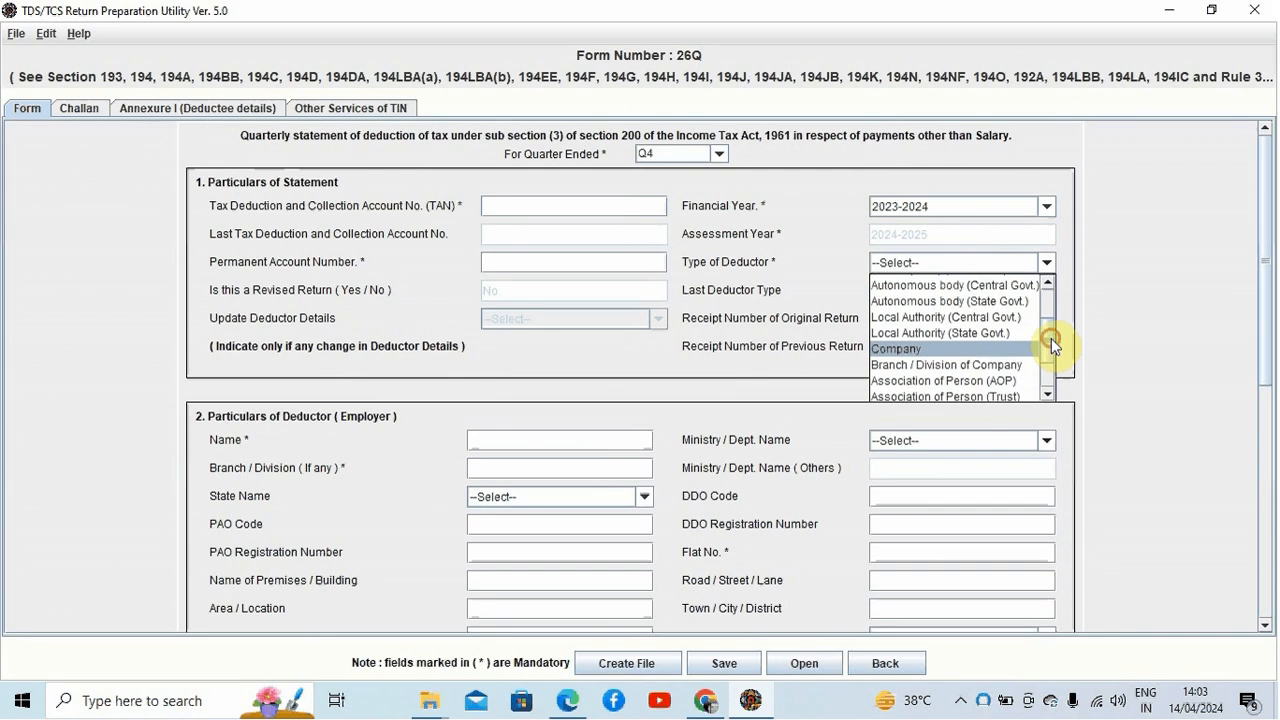
left_click_drag(1051, 338, 1047, 366)
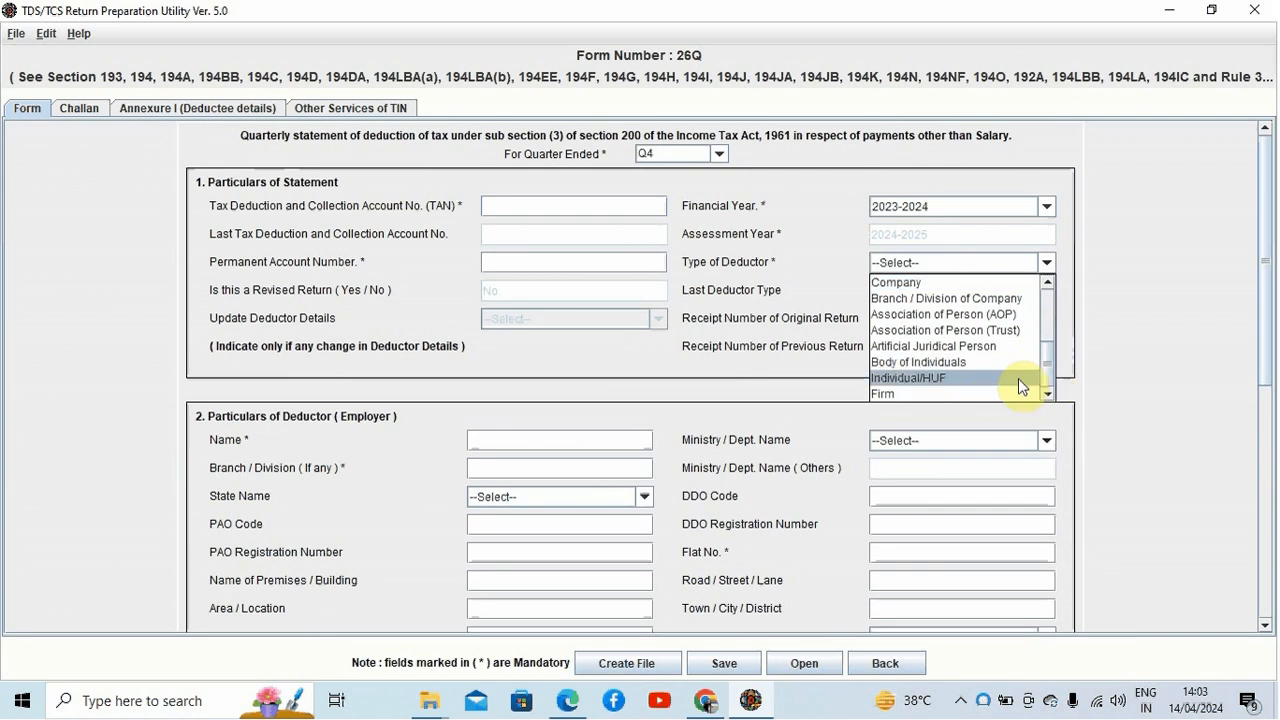
mouse_move(1045, 372)
left_mouse_down()
mouse_move(1046, 326)
mouse_move(1043, 378)
left_mouse_up()
left_click(1006, 392)
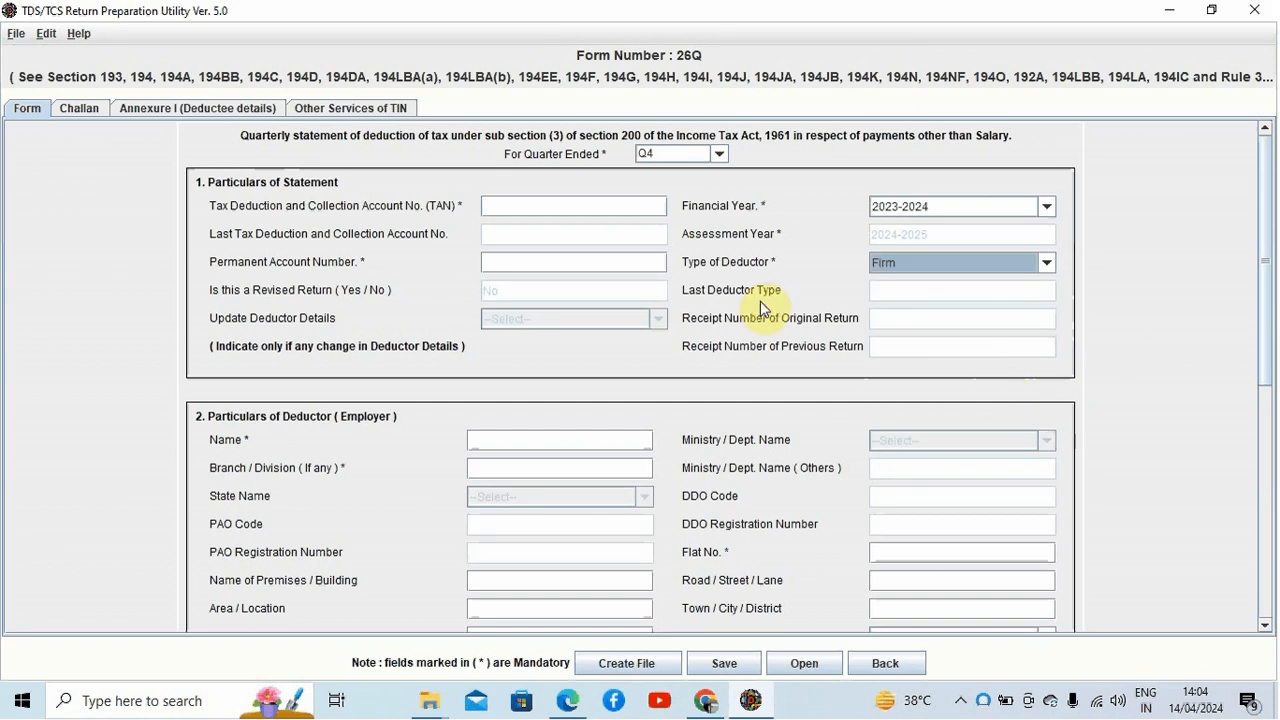
left_click(535, 203)
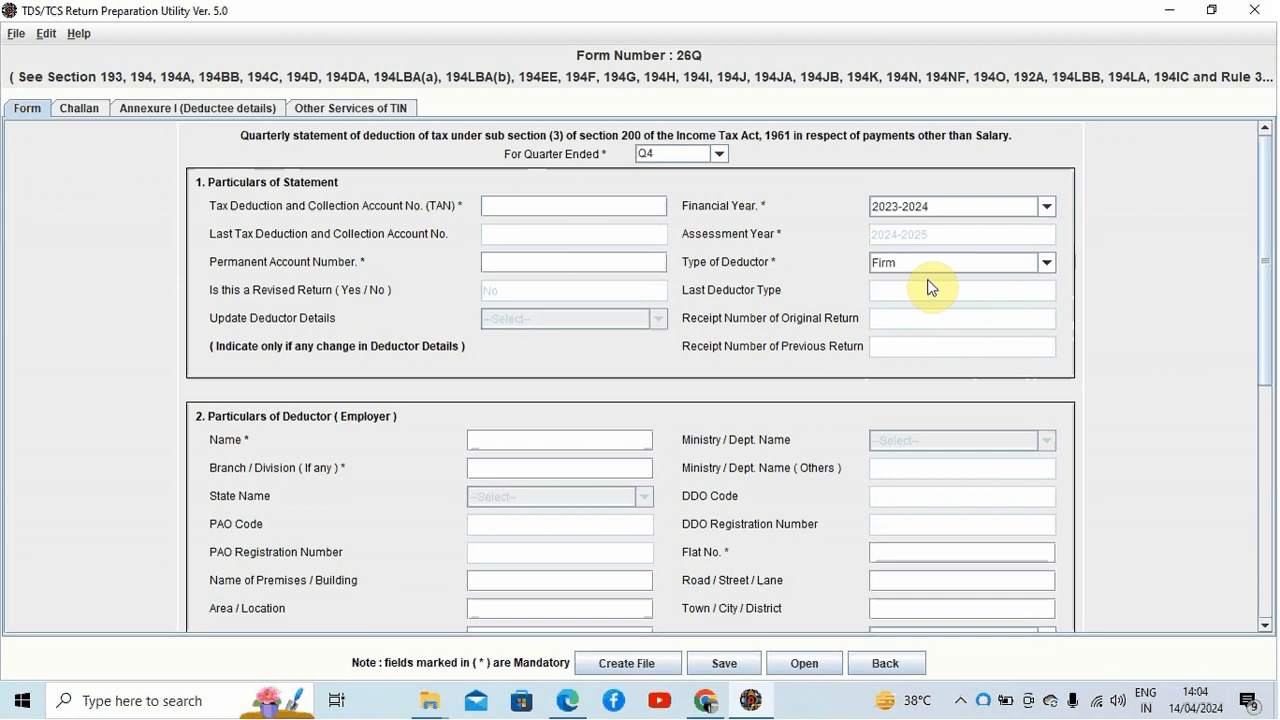
Step: Enter NA as the deductor's branch/division and 1 as the flat number
left_click_drag(1268, 255, 1268, 356)
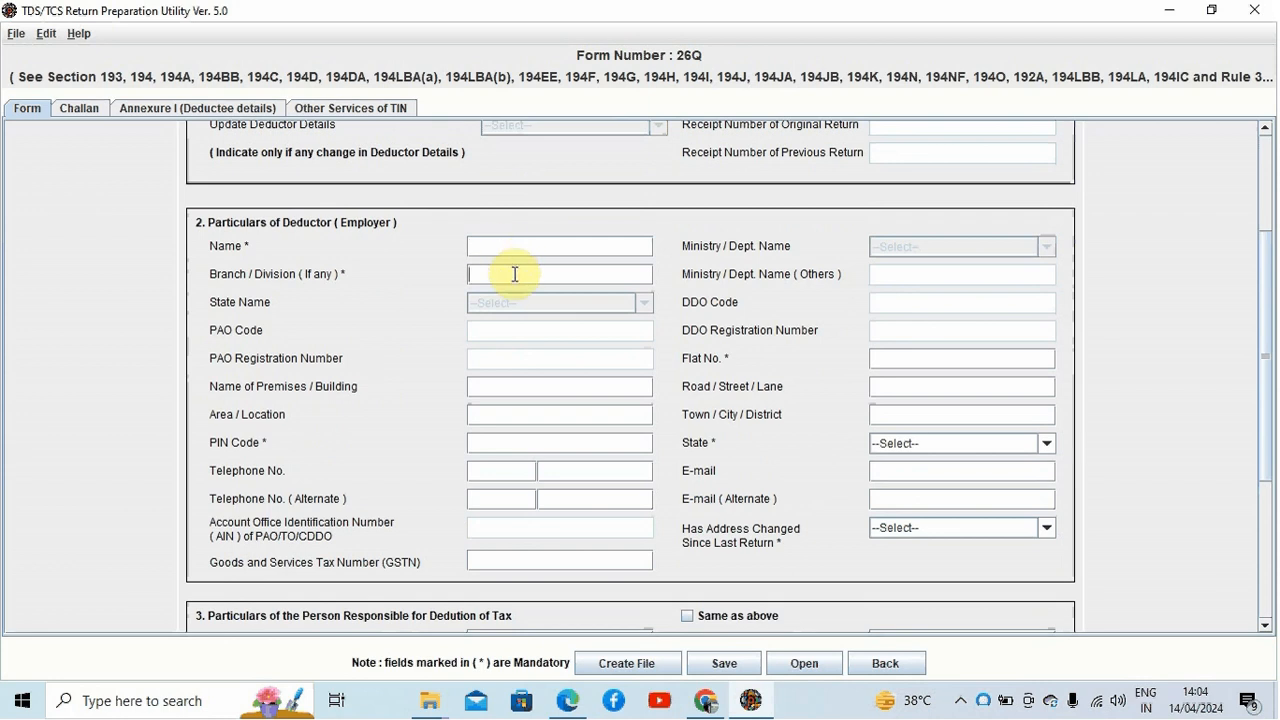
type("NA")
left_click(907, 357)
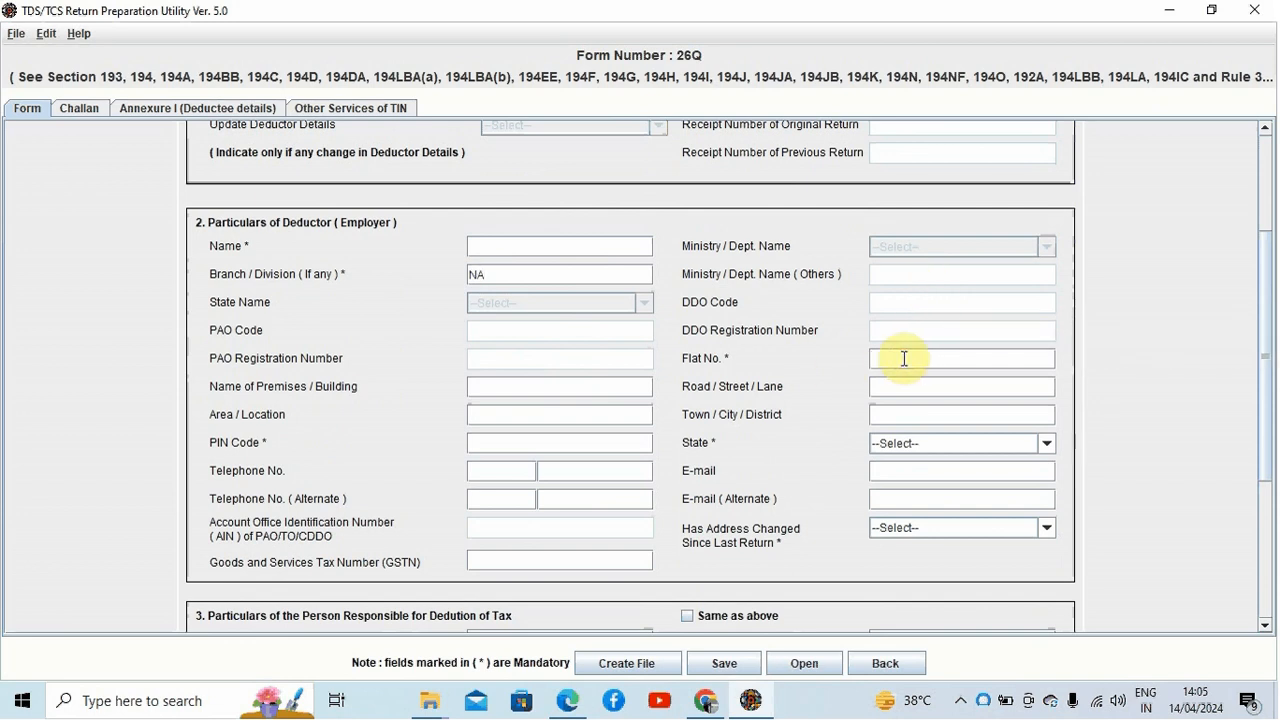
type("1")
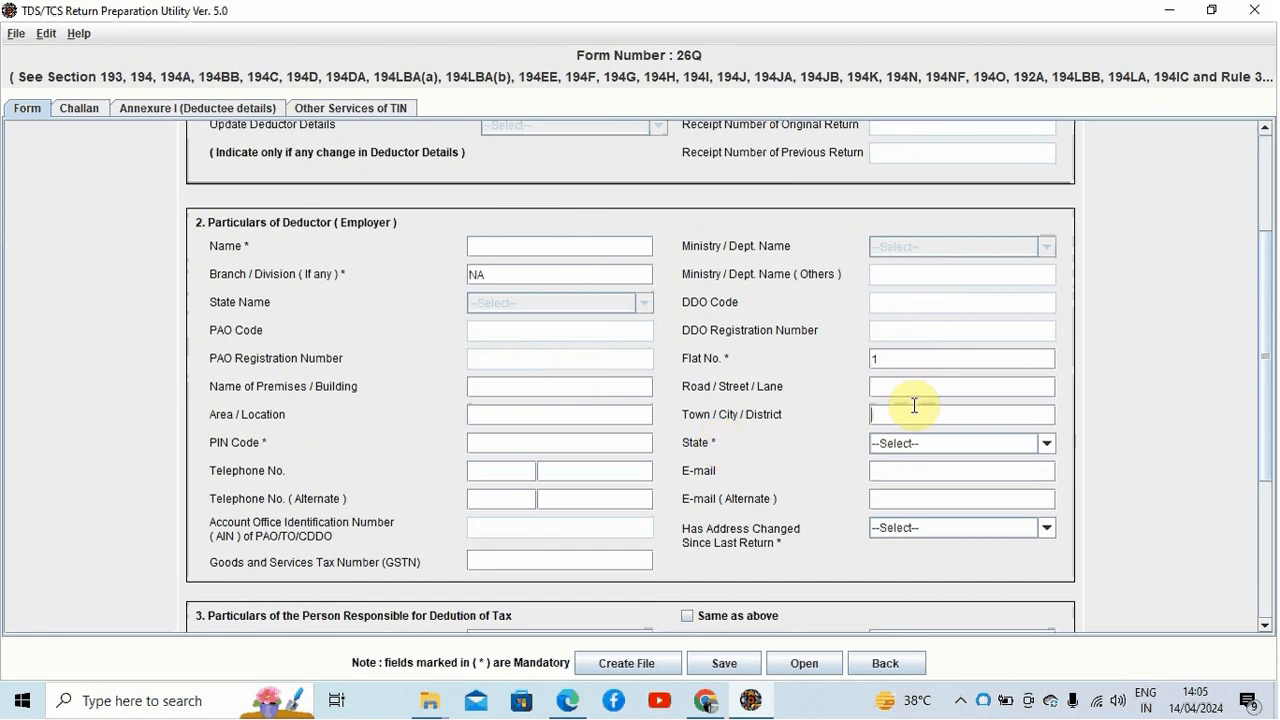
Step: Set the deductor's state to West Bengal
left_click(575, 451)
left_click(1052, 443)
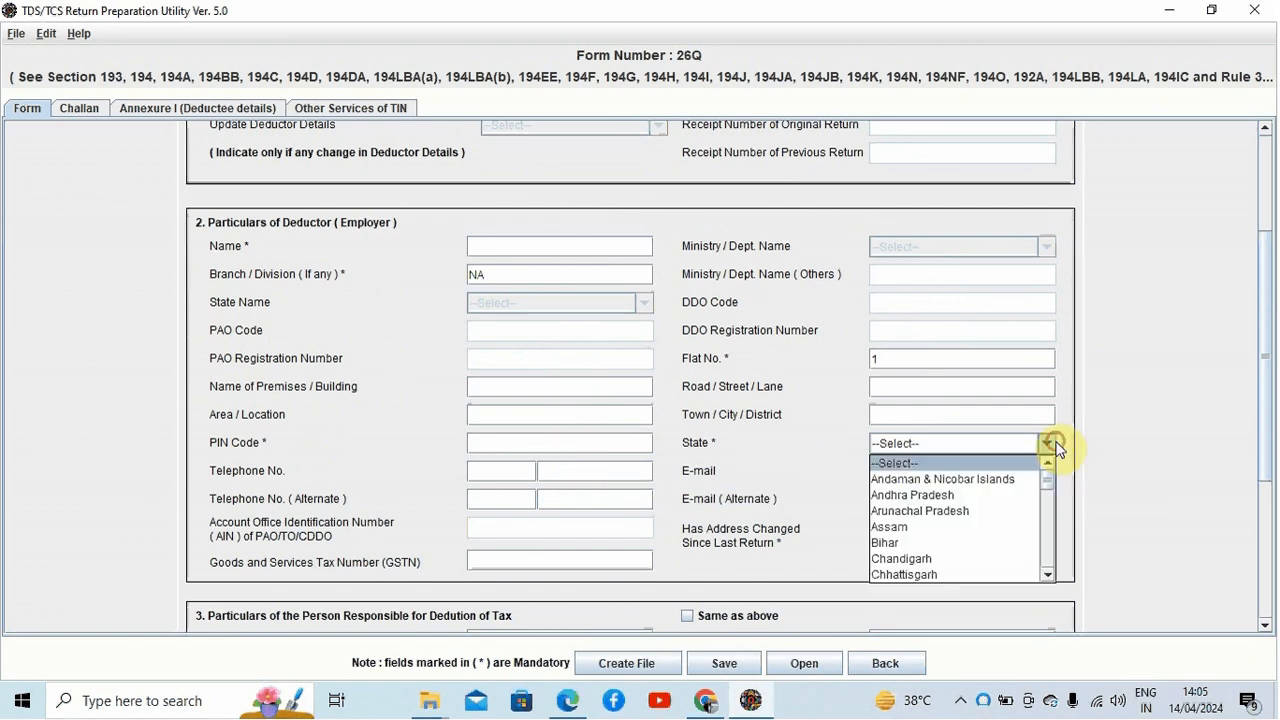
left_click(1053, 443)
key("w")
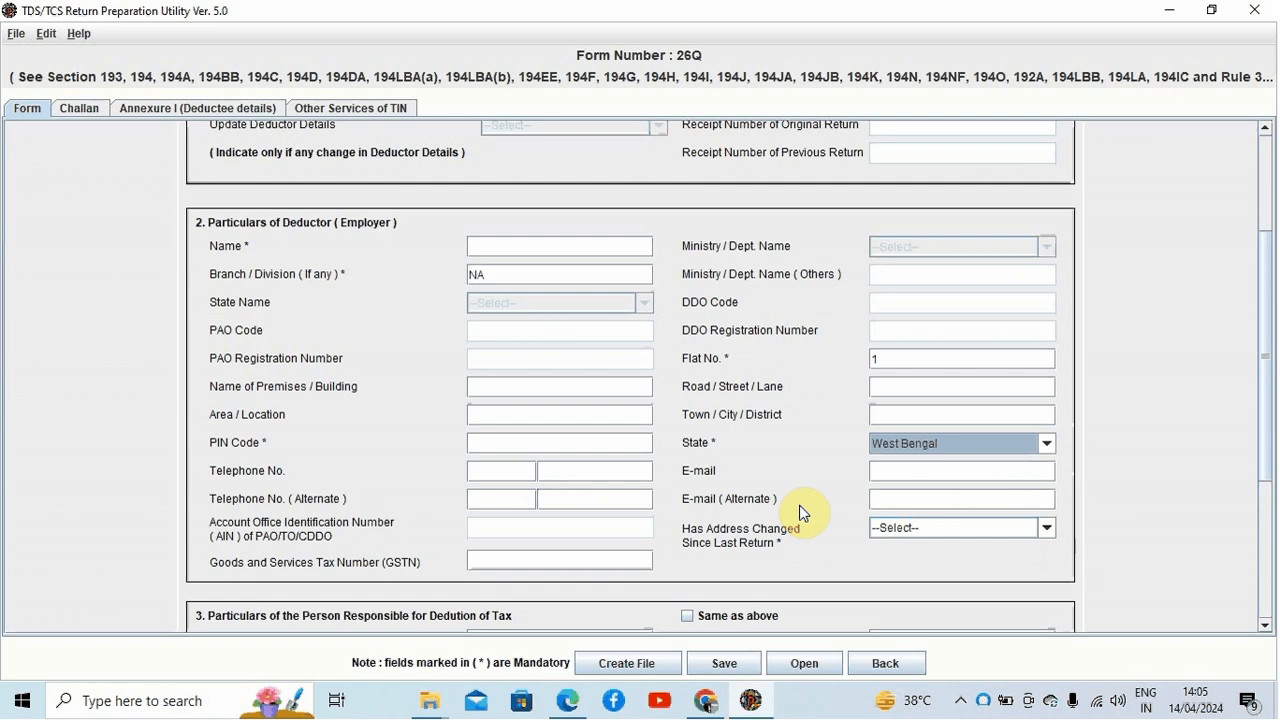
left_click(886, 476)
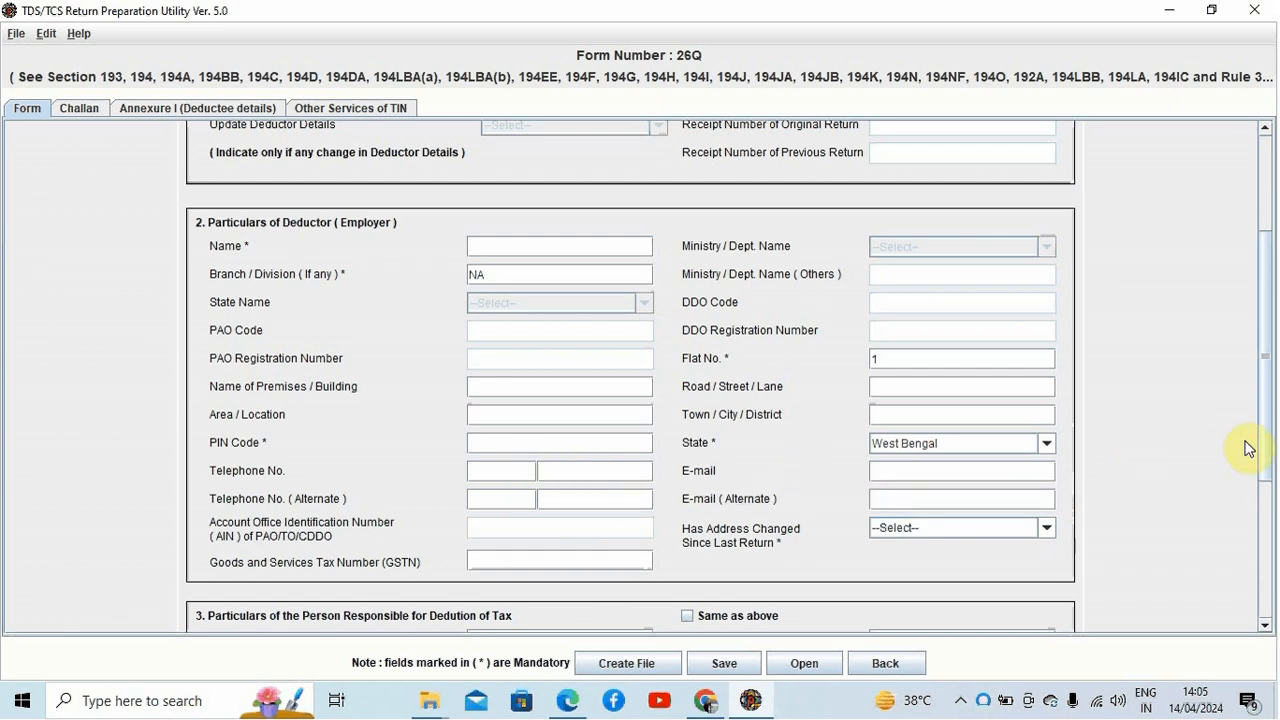
Step: Set the deductor's 'Has Address Changed Since Last Return' option to No
left_click_drag(1266, 438, 1268, 468)
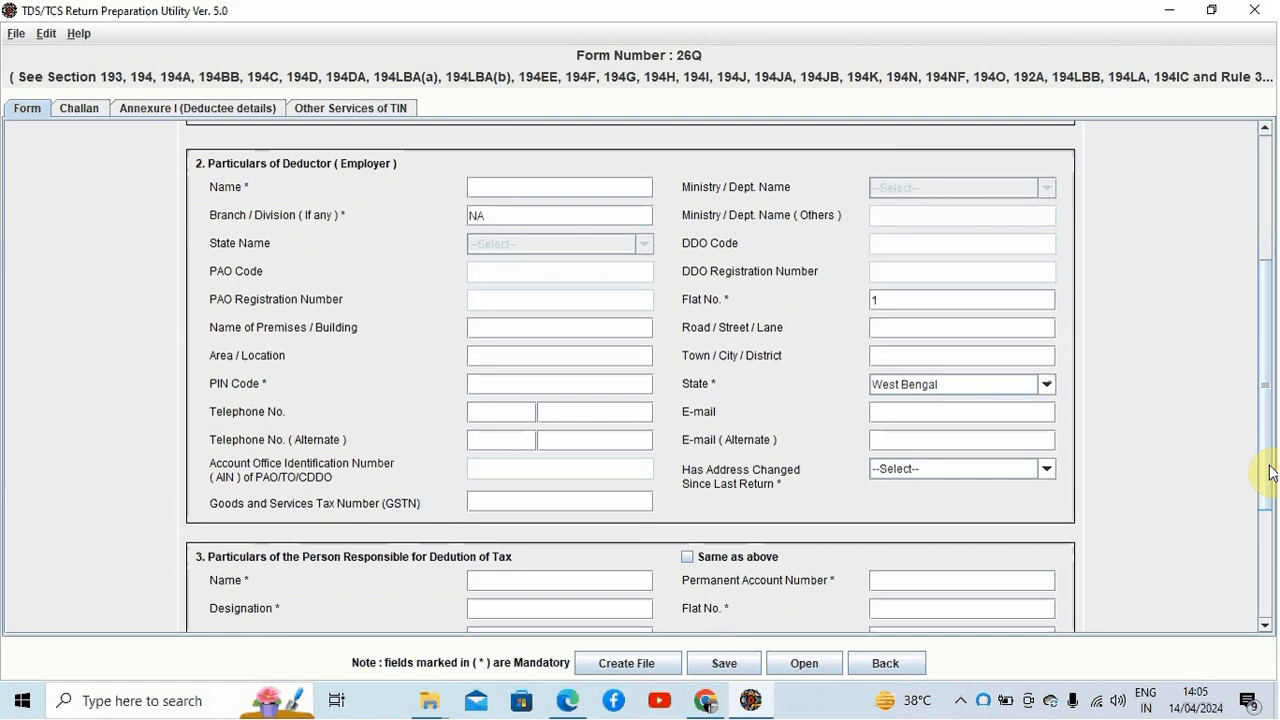
left_click(1047, 468)
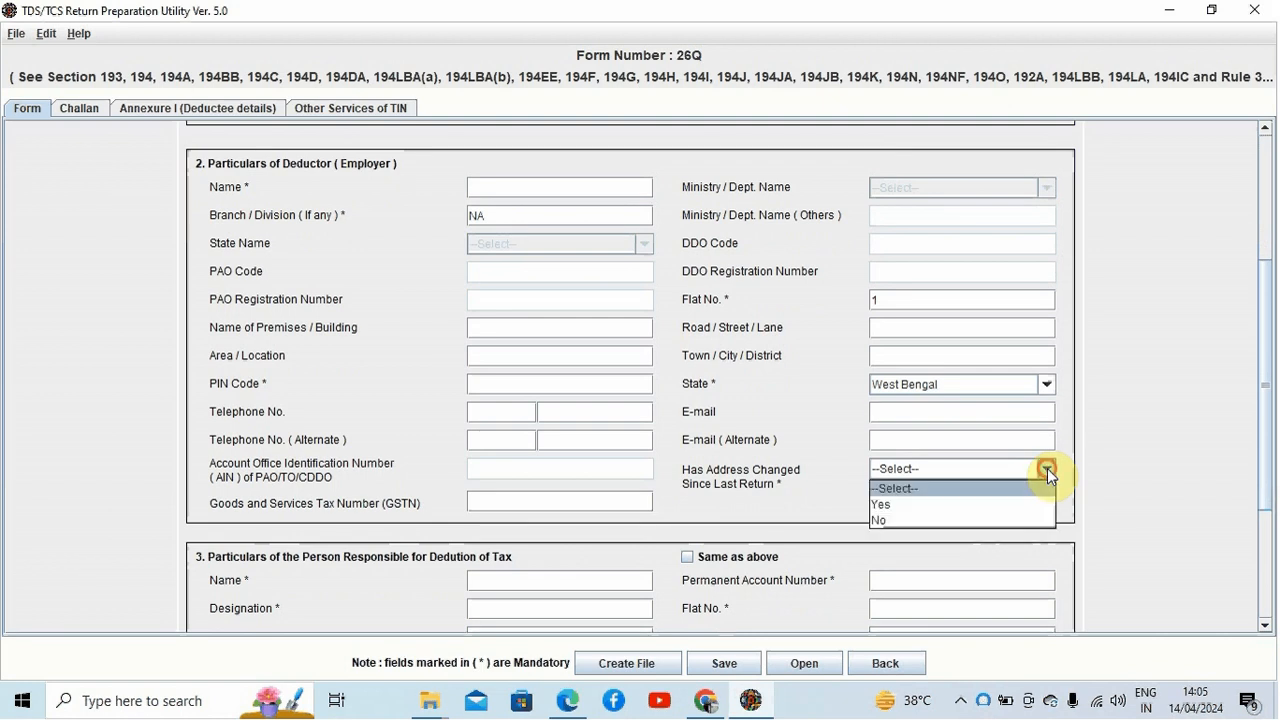
left_click(1032, 517)
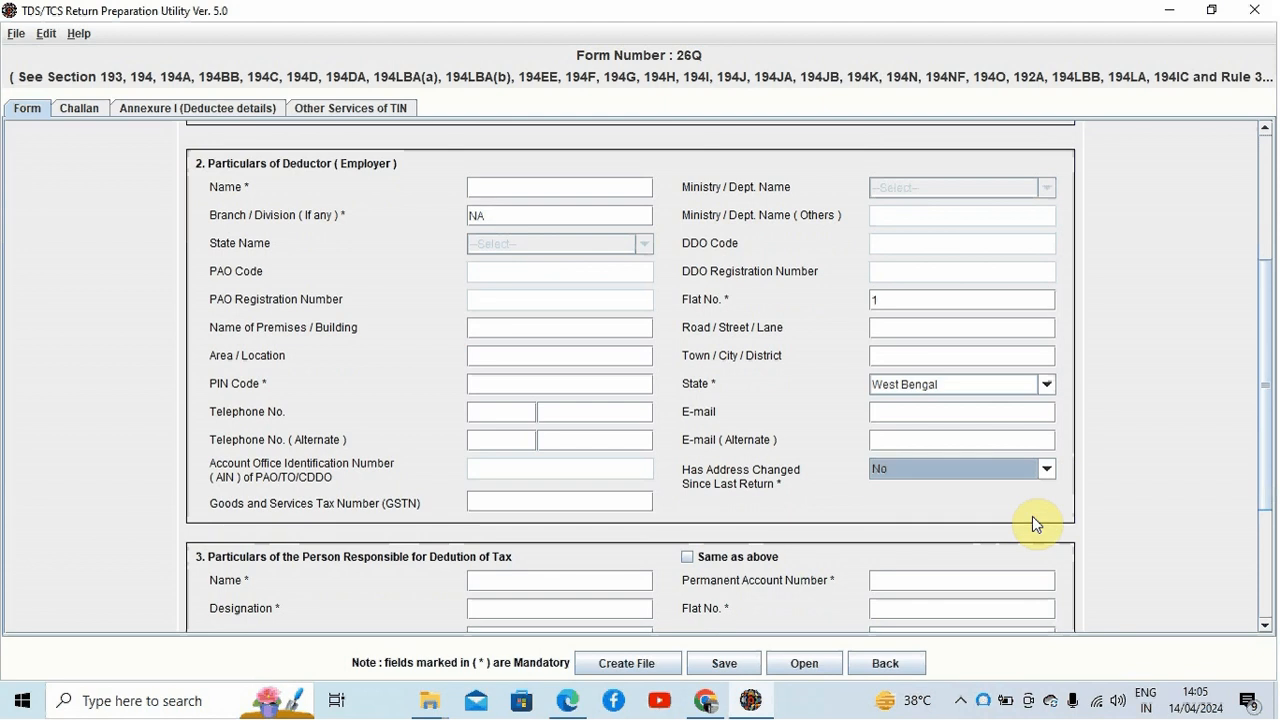
Step: Mark the responsible person's particulars as same as the deductor's
left_click(598, 498)
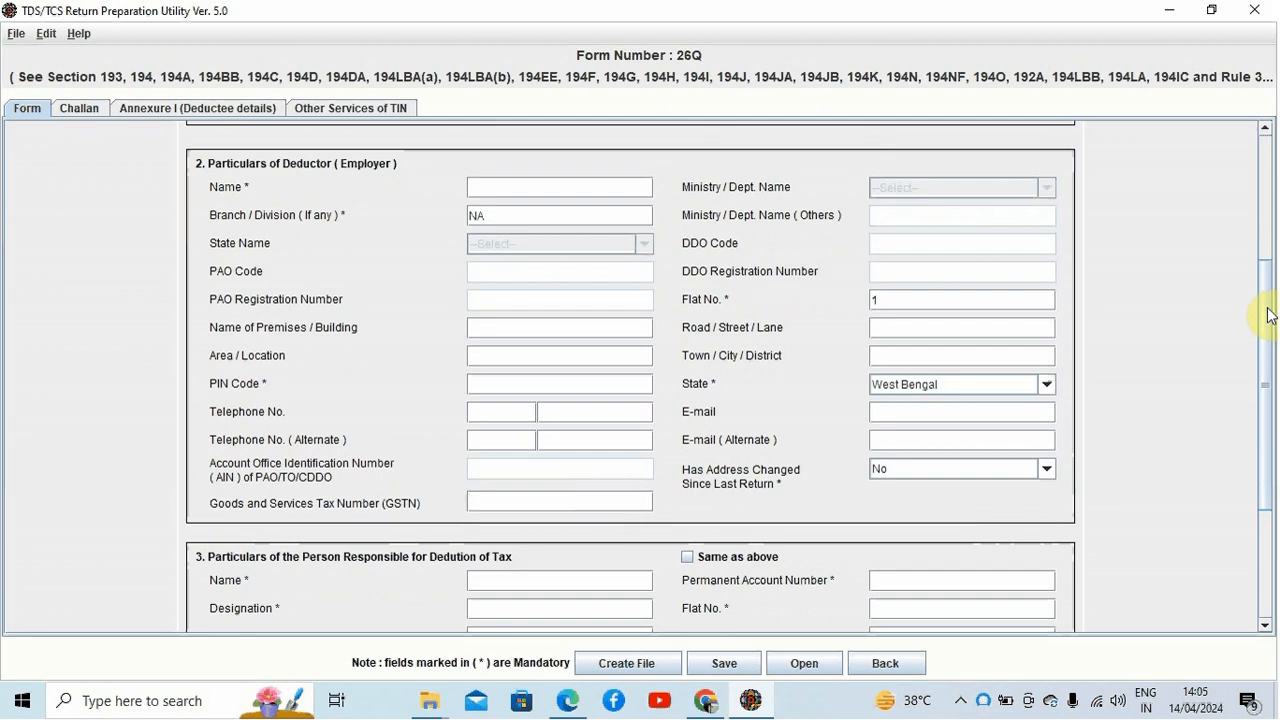
left_click_drag(1267, 316, 1267, 430)
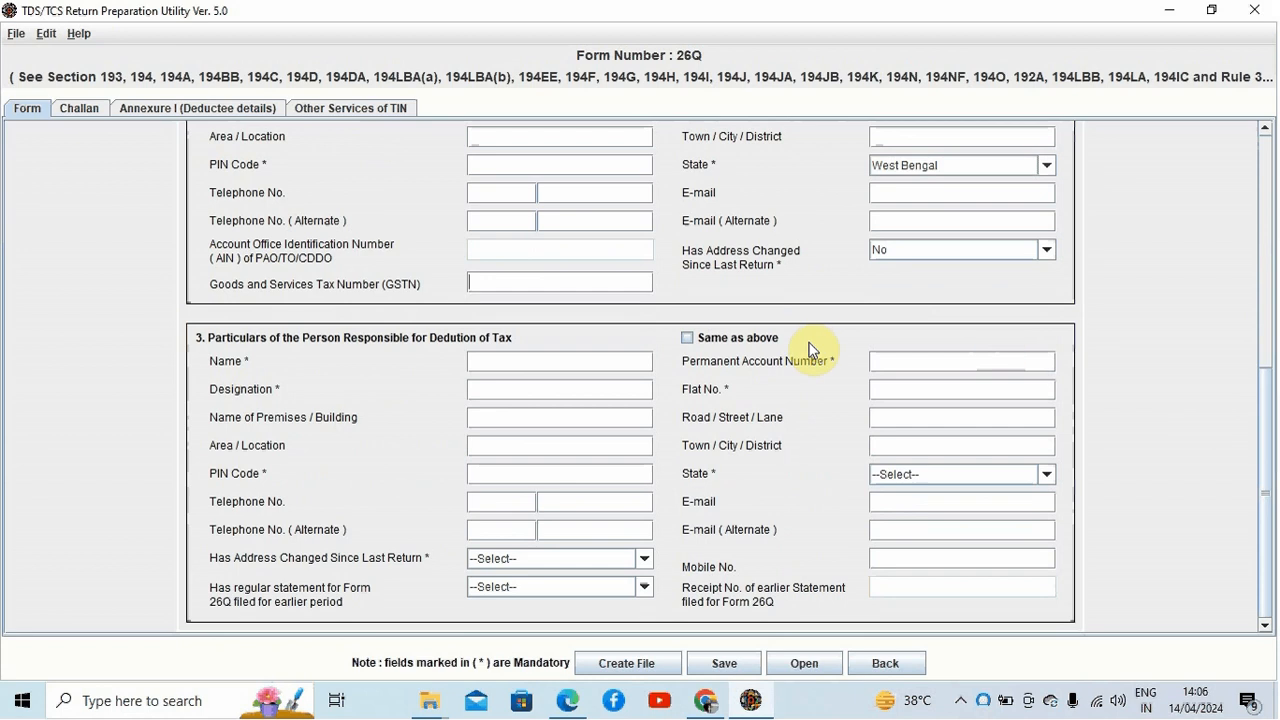
left_click(689, 338)
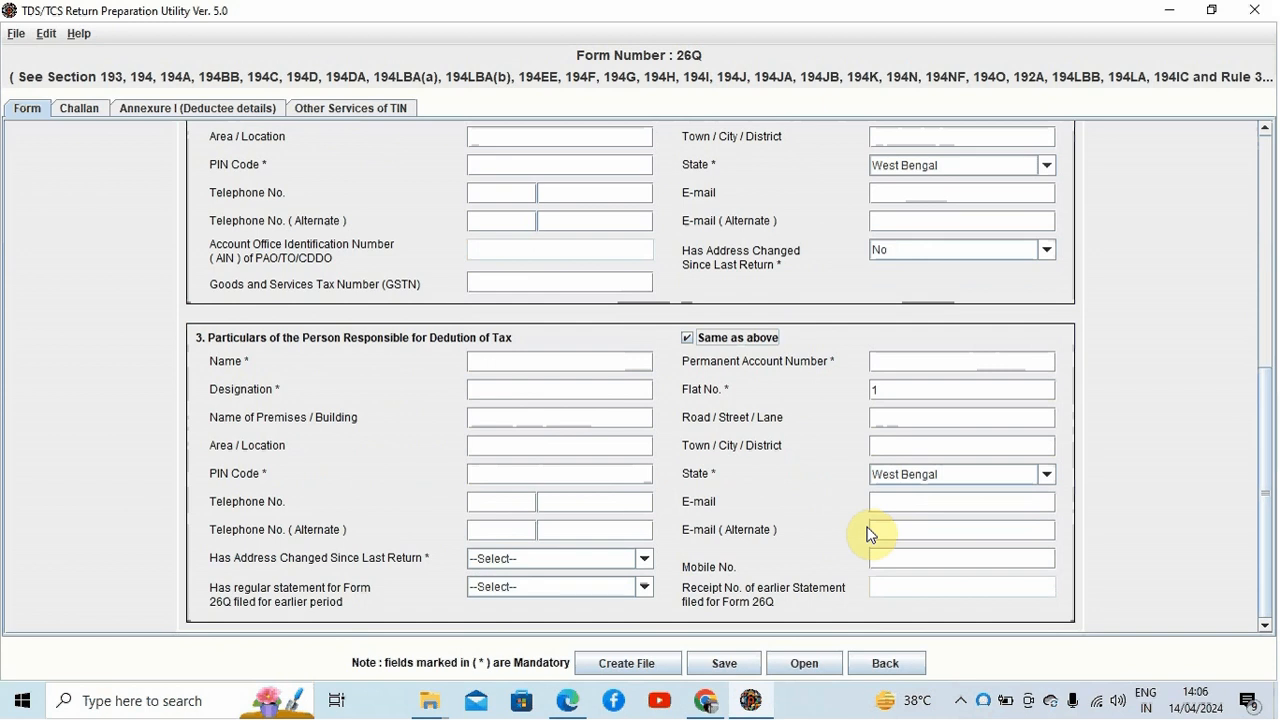
Step: Set the responsible person's 'Has Address Changed Since Last Return' option to No
left_click(604, 361)
left_click(589, 394)
left_click(908, 360)
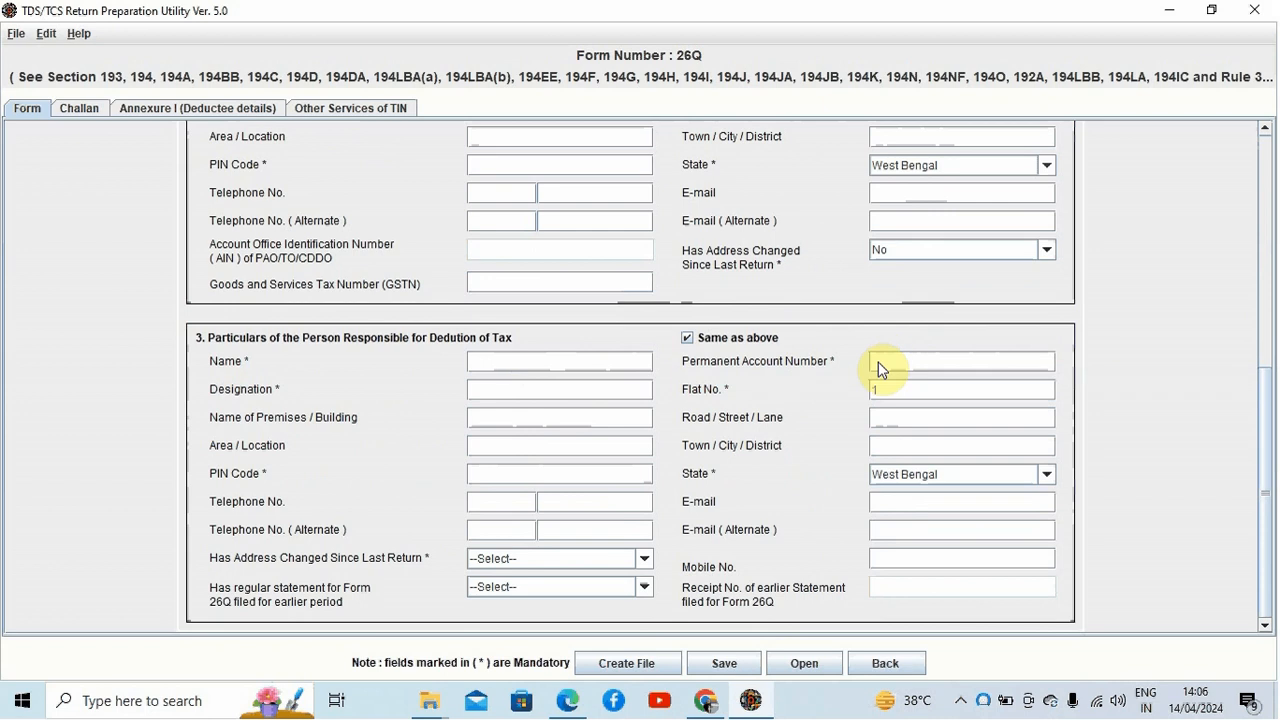
left_click(899, 558)
left_click(645, 559)
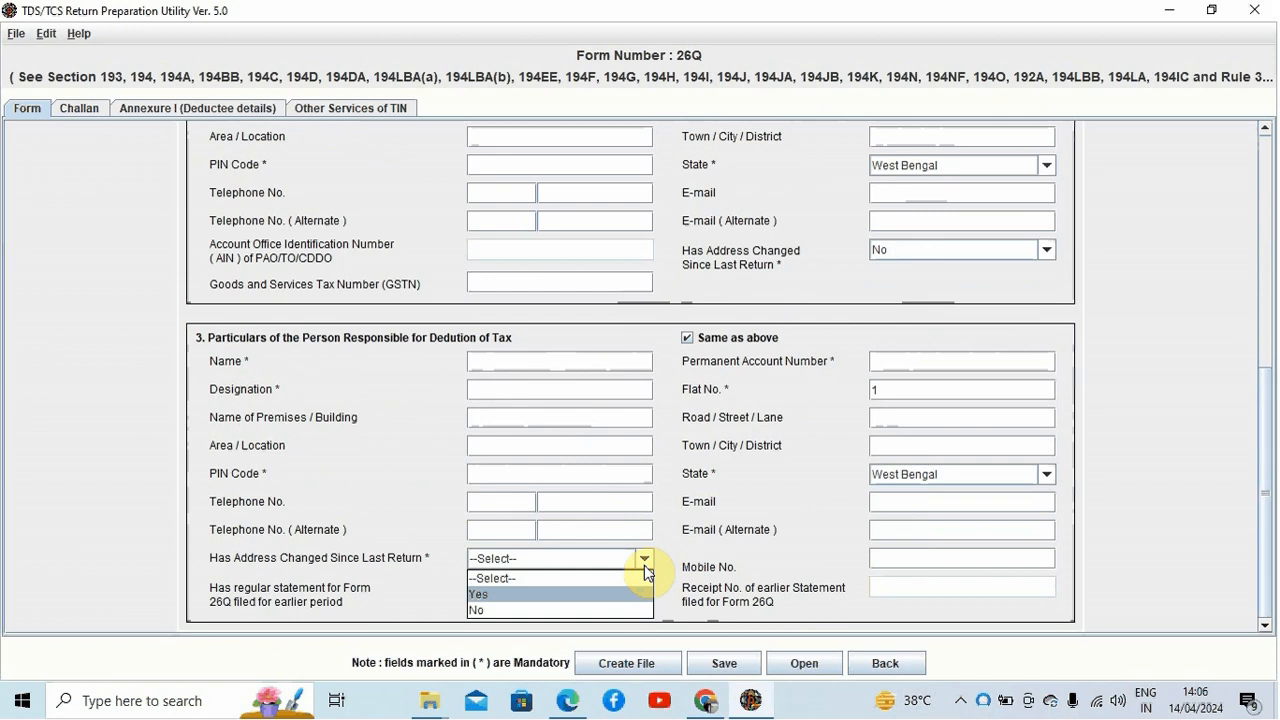
left_click(610, 610)
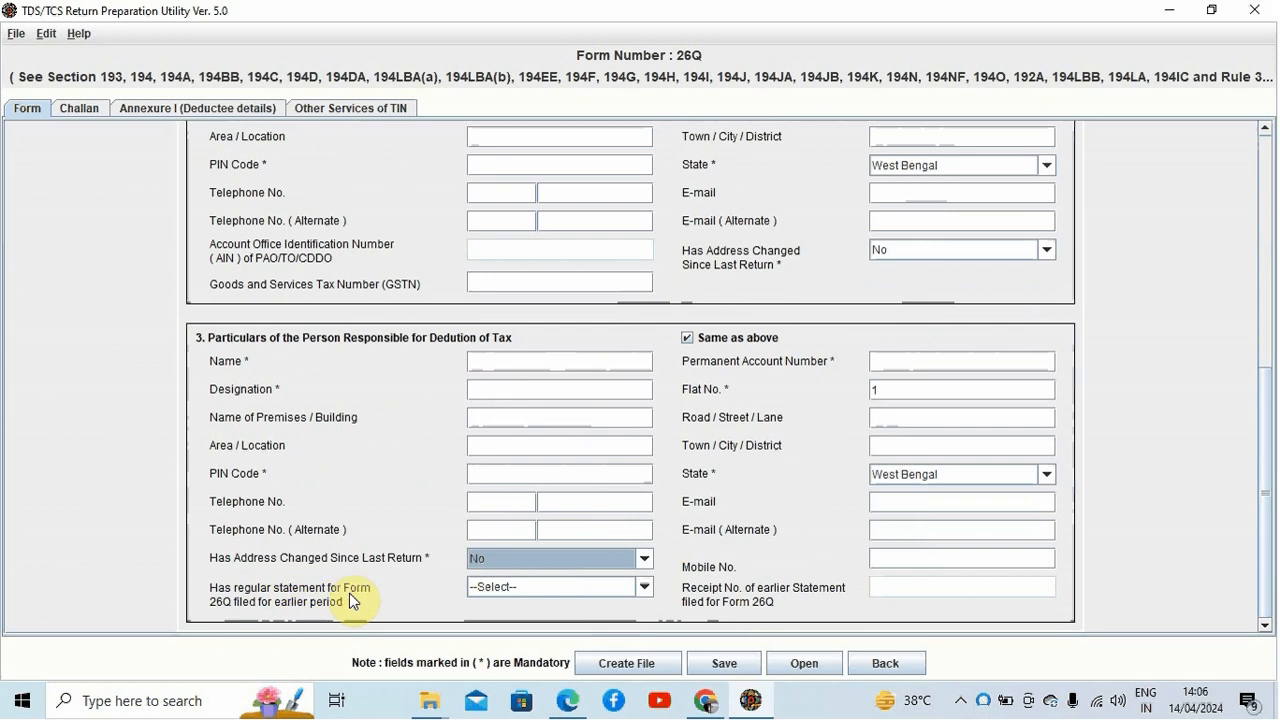
left_click(645, 588)
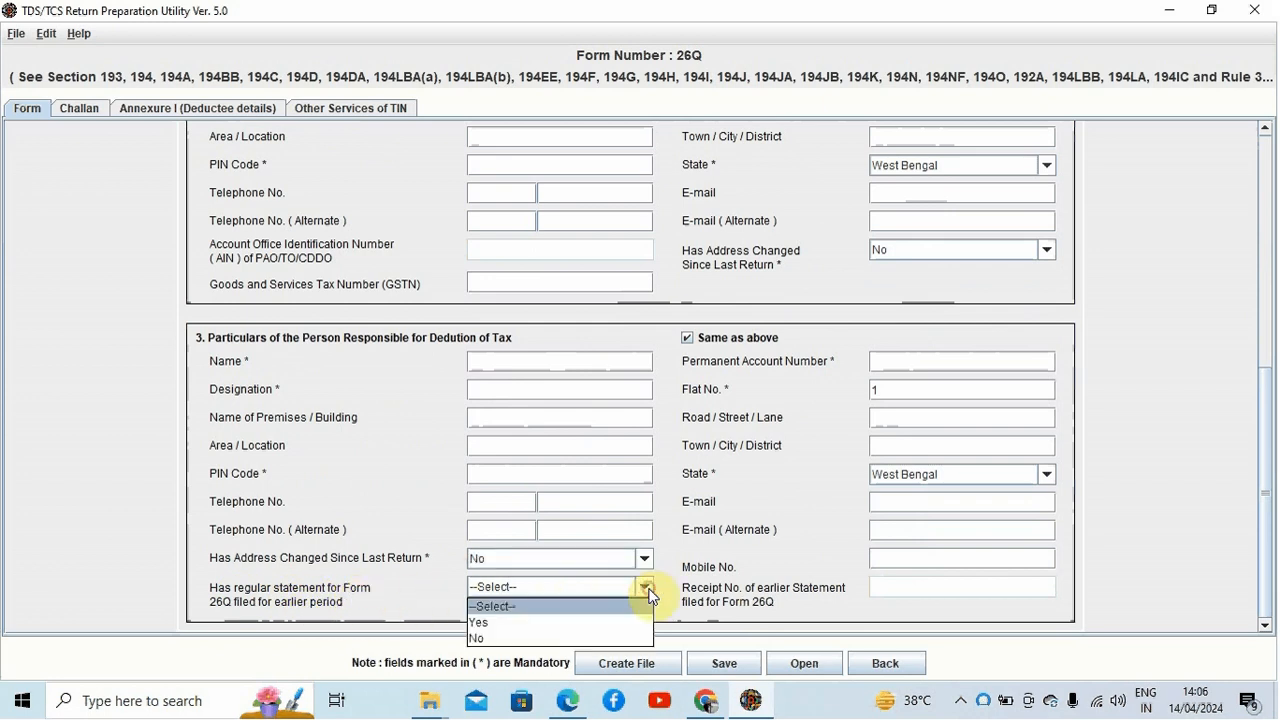
left_click(603, 626)
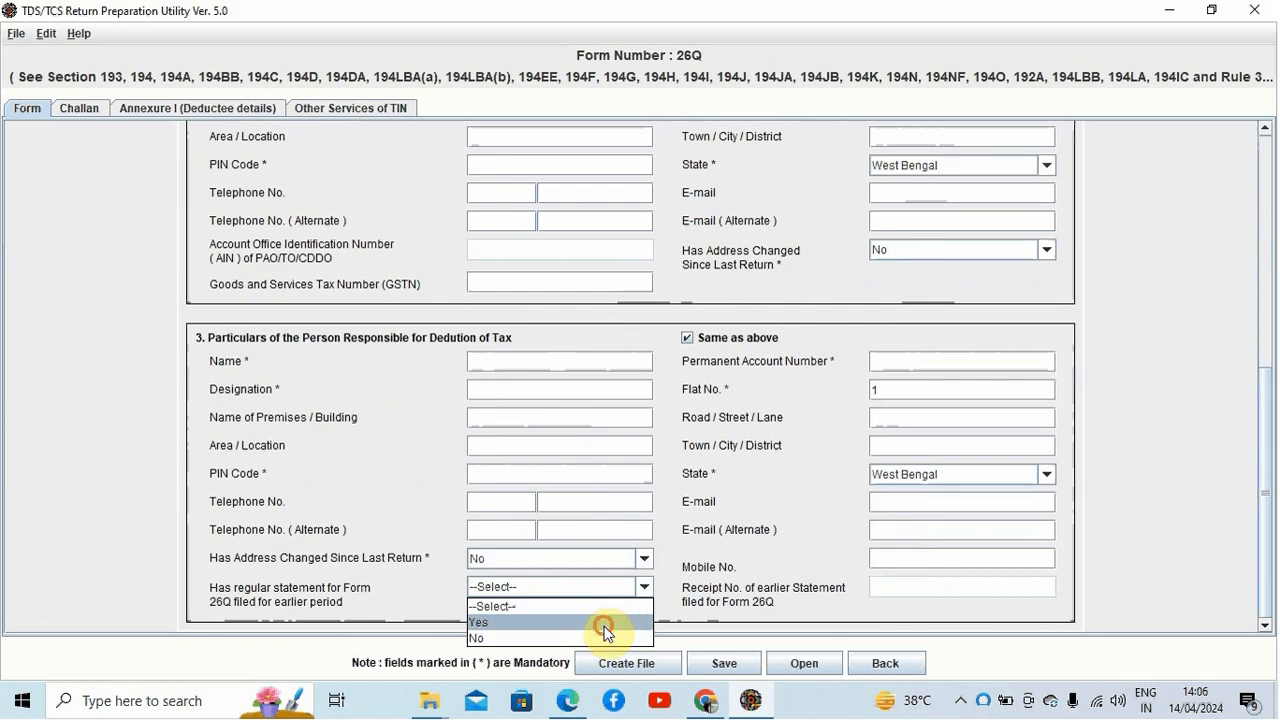
left_click(889, 586)
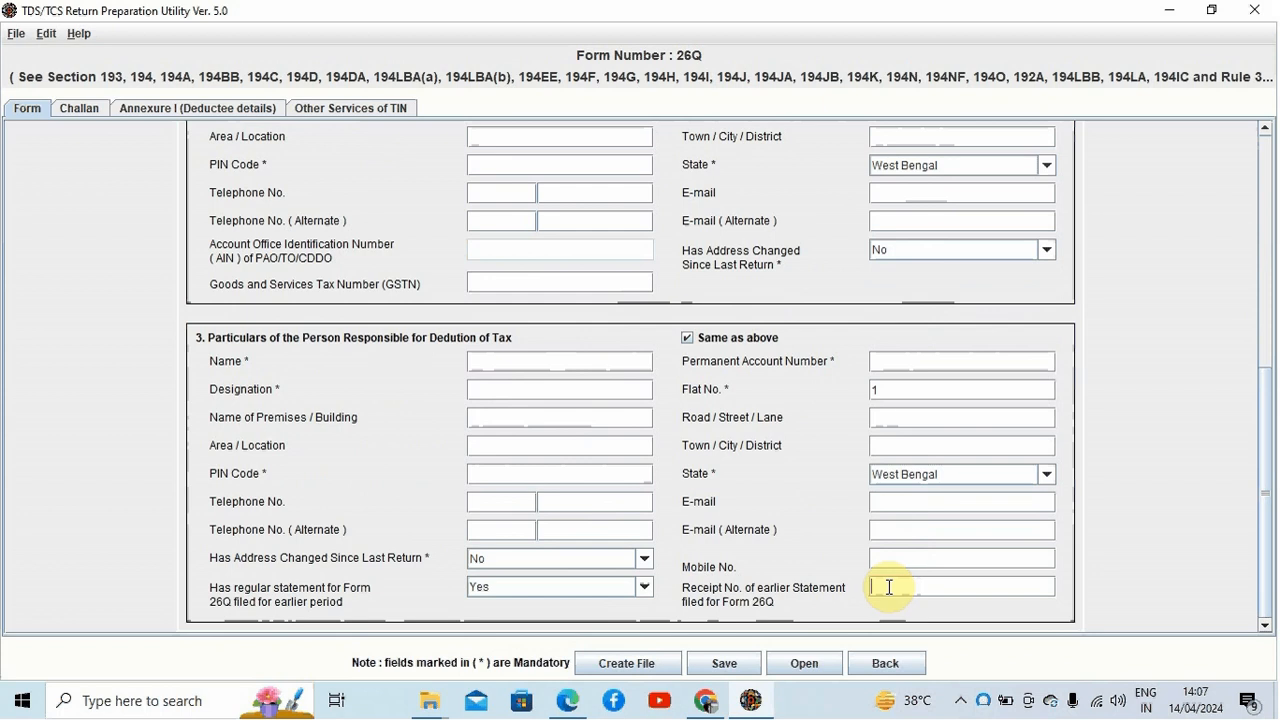
Step: Set 'Has regular statement for Form 26Q filed for earlier period' to No and acknowledge the notice
left_click(645, 587)
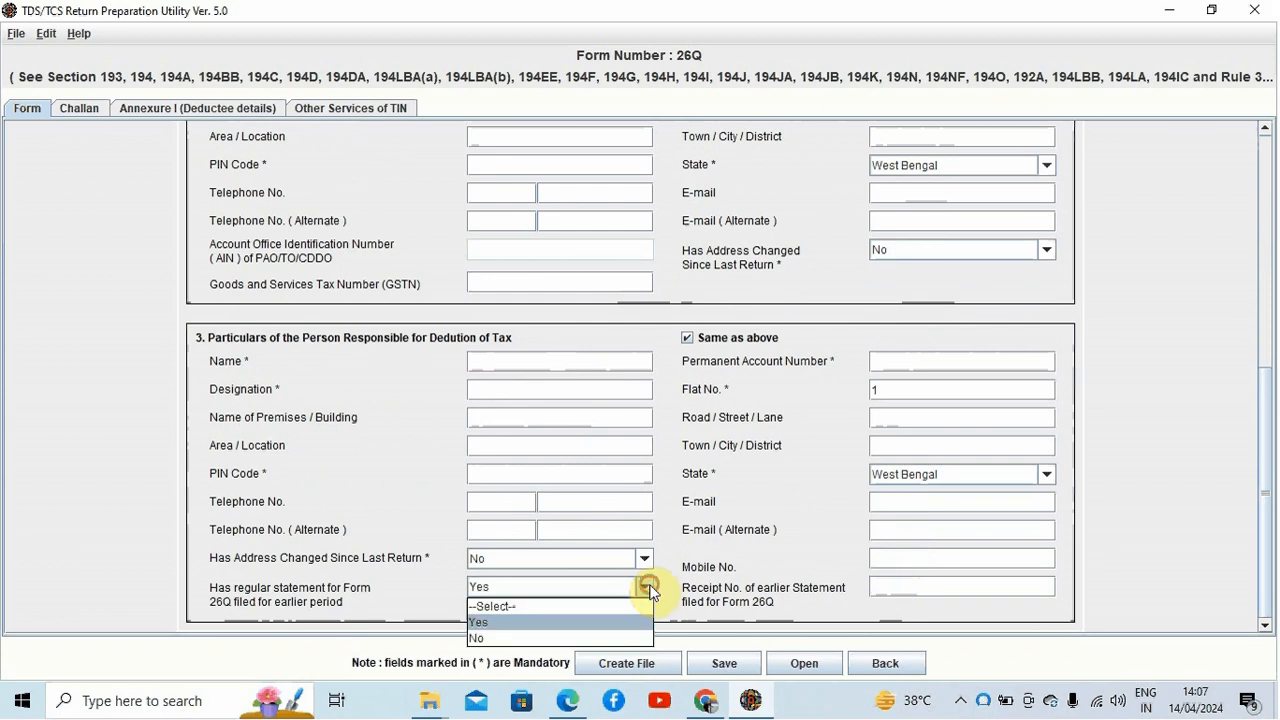
left_click(590, 637)
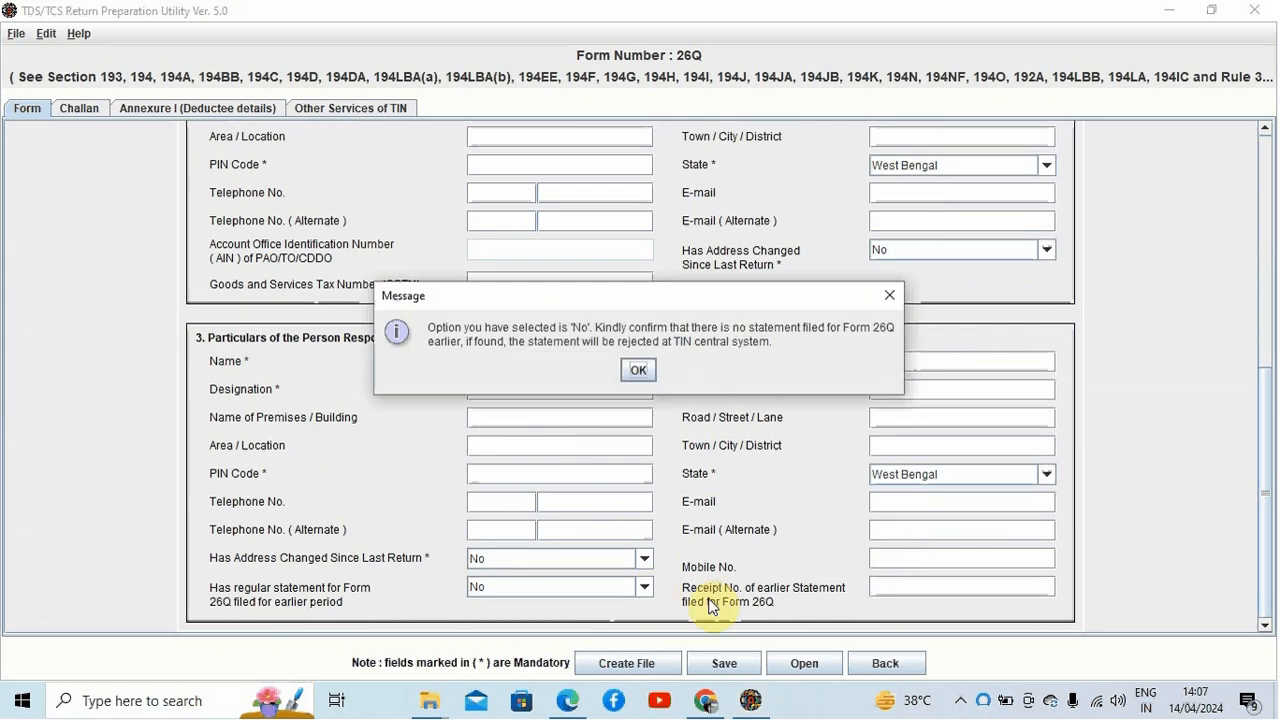
left_click(642, 369)
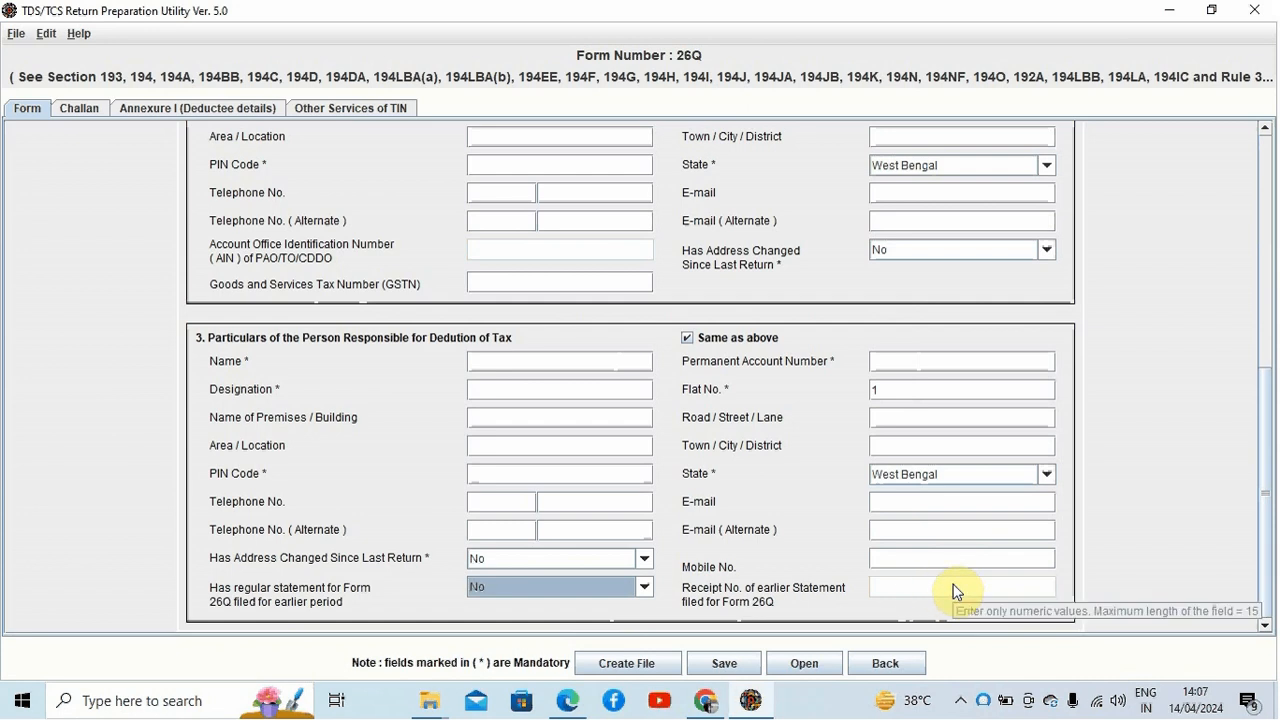
left_click(644, 587)
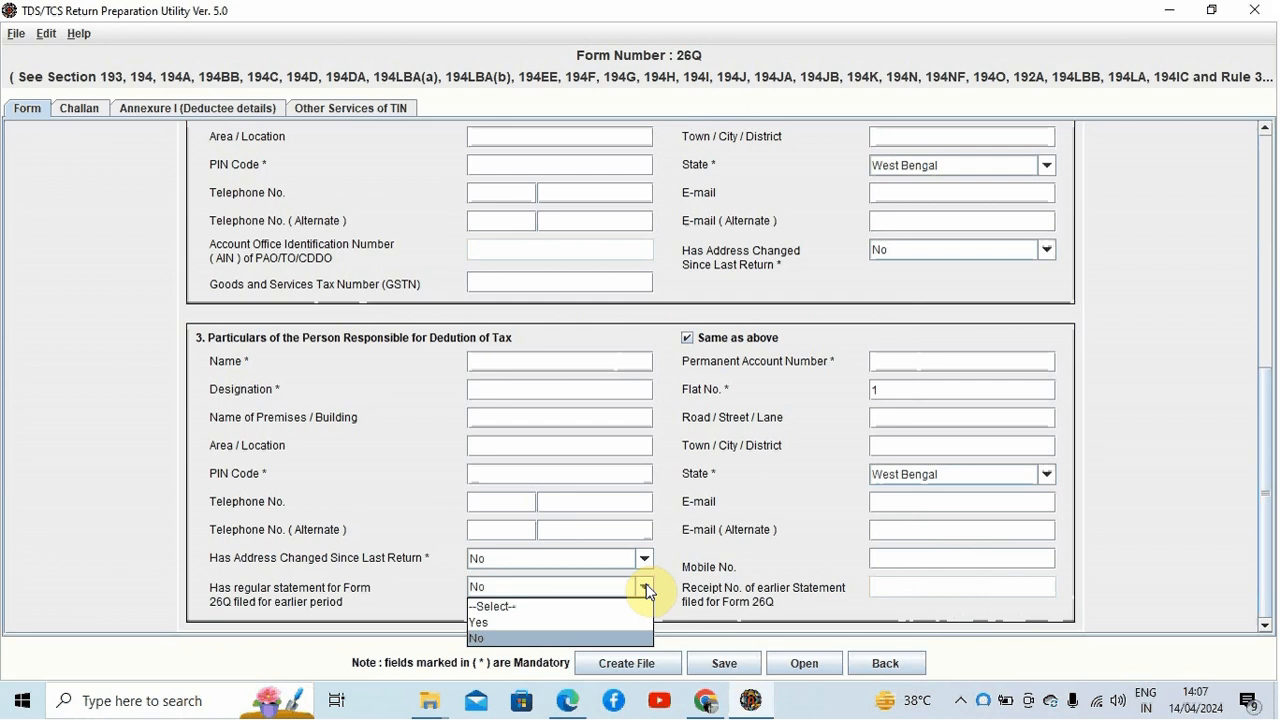
left_click(599, 635)
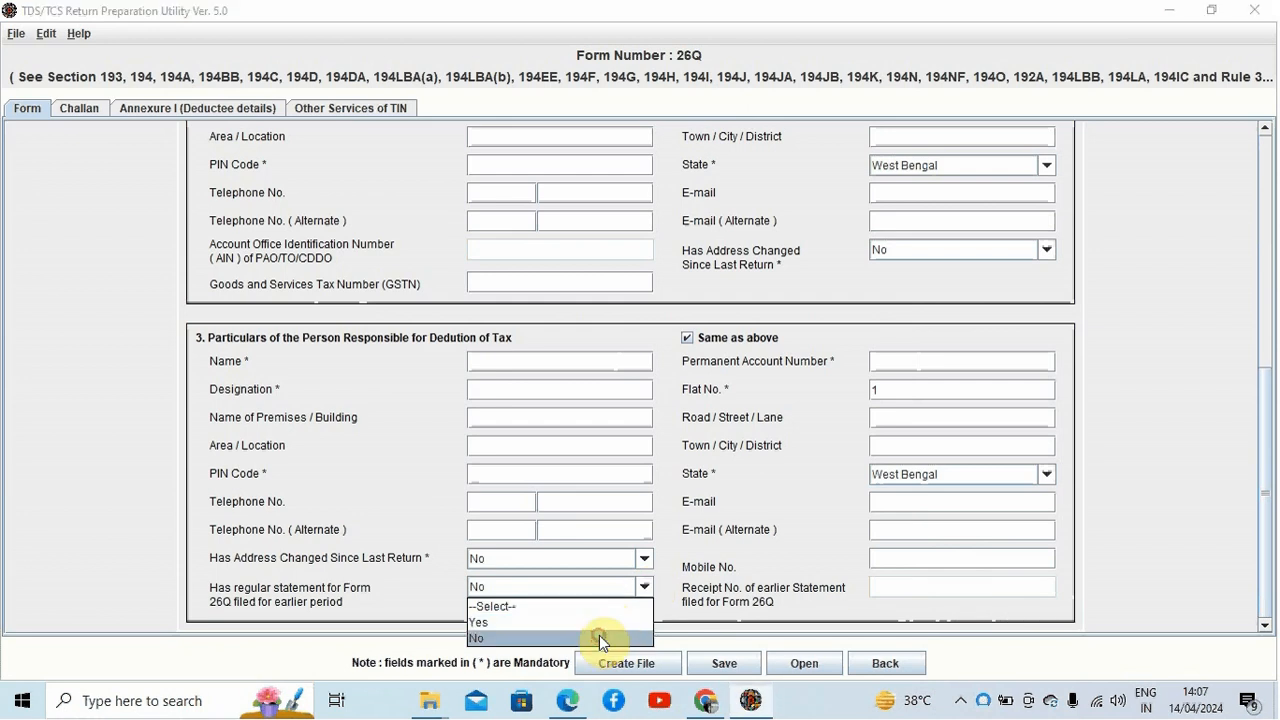
left_click(638, 370)
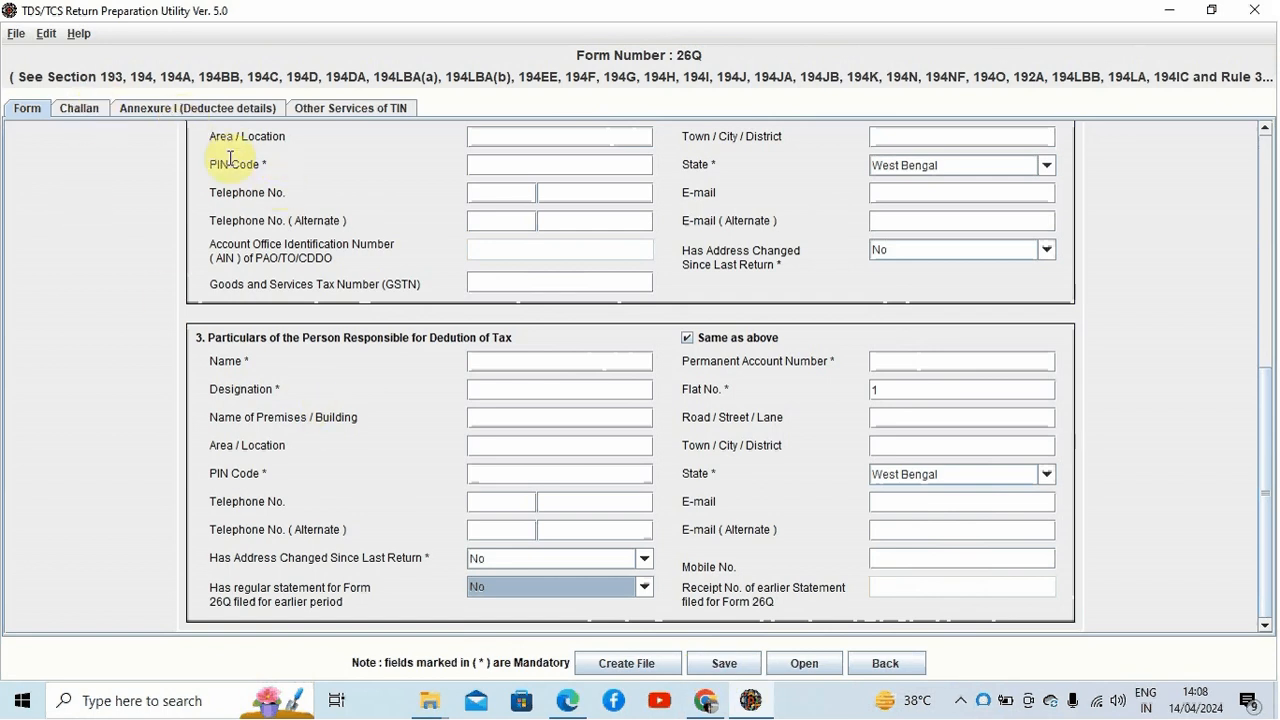
left_click(893, 666)
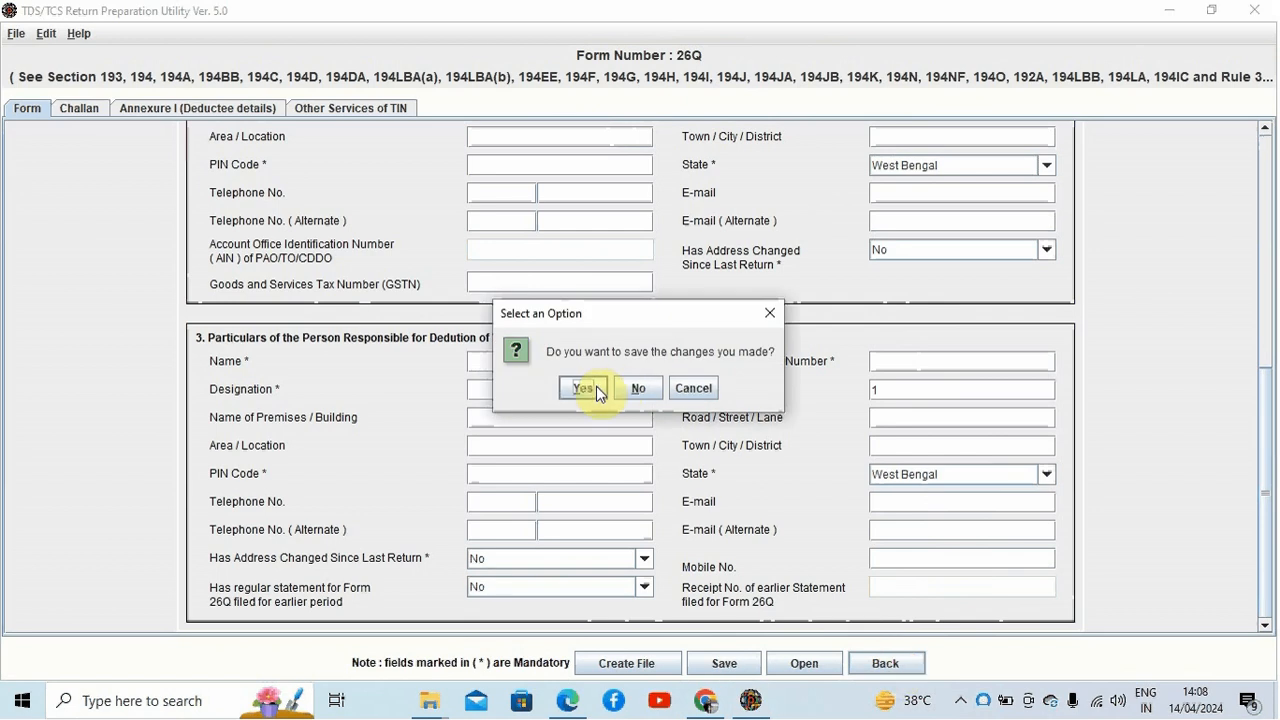
left_click(638, 388)
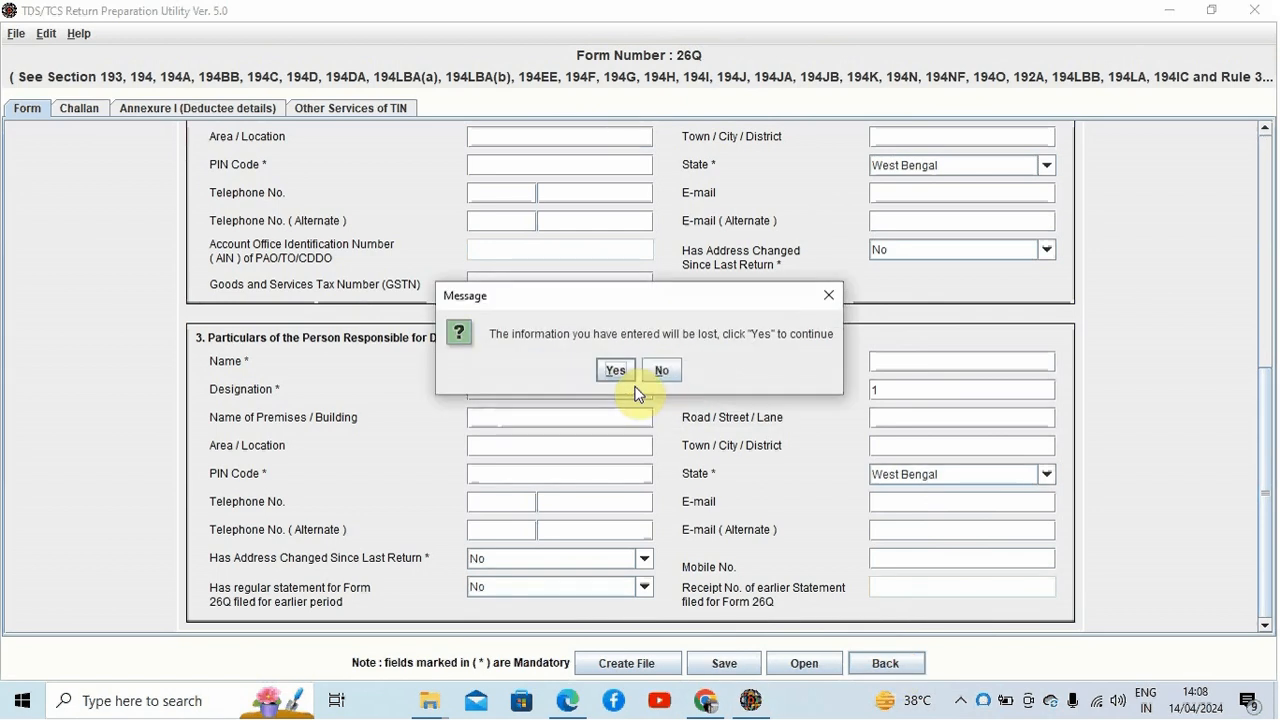
left_click(660, 370)
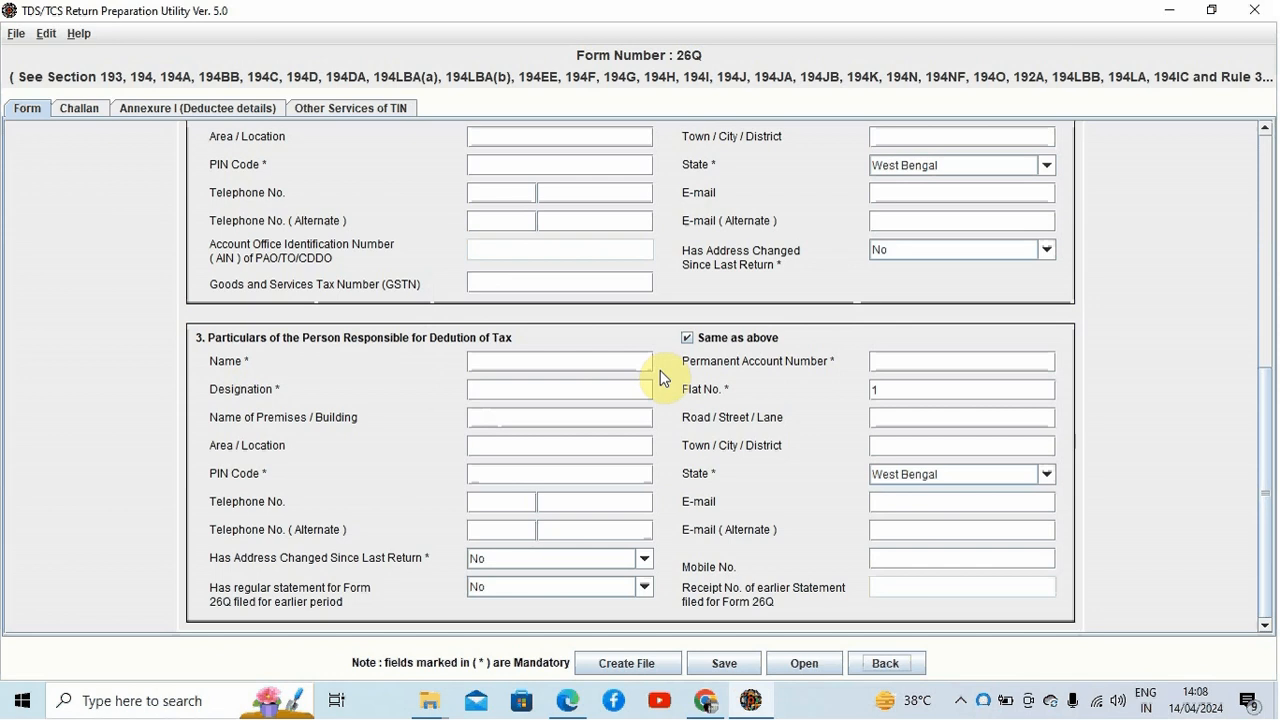
Step: Go back from the form without saving the changes, discarding the entered information
left_click(872, 661)
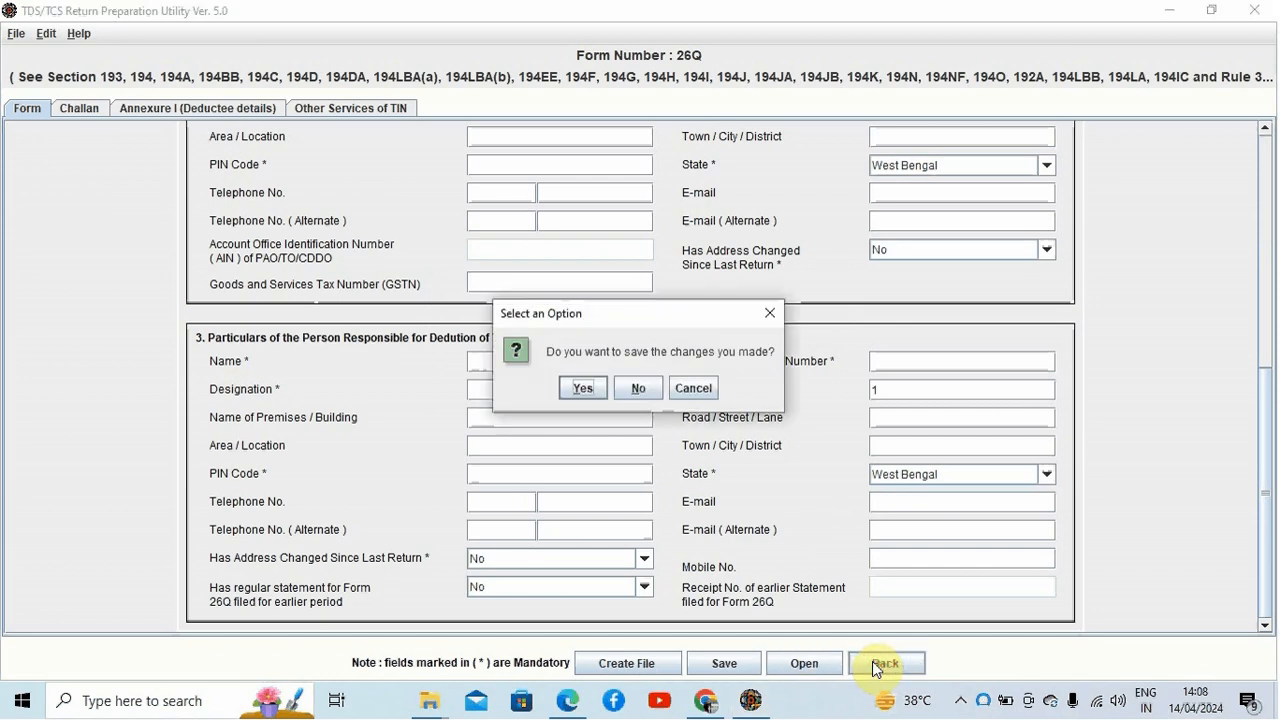
left_click(636, 388)
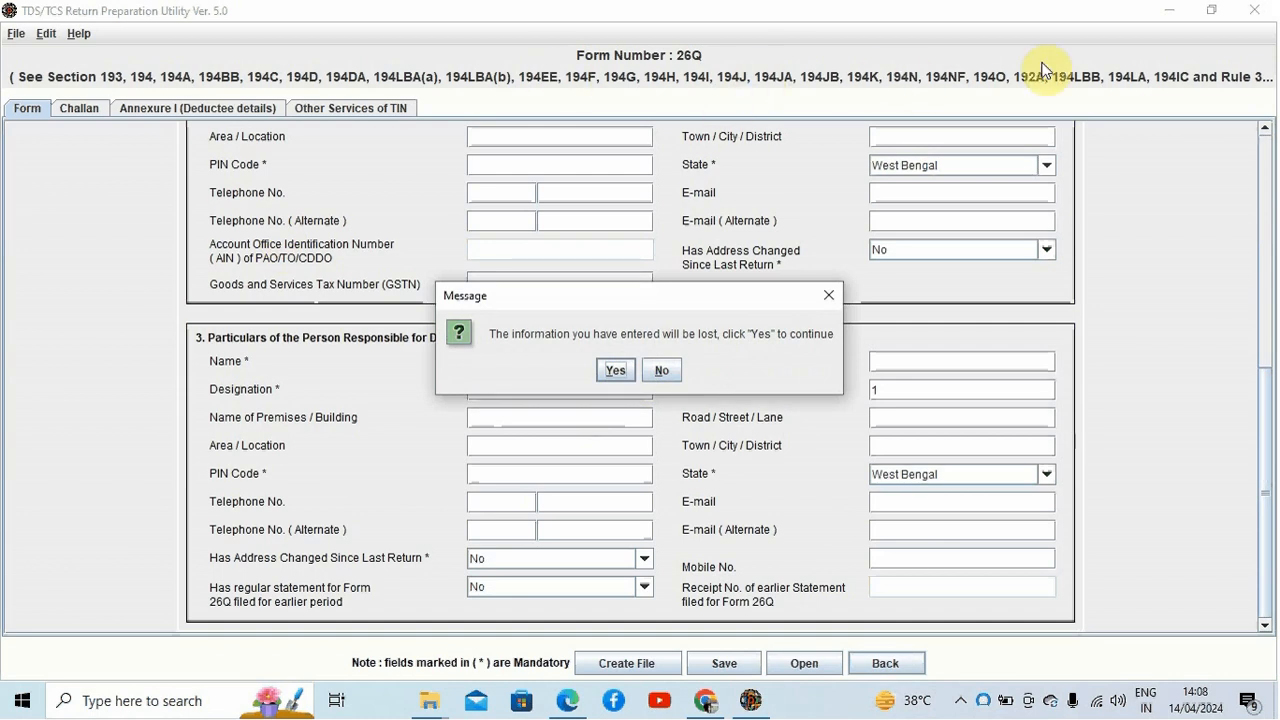
left_click(625, 369)
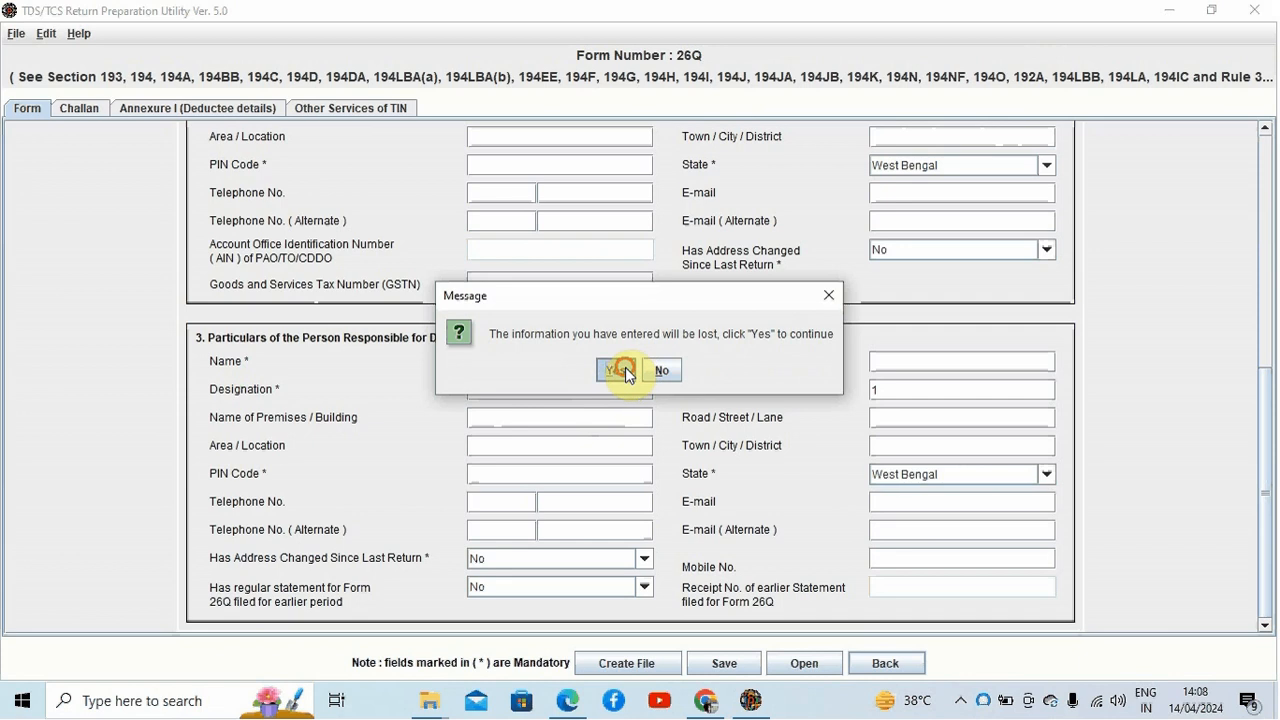
Step: Confirm discarding the form, then preview a blank Form 27Q regular statement and go back without saving it
left_click(585, 183)
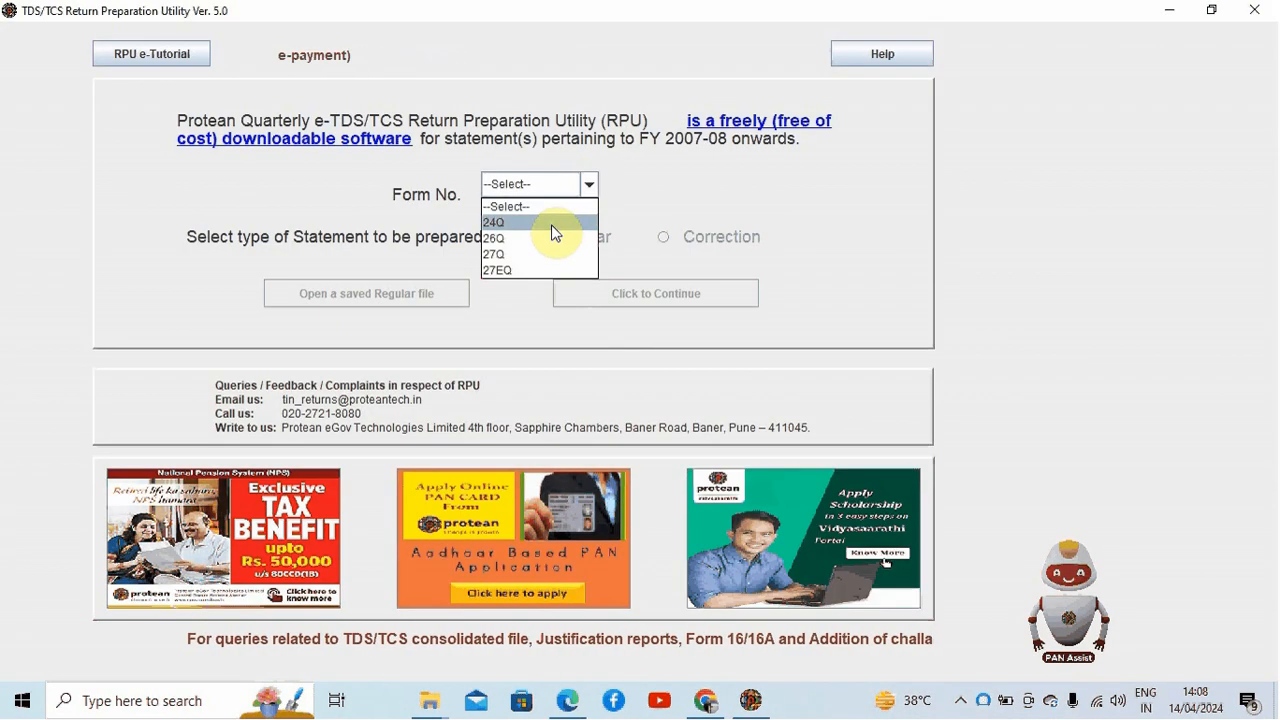
left_click(548, 256)
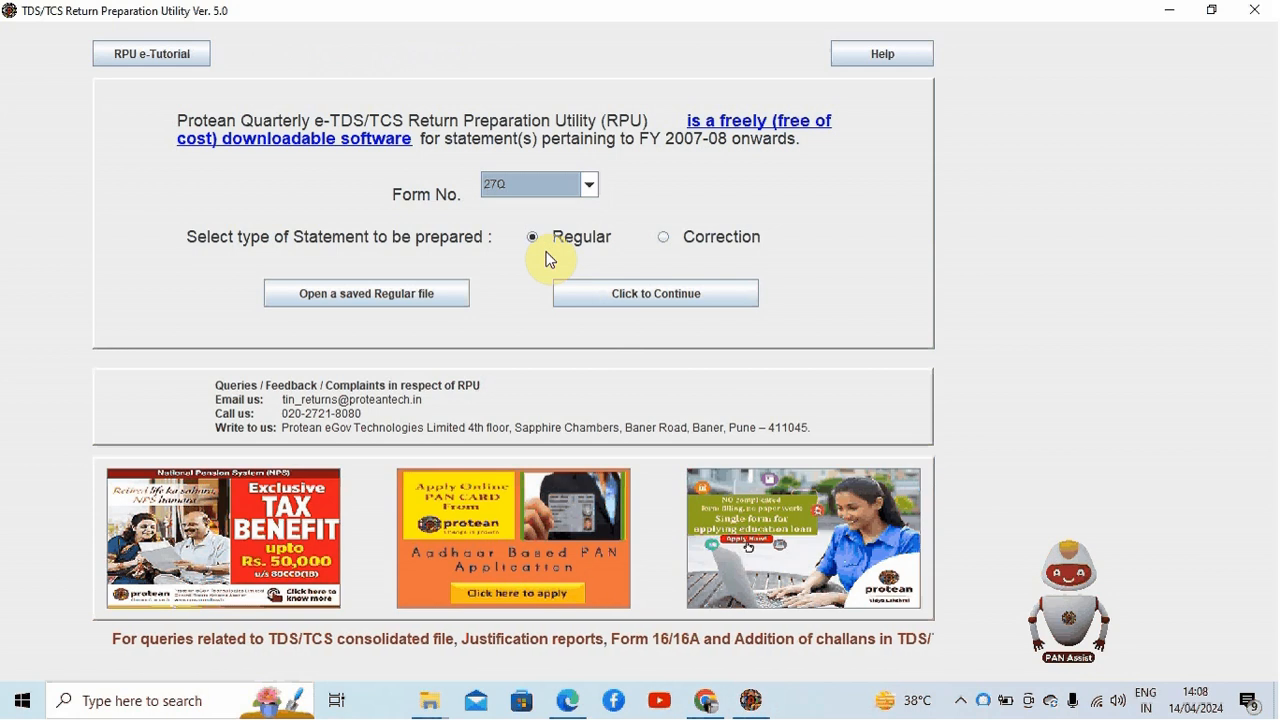
left_click(614, 295)
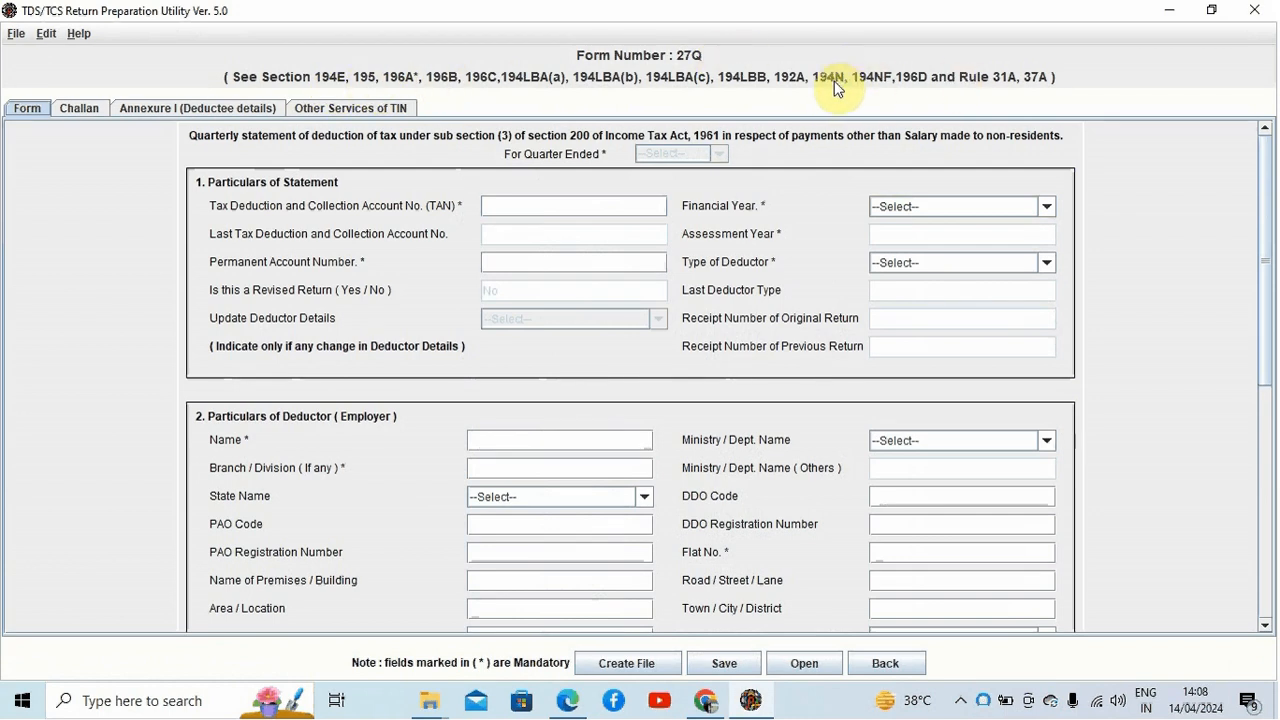
left_click(903, 666)
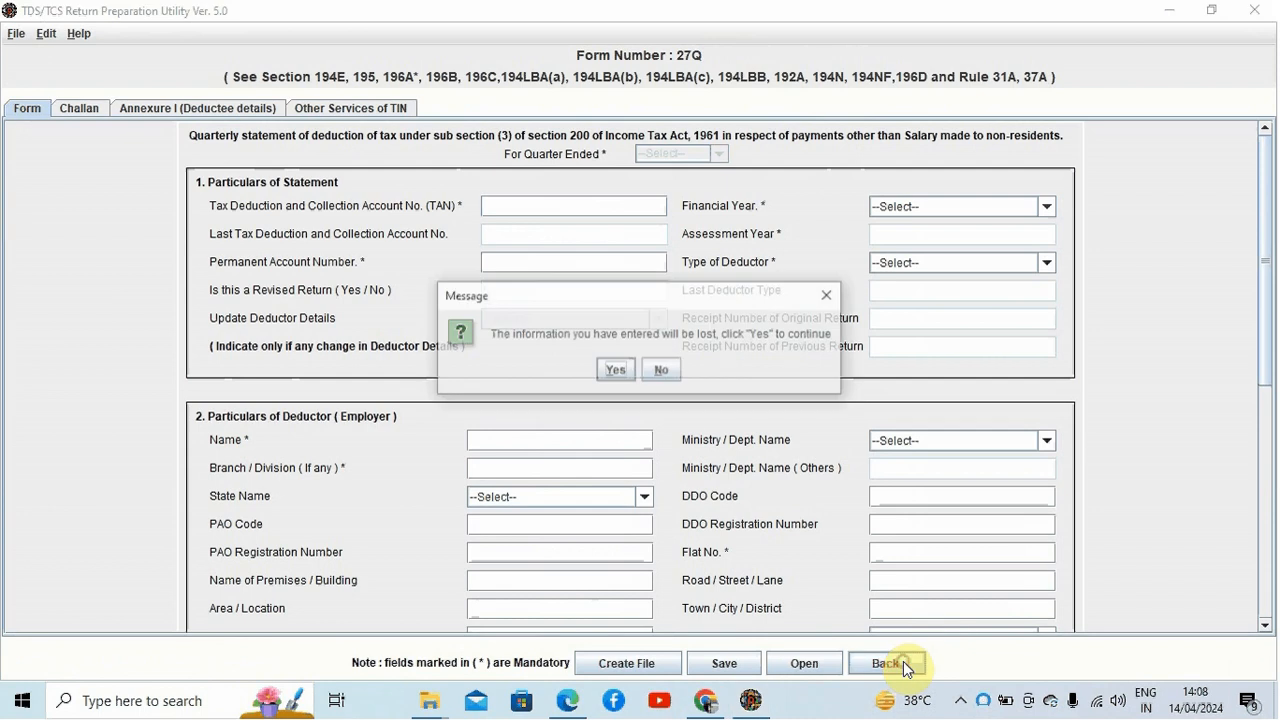
left_click(614, 368)
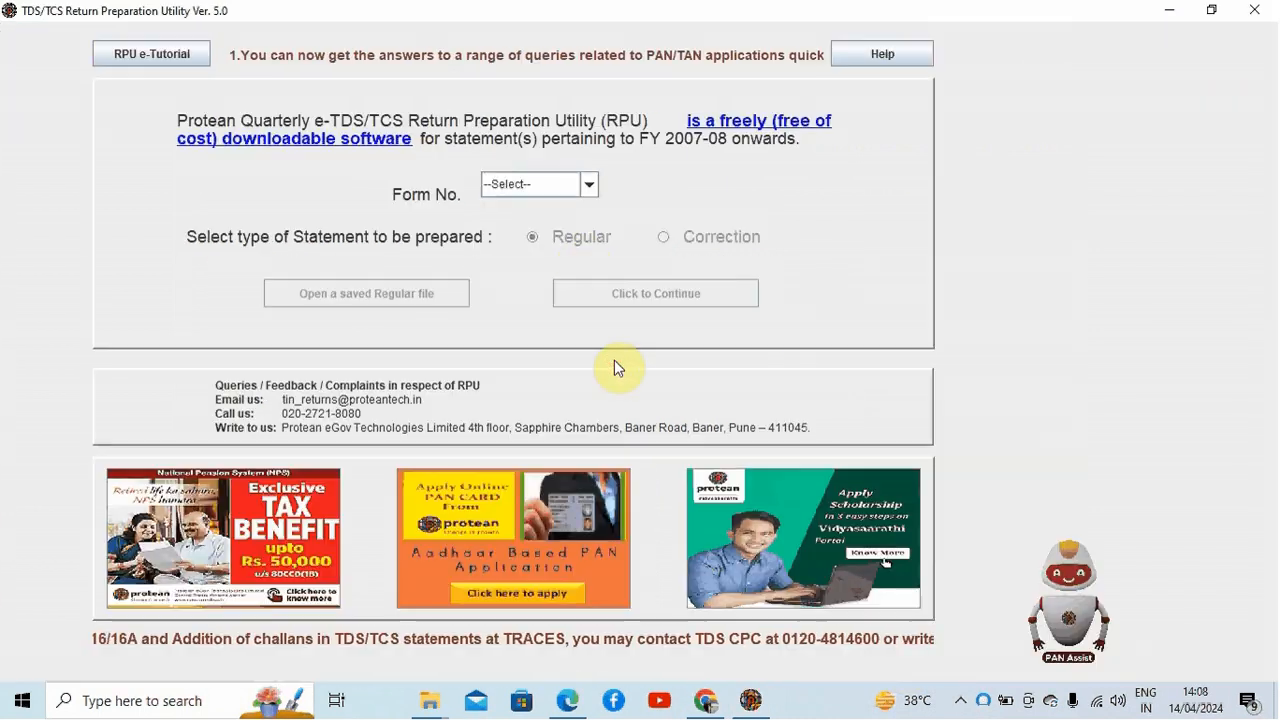
Step: Preview a blank Form 27EQ regular statement and go back to the start screen, discarding it
left_click(586, 188)
left_click(556, 268)
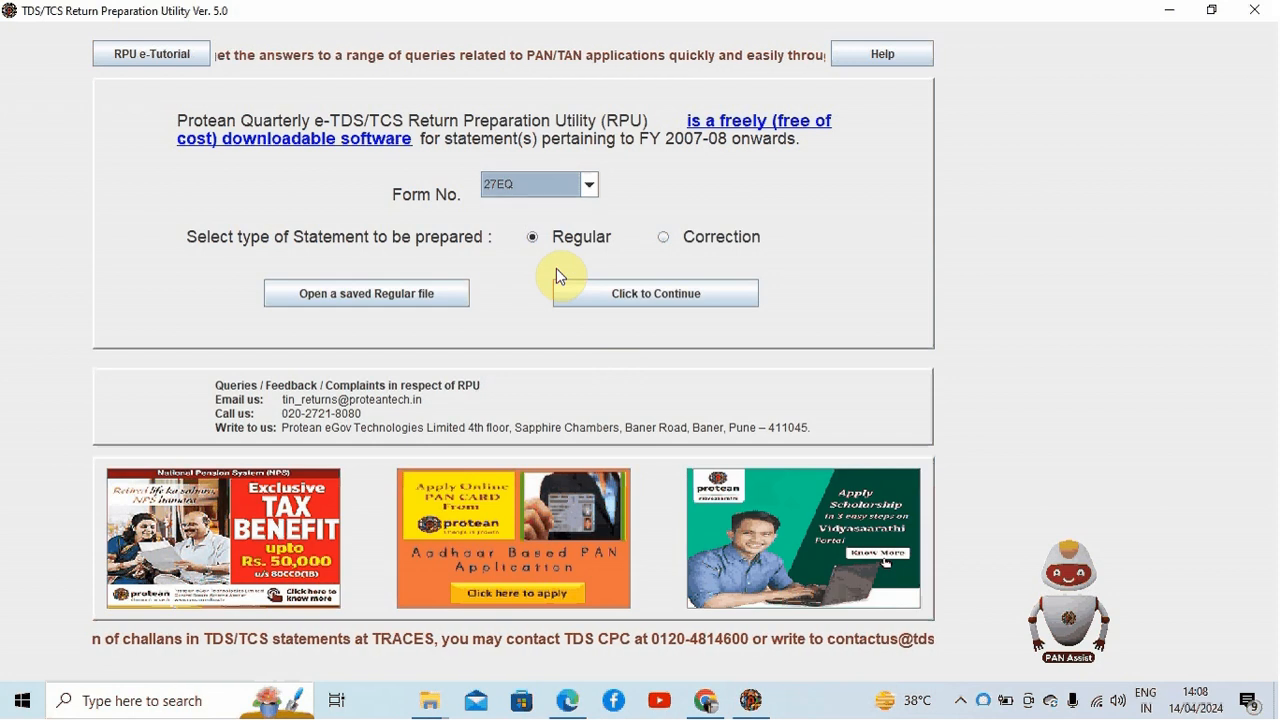
left_click(583, 292)
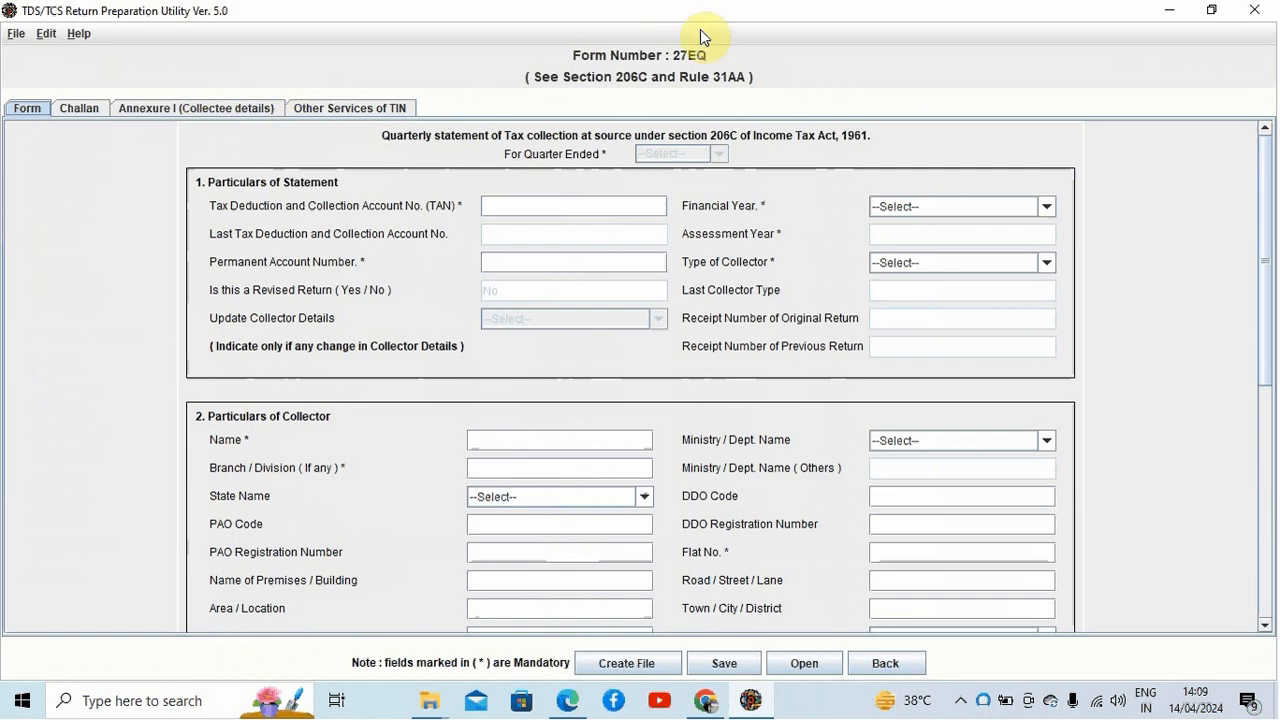
left_click(884, 665)
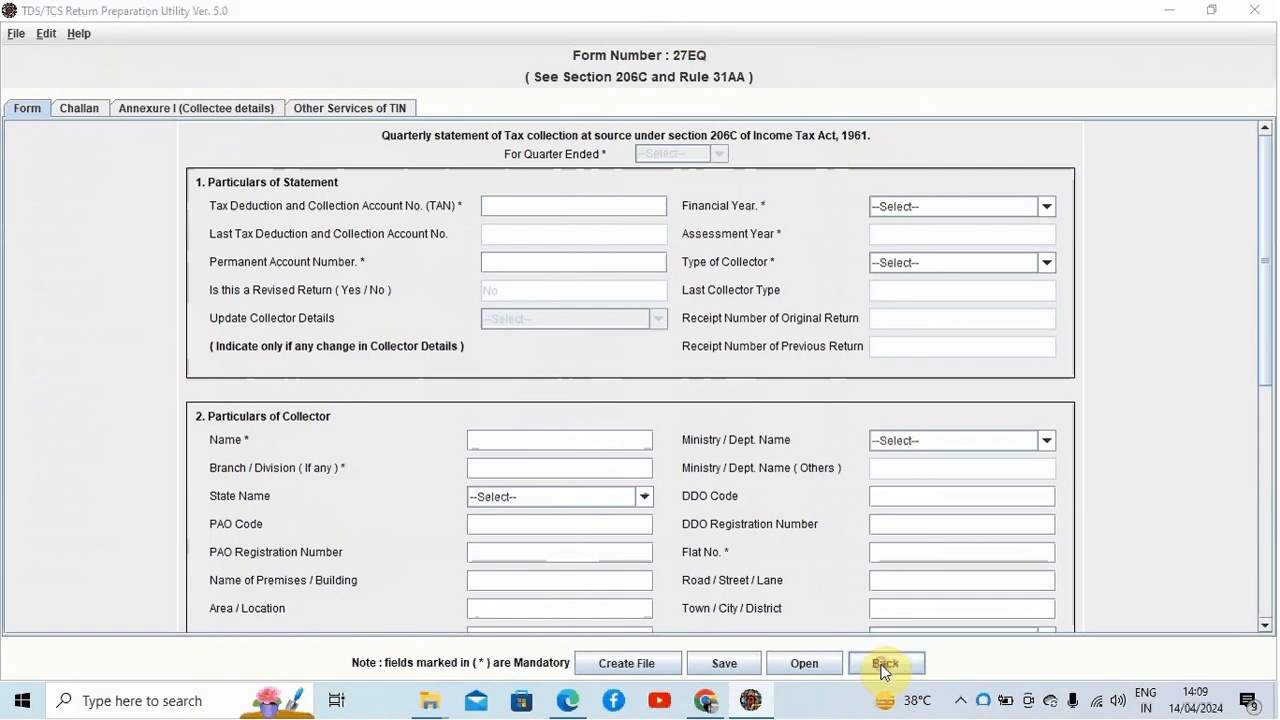
left_click(614, 370)
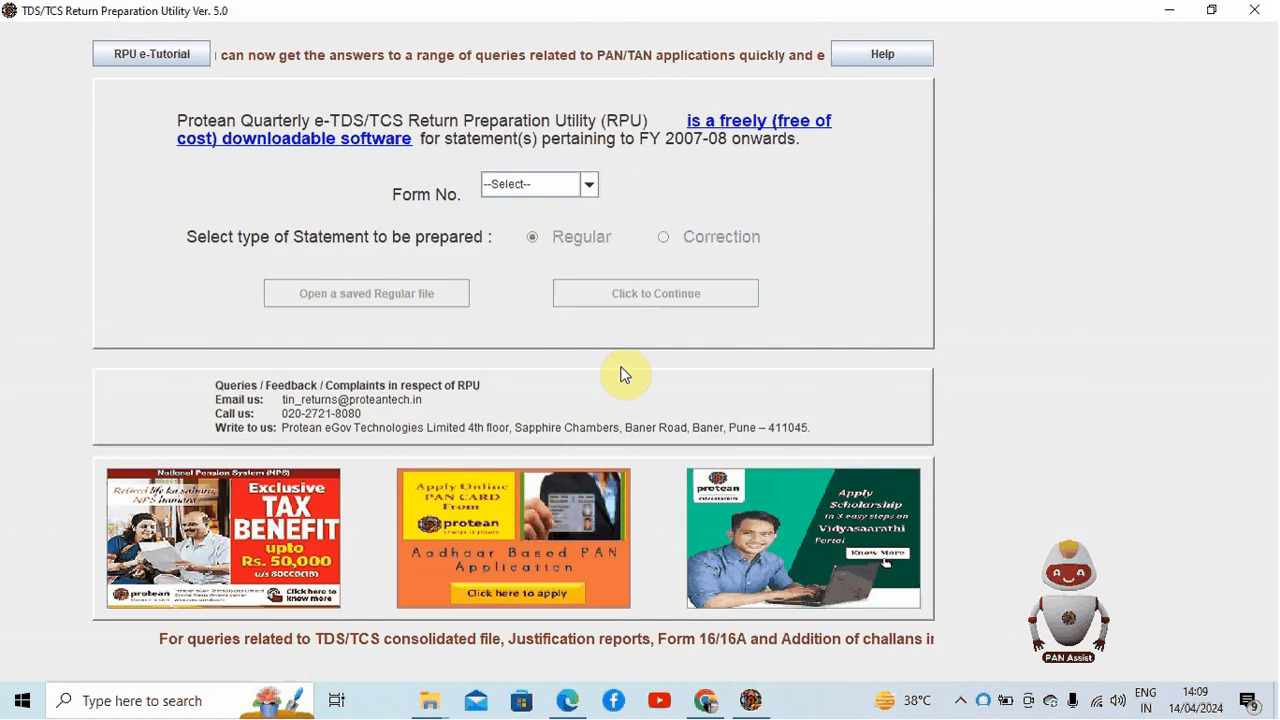
Step: Select Form 26Q with a Regular statement type and start opening a saved regular file
left_click(592, 182)
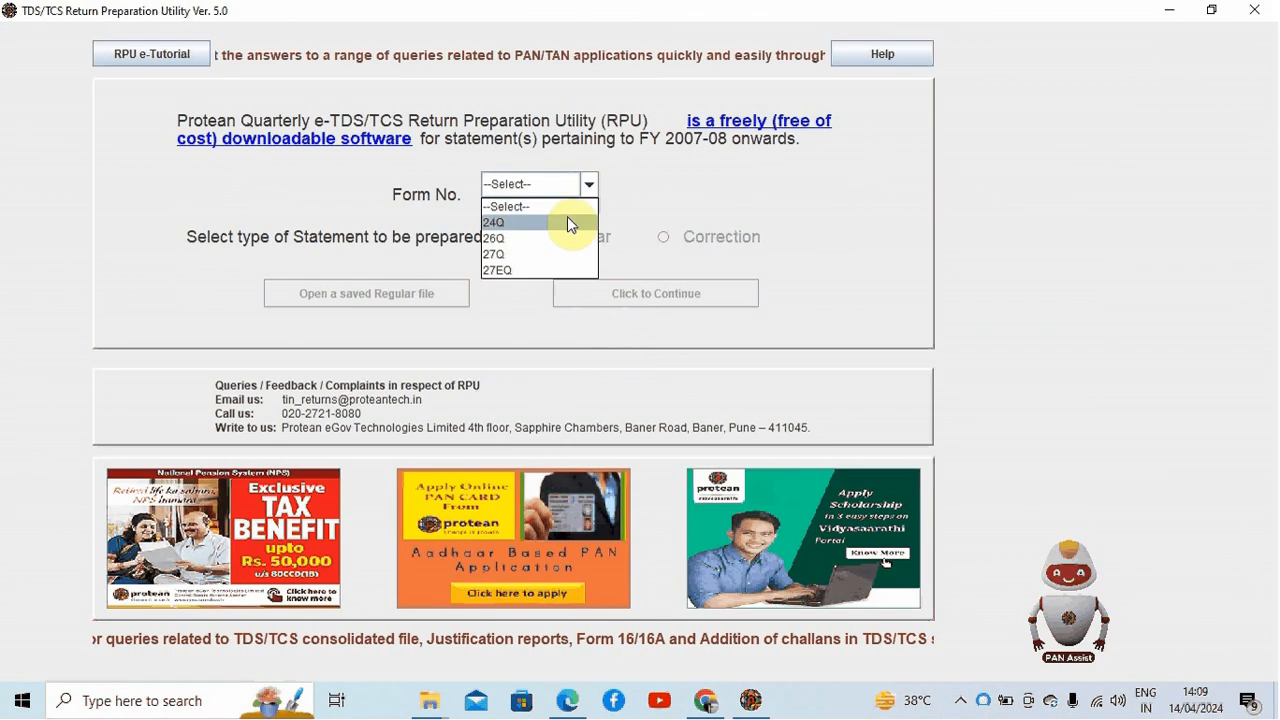
left_click(558, 240)
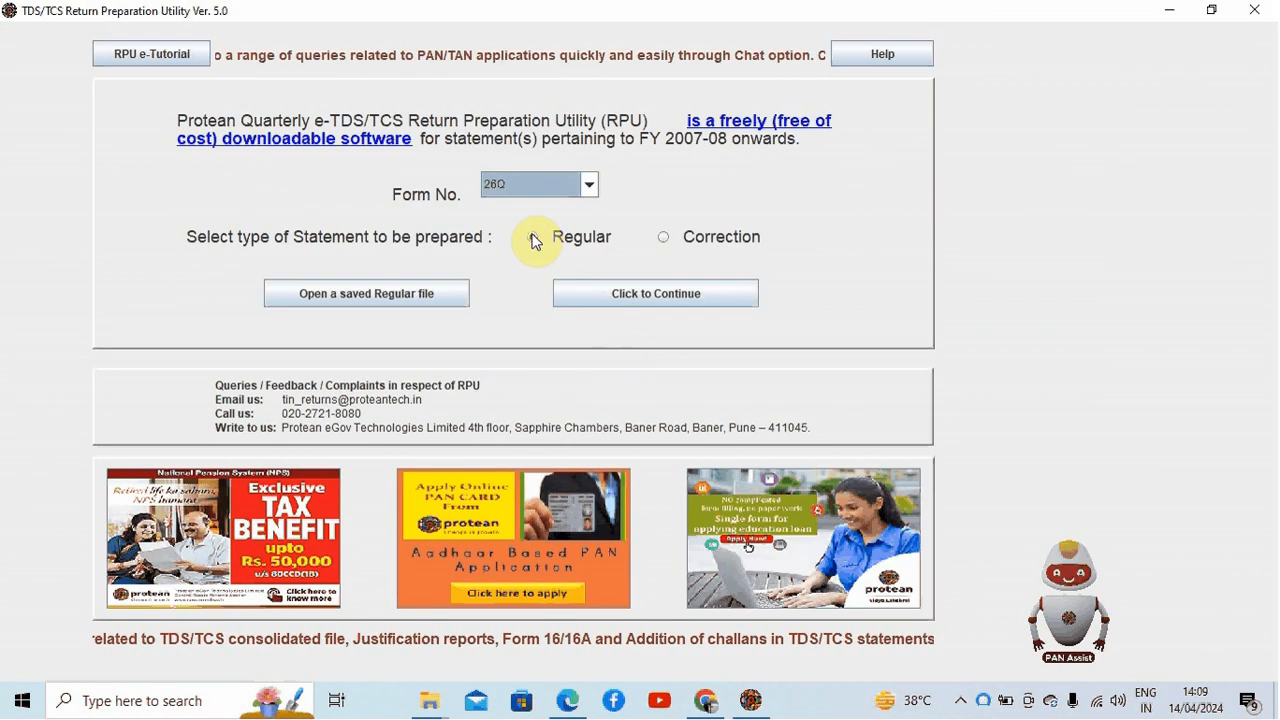
left_click(534, 238)
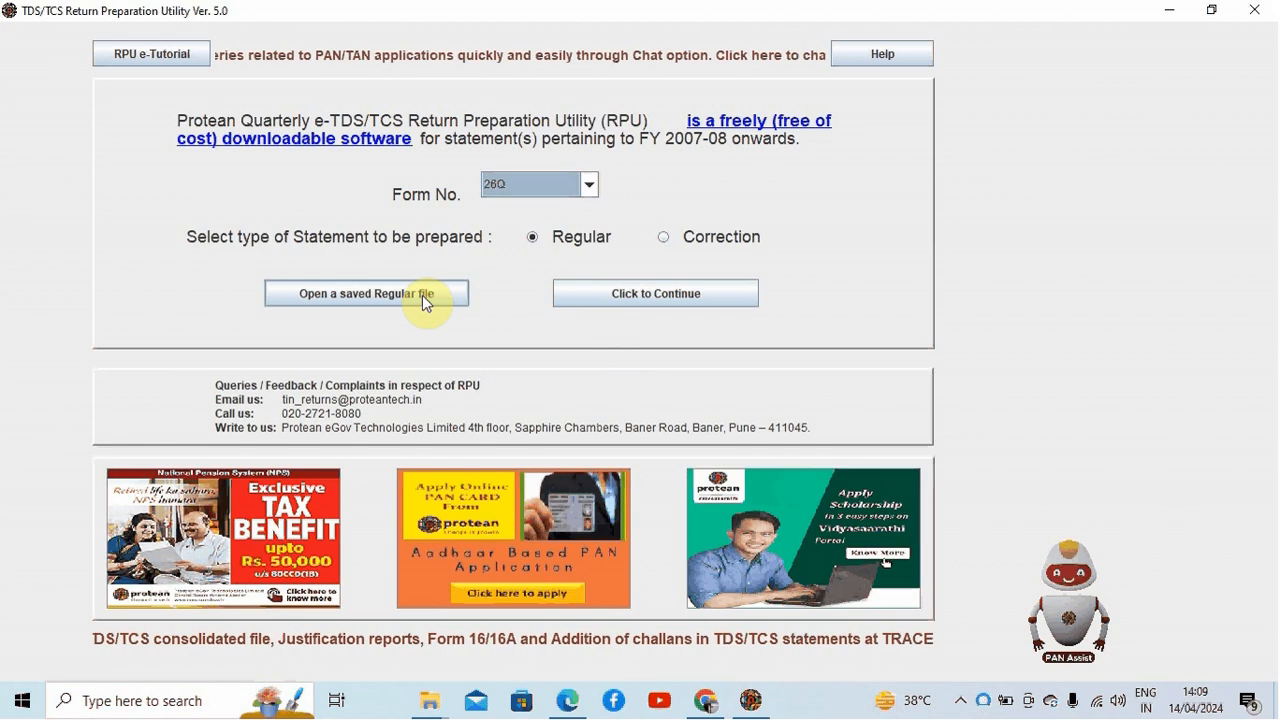
left_click(352, 297)
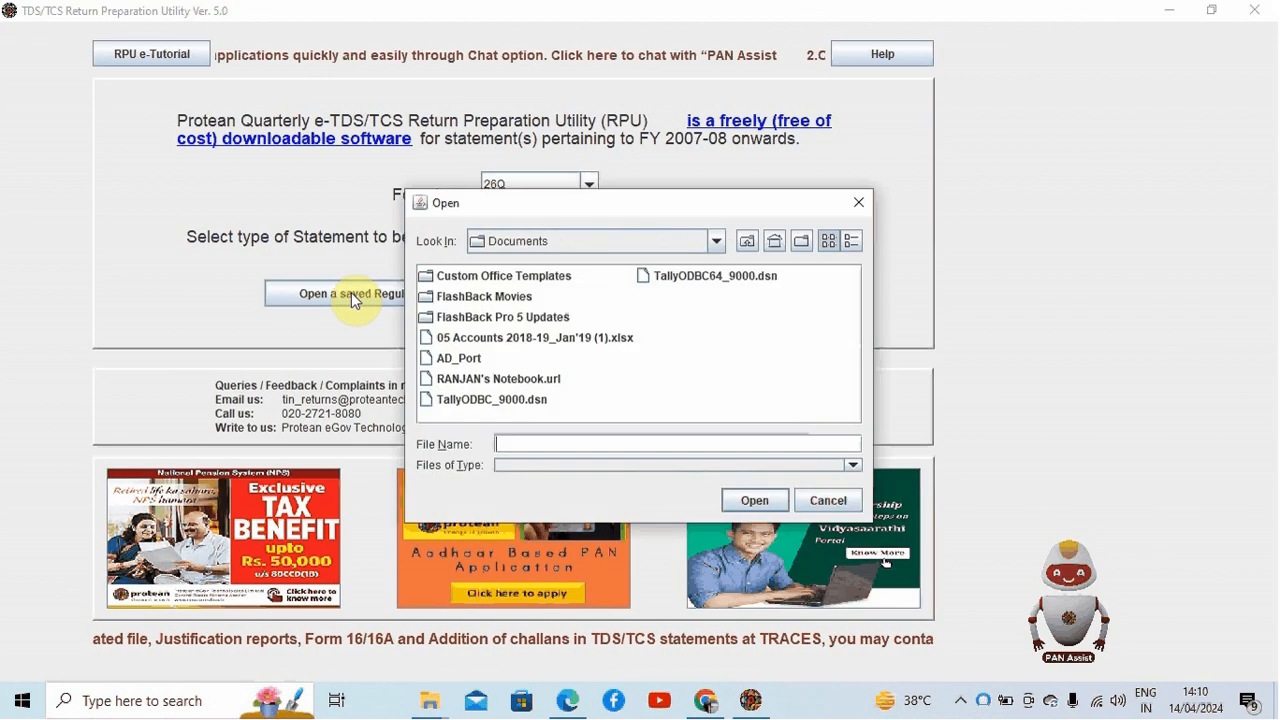
Step: Browse to the Q4 FY 2324 folder inside the Desktop's tds folder in the open dialog
left_click(716, 241)
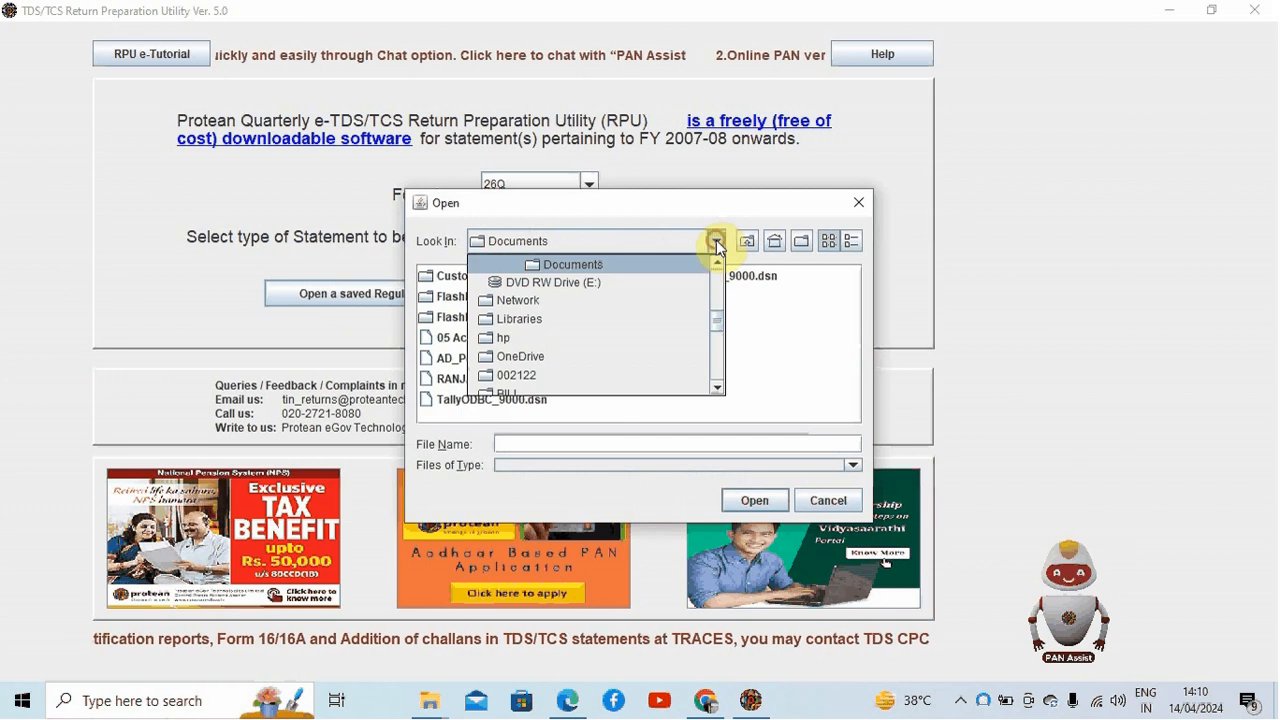
left_click_drag(718, 320, 716, 272)
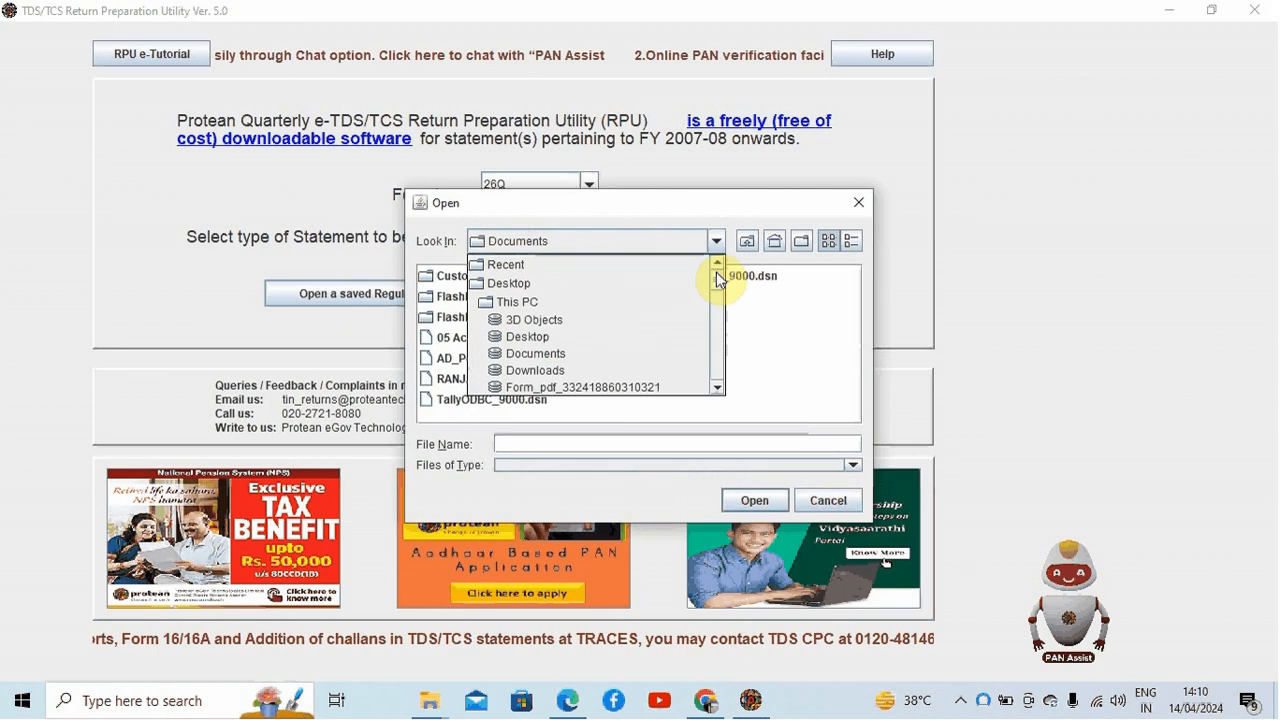
left_click(621, 286)
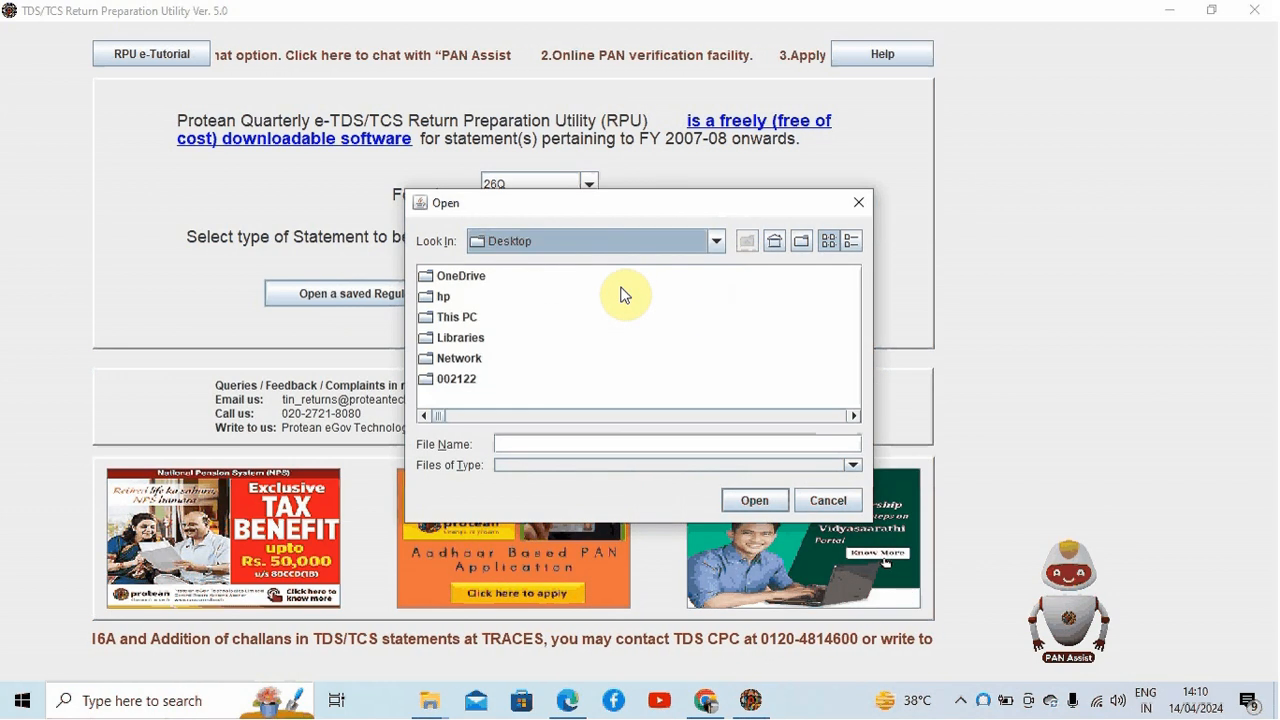
left_click(853, 415)
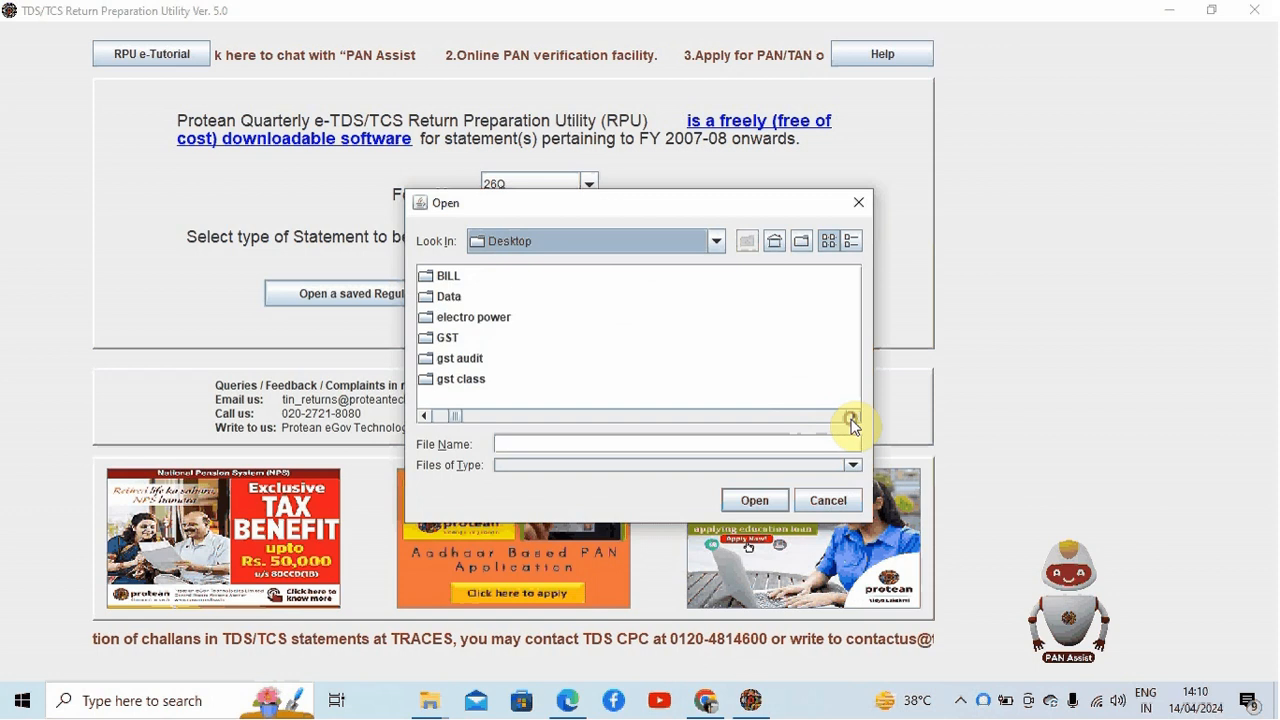
left_click(853, 415)
left_click(853, 416)
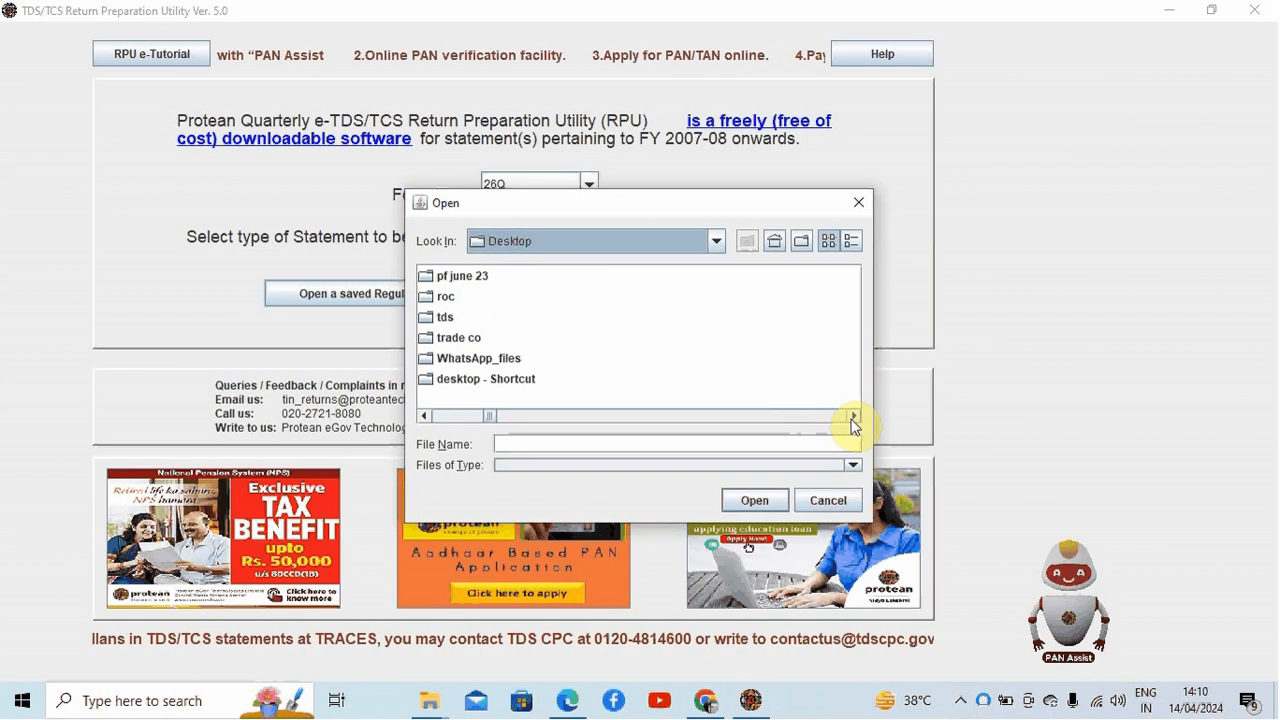
left_click(853, 416)
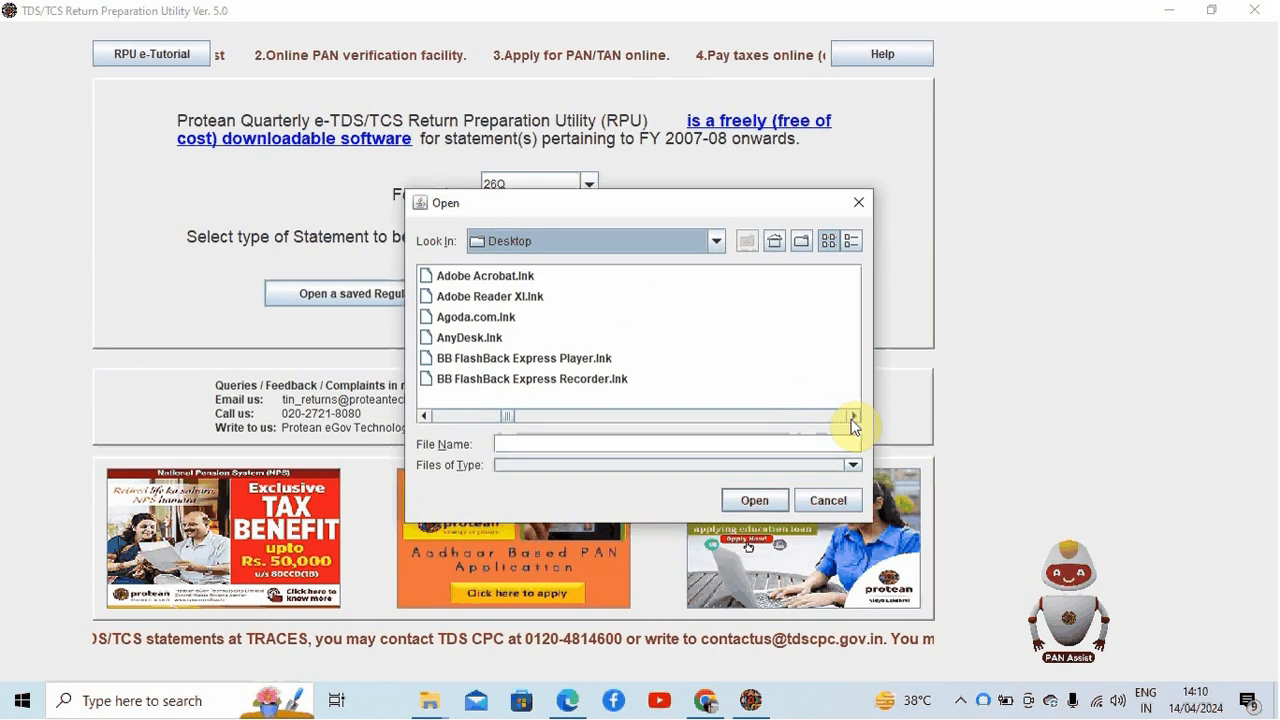
left_click(426, 415)
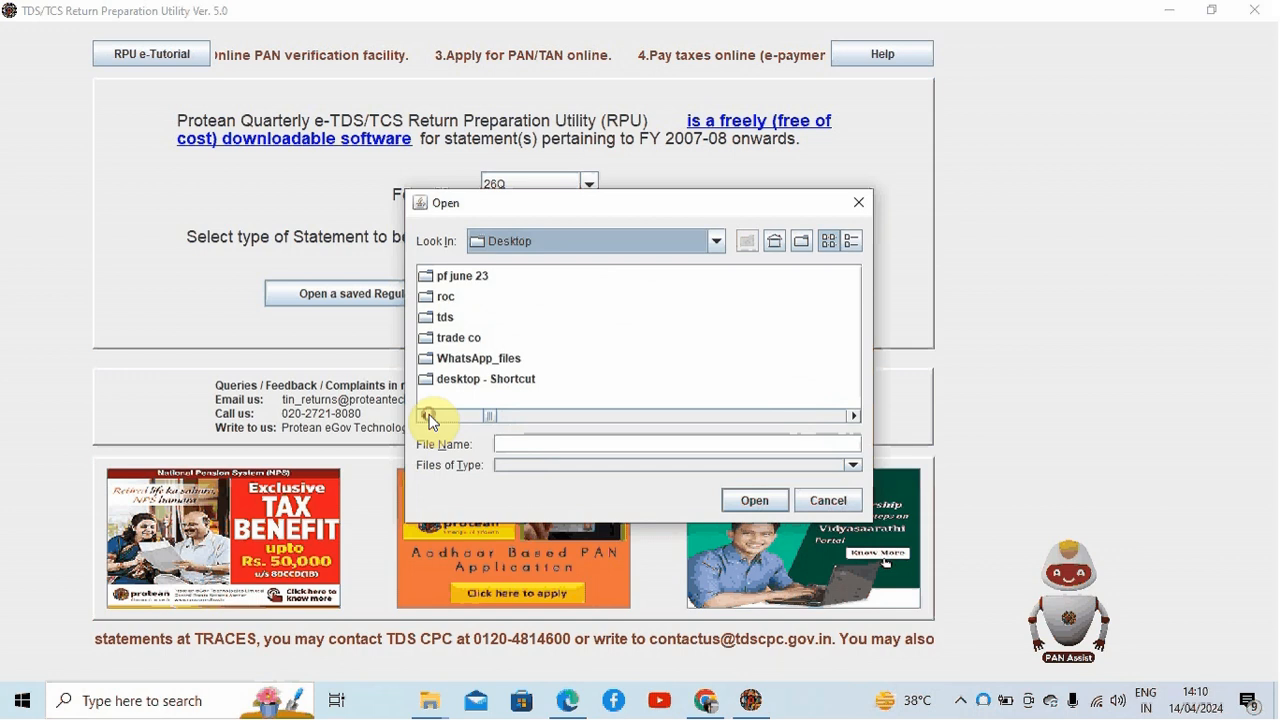
double_click(445, 317)
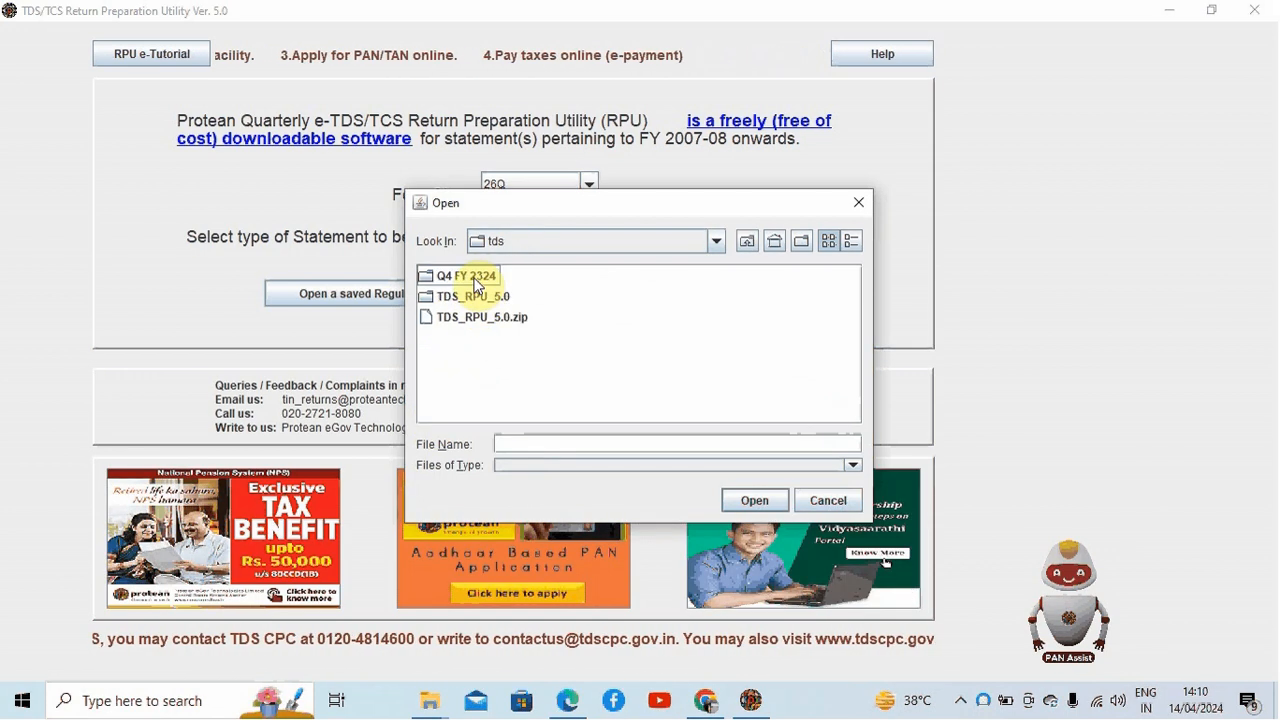
double_click(474, 279)
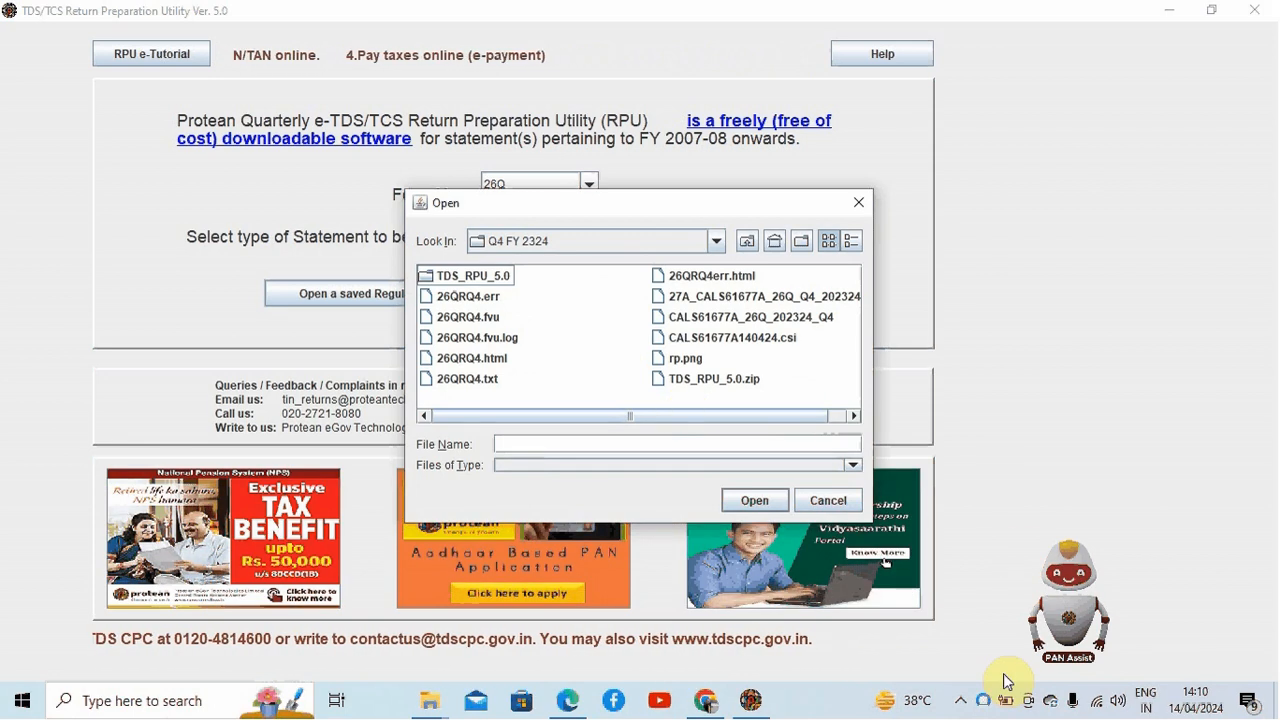
left_click(962, 702)
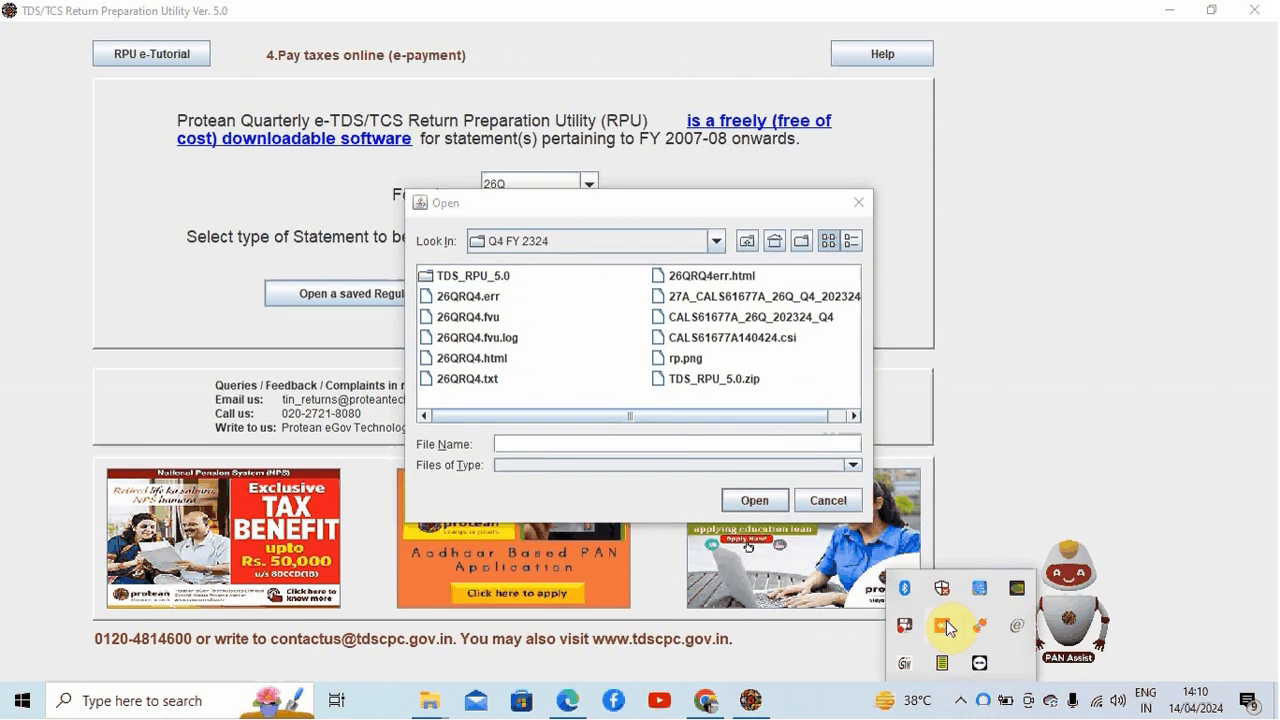
right_click(905, 625)
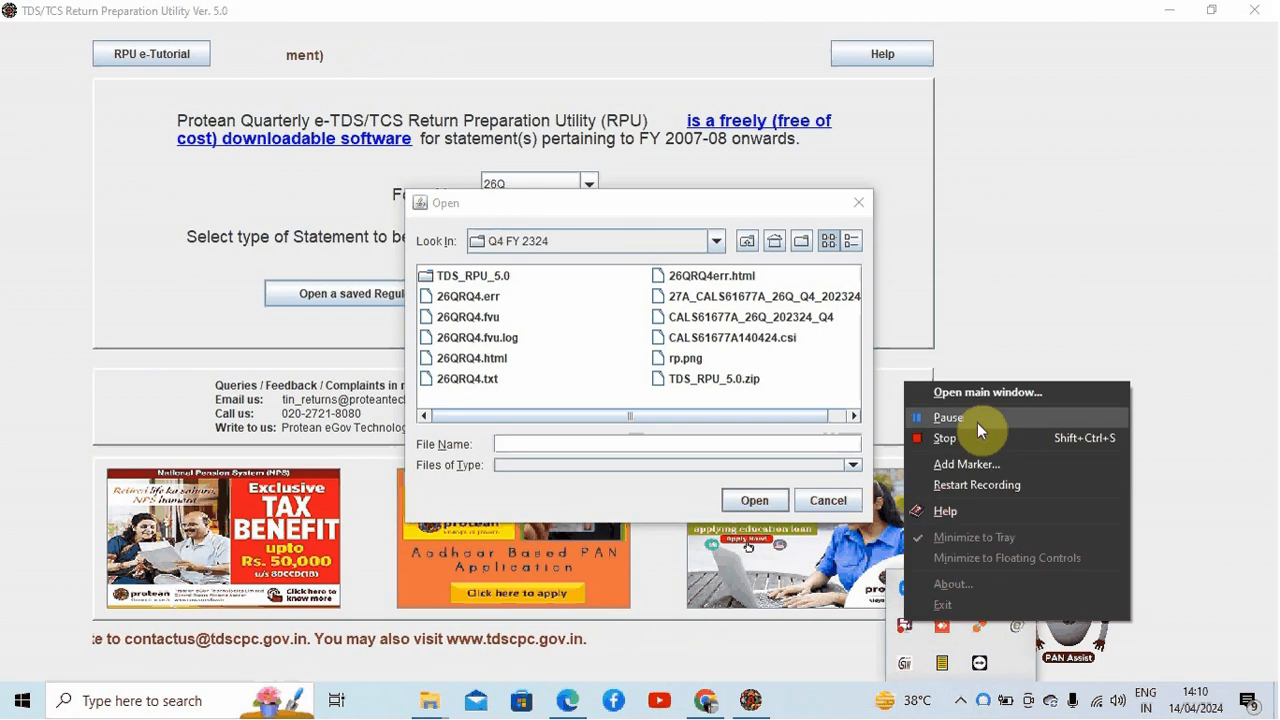
left_click(857, 418)
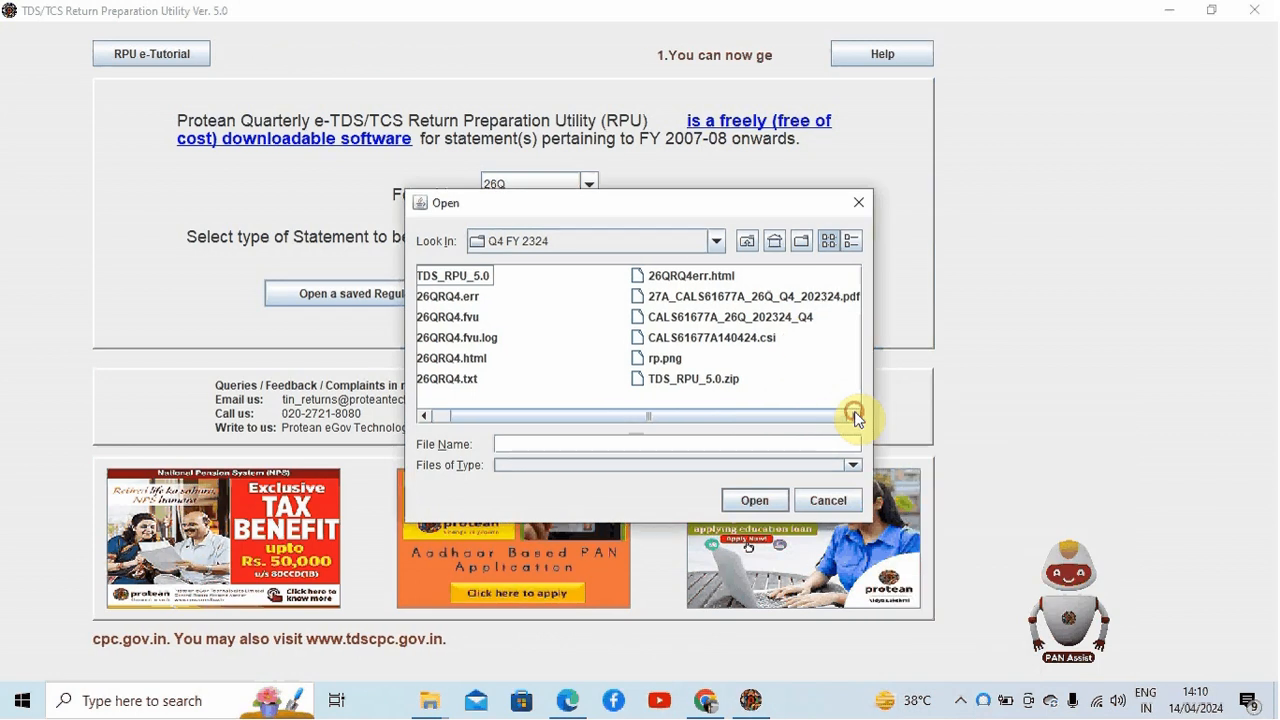
Step: Open the saved Q4 2023-24 Form 26Q statement file from that folder and acknowledge the message
left_click(775, 316)
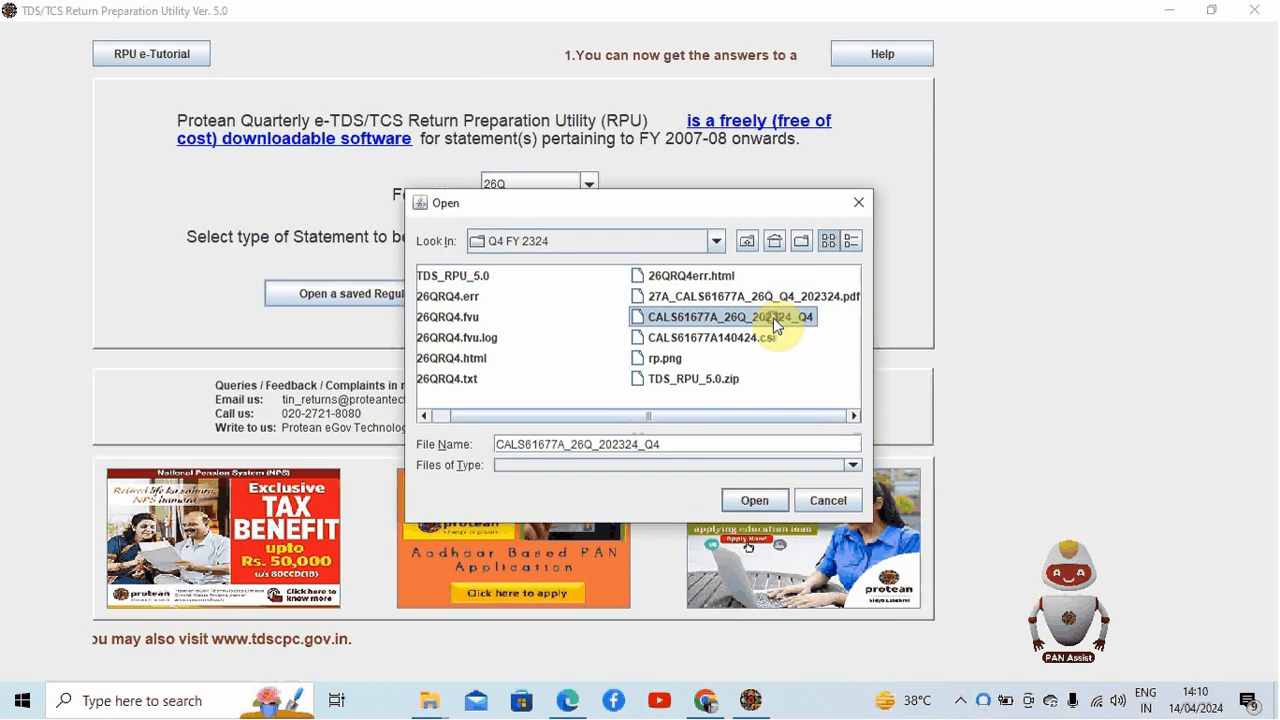
left_click(760, 500)
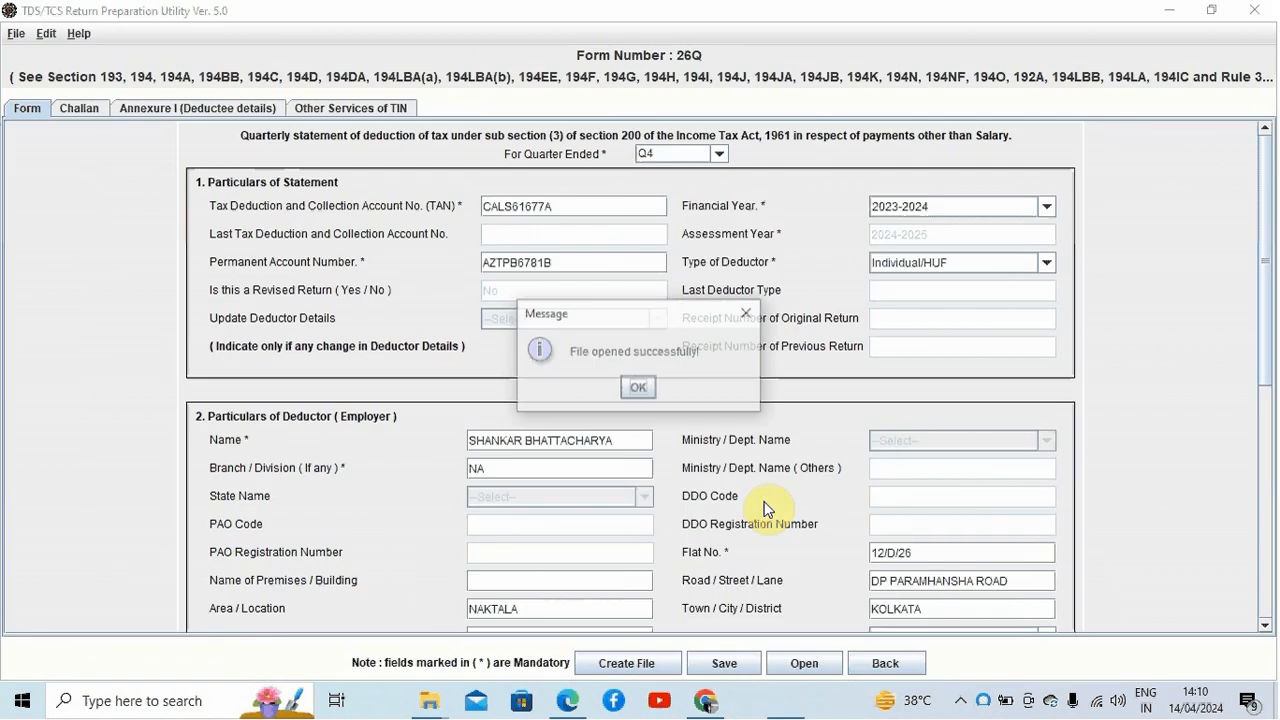
left_click(640, 387)
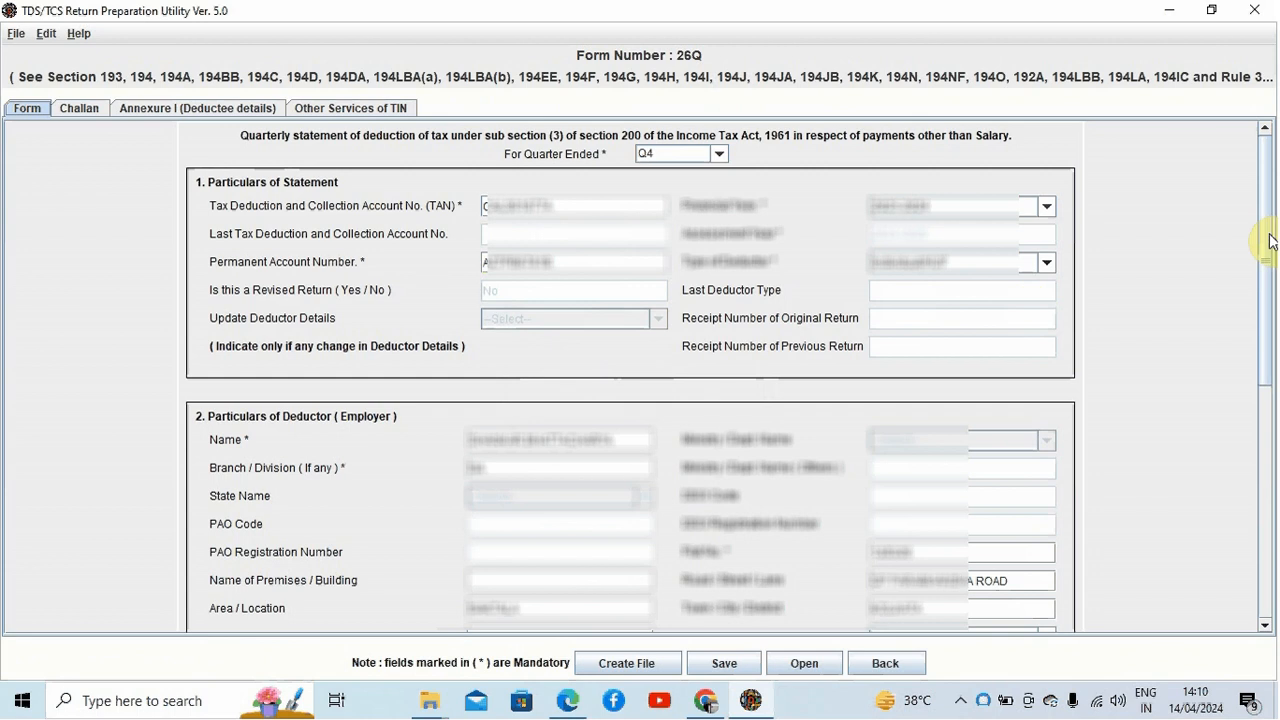
Step: Save the opened Form 26Q statement into the tds folder on the Desktop and acknowledge the message
left_click_drag(1268, 323, 1267, 602)
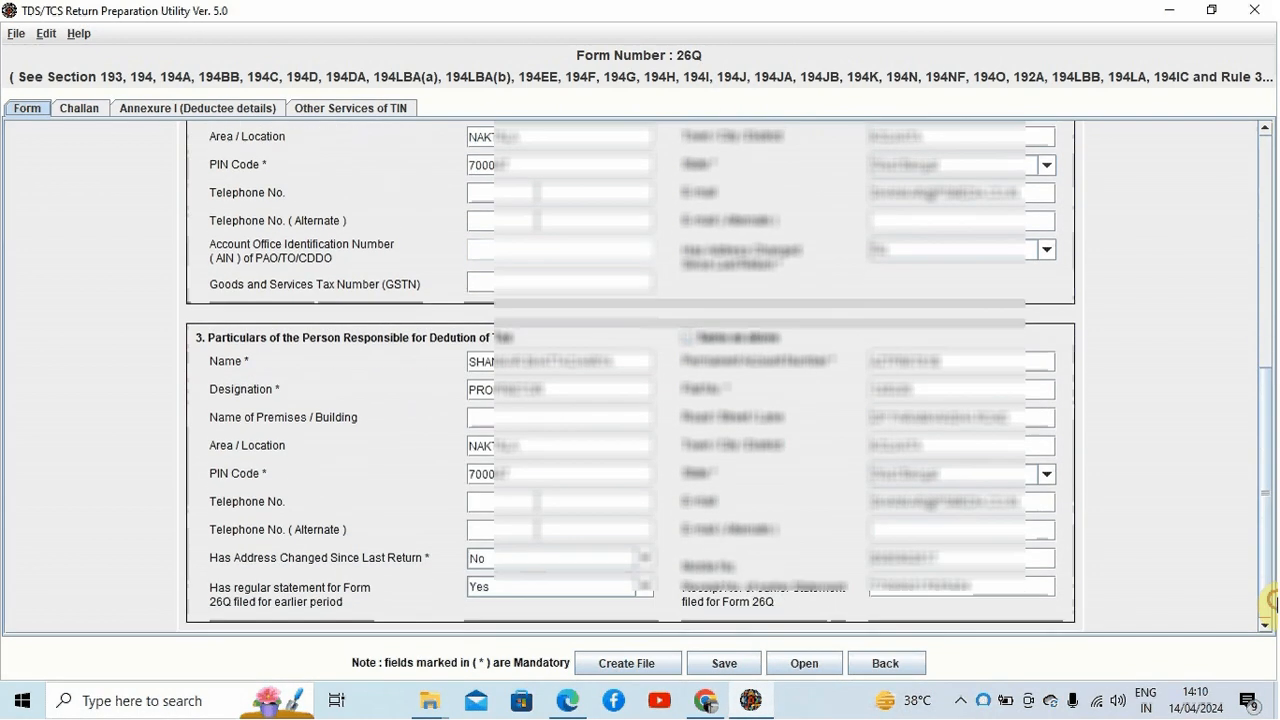
left_click(724, 663)
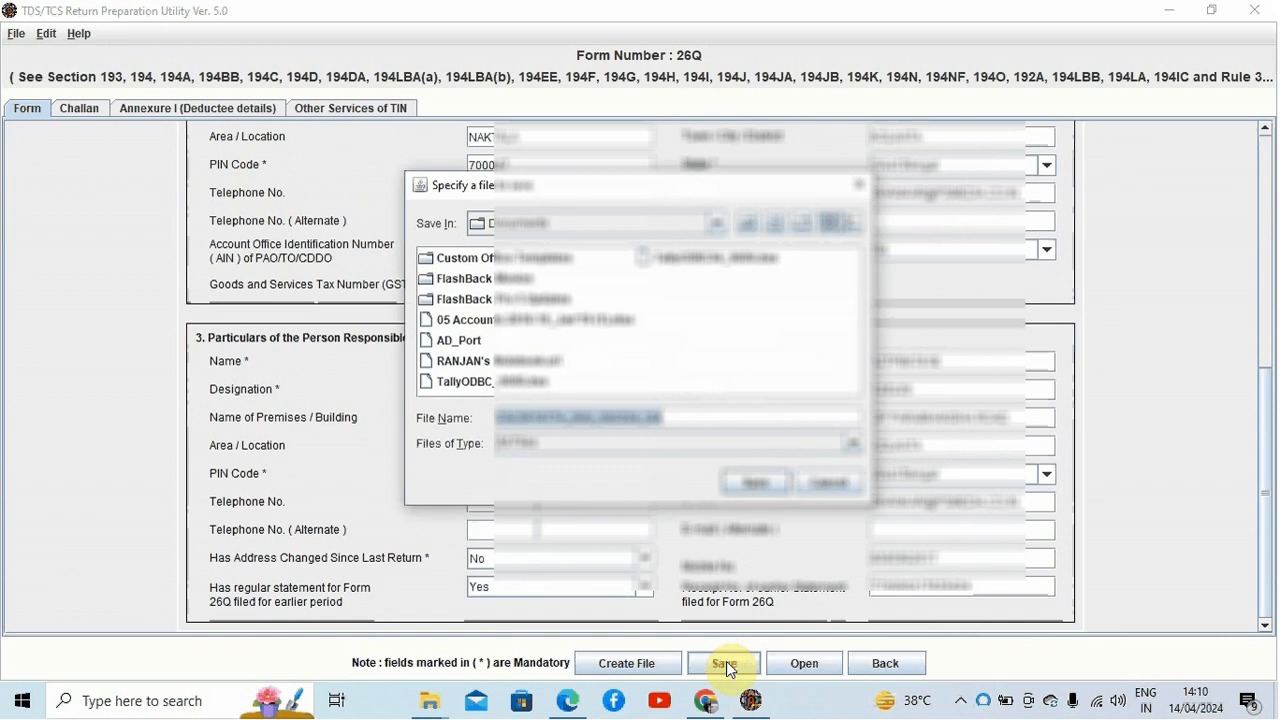
left_click(716, 223)
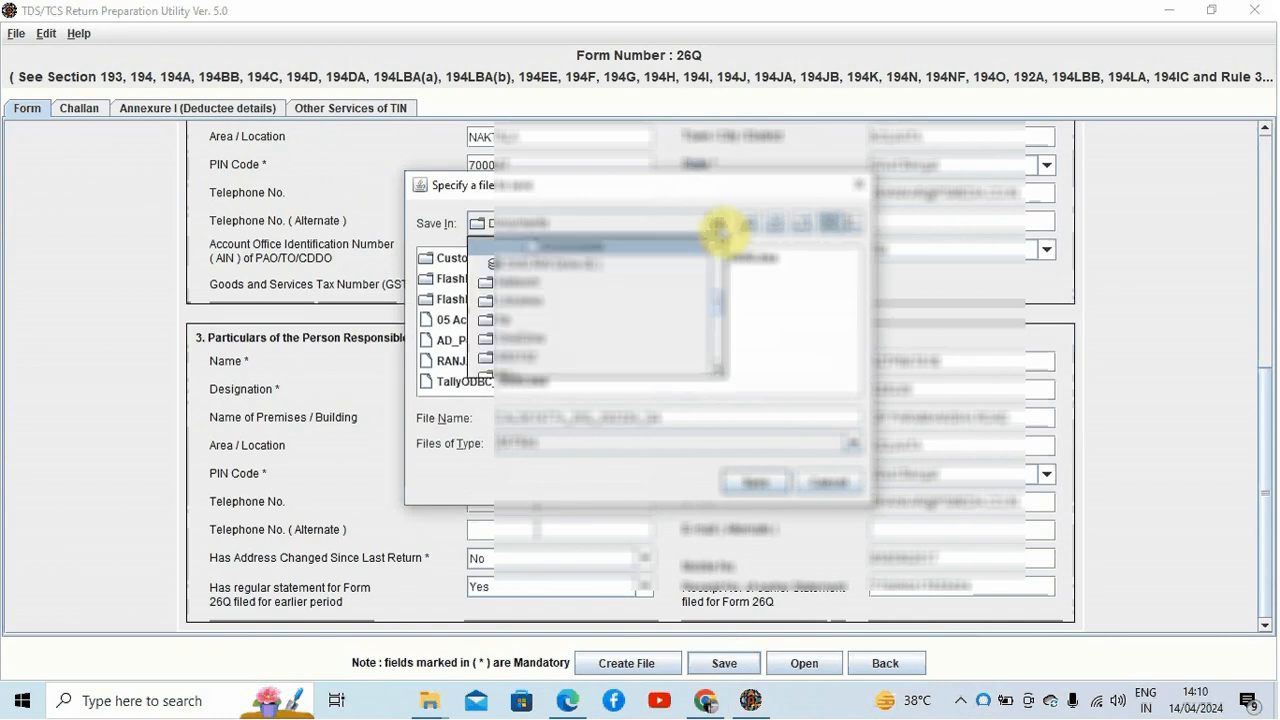
scroll(720, 255, "up", 5)
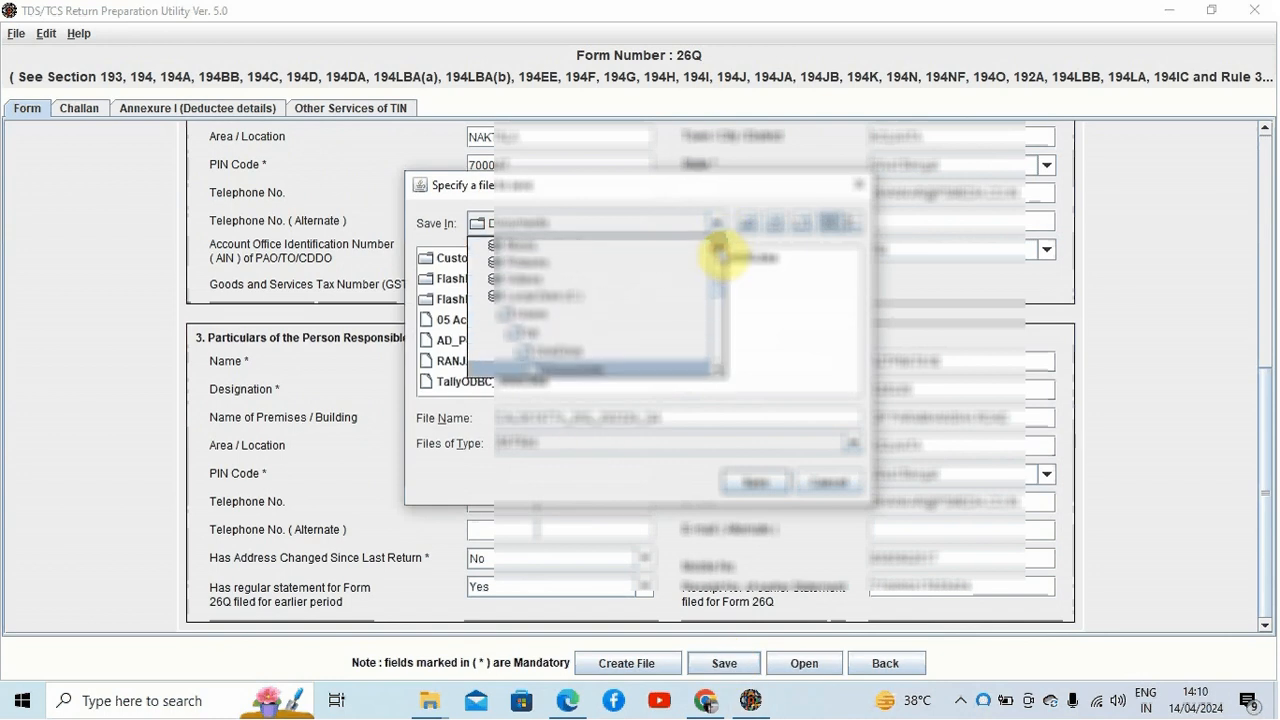
scroll(720, 253, "up", 2)
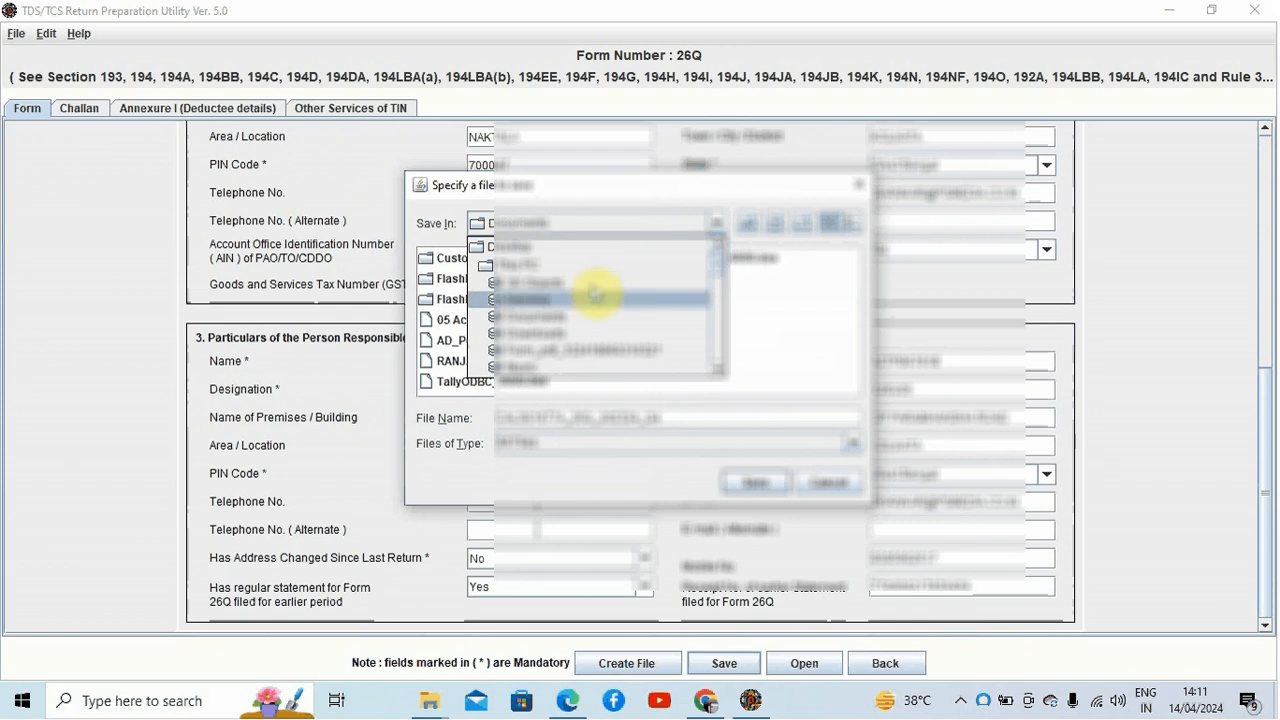
left_click(588, 300)
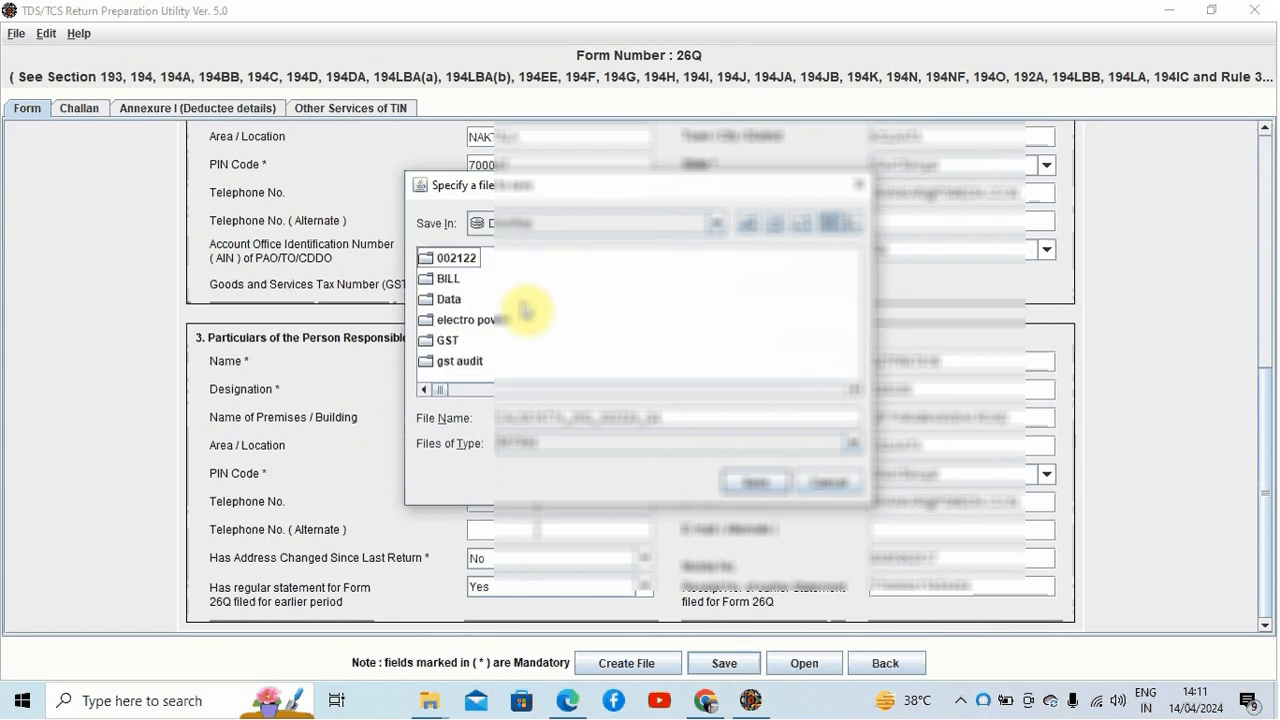
left_click(853, 389)
left_click(853, 389)
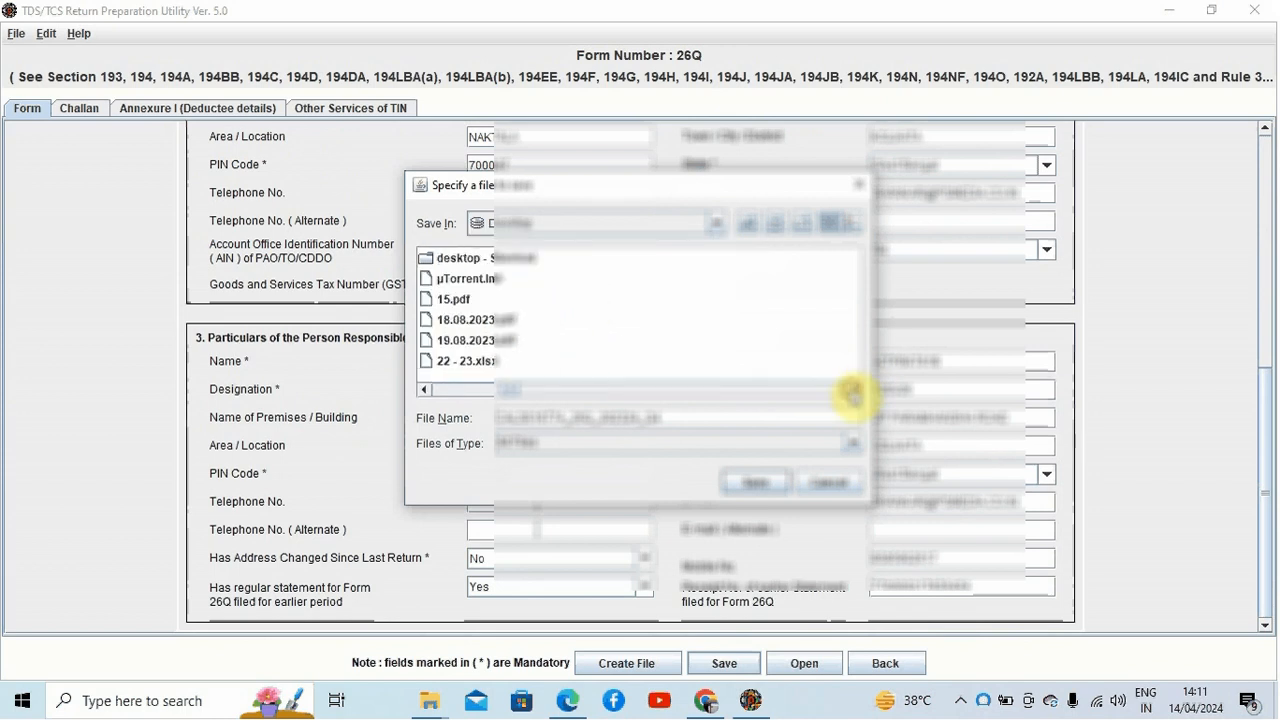
left_click(424, 389)
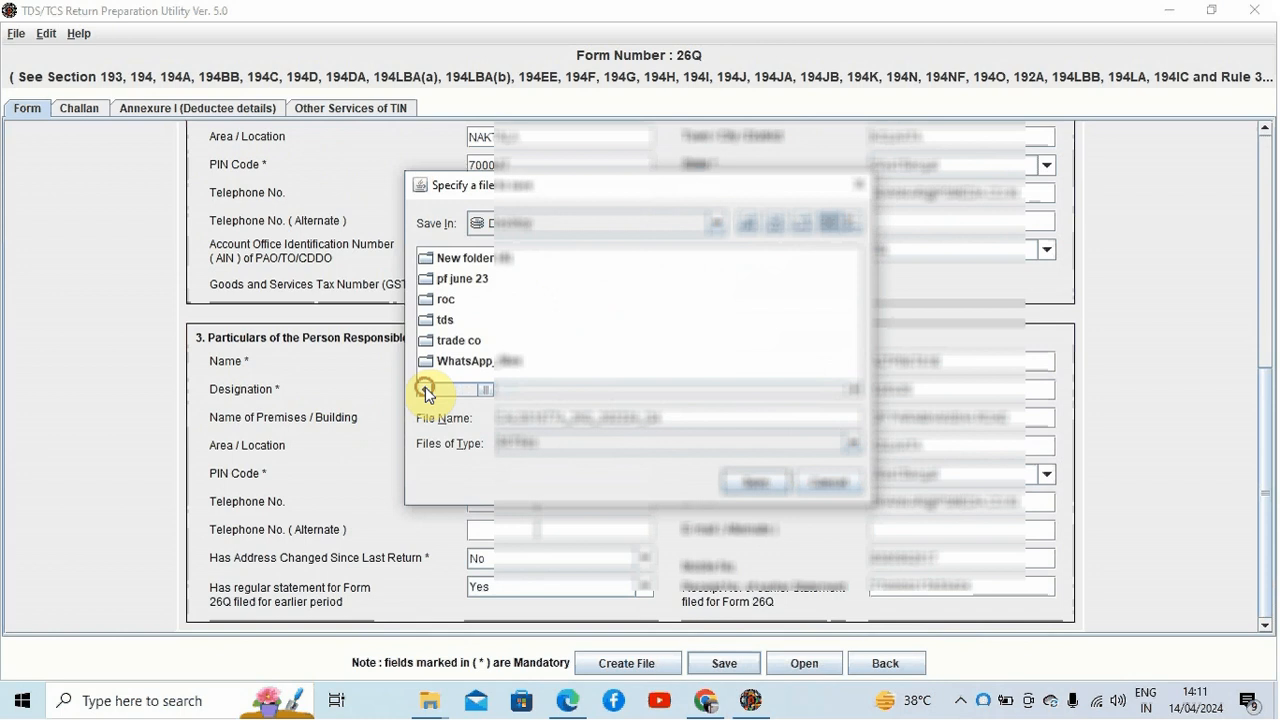
left_click(438, 322)
double_click(438, 322)
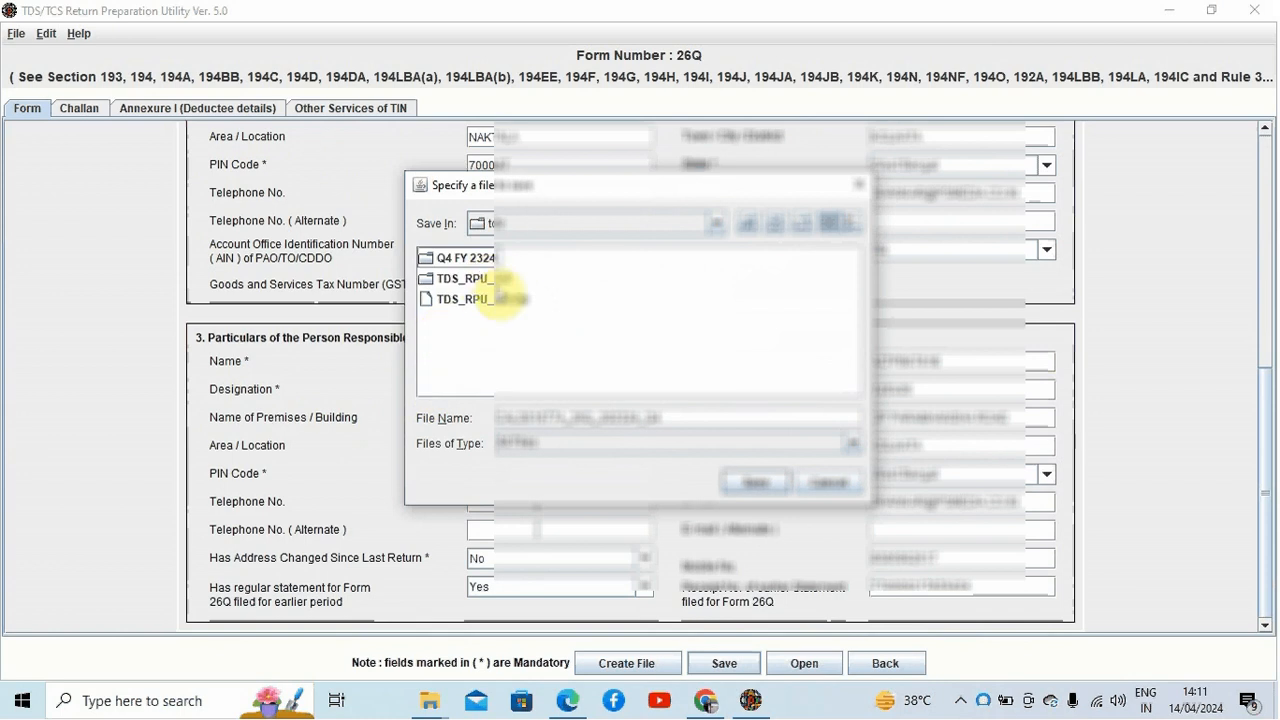
left_click(763, 484)
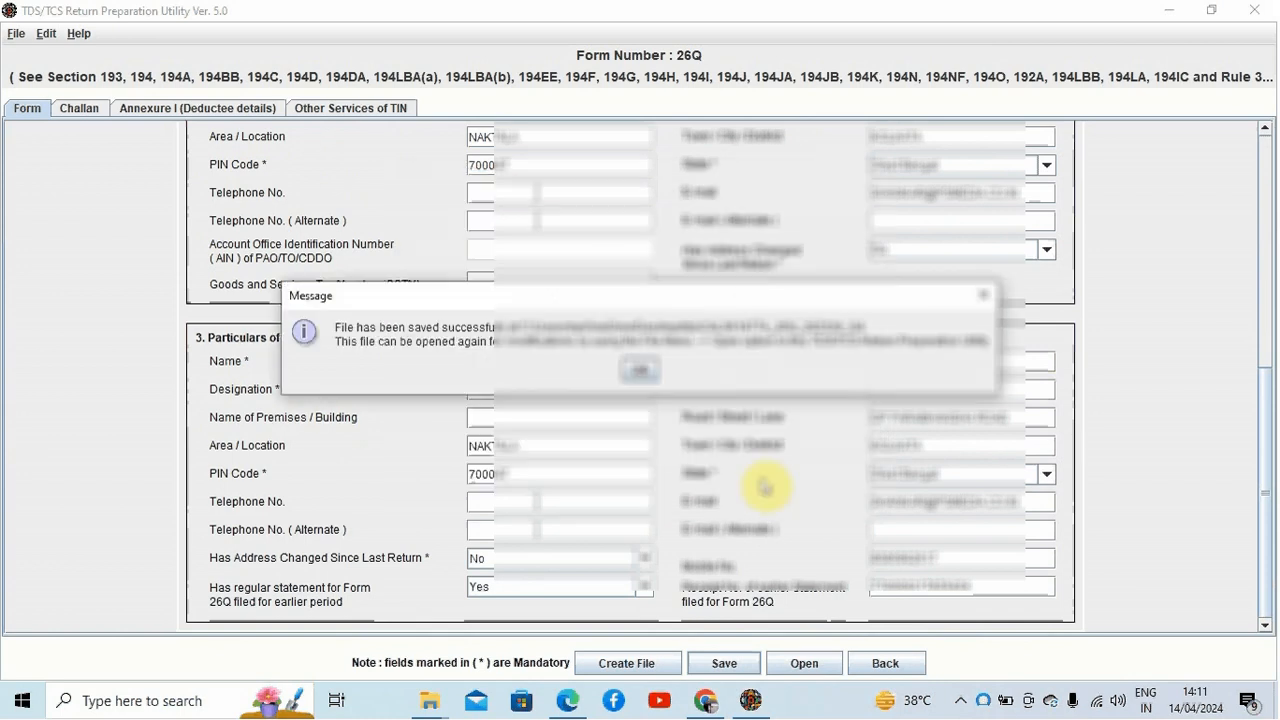
left_click(636, 371)
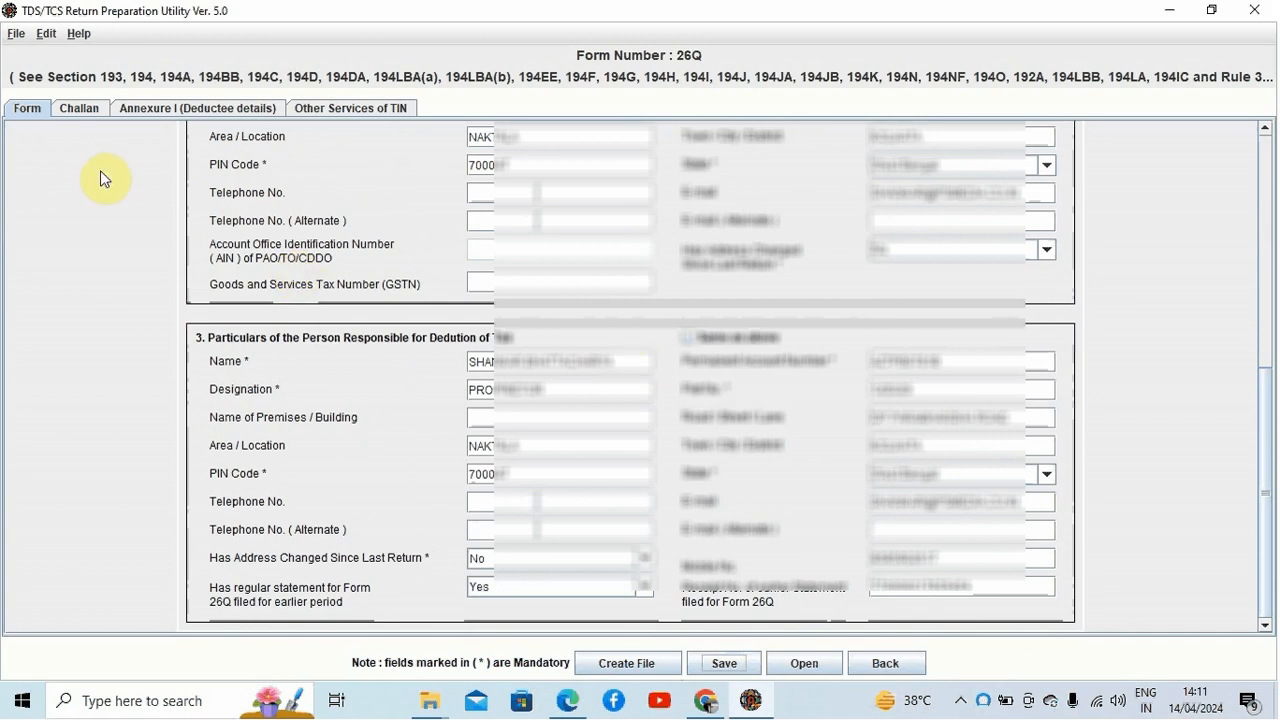
Step: Open the Challan tab and try to add 5 challan rows, closing the prompt without adding them
left_click(72, 107)
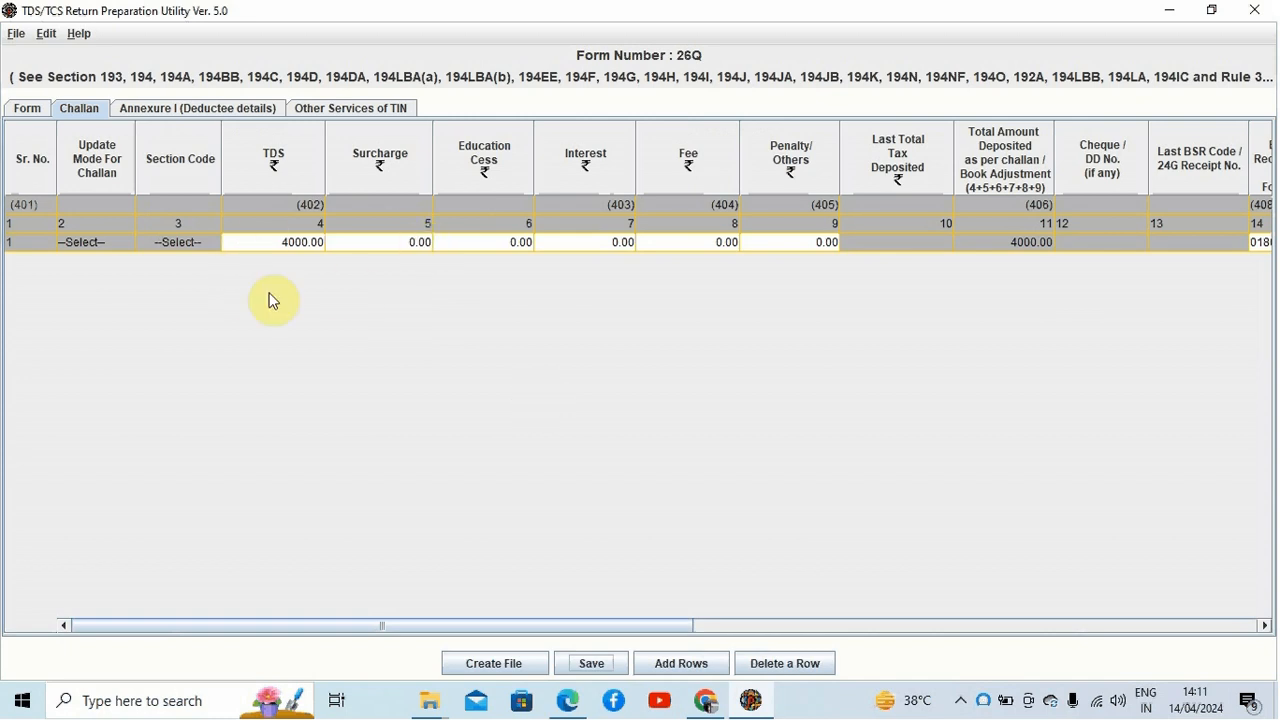
left_click(697, 668)
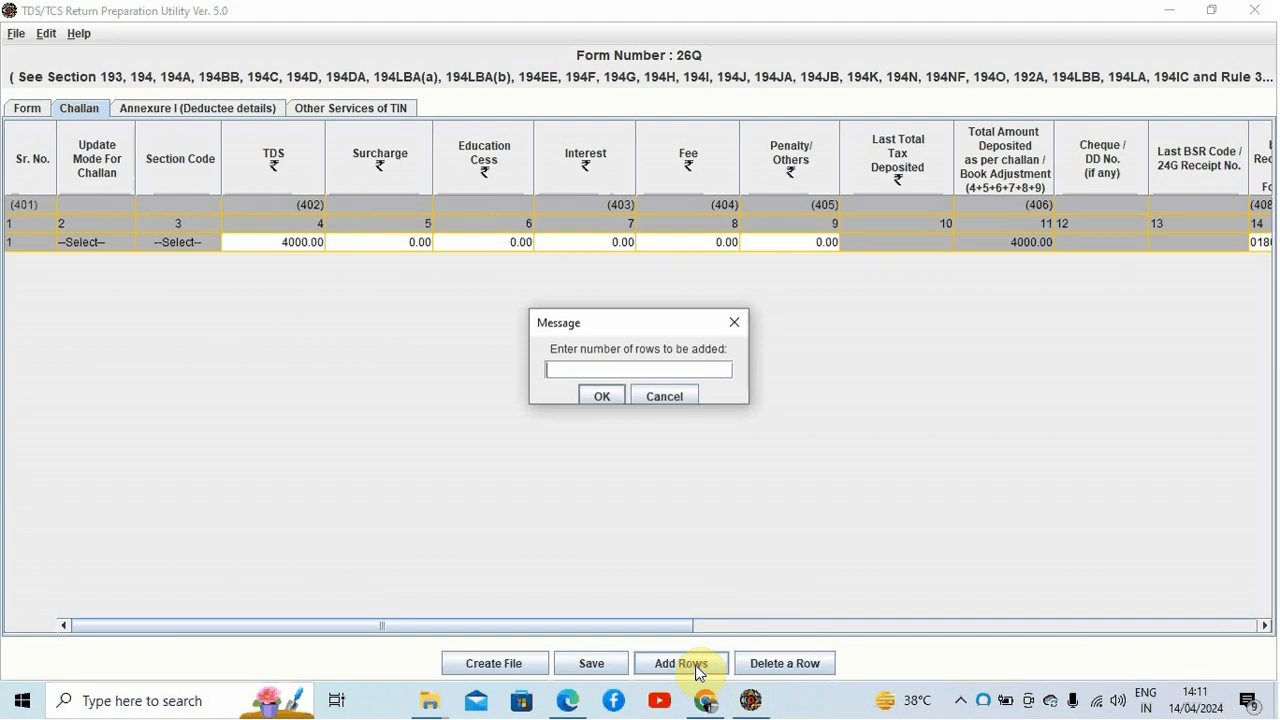
type("5")
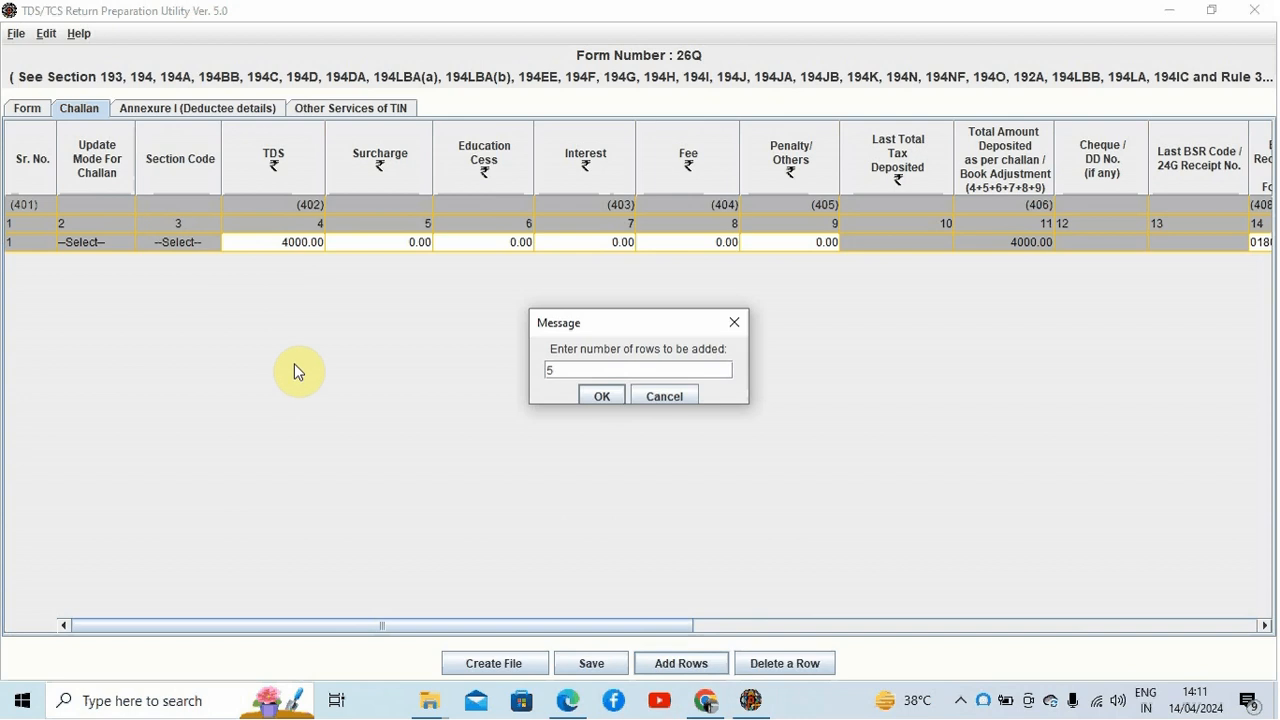
left_click(734, 321)
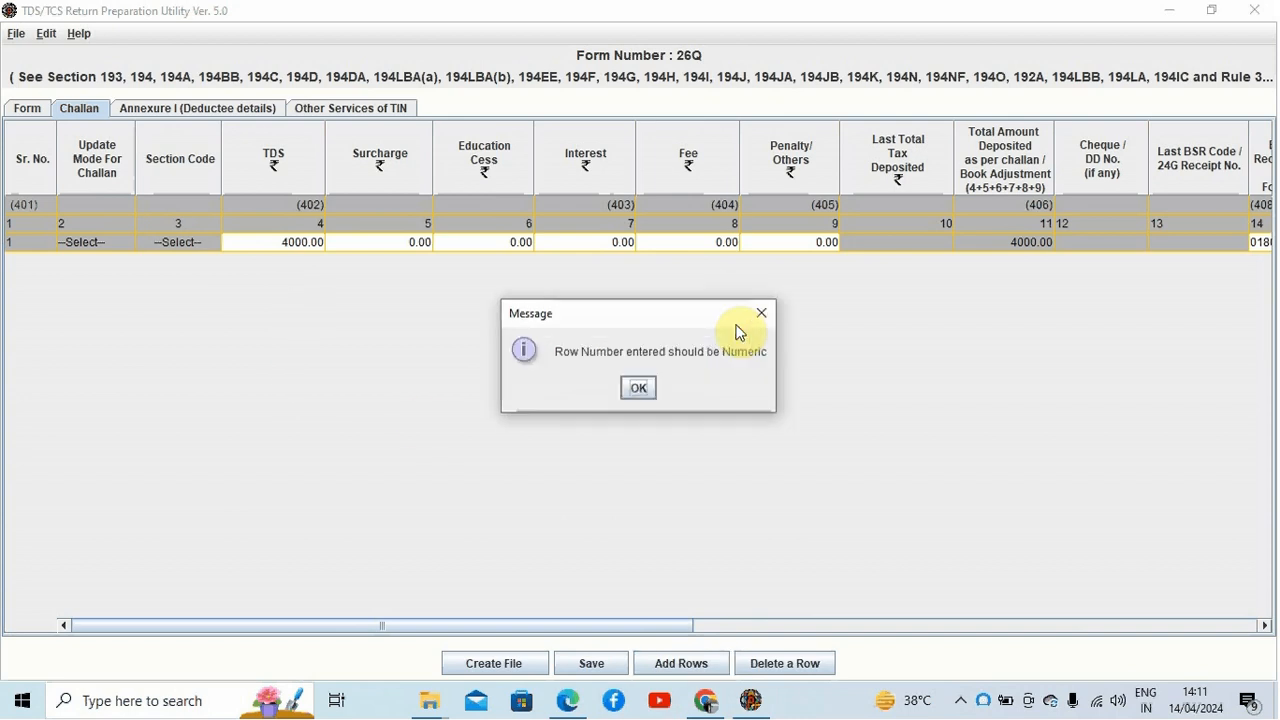
left_click(761, 313)
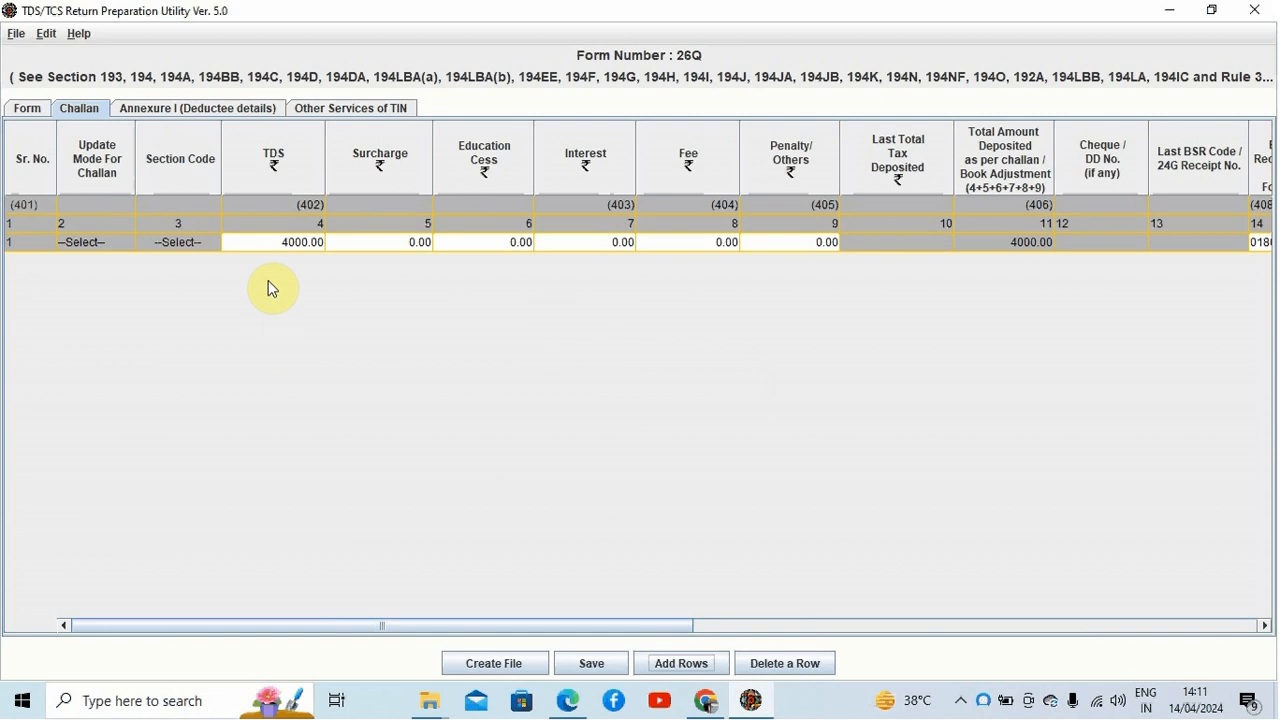
left_click(271, 244)
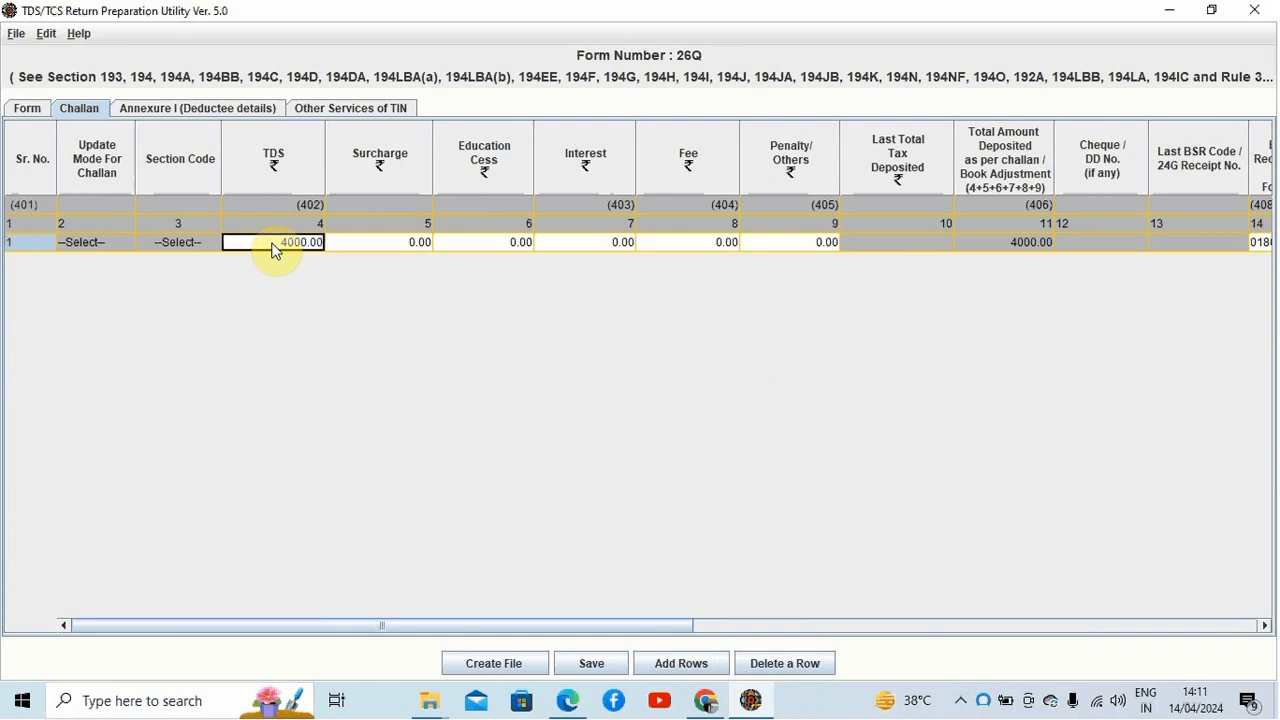
key("Tab")
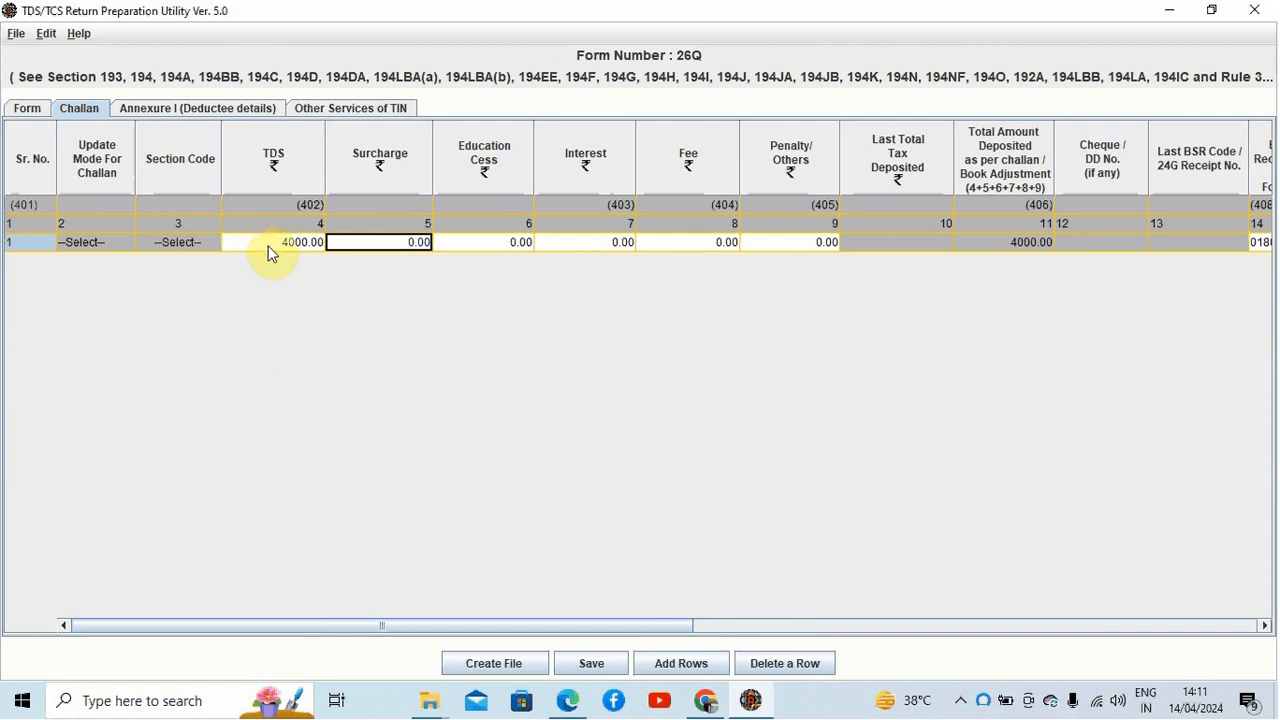
left_click(691, 670)
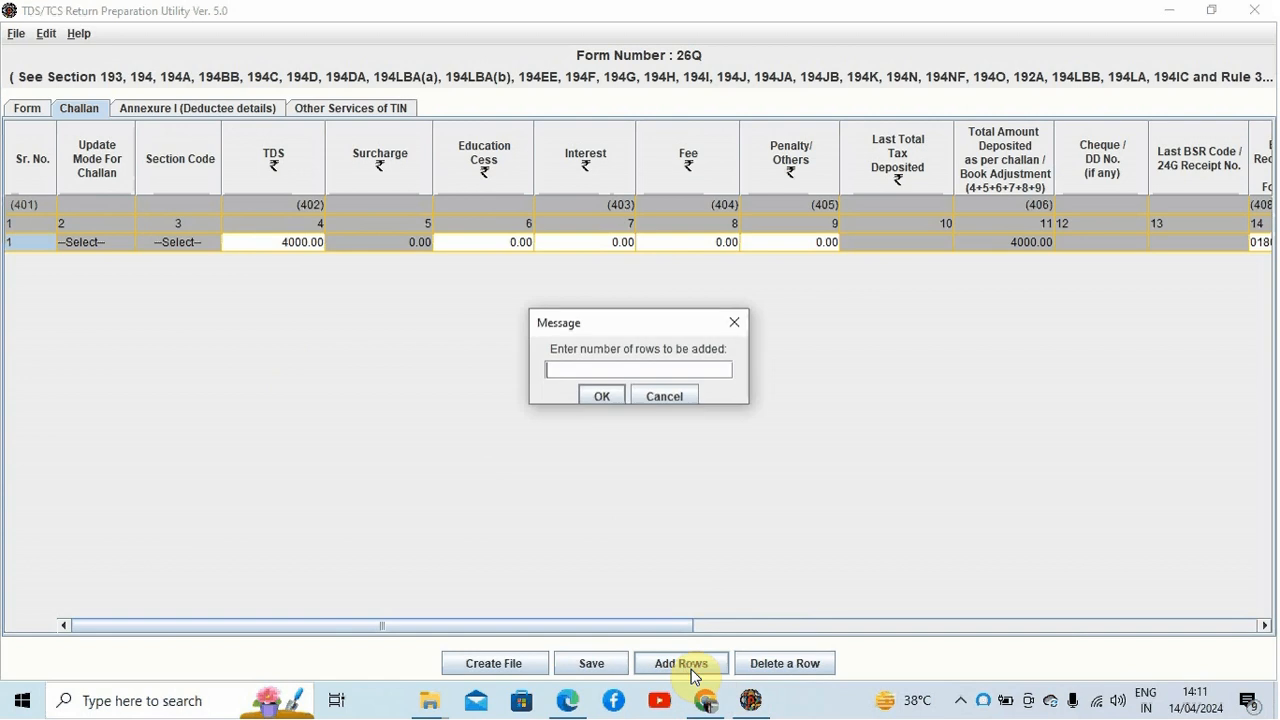
left_click(661, 395)
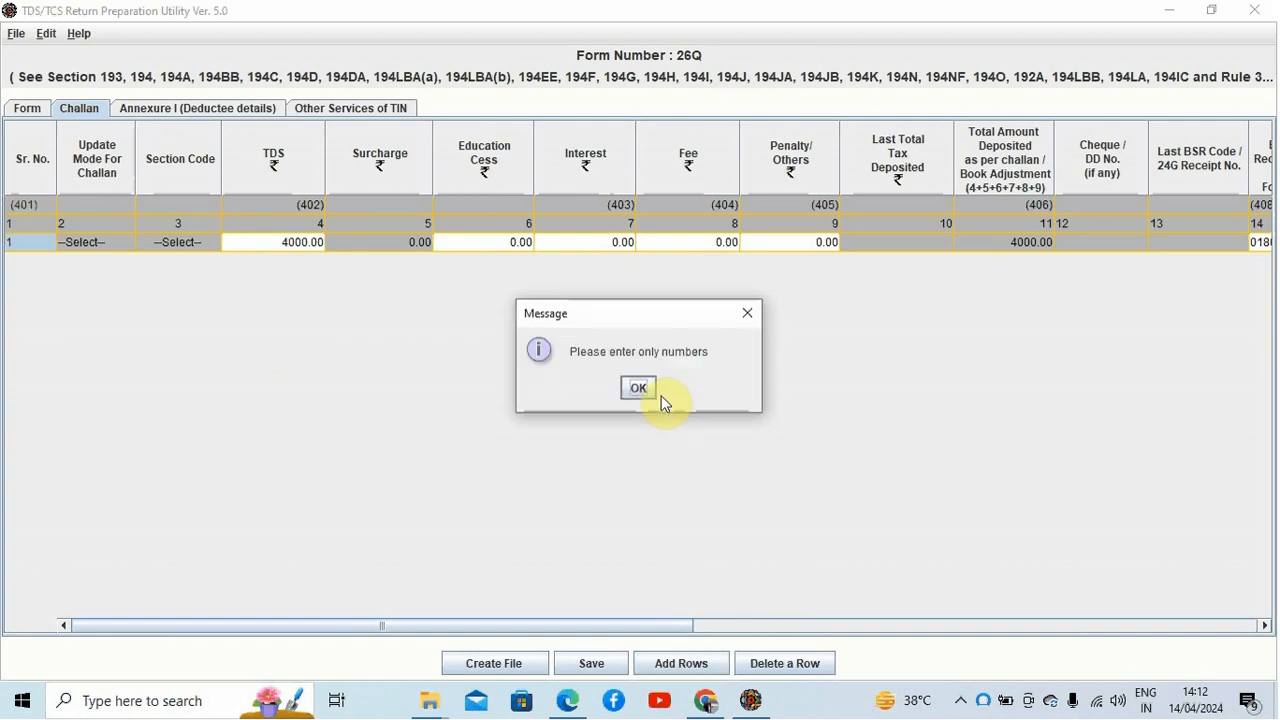
left_click(638, 389)
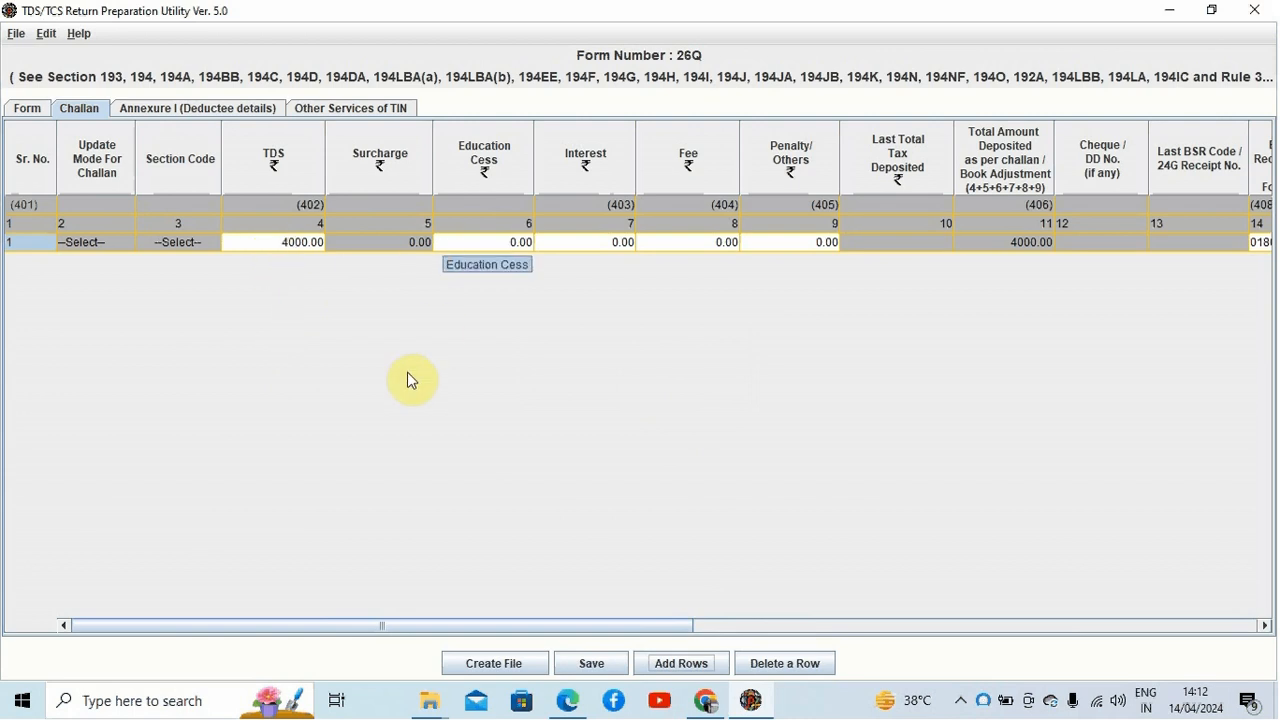
Step: Step through the first challan row's tax amount, cess, interest, fee and BSR code fields to review them
key("Tab")
left_click(489, 246)
key("Tab")
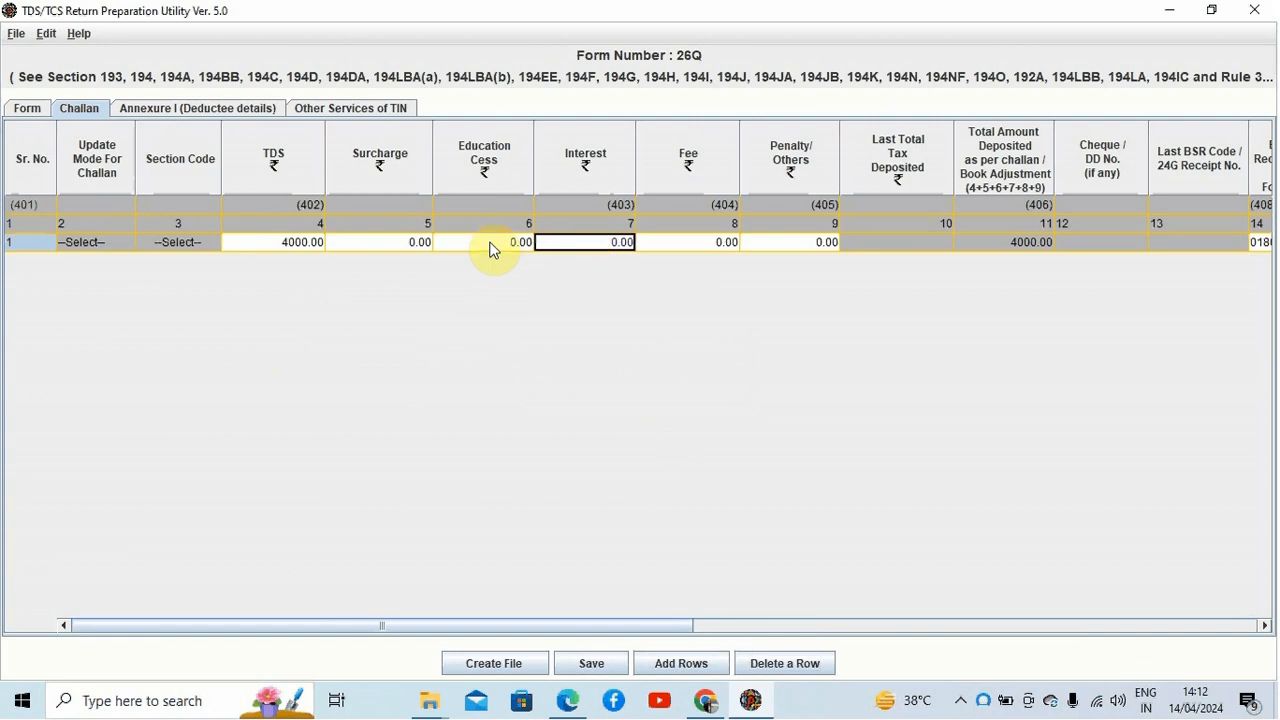
key("Tab")
key("Tab")
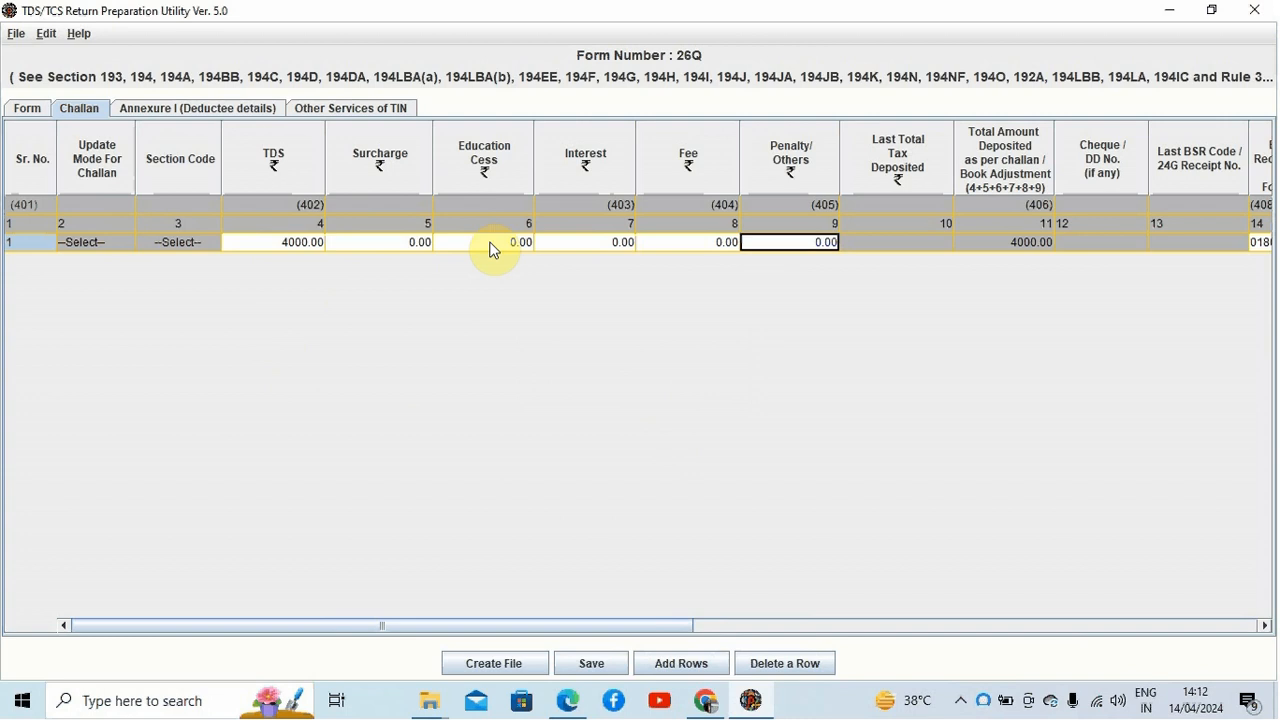
key("Tab")
key("Tab")
key("Tab")
key("Tab")
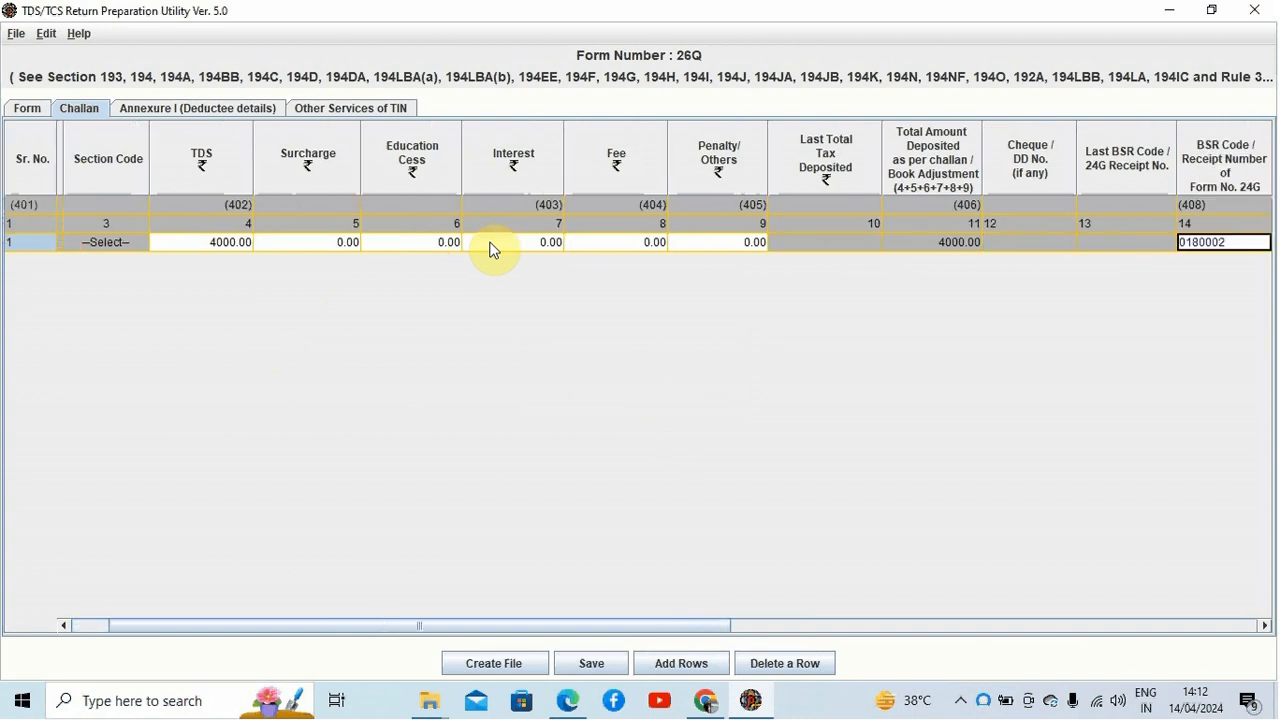
key("shift+Tab")
key("shift+Tab")
key("shift+Tab")
key("Tab")
key("Tab")
key("Tab")
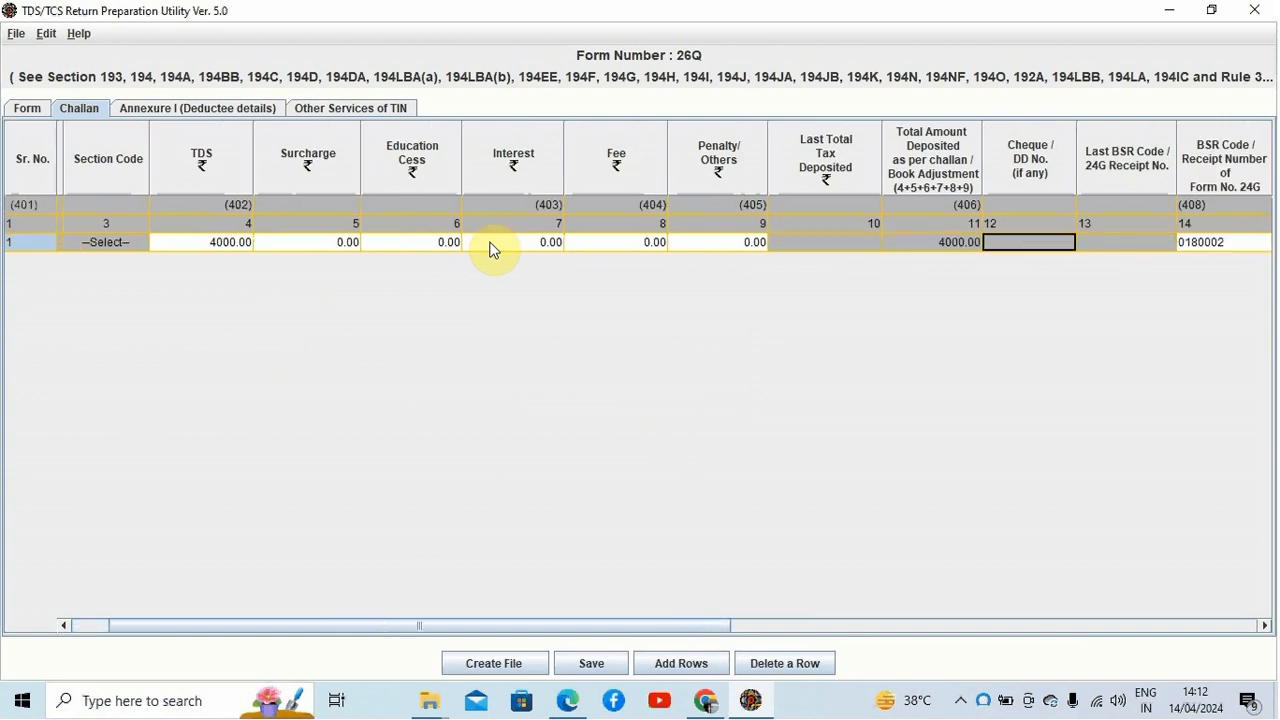
key("shift+Tab")
key("shift+Tab")
key("shift+Tab")
key("shift+Tab")
key("Tab")
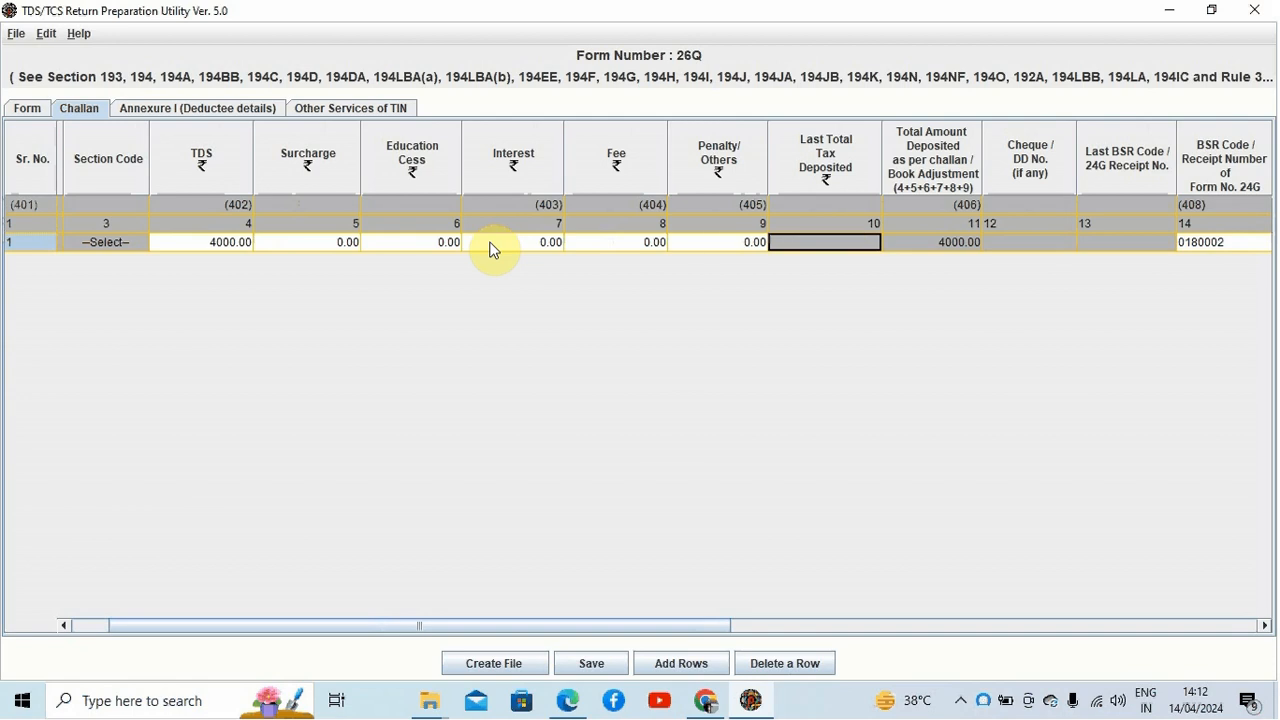
key("shift+Tab")
key("shift+Tab")
key("shift+Tab")
key("Tab")
key("Tab")
key("Tab")
key("Tab")
key("Tab")
key("Tab")
key("Tab")
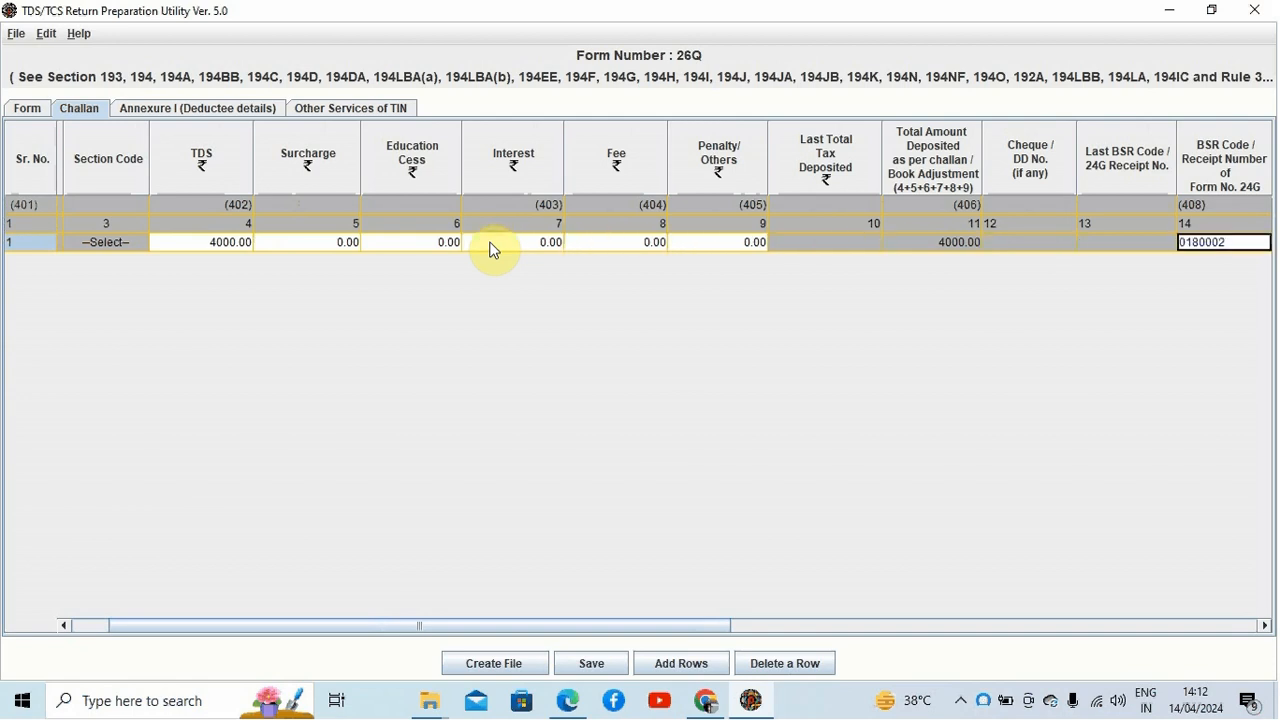
Step: Step through the challan row's deposit date, challan serial number, book adjustment mode, interest, others and minor head fields to review them
key("Tab")
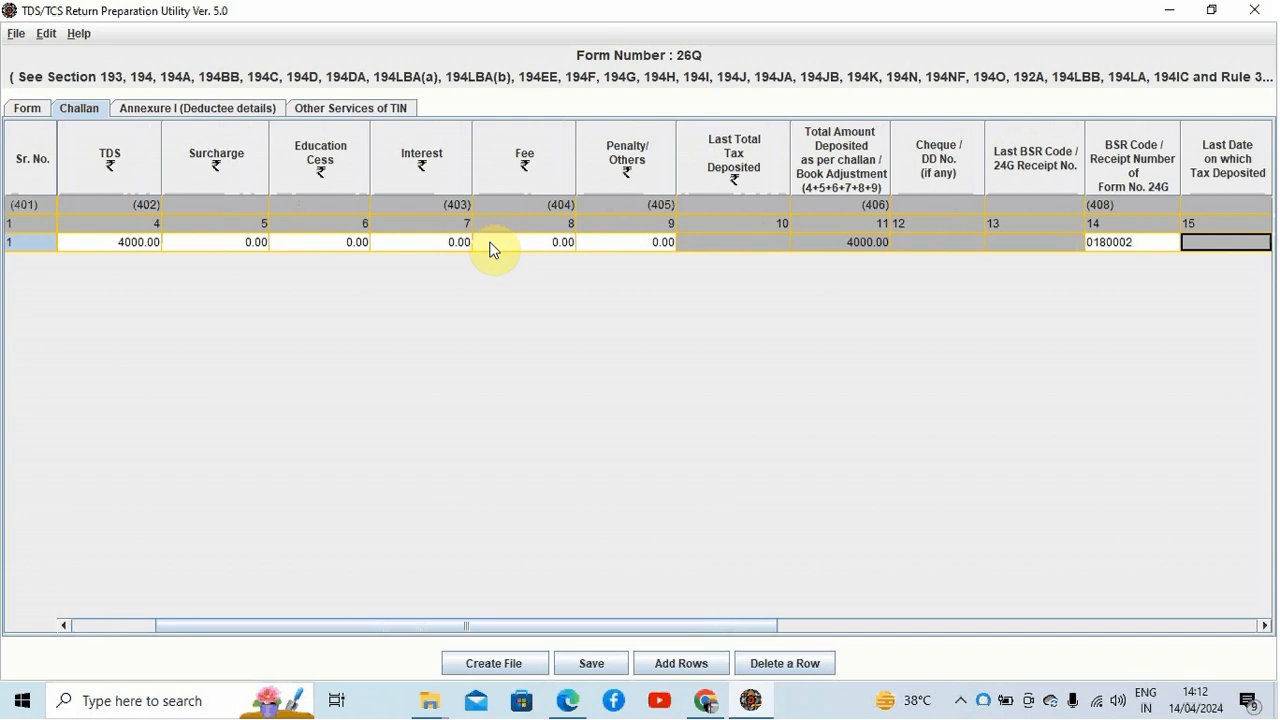
key("Tab")
key("Tab")
key("shift+Tab")
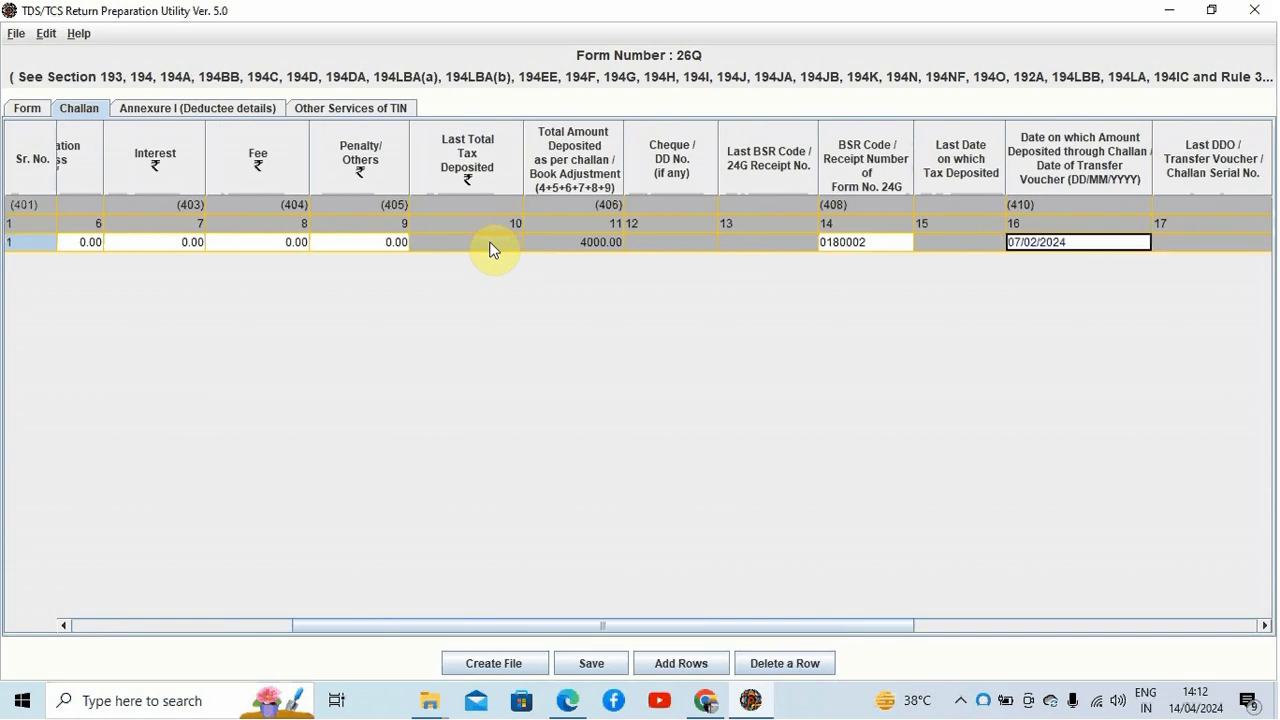
key("Tab")
key("Tab")
key("Tab")
key("shift+Tab")
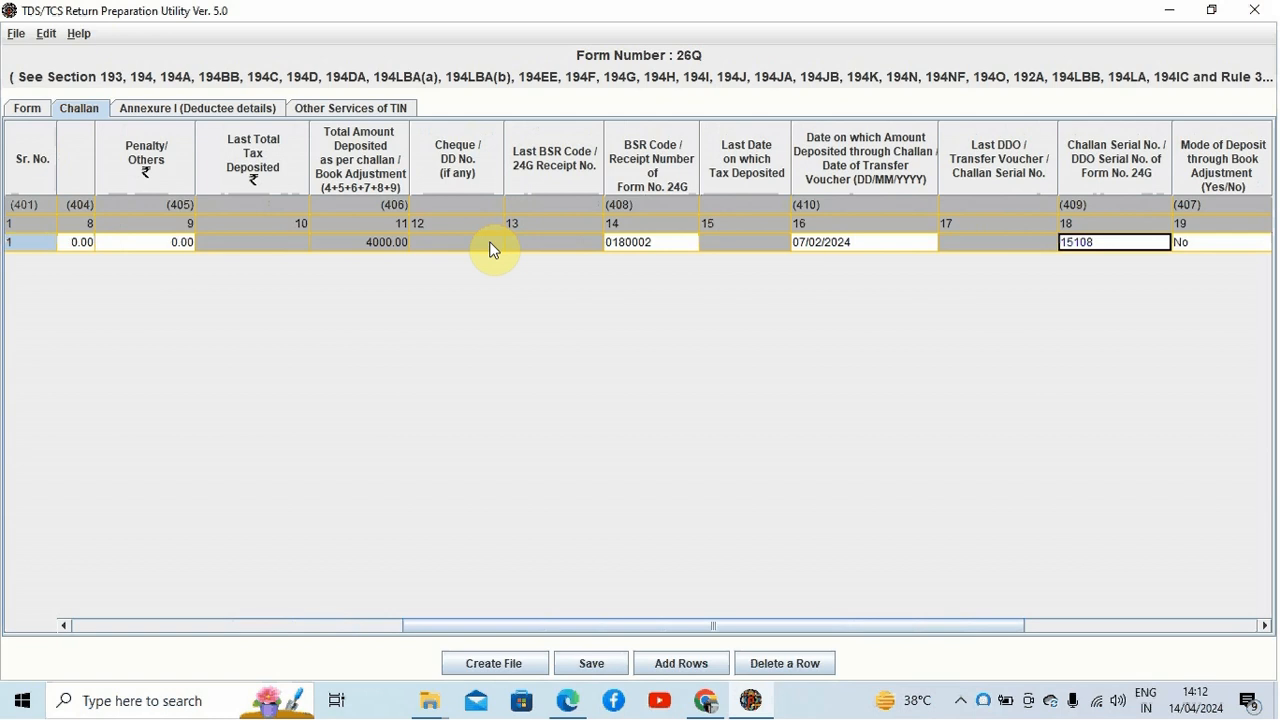
key("Tab")
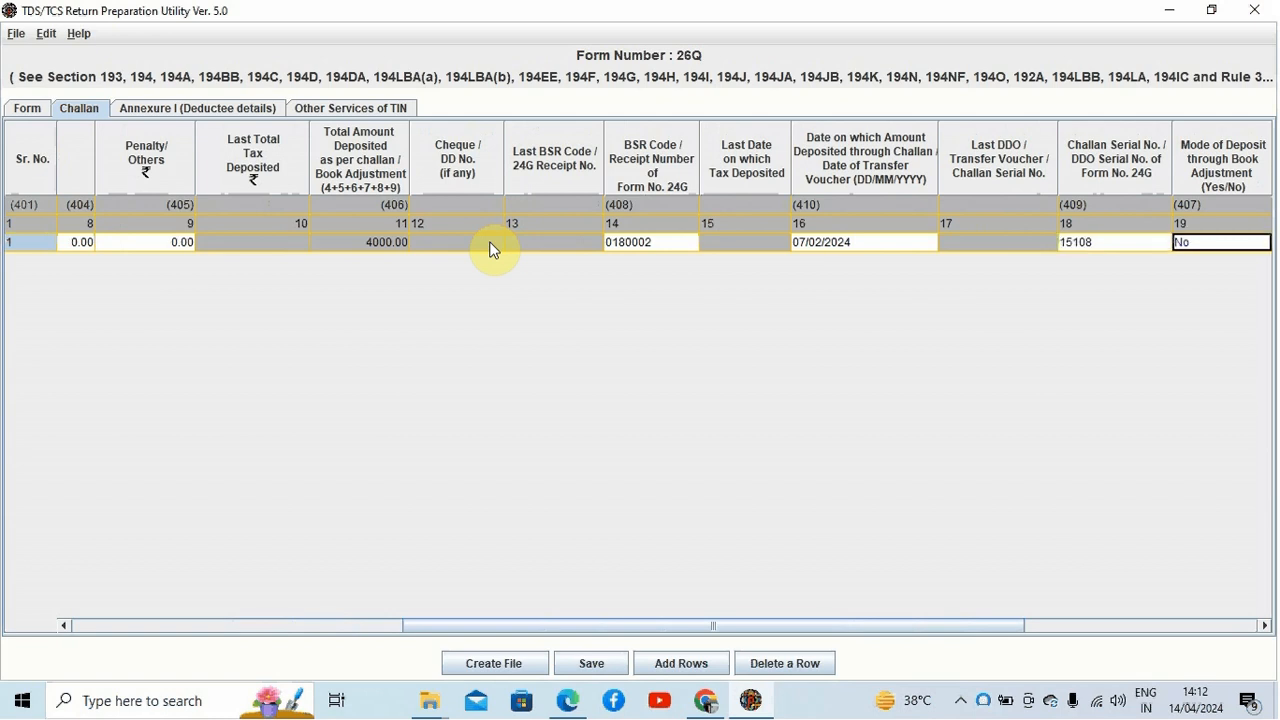
key("Tab")
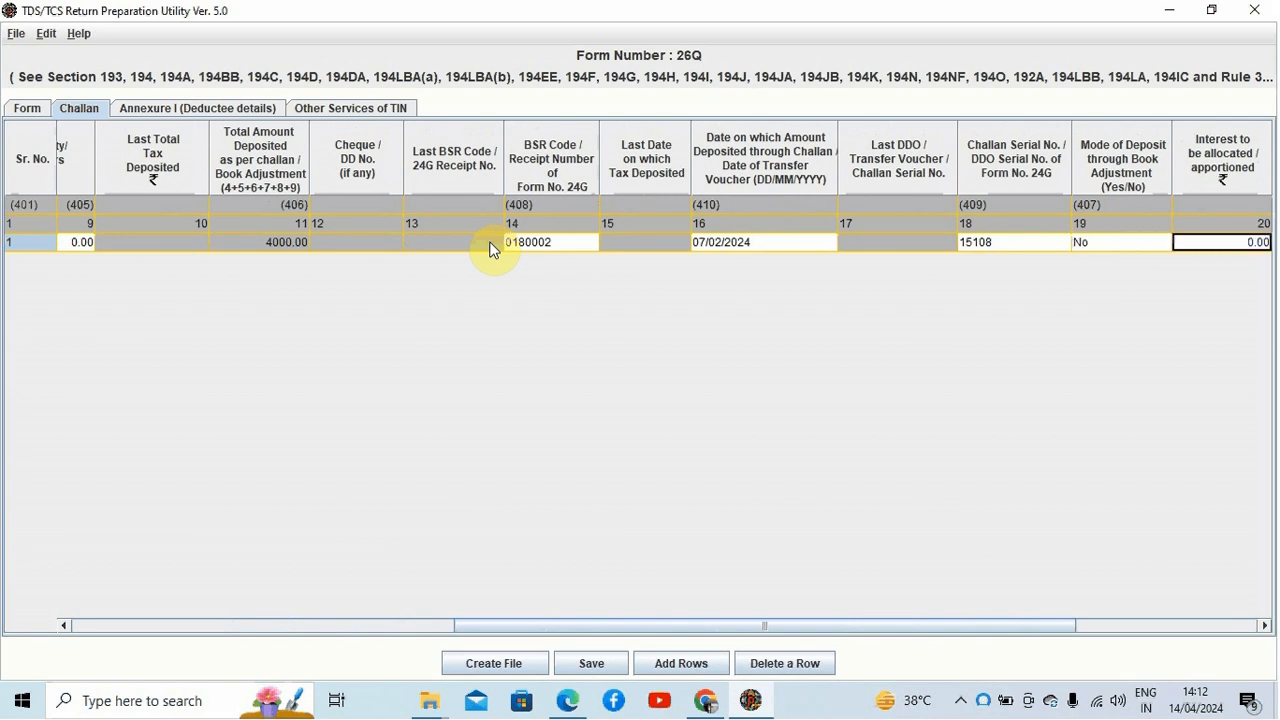
key("Tab")
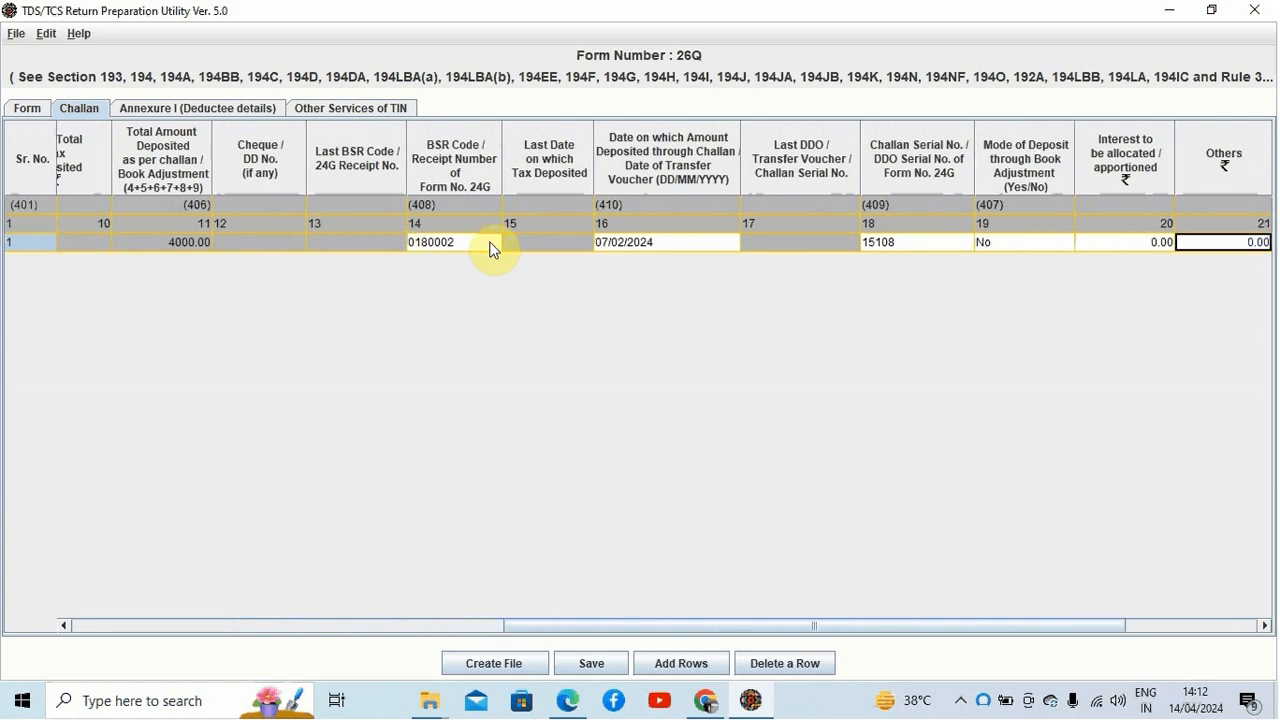
key("Tab")
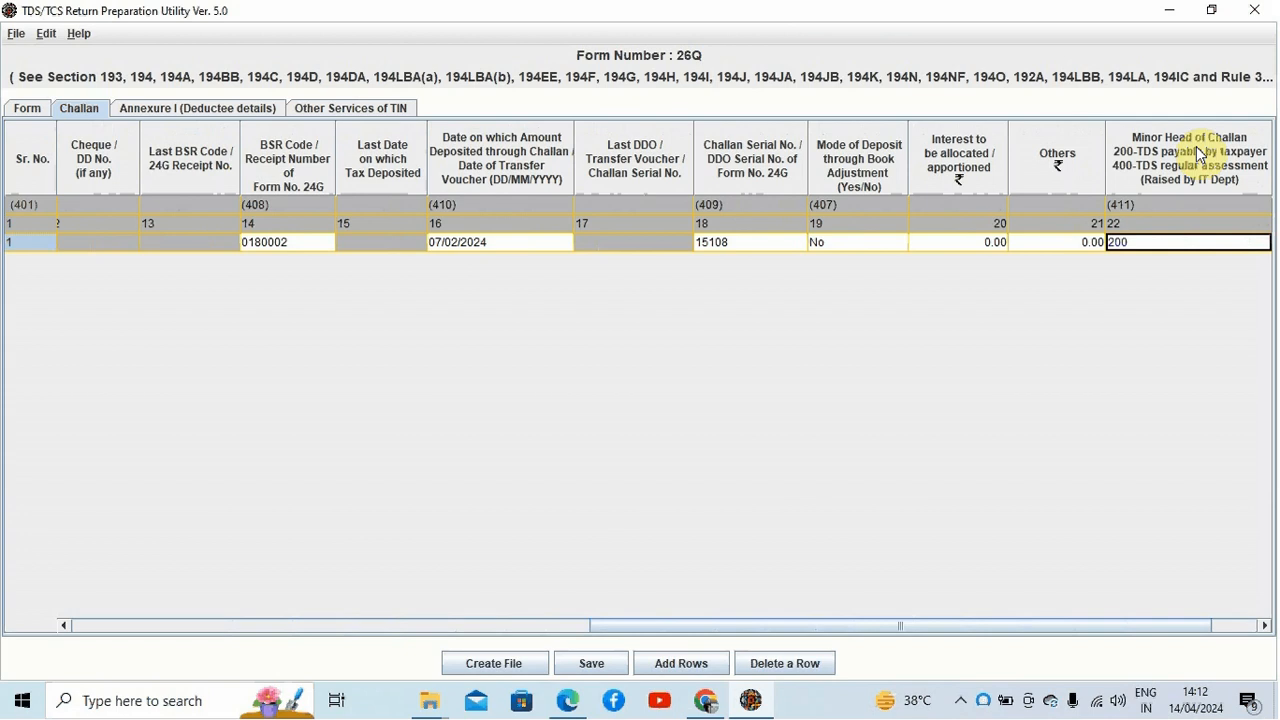
left_click(1199, 239)
left_click(1199, 239)
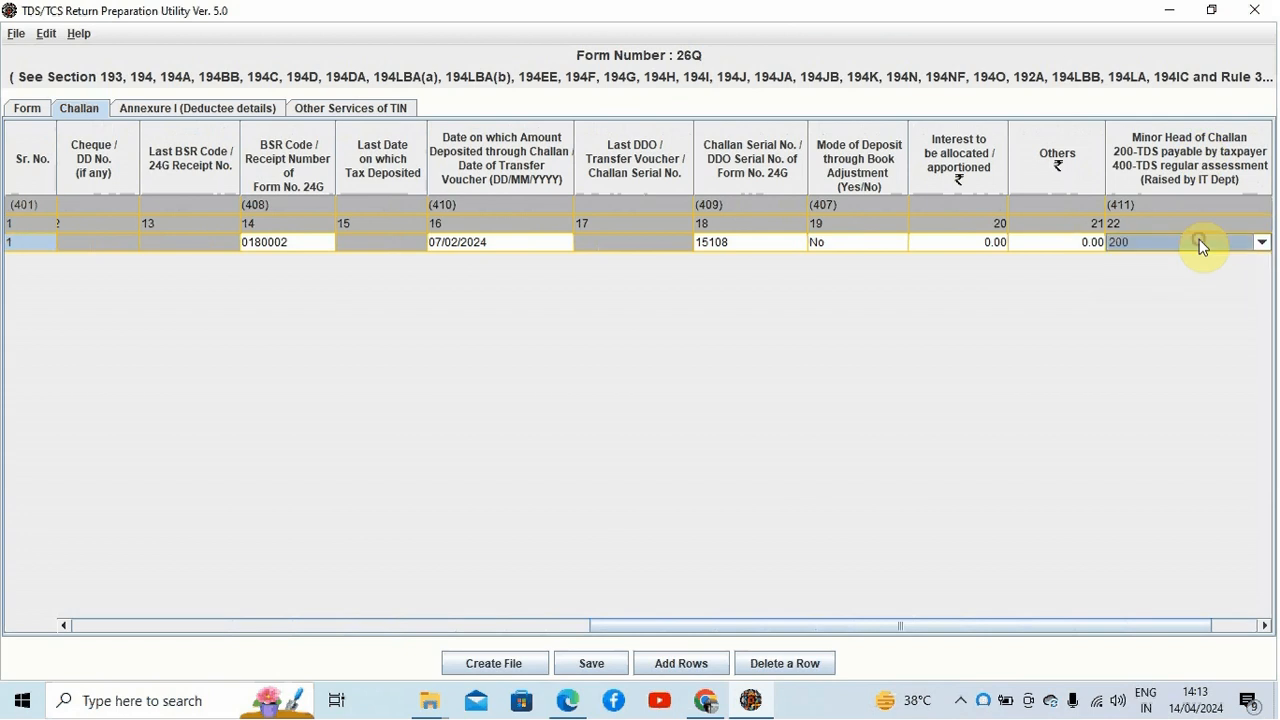
key("Tab")
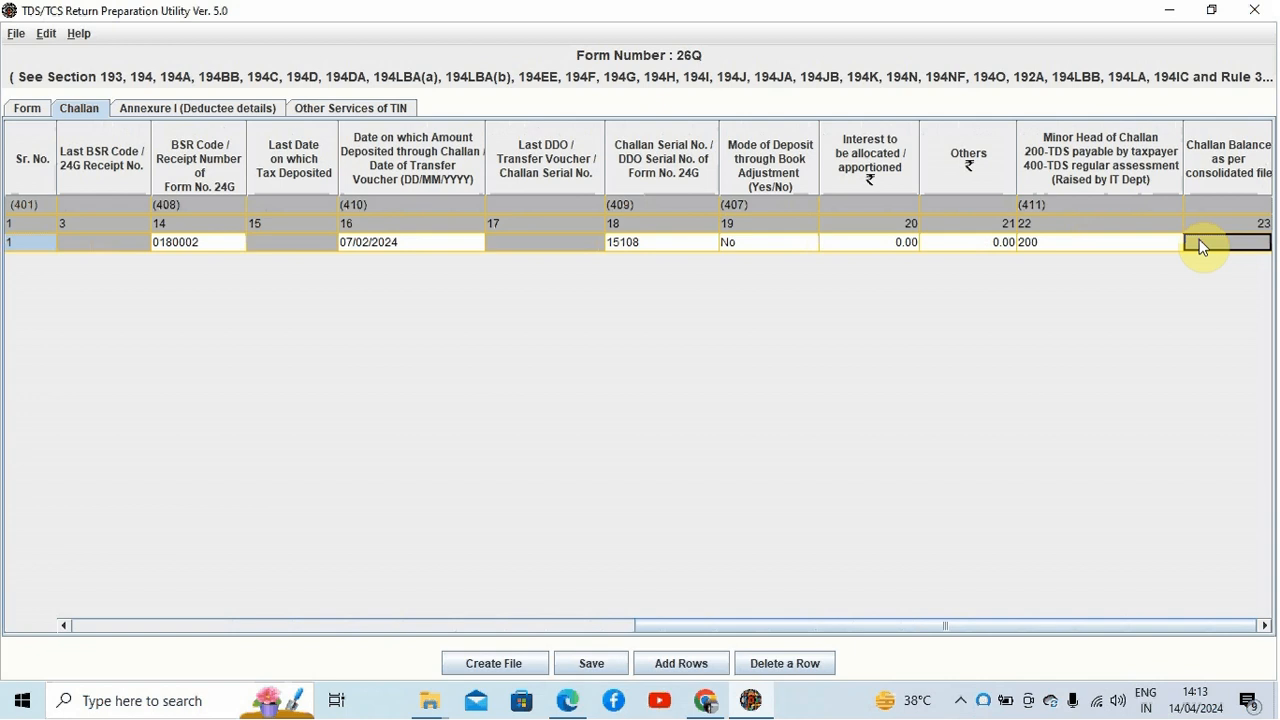
key("Left")
key("Left")
key("Left")
key("Left")
key("Left")
key("Left")
key("Left")
key("Left")
key("Left")
key("Left")
key("Left")
key("Left")
key("Left")
key("Left")
key("Left")
key("Left")
key("Left")
key("Left")
key("Left")
key("Left")
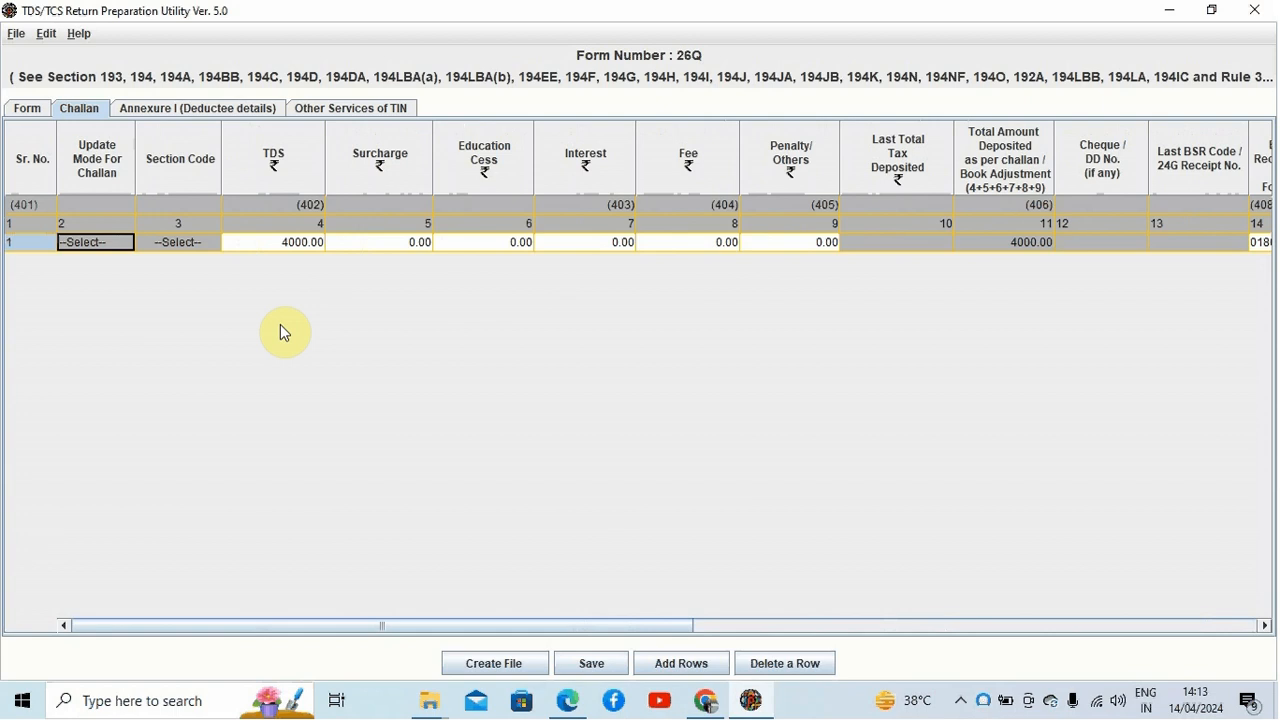
Step: Save the statement into the tds folder on the Desktop and acknowledge the message
left_click(589, 664)
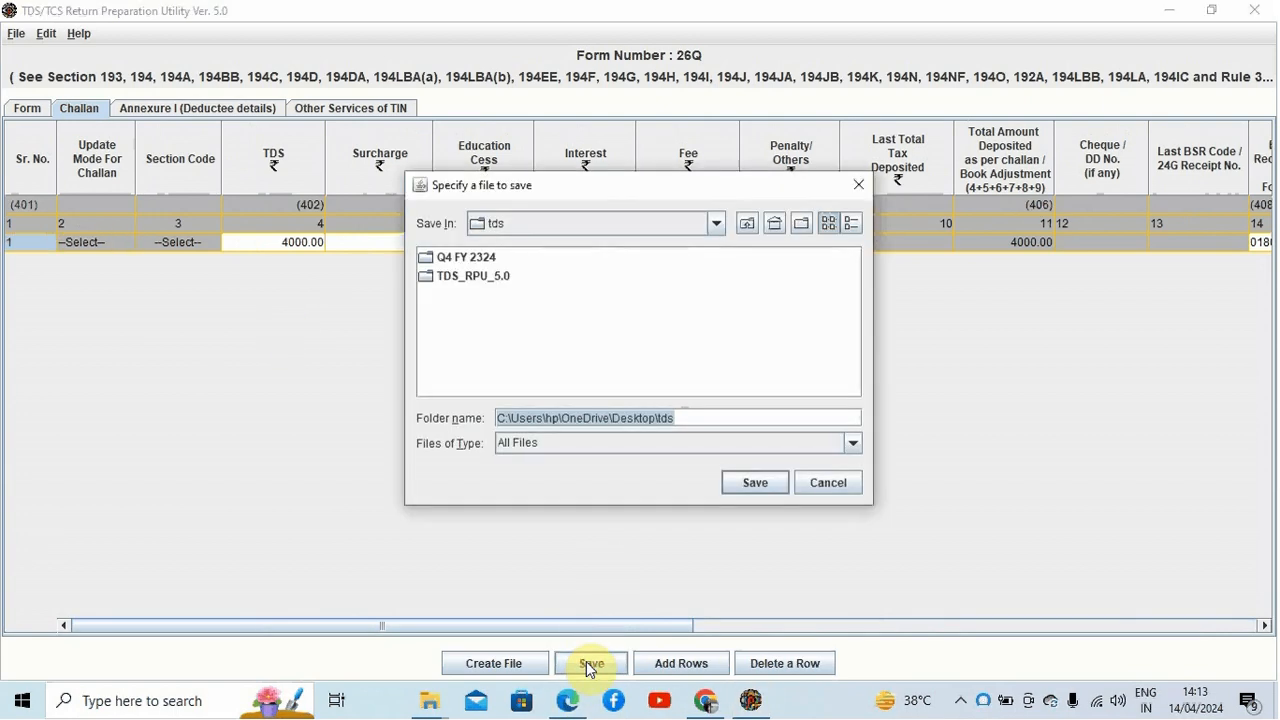
left_click(741, 483)
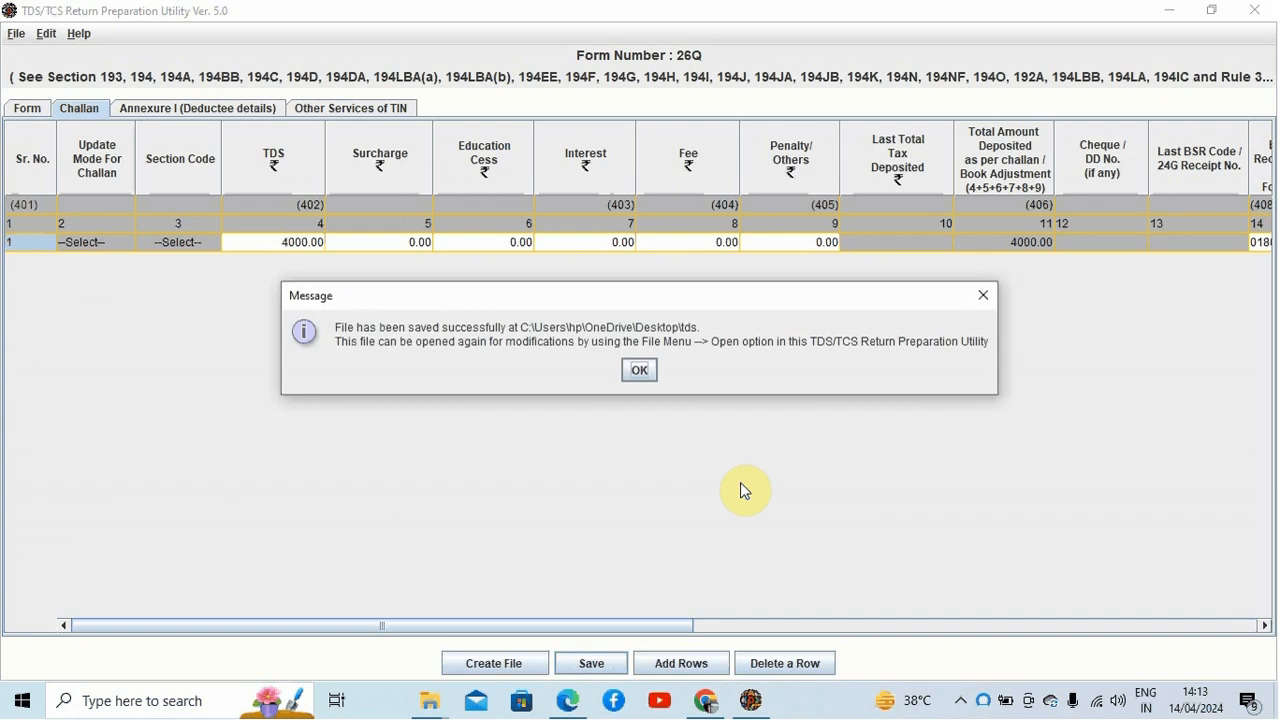
left_click(640, 372)
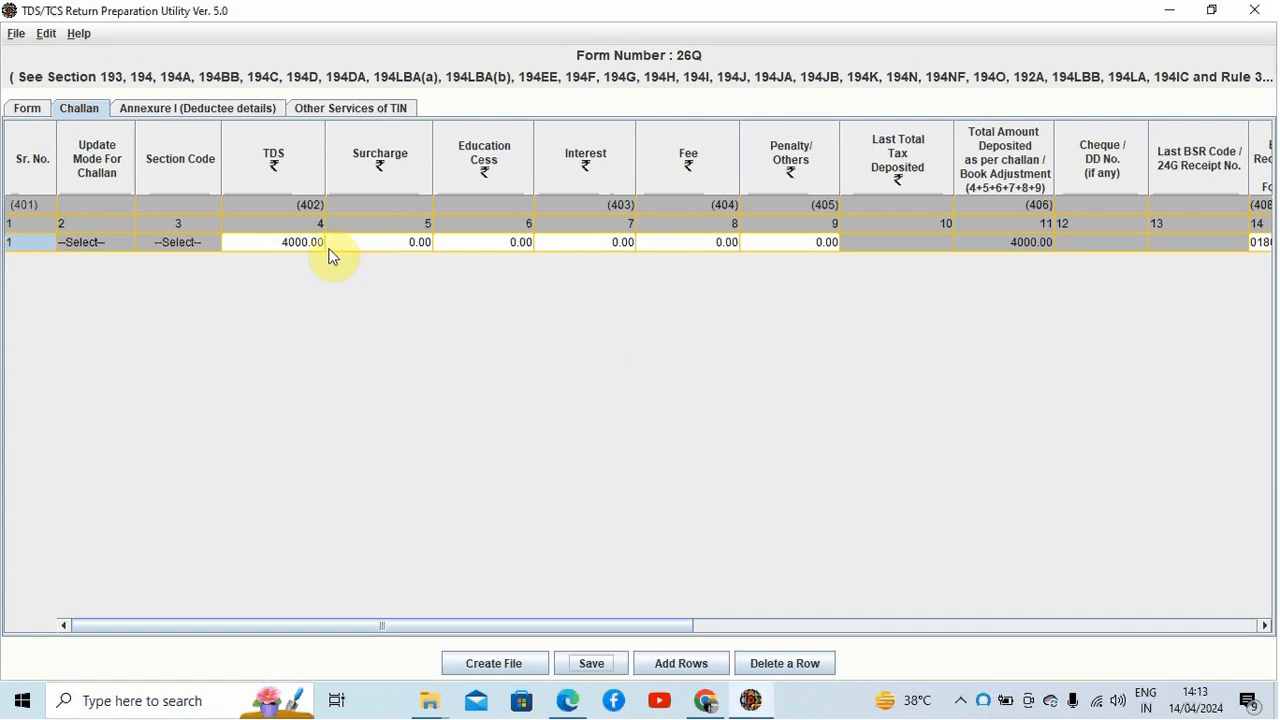
Step: Open the deductee details annexure and try to insert 2 deductee records for challan 1, closing the dialog without adding them
left_click(194, 110)
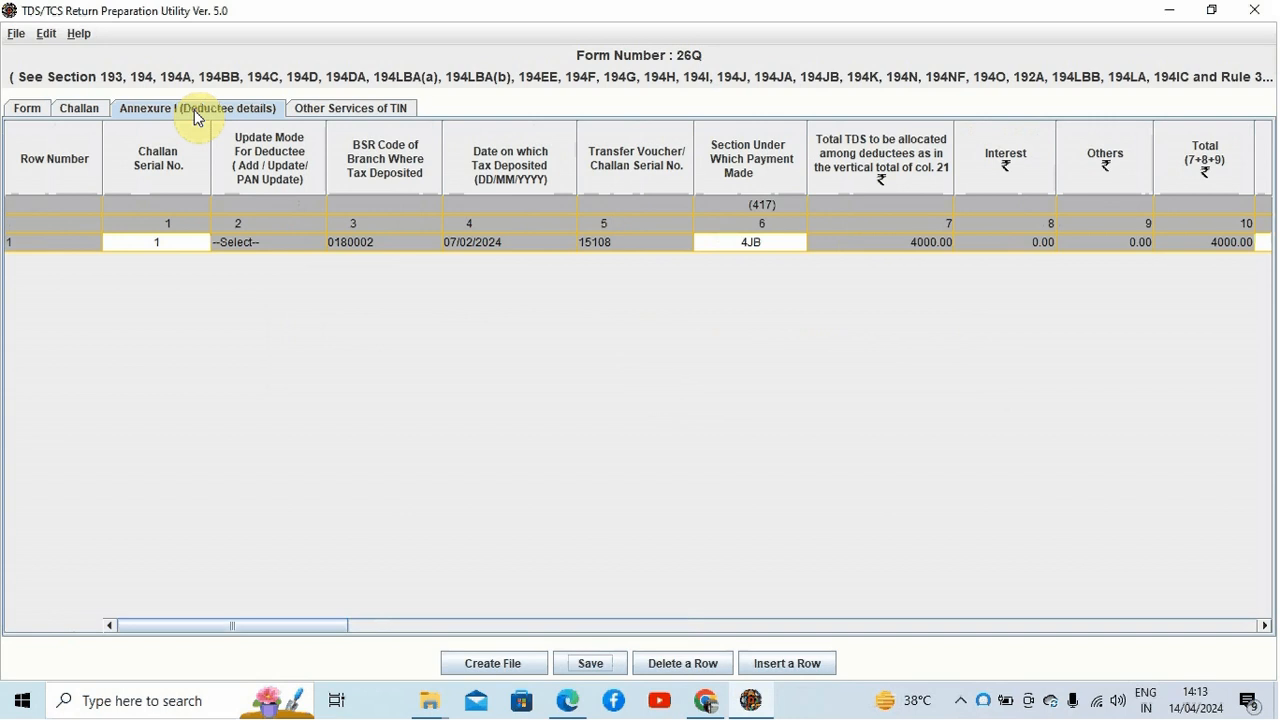
left_click(80, 108)
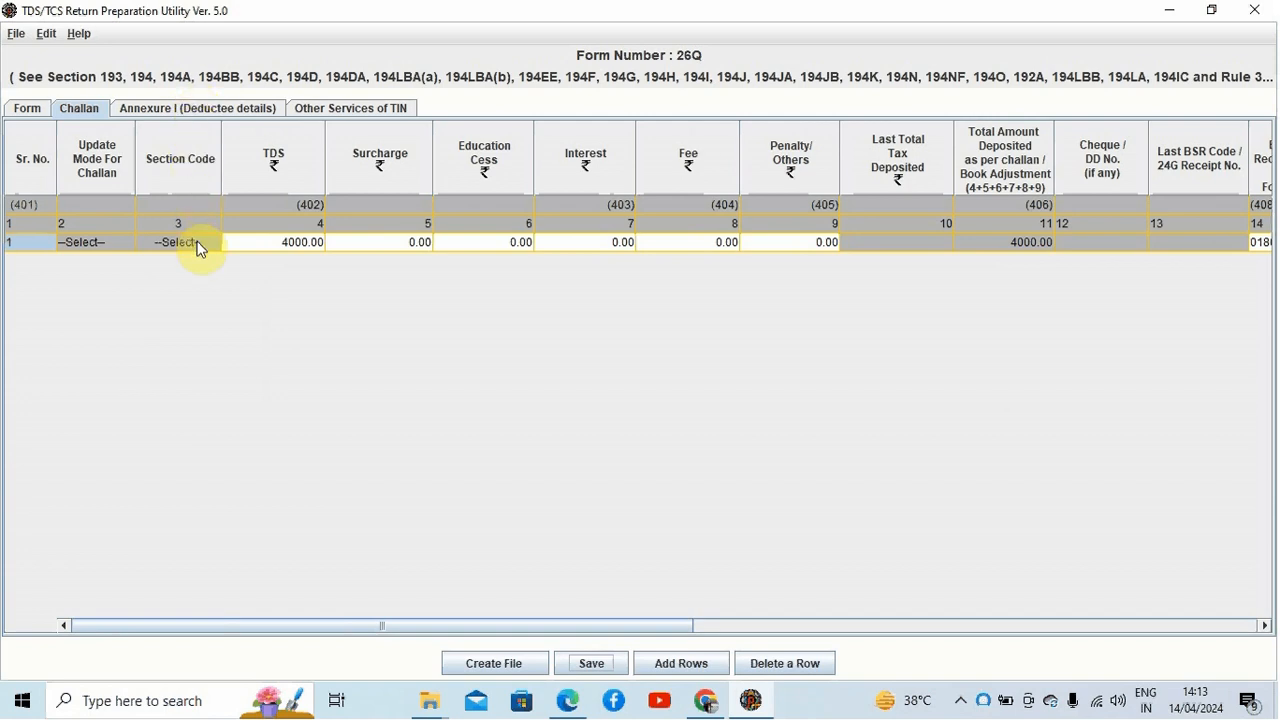
left_click(176, 110)
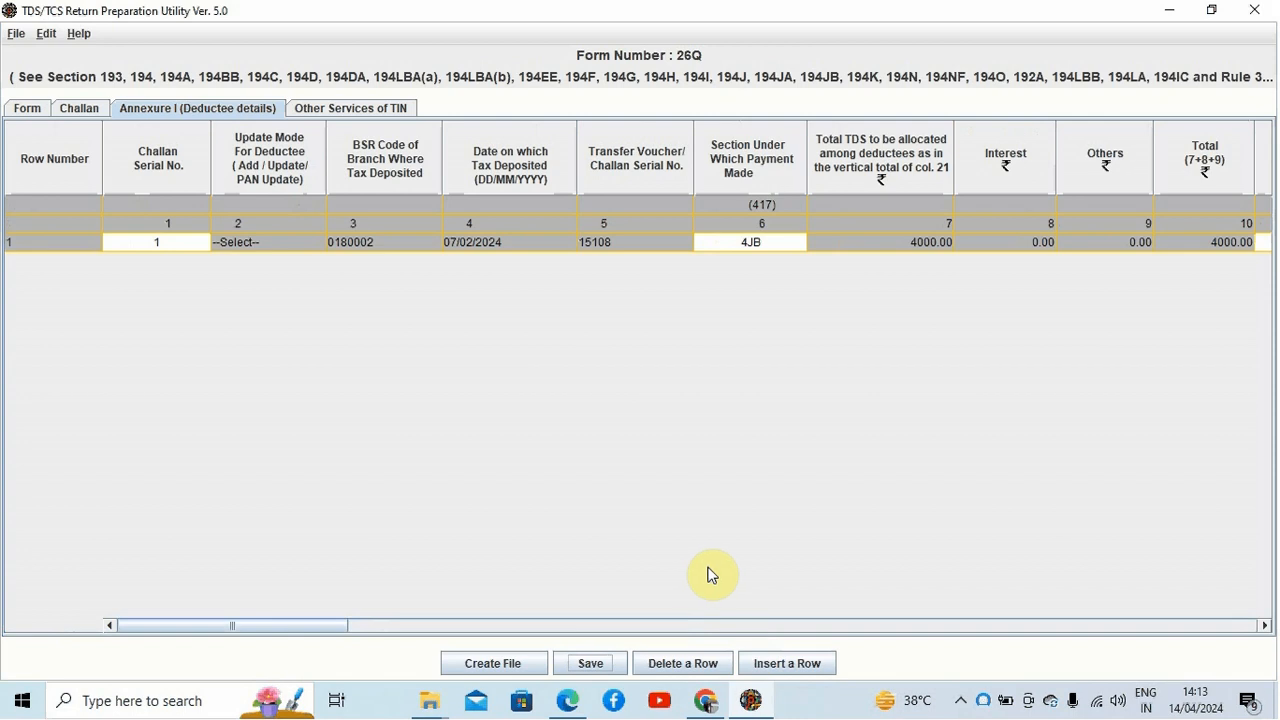
left_click(781, 666)
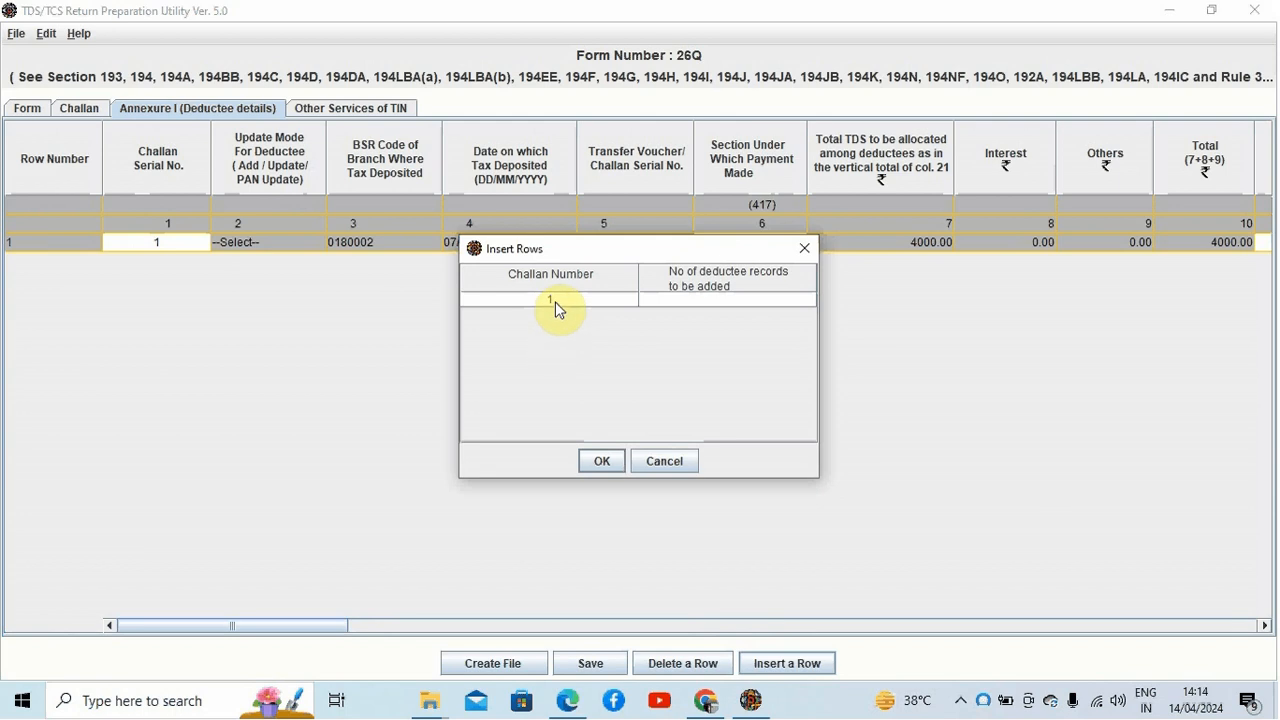
left_click(693, 300)
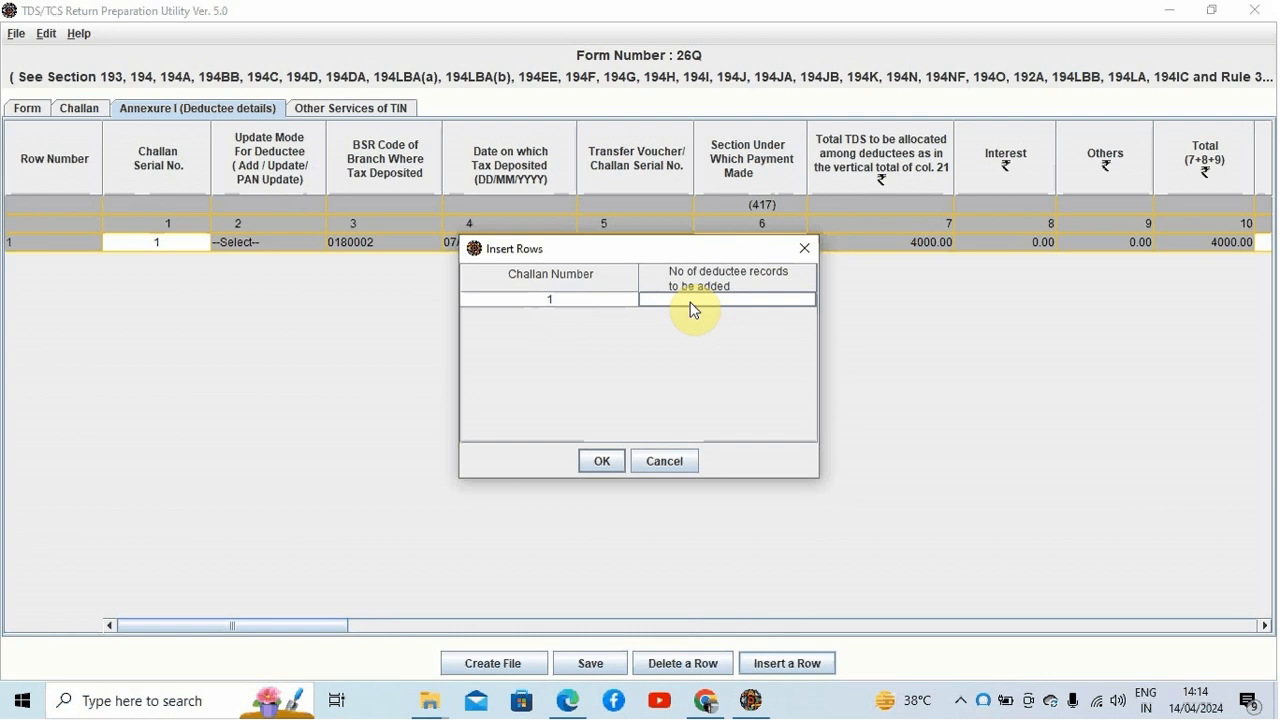
type("1")
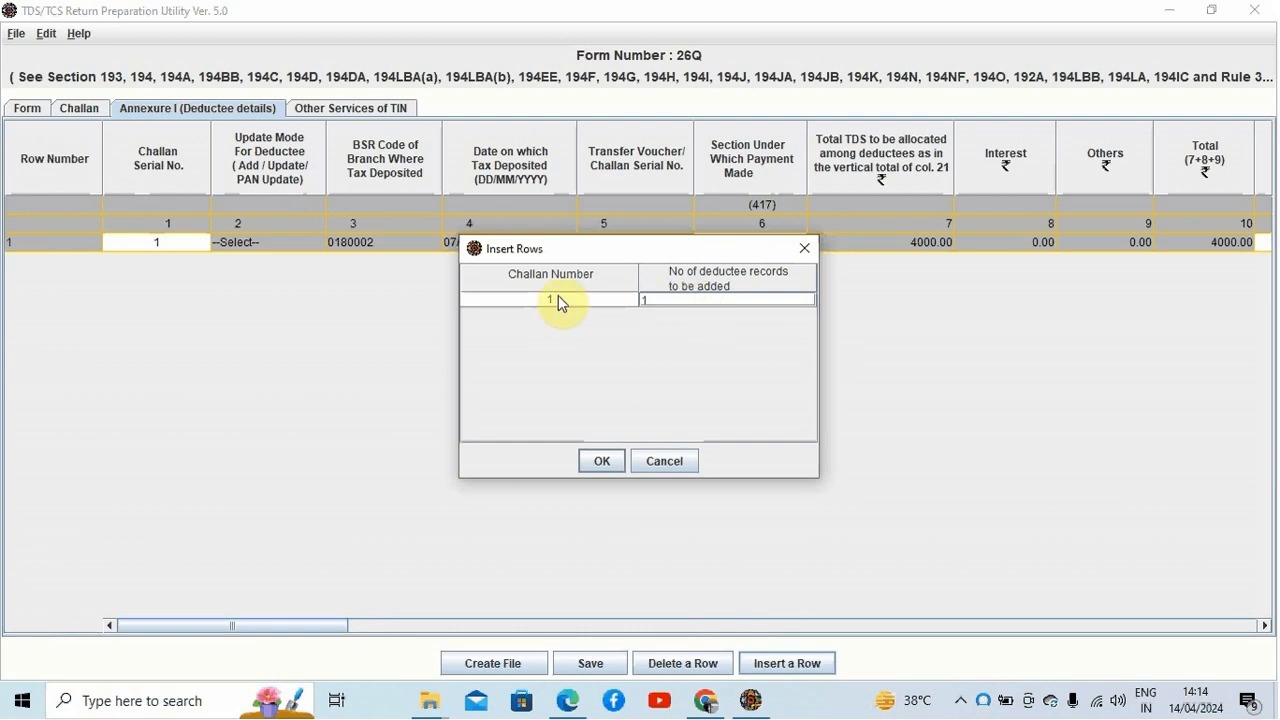
left_click(654, 300)
key("BackSpace")
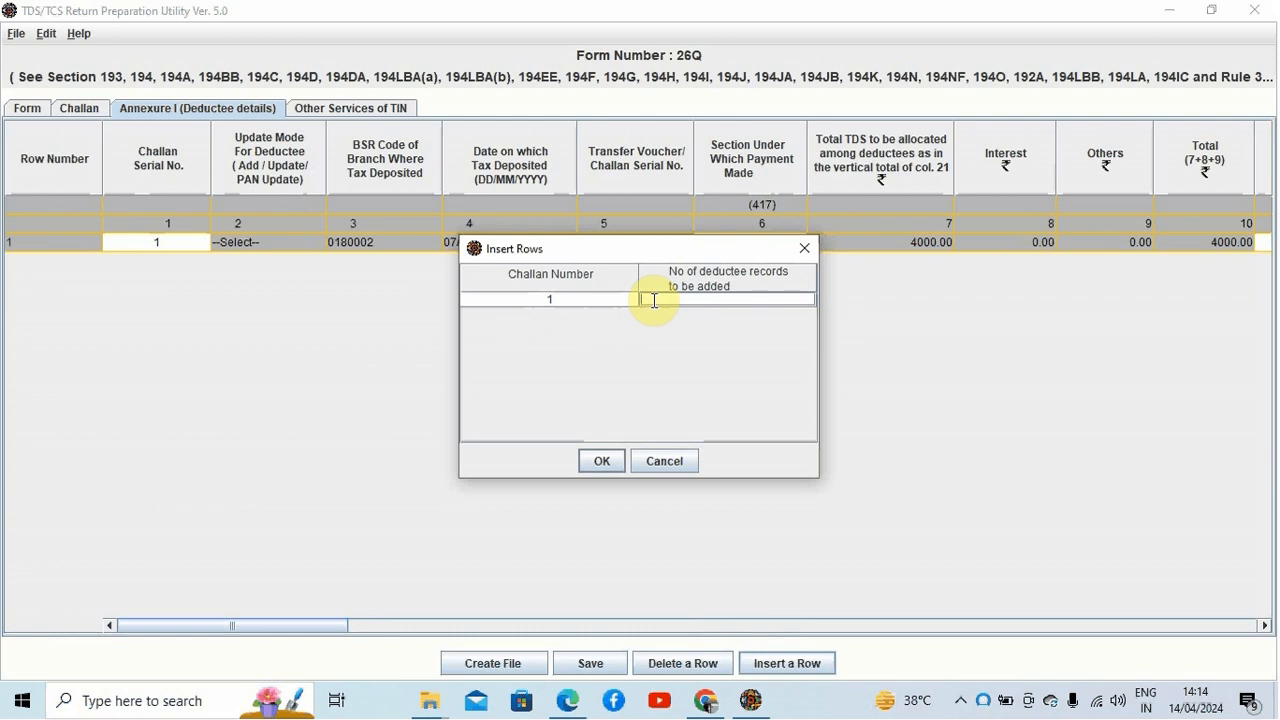
type("2")
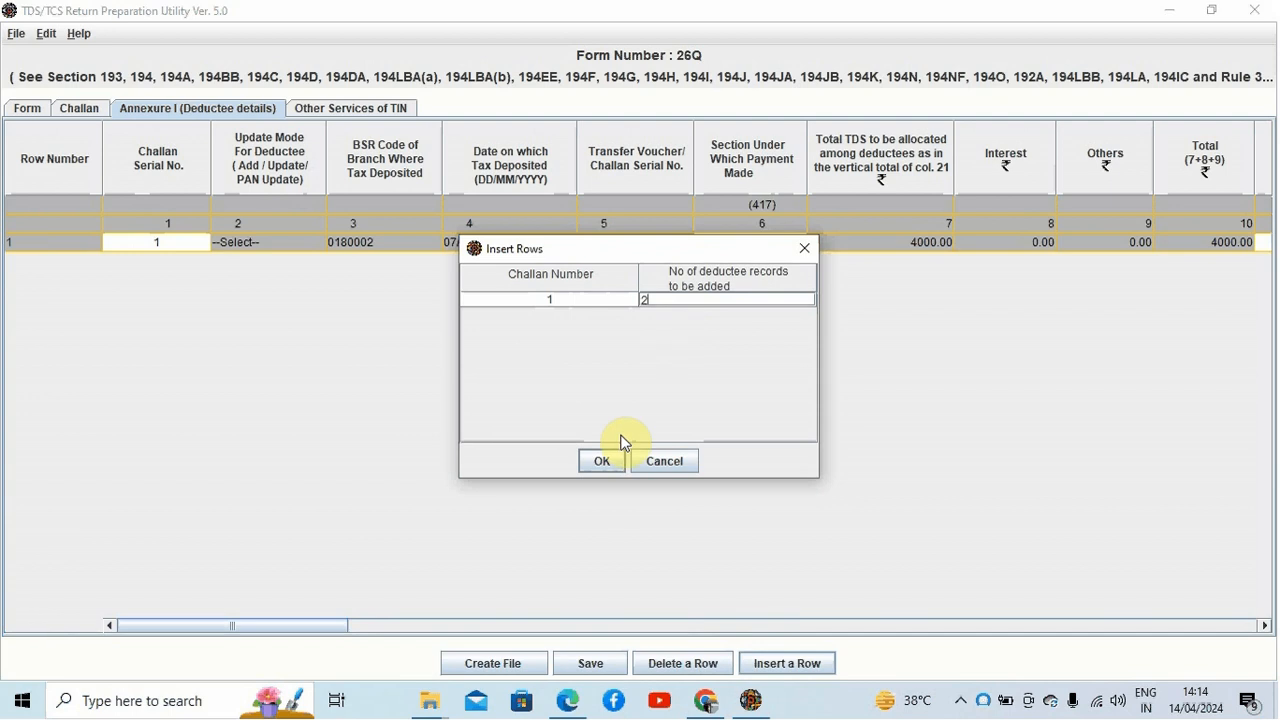
left_click(803, 247)
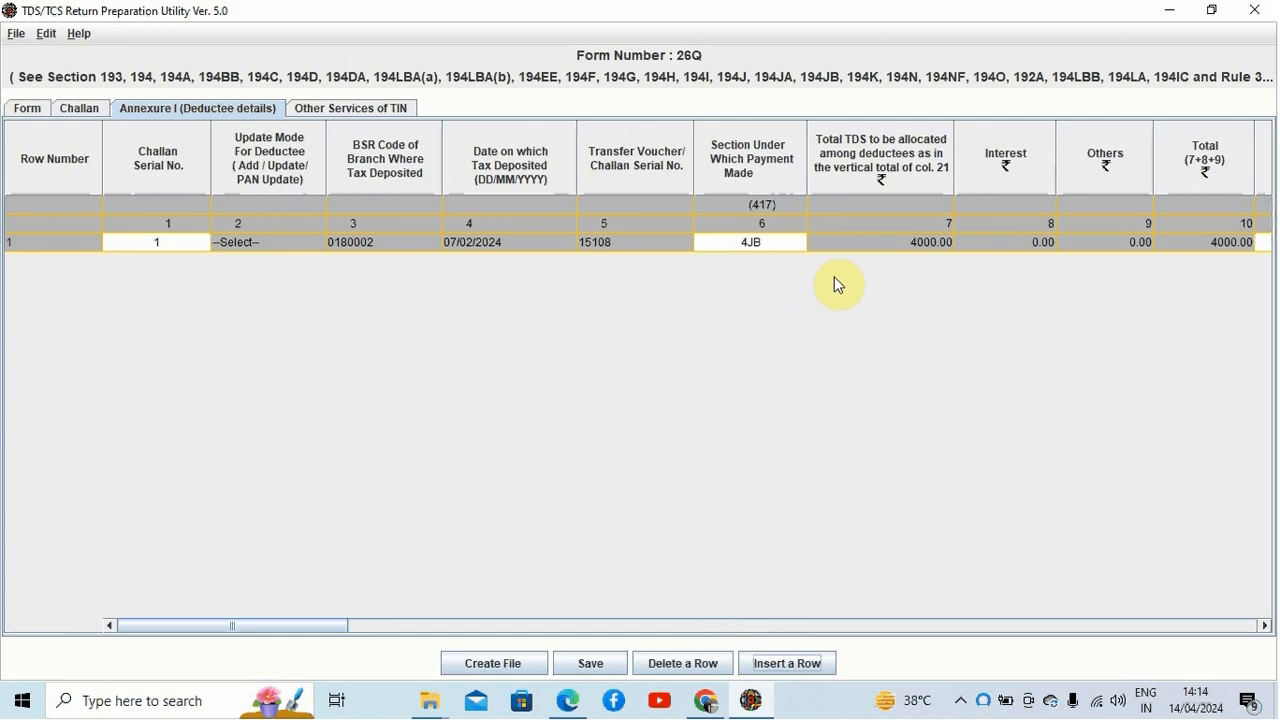
Step: Step through the deductee row's challan serial, BSR code, deposit date, section and amount fields to review them
left_click(178, 238)
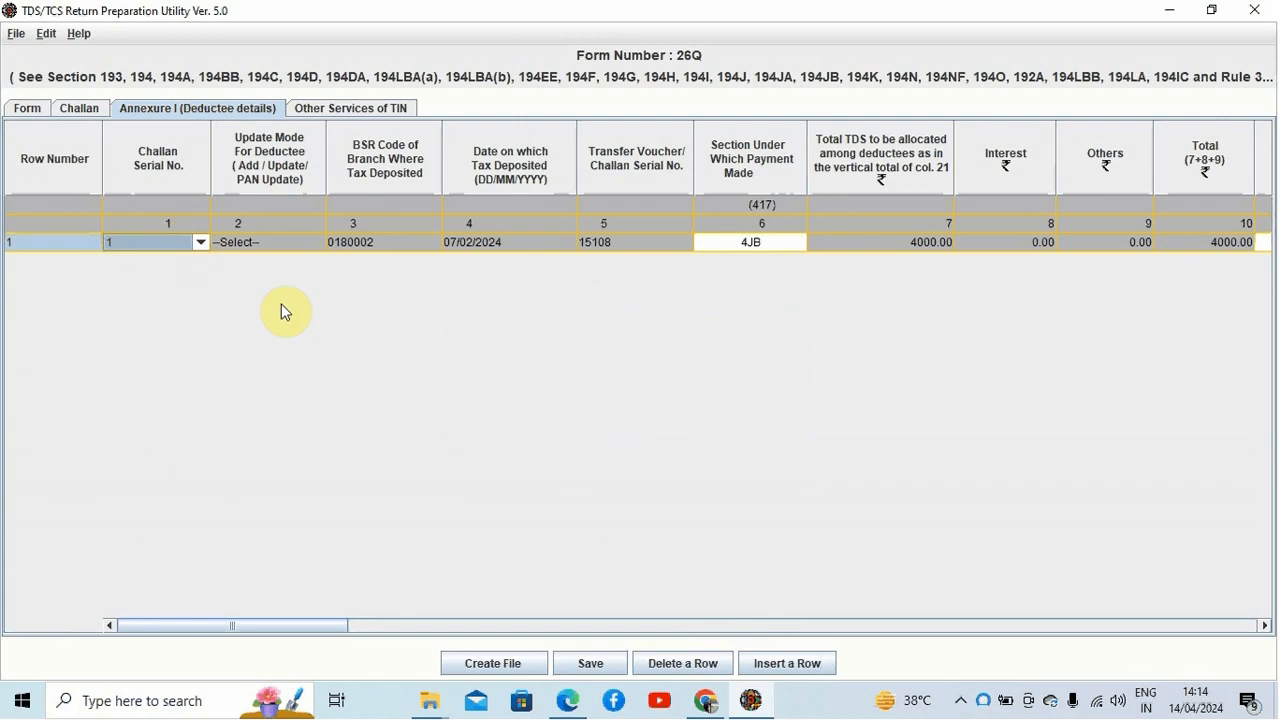
key("Tab")
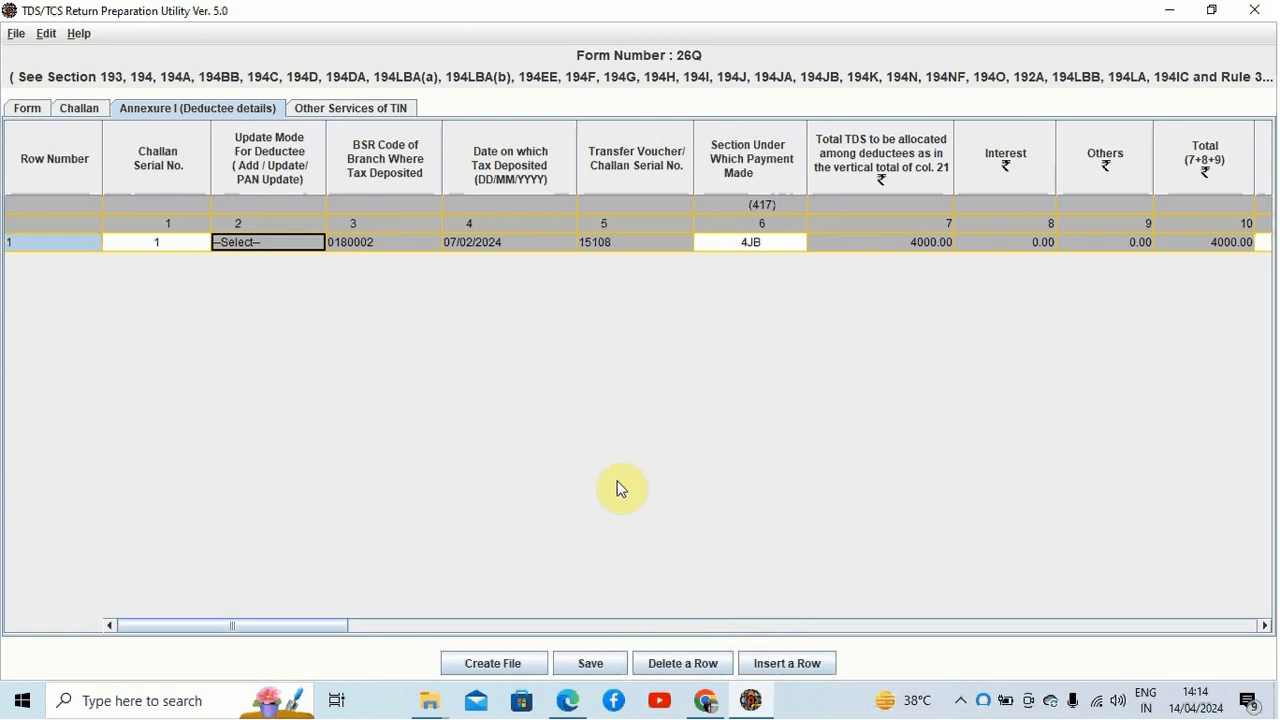
key("Tab")
key("Tab")
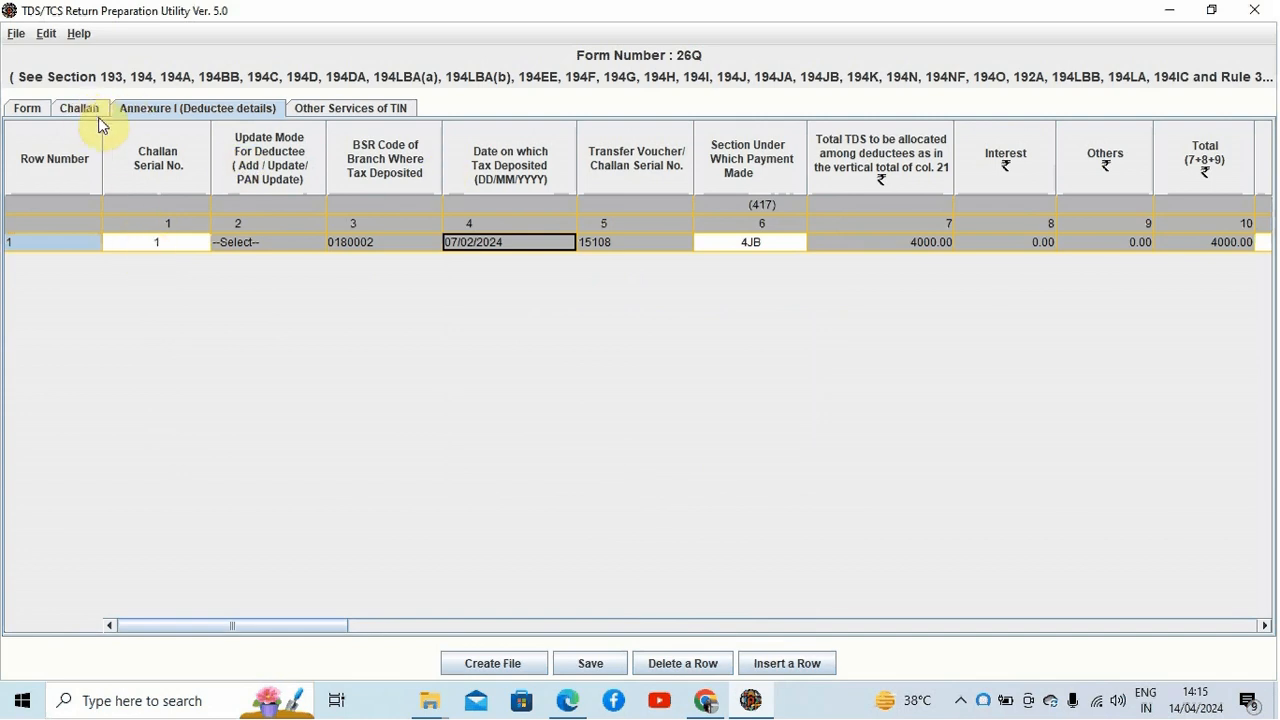
key("Tab")
key("Tab")
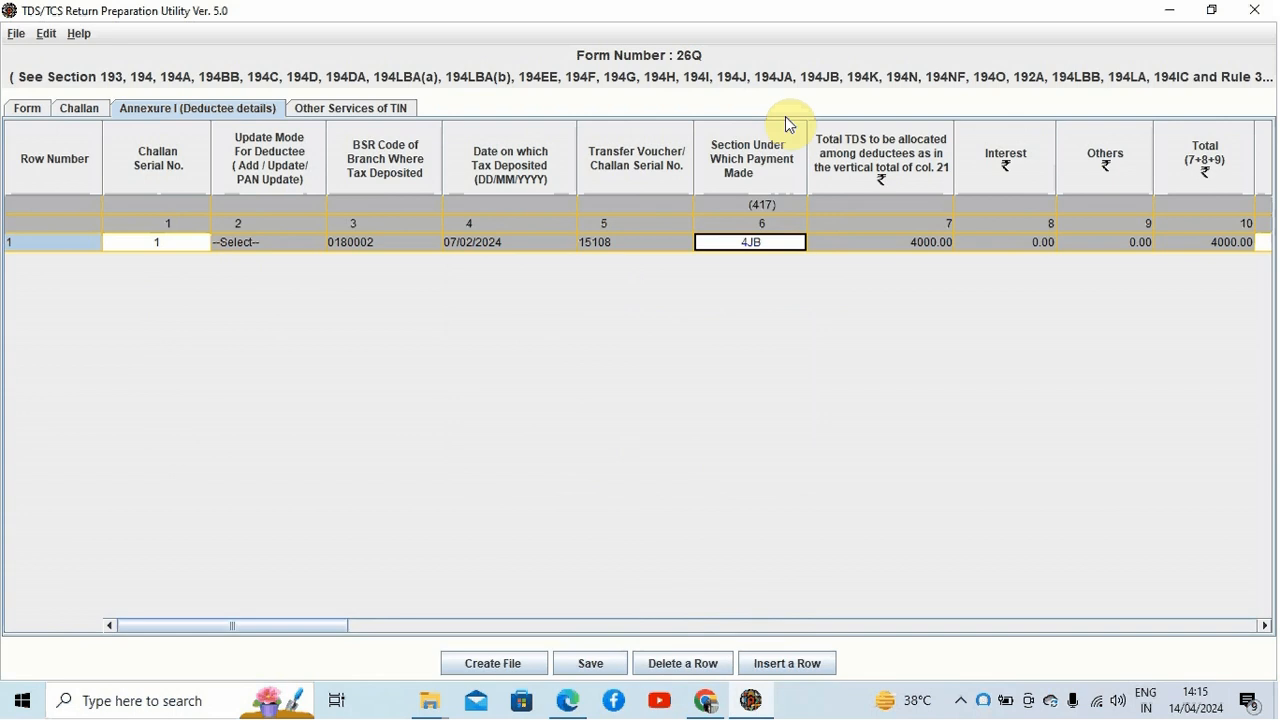
left_click(790, 242)
left_click(791, 241)
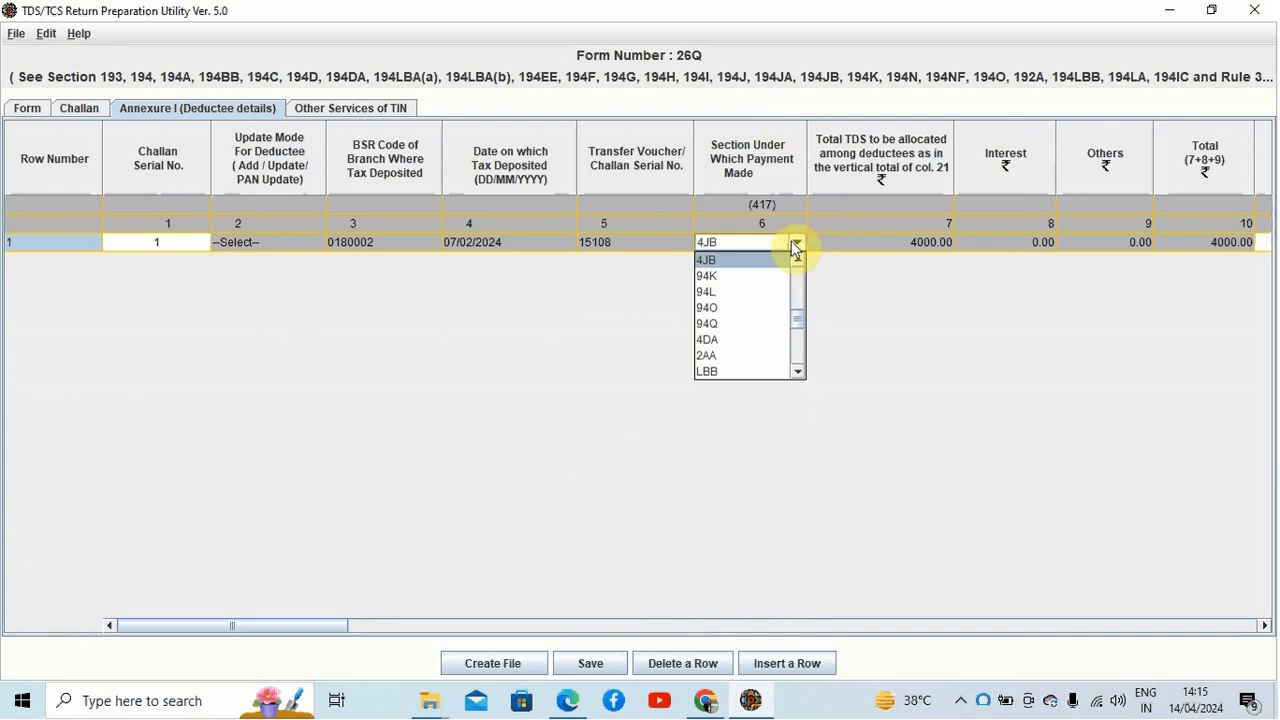
key("Tab")
key("Tab")
key("Tab")
key("Tab")
key("Tab")
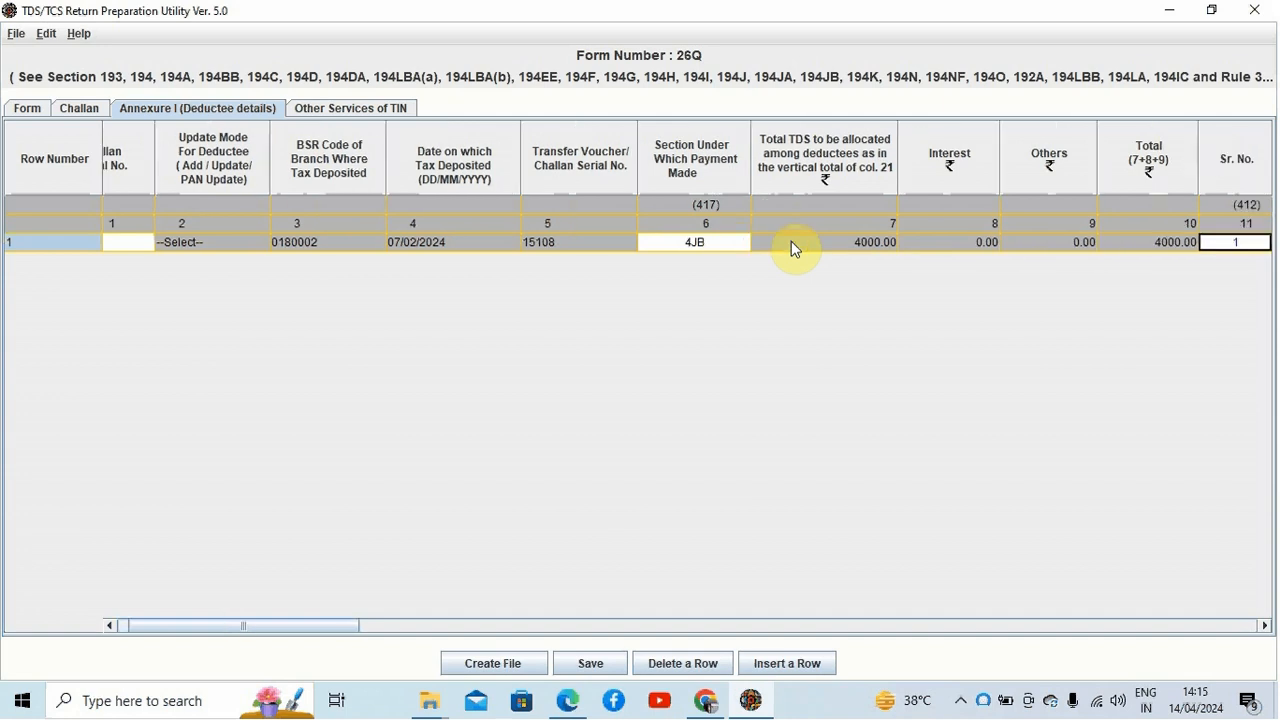
key("Tab")
key("Tab")
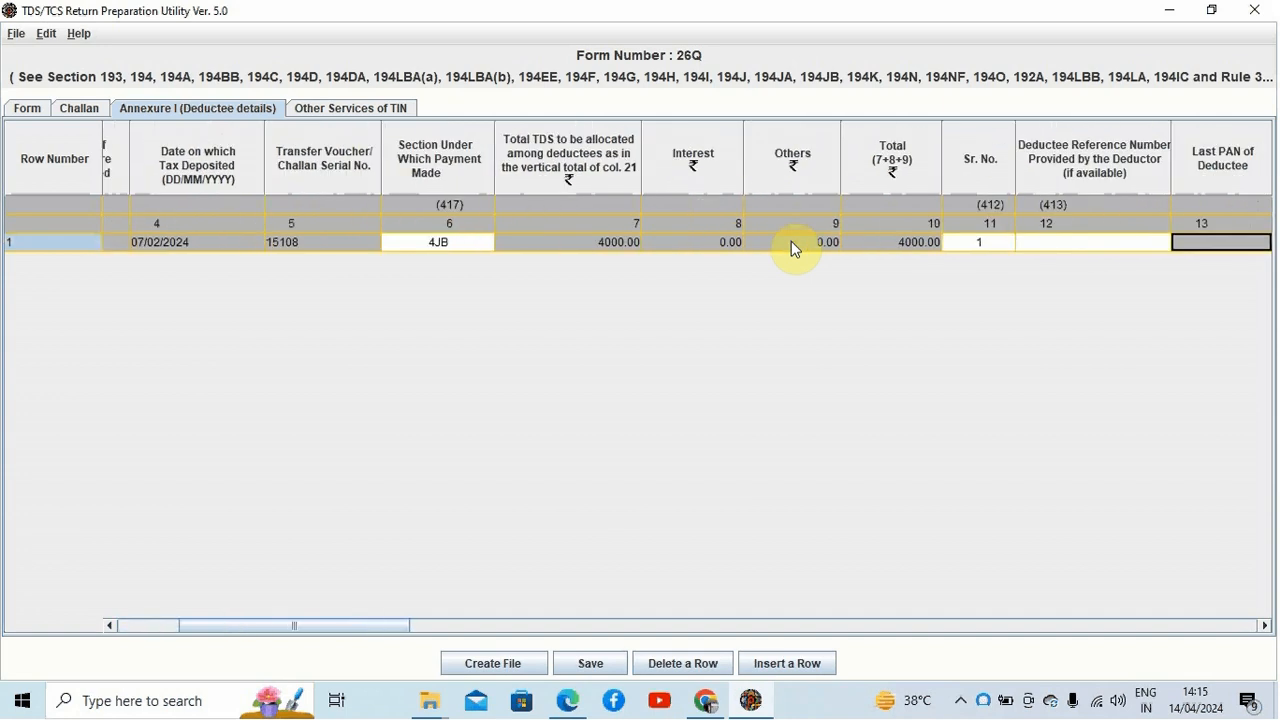
key("shift+Tab")
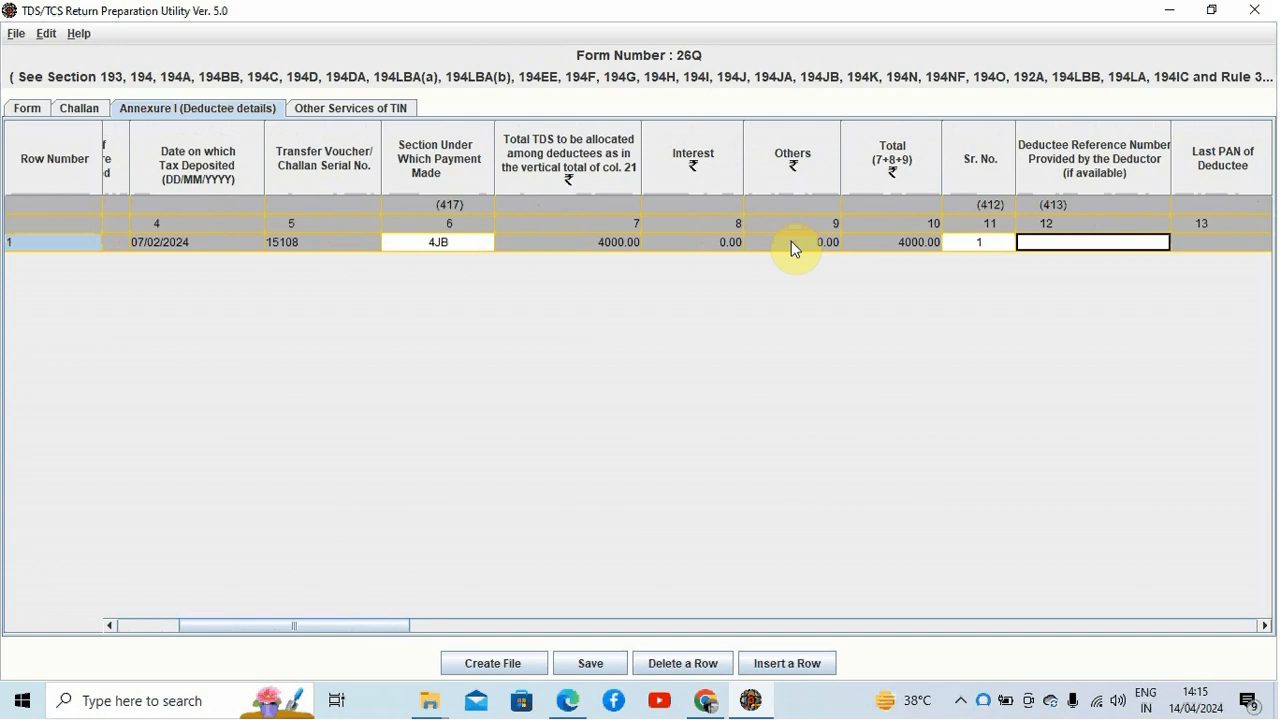
key("Tab")
key("Tab")
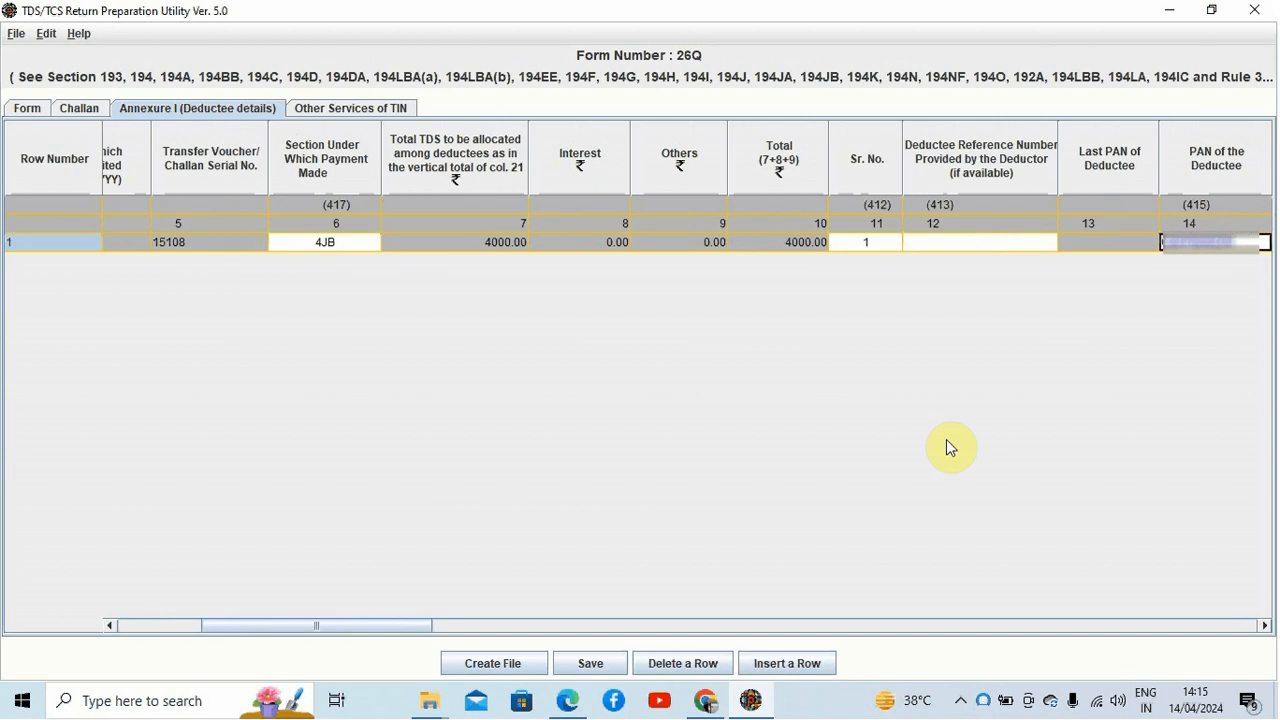
Step: Open and cancel the row-insertion dialog, then review the deductee's PAN, name, payment date, amount paid and TDS columns
left_click(787, 663)
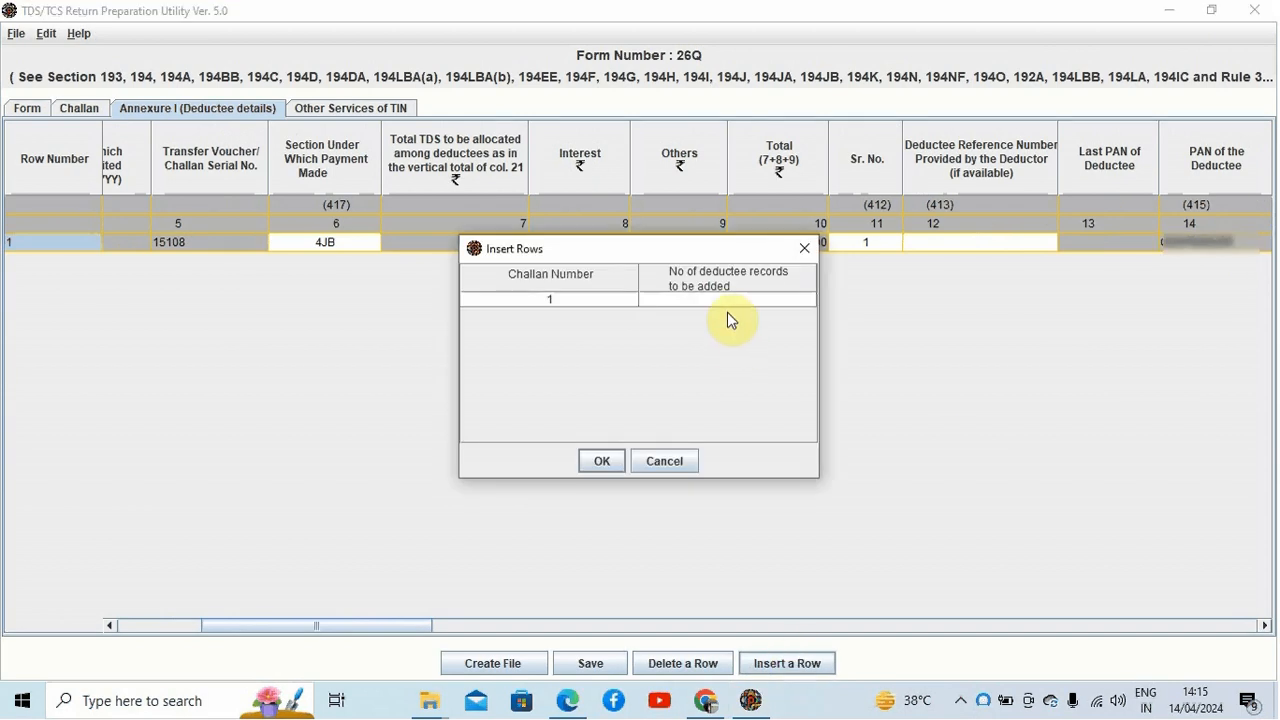
left_click(662, 464)
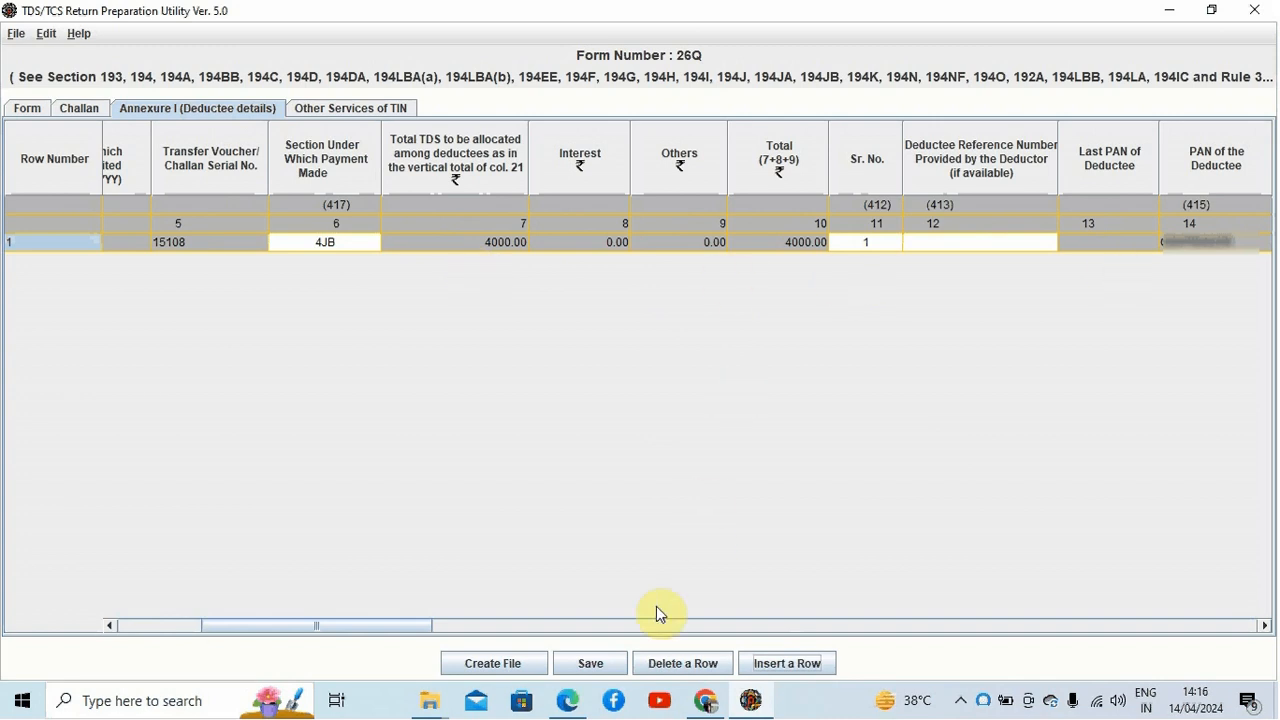
left_click_drag(403, 627, 562, 612)
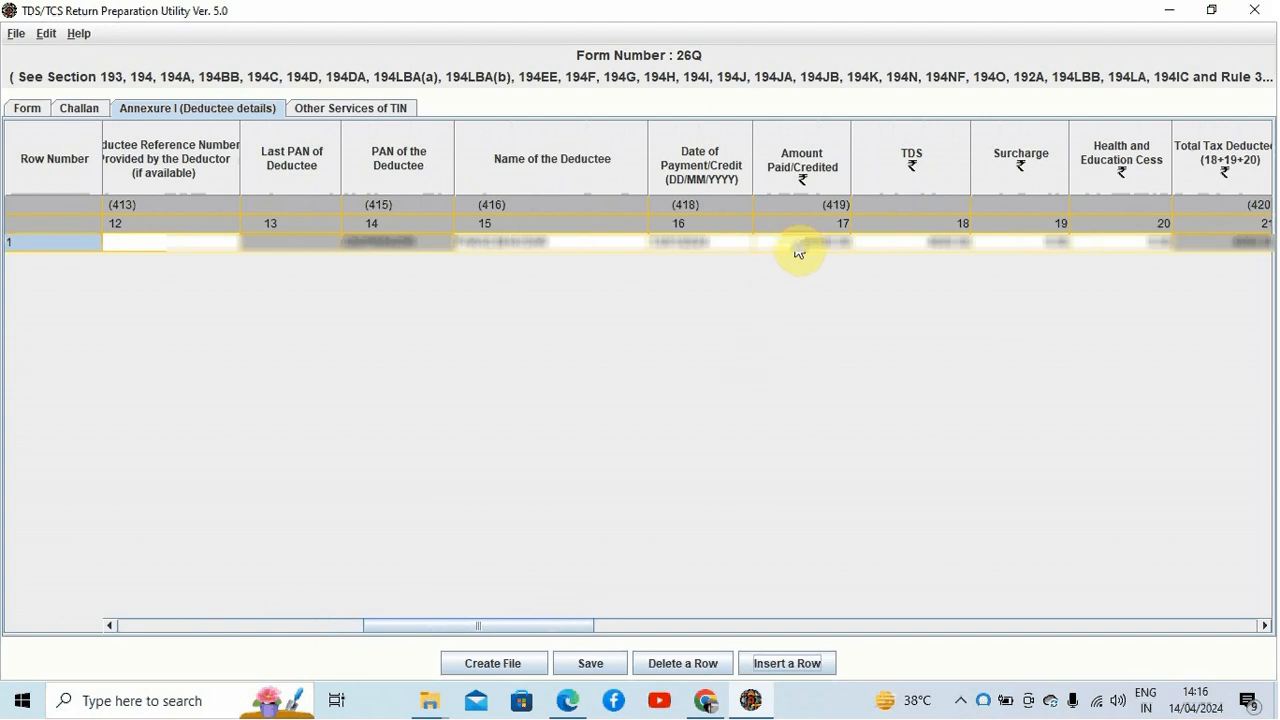
left_click(902, 245)
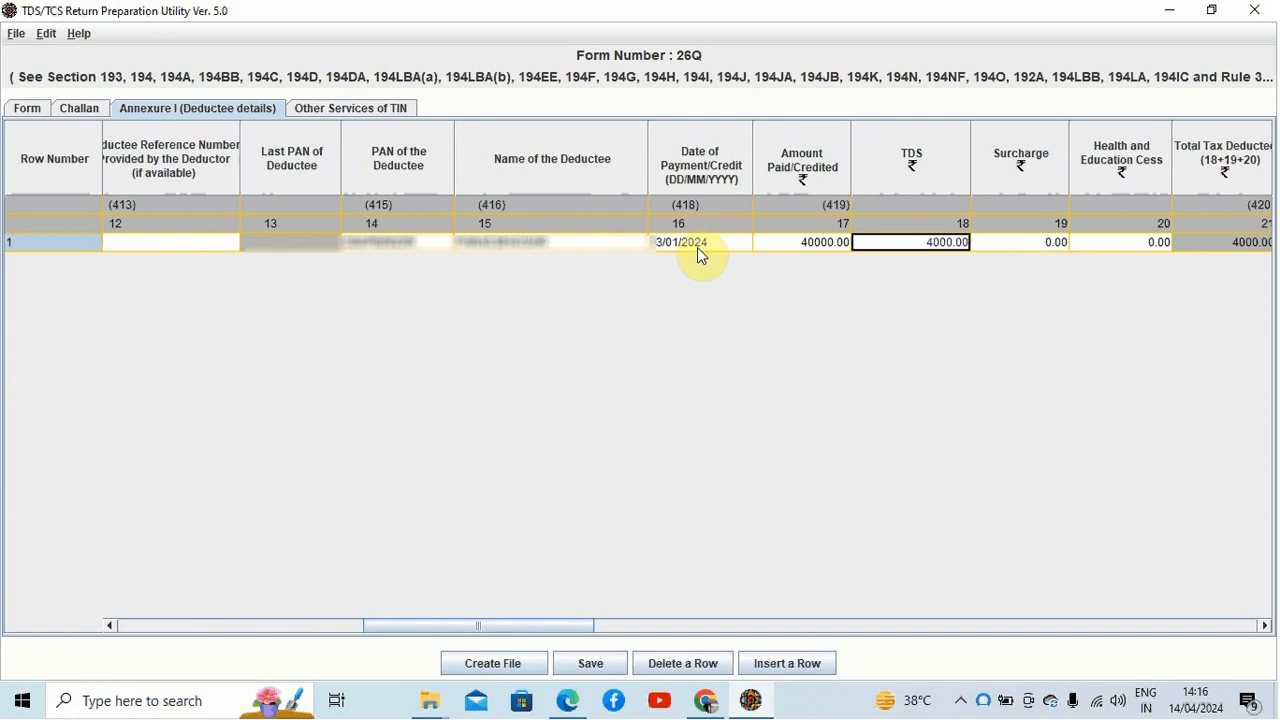
Step: Step through the deductee row's payment date, amount paid, TDS and challan columns to review them
left_click(565, 252)
left_click(770, 250)
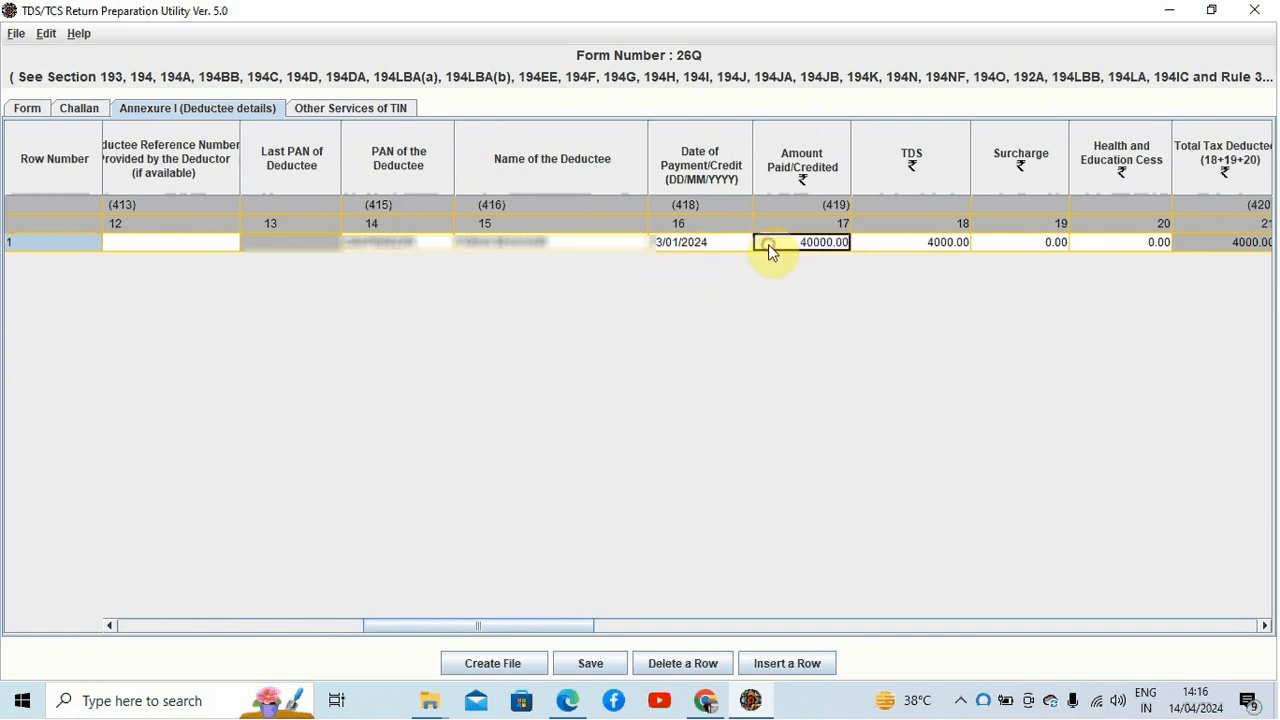
key("Tab")
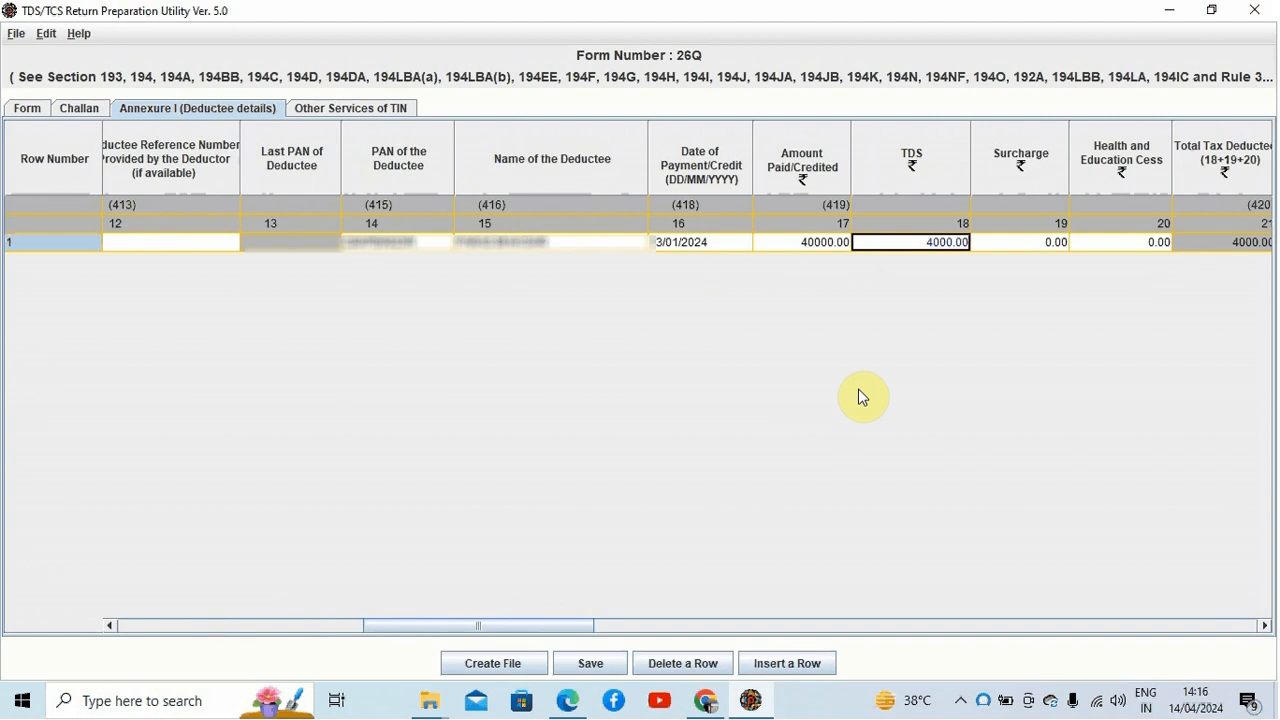
left_click(806, 250)
key("Tab")
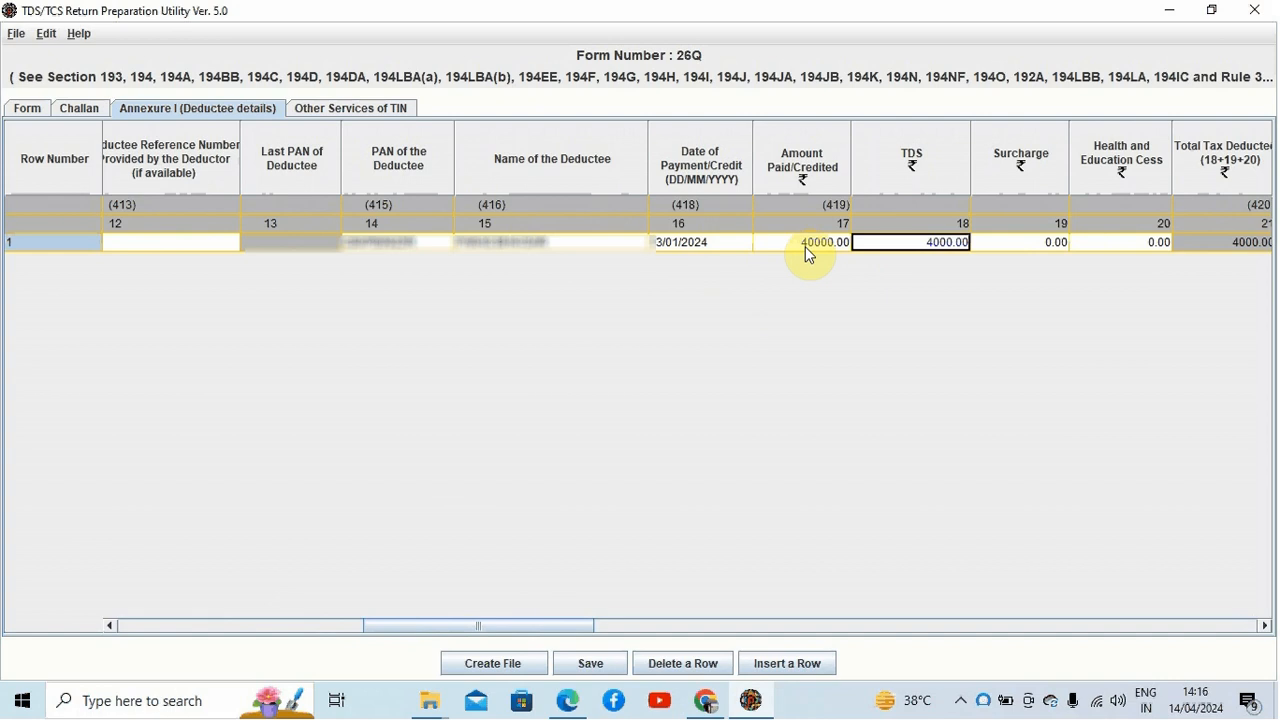
key("Left")
key("Left")
key("Left")
key("Left")
key("Left")
key("Left")
key("Left")
key("Left")
key("Left")
key("Left")
key("Left")
key("Left")
key("Left")
key("Left")
key("Left")
key("Left")
key("Right")
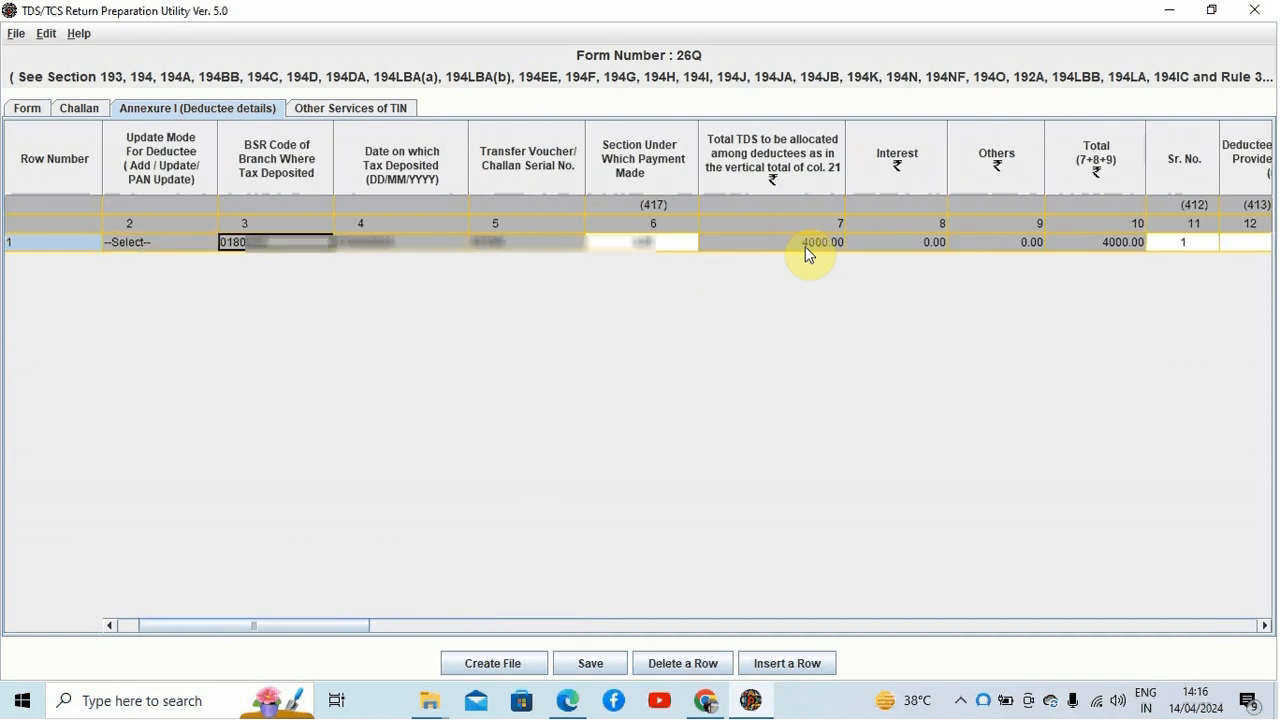
key("Right")
key("Right")
key("Right")
key("Right")
key("Left")
key("Right")
key("Right")
key("Right")
key("Right")
key("Right")
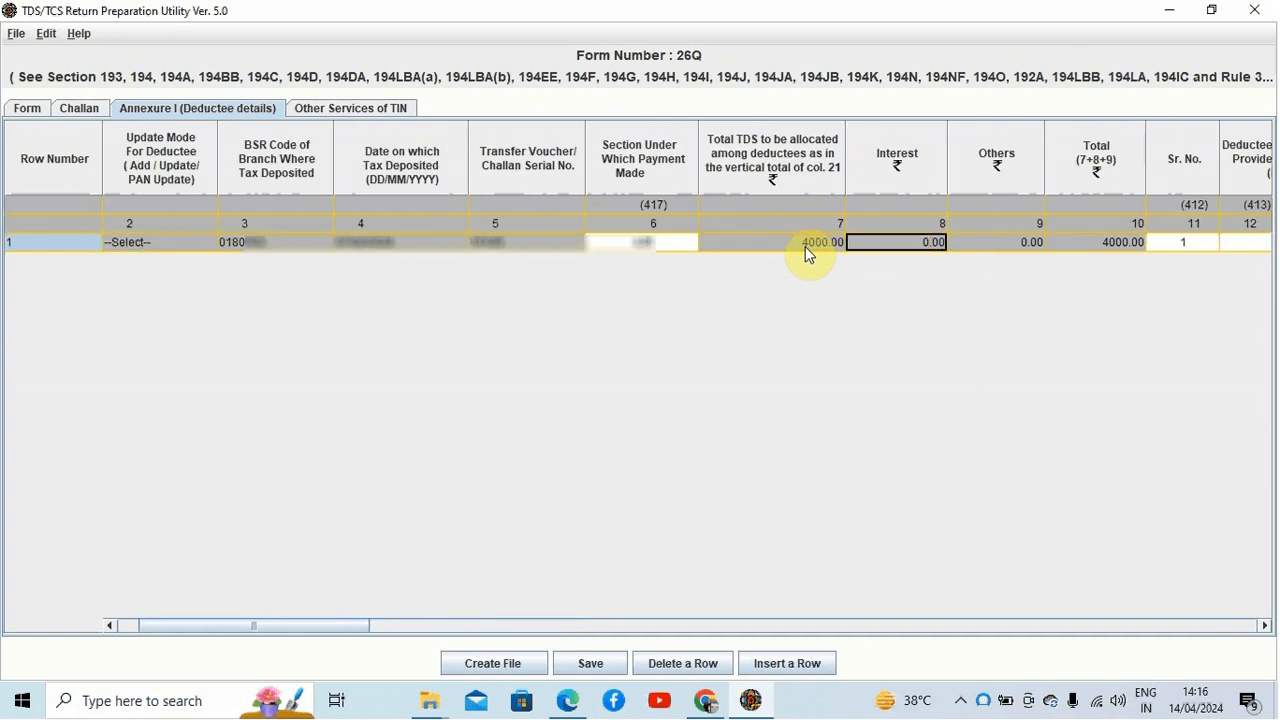
key("Left")
key("Left")
key("Right")
key("Right")
key("Right")
key("Right")
key("Right")
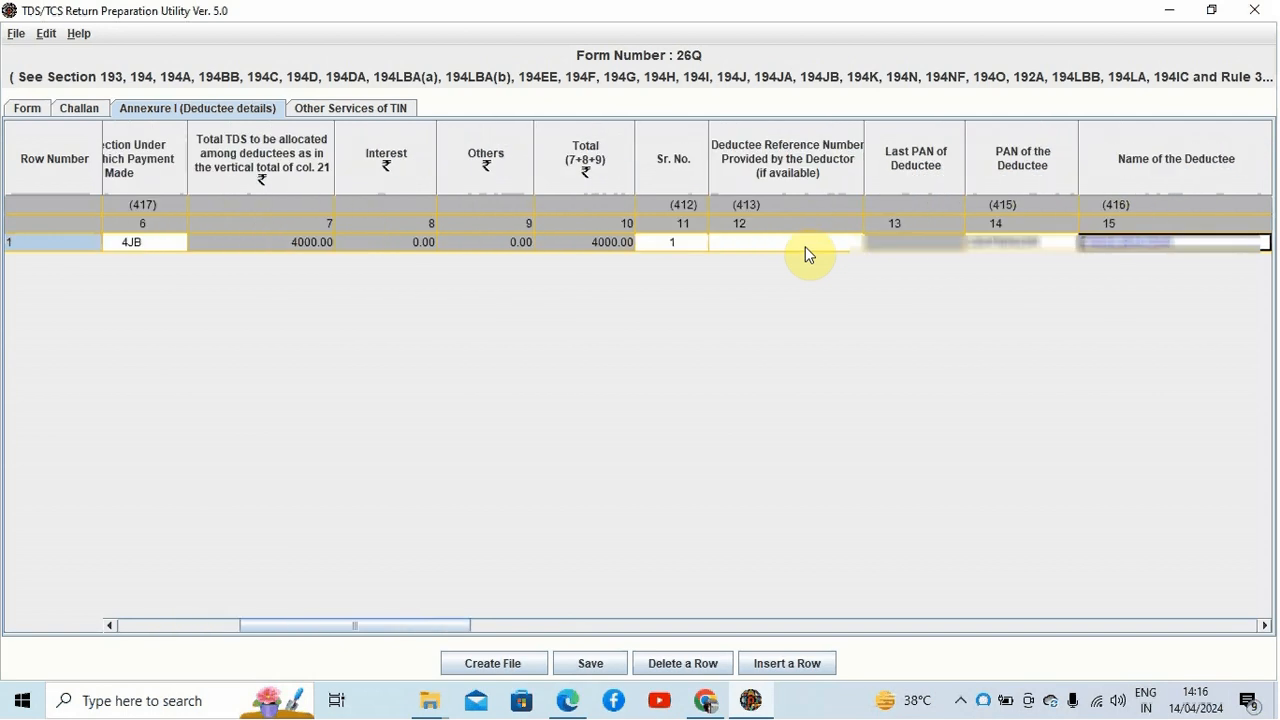
key("Right")
key("Right")
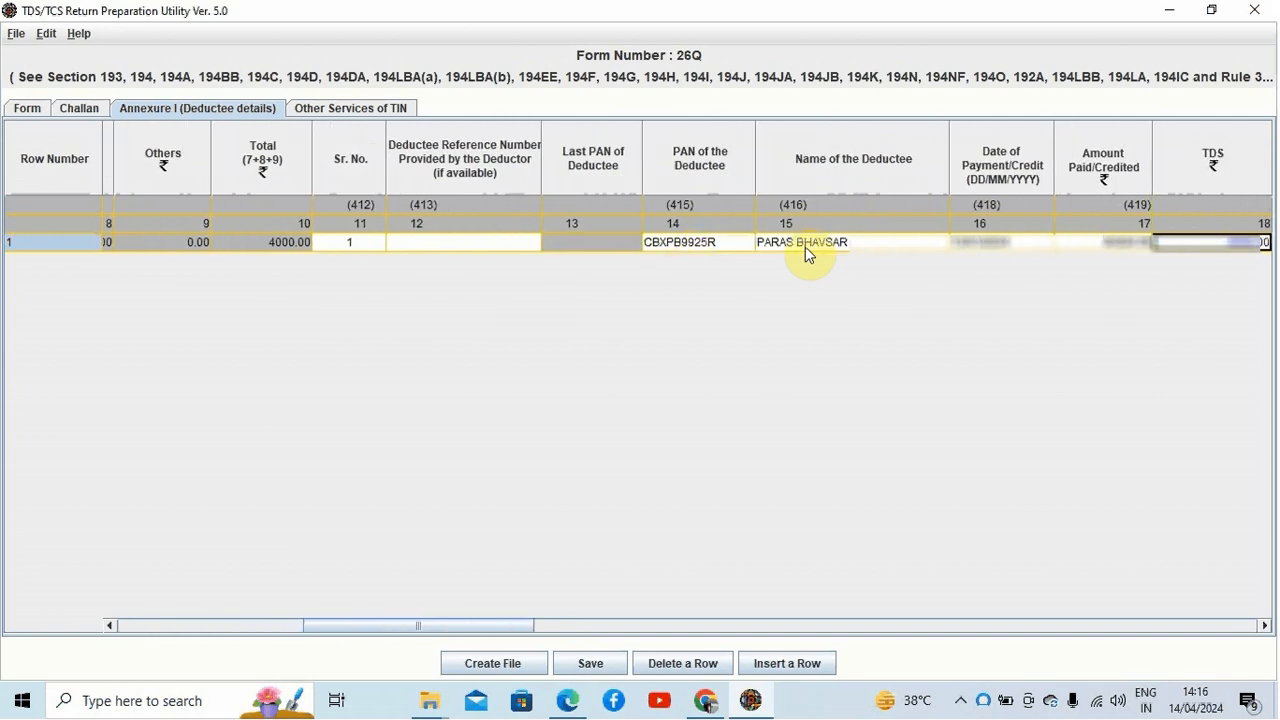
key("Right")
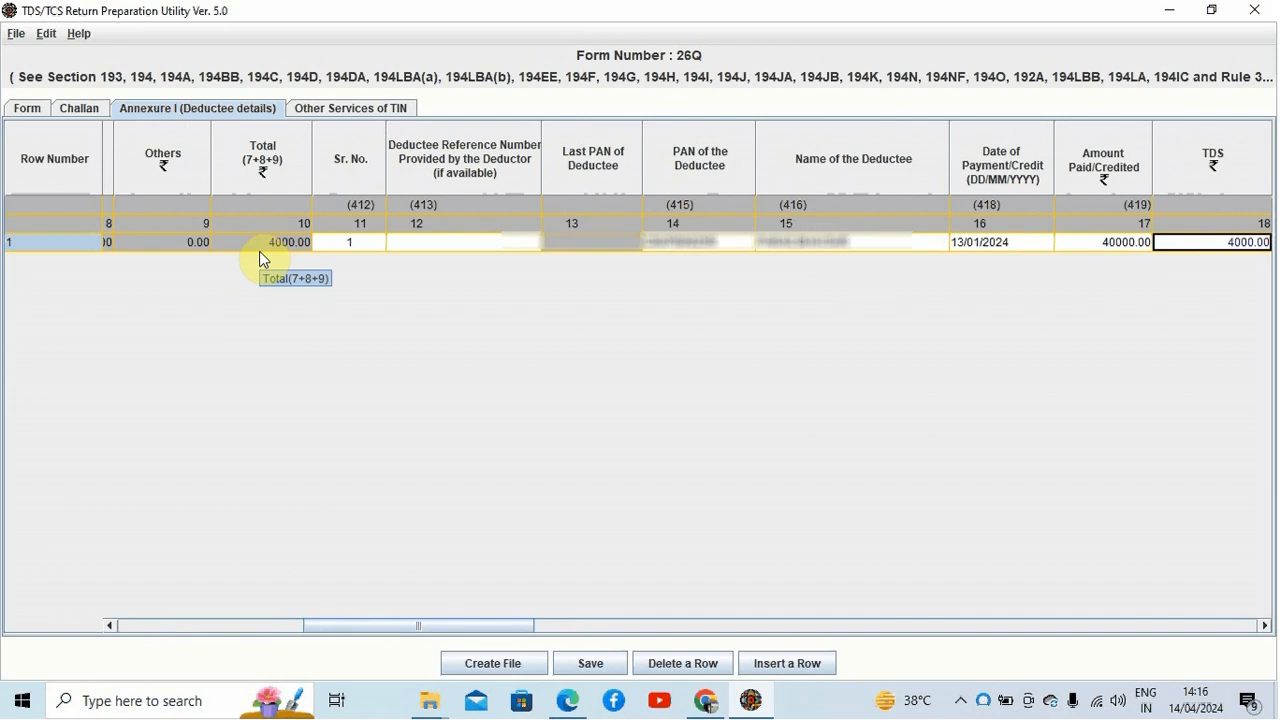
Step: Review the deductee row's surcharge, cess, total tax deducted, total tax deposited and date of deduction columns
key("Tab")
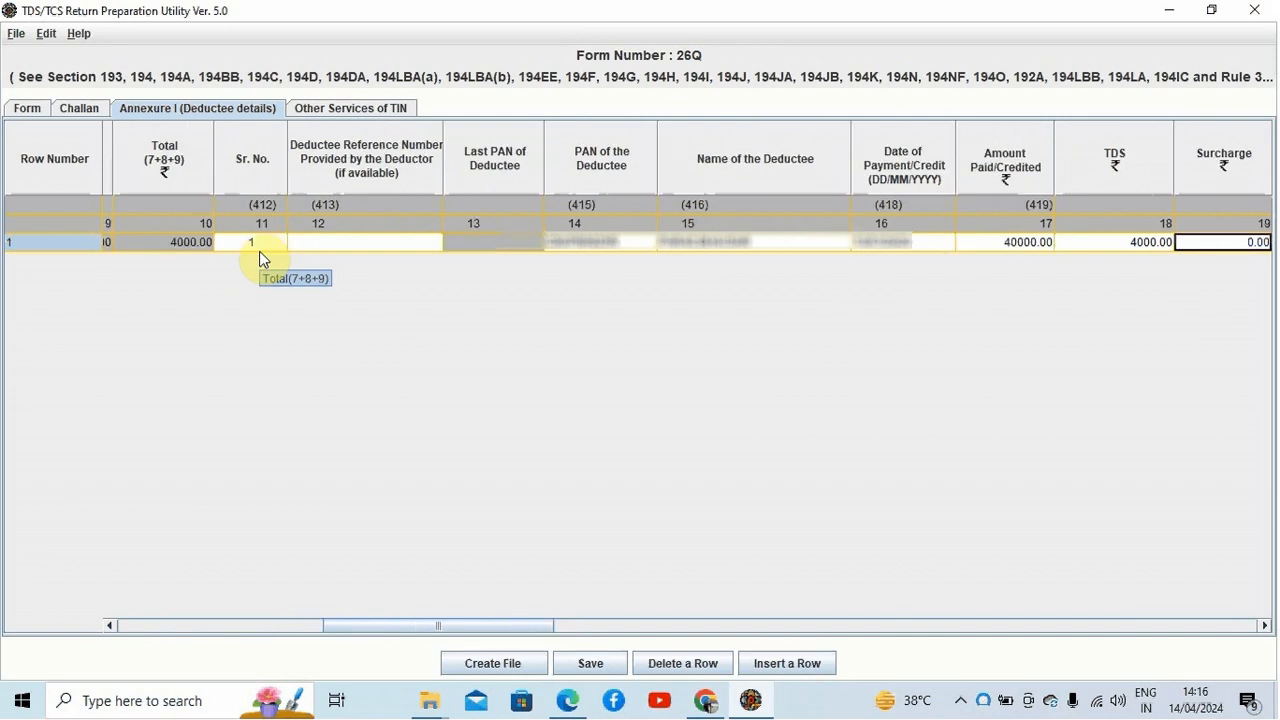
key("Tab")
key("Tab")
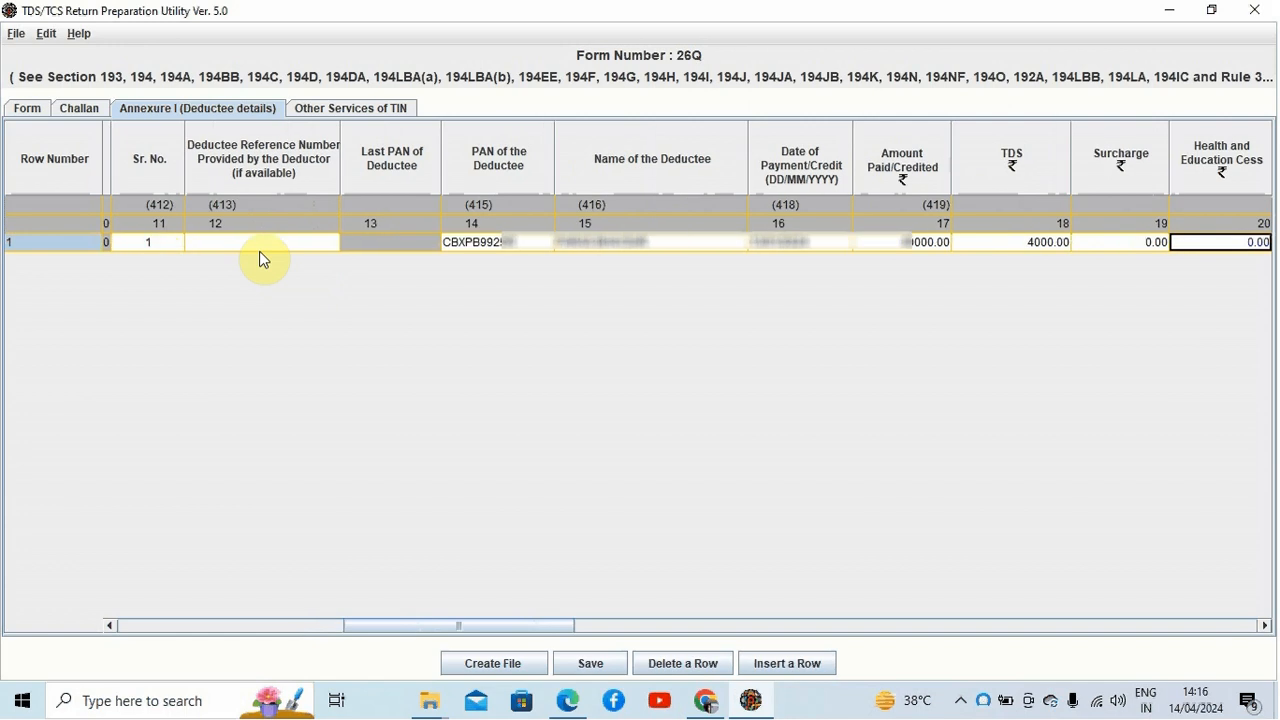
key("Right")
key("Right")
key("Right")
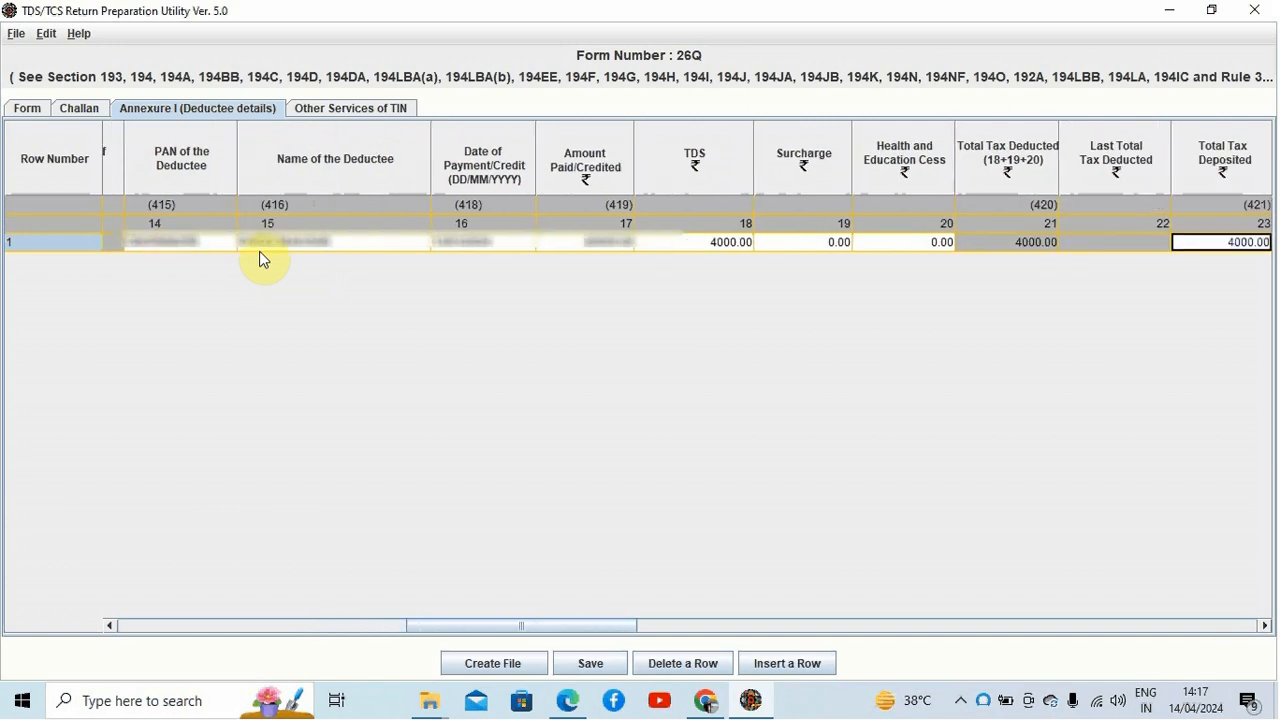
key("Left")
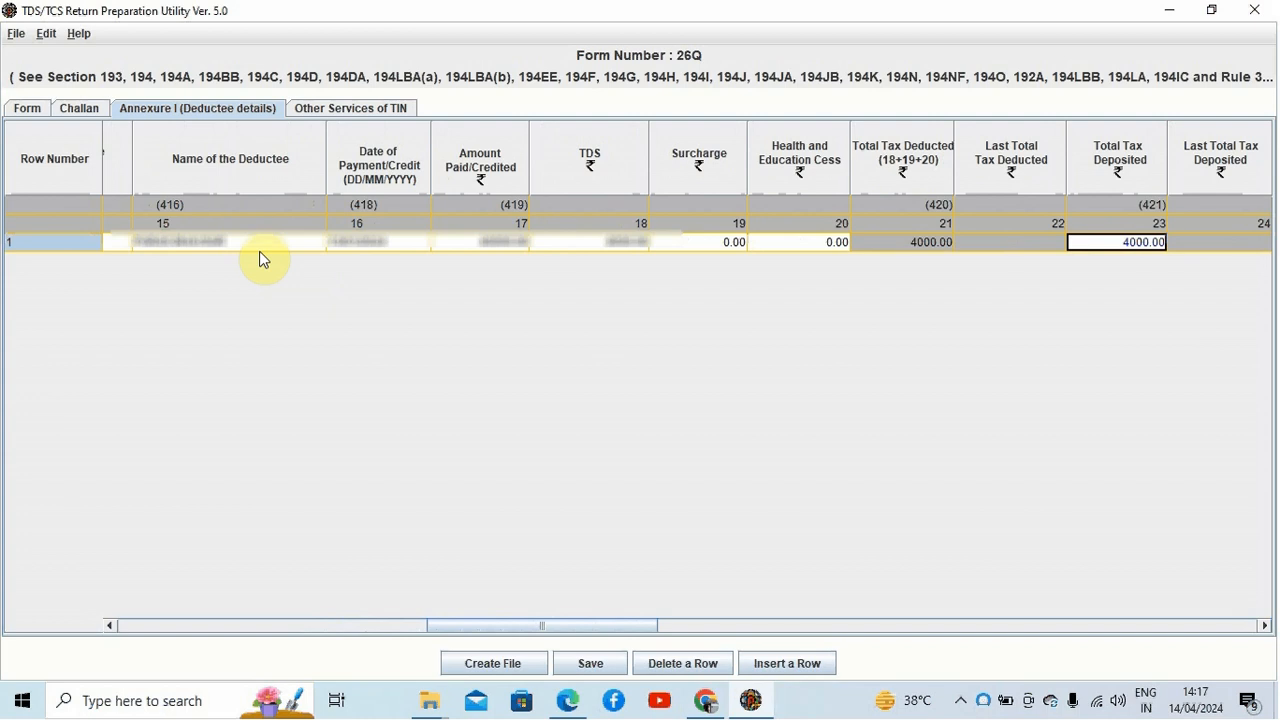
key("Right")
key("Right")
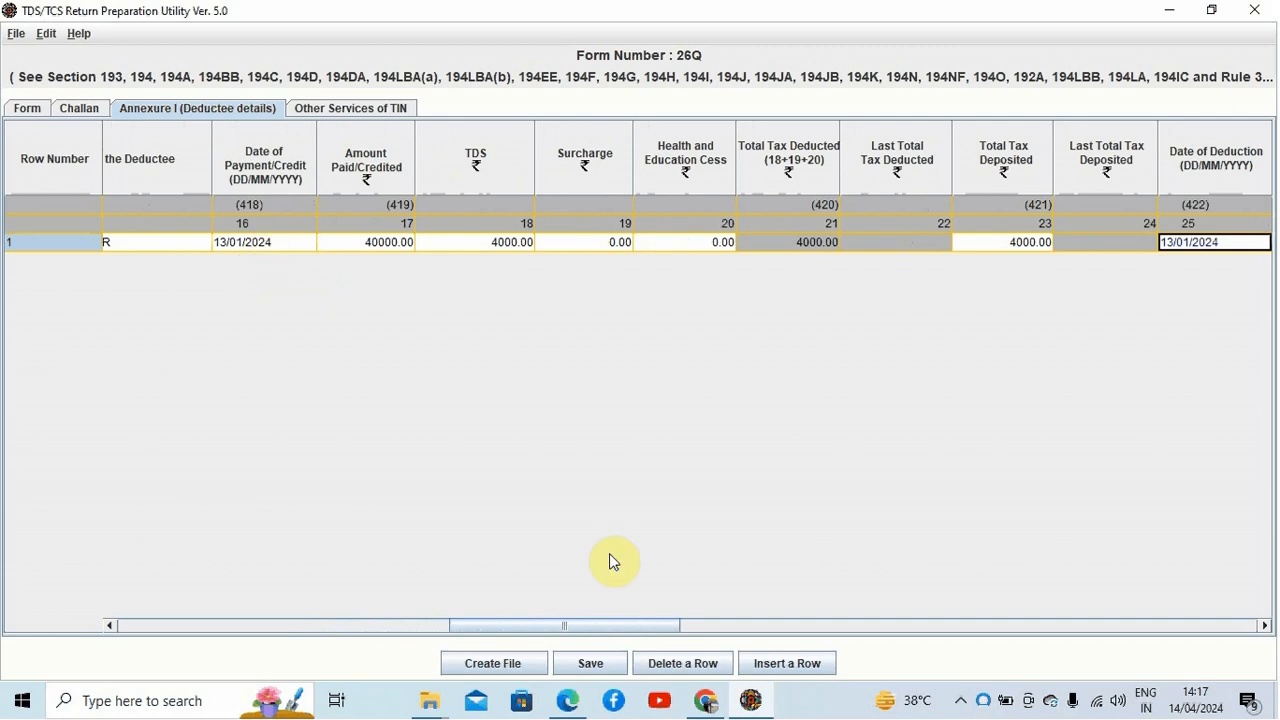
Step: Open and close the row-insertion dialog, then review the tax deposited, deduction date, remarks and deductee code fields
left_click(773, 668)
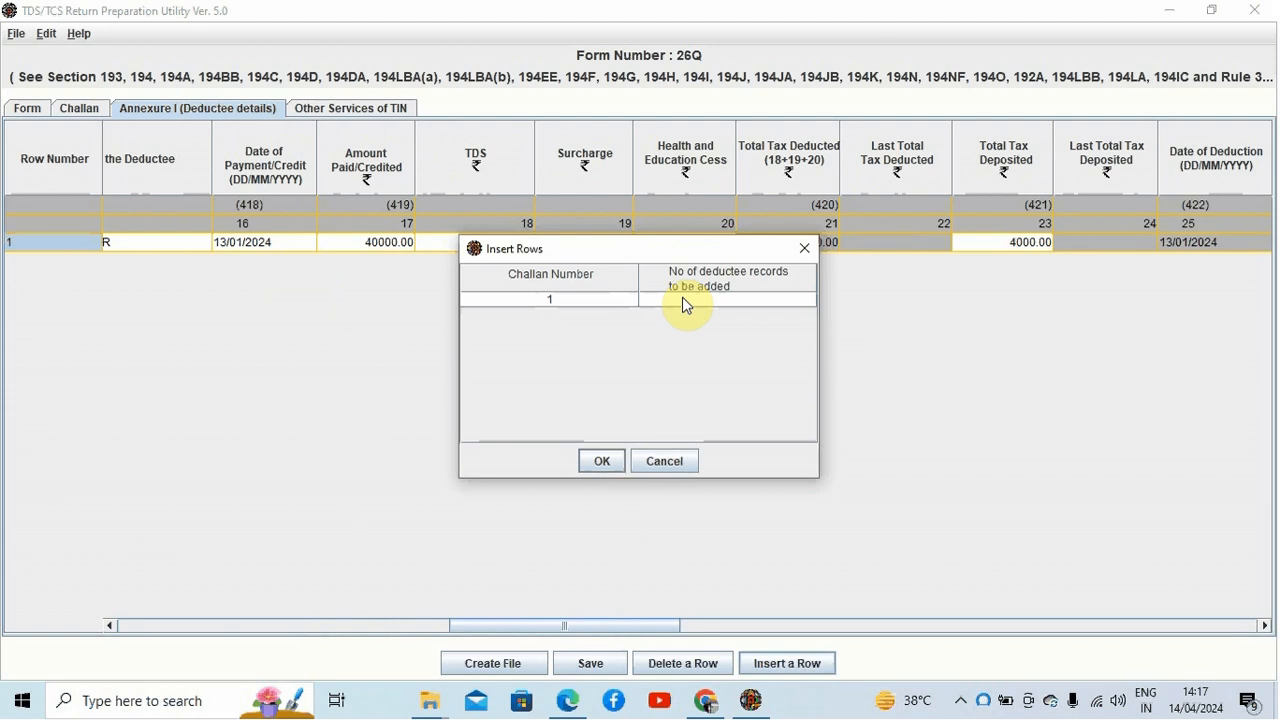
left_click(803, 248)
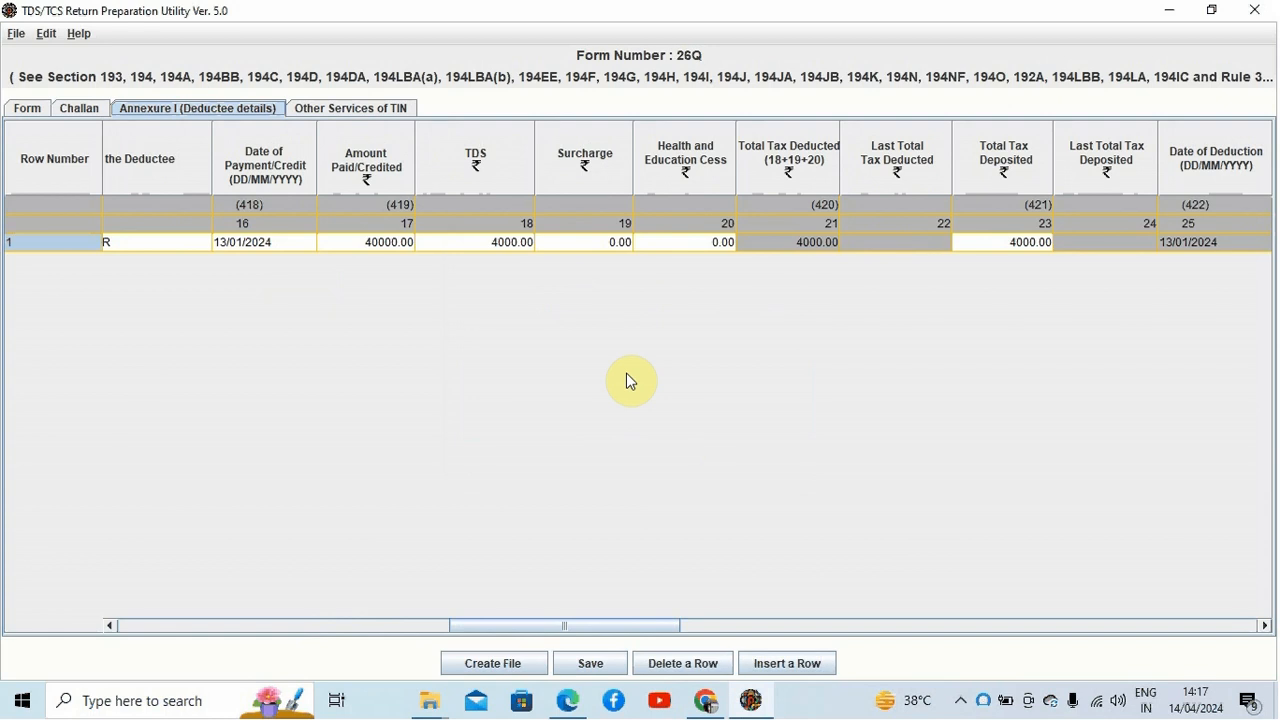
left_click(1003, 243)
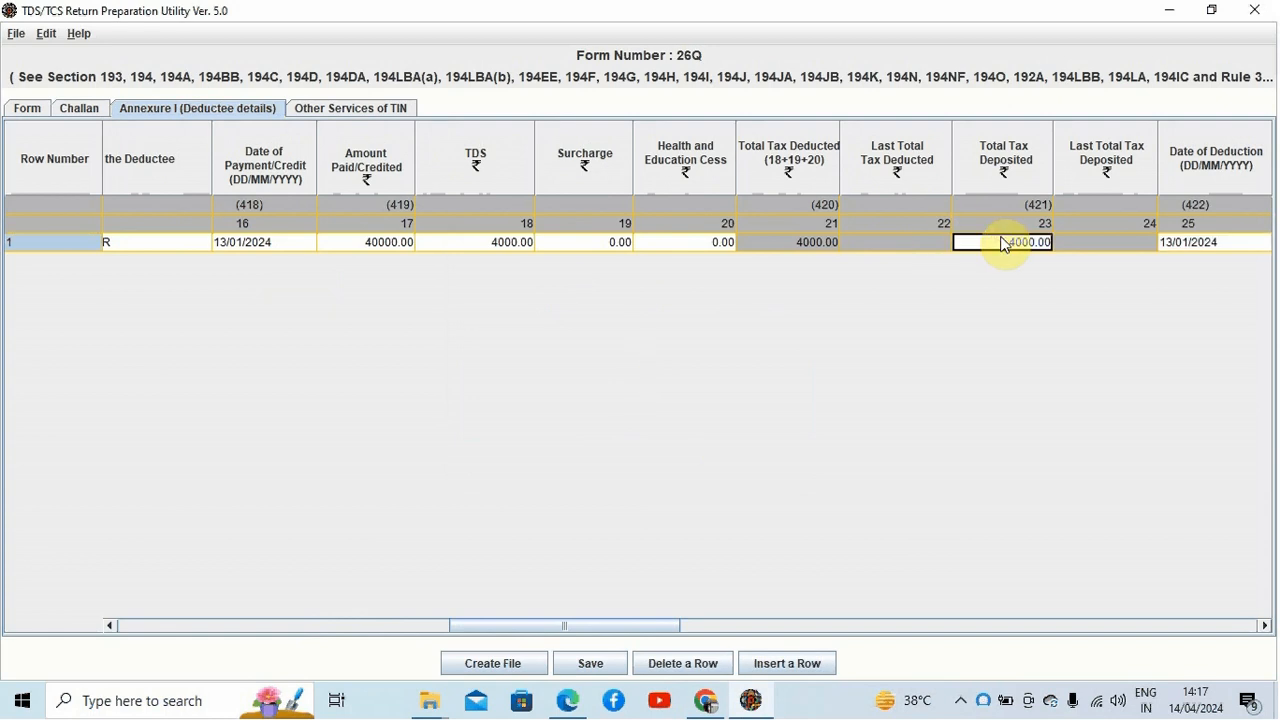
key("Tab")
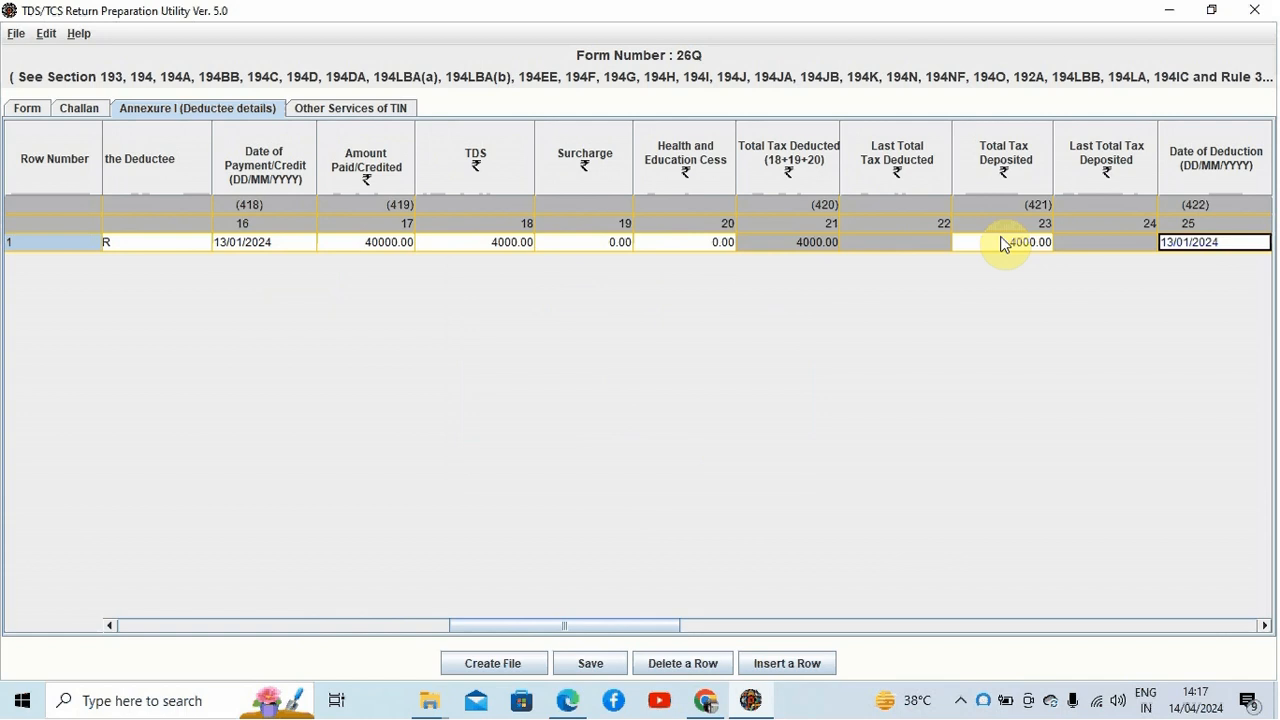
key("Tab")
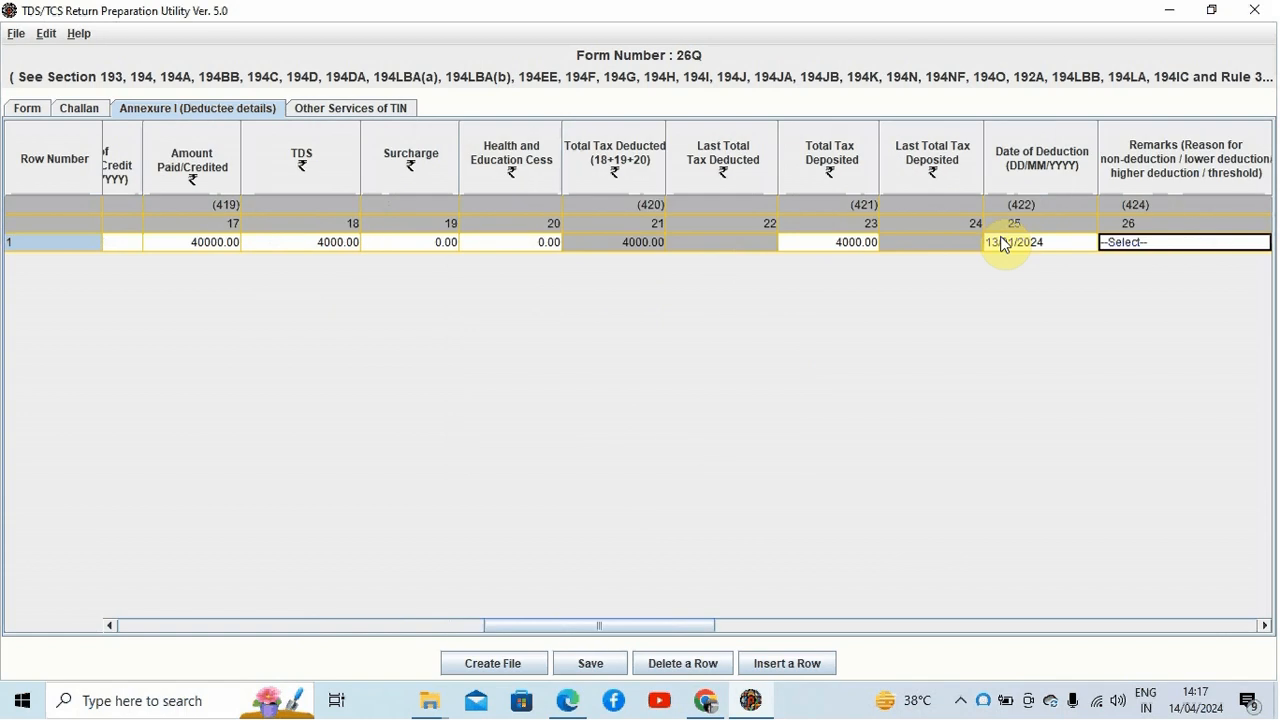
key("Tab")
left_click(1004, 244)
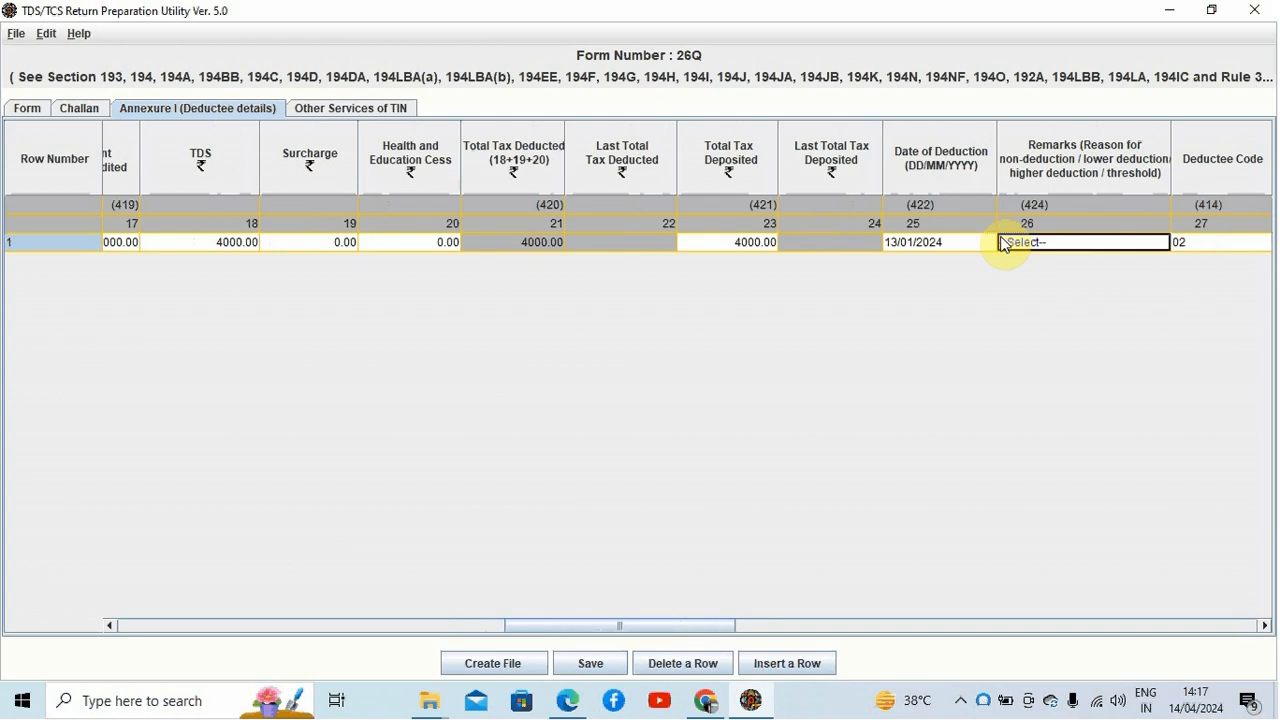
key("Tab")
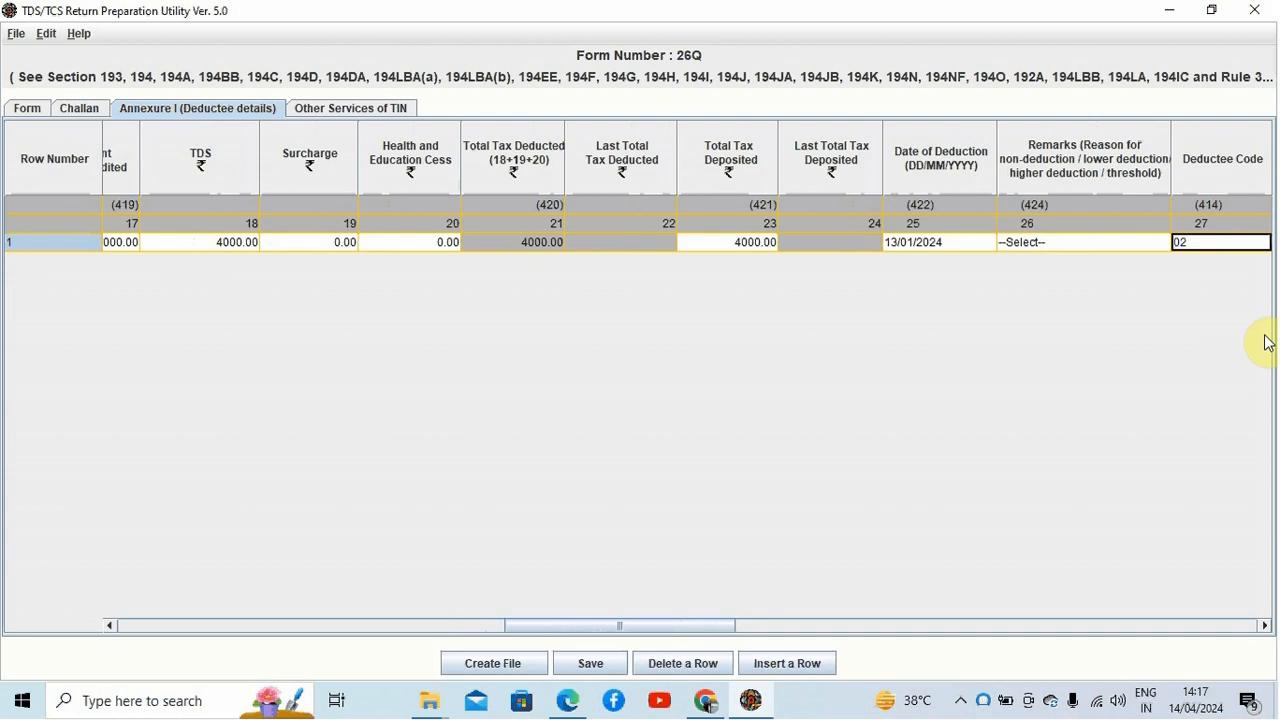
Step: Set the deductee code to 02 (Other than Company)
left_click(1263, 626)
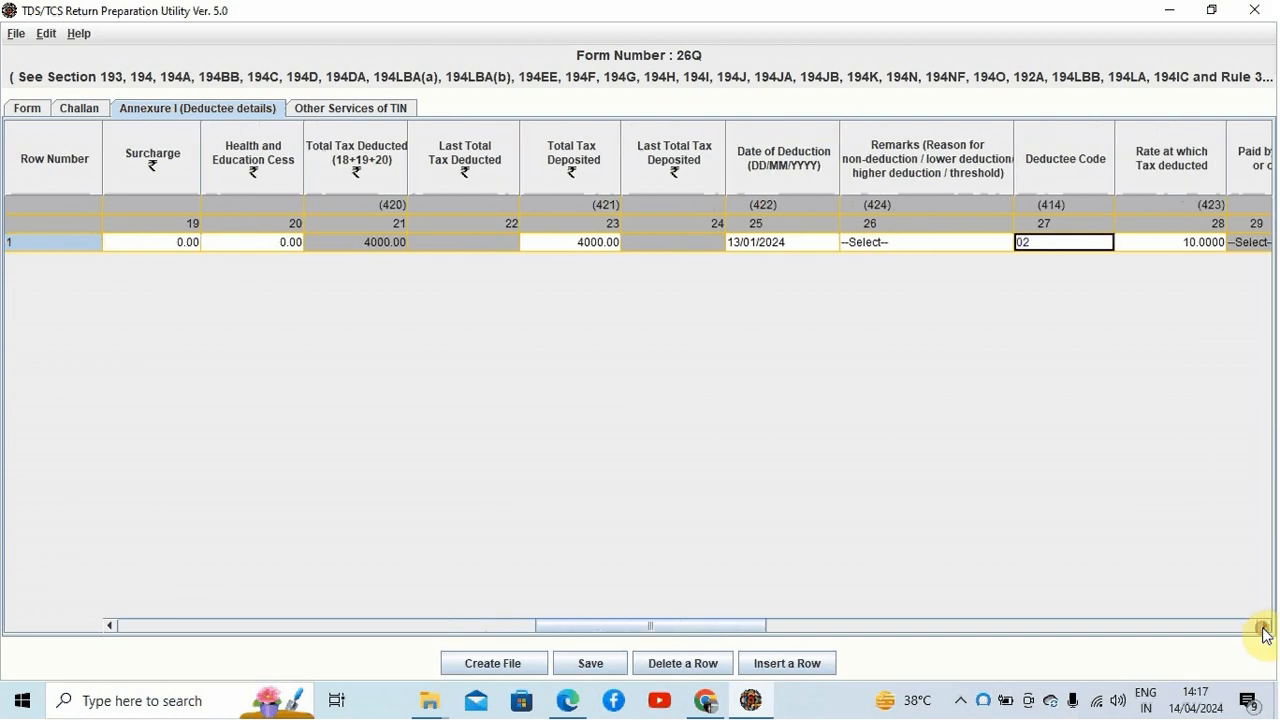
left_click(1076, 249)
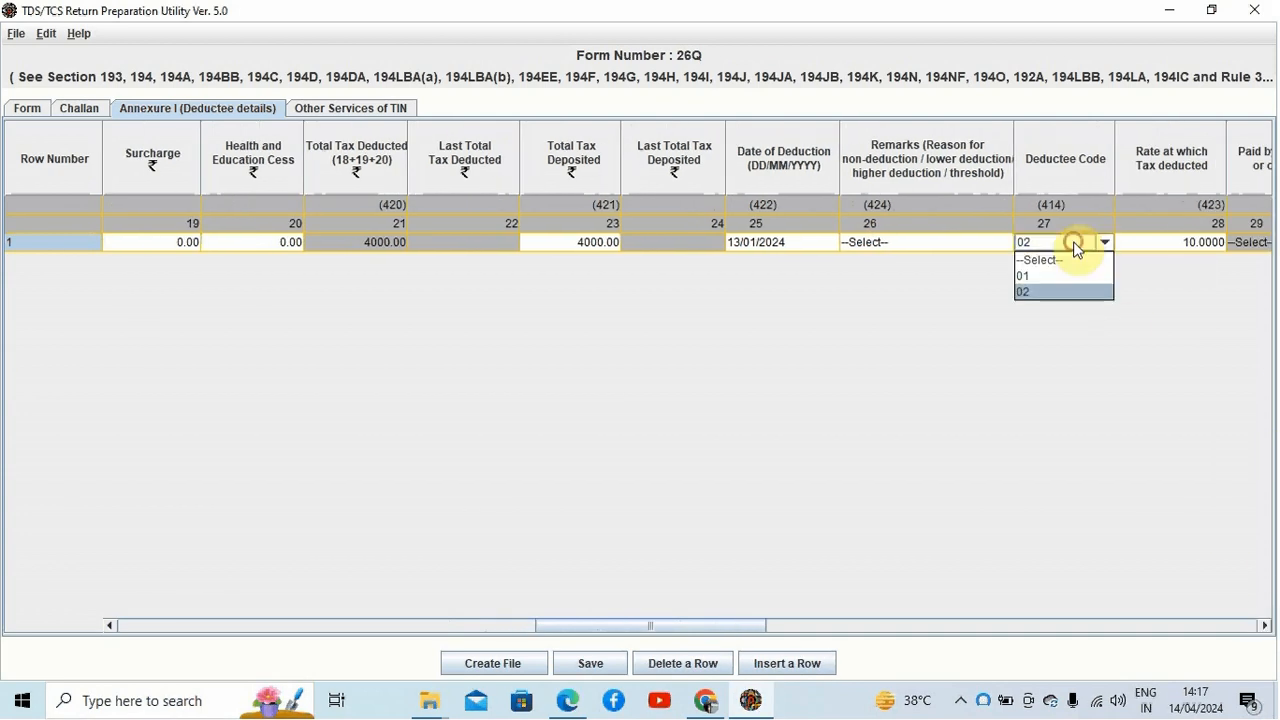
left_click(1046, 289)
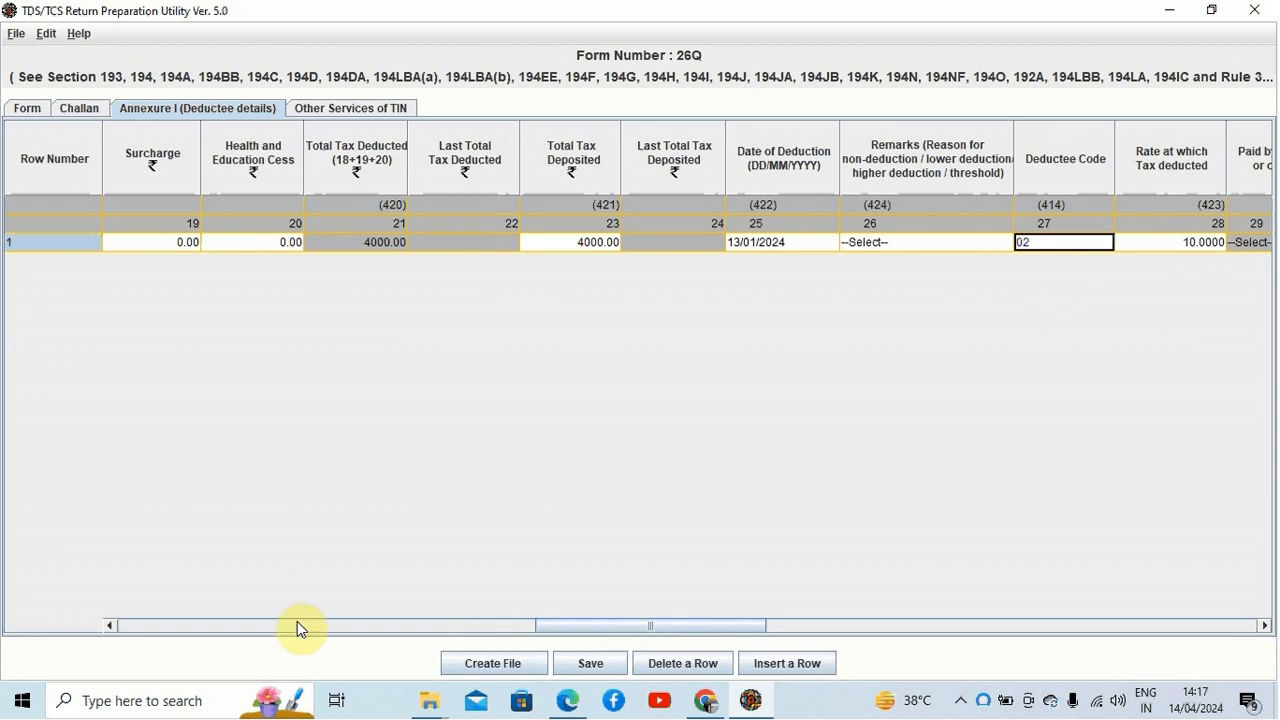
Step: Review the deductee row's rate of deduction, book-entry and cash-withdrawal columns
left_click(110, 626)
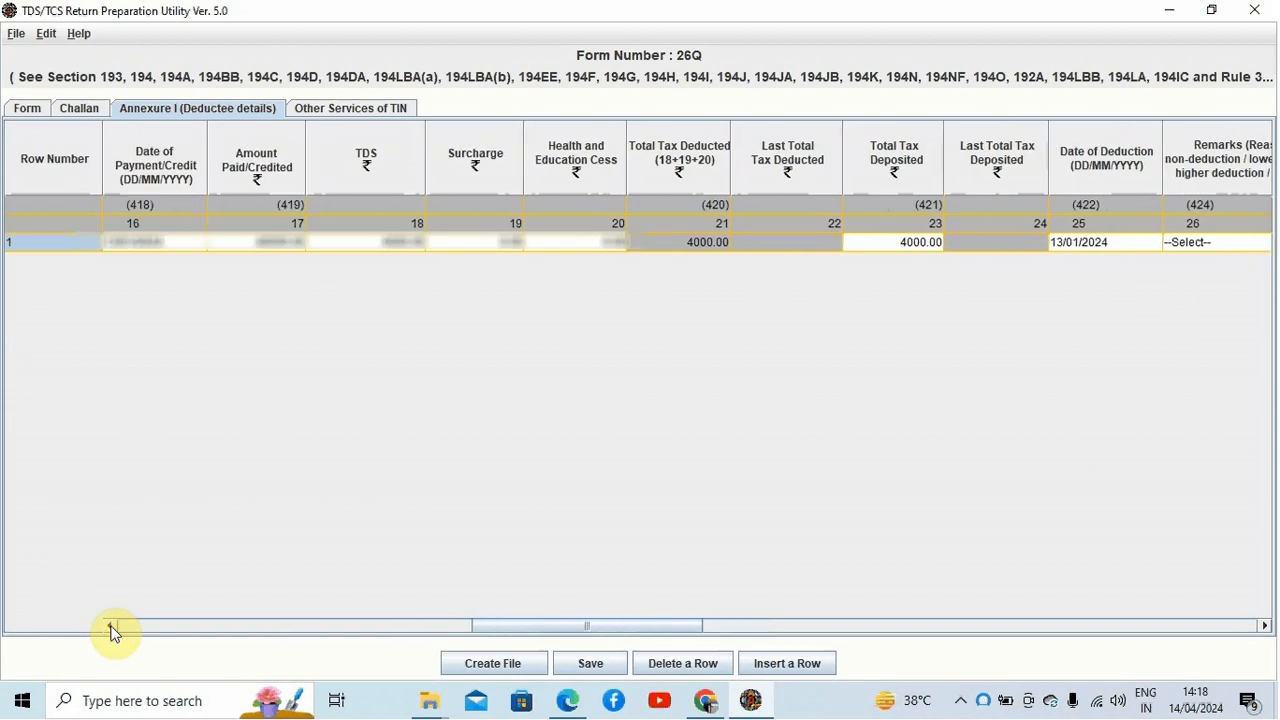
left_click(110, 626)
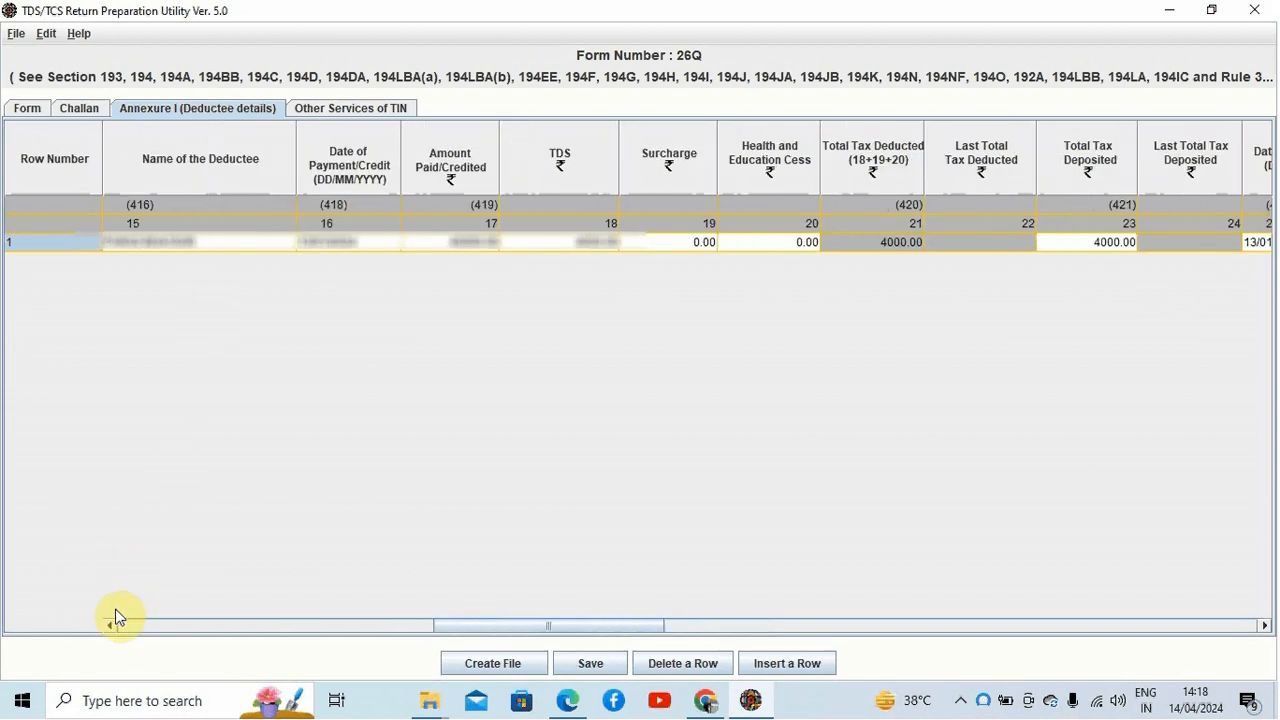
left_click(110, 626)
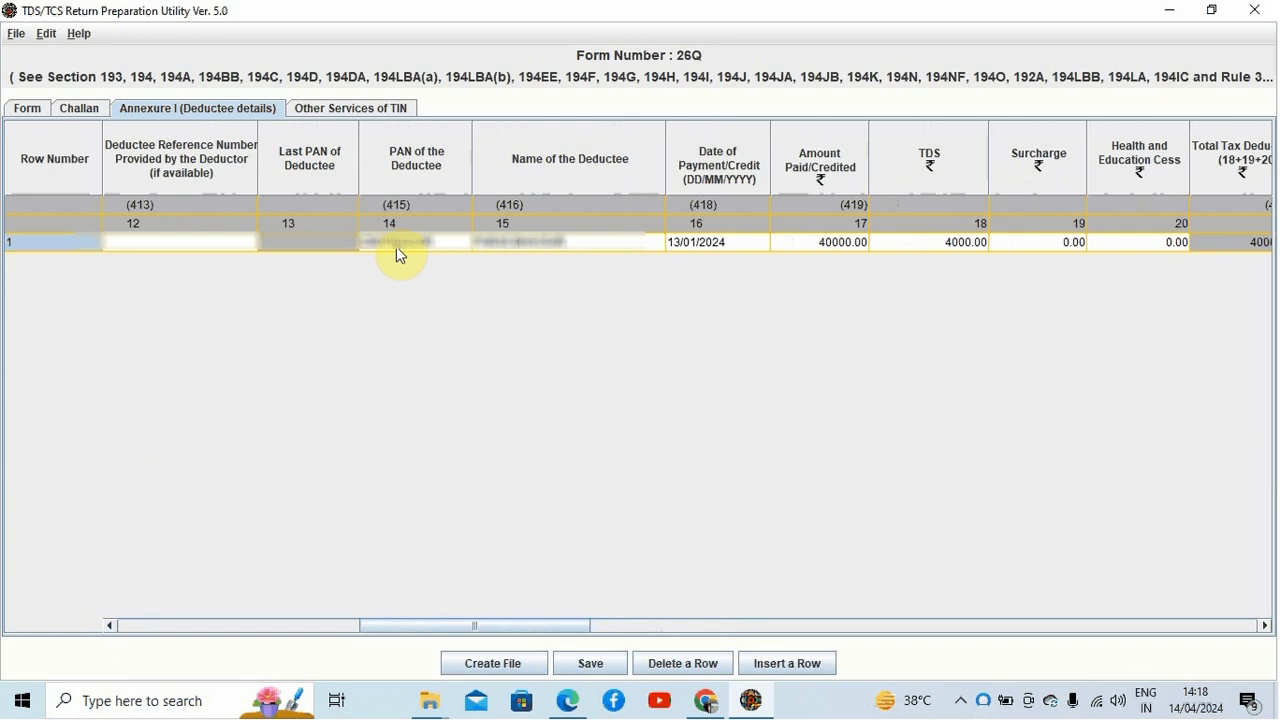
left_click(1265, 626)
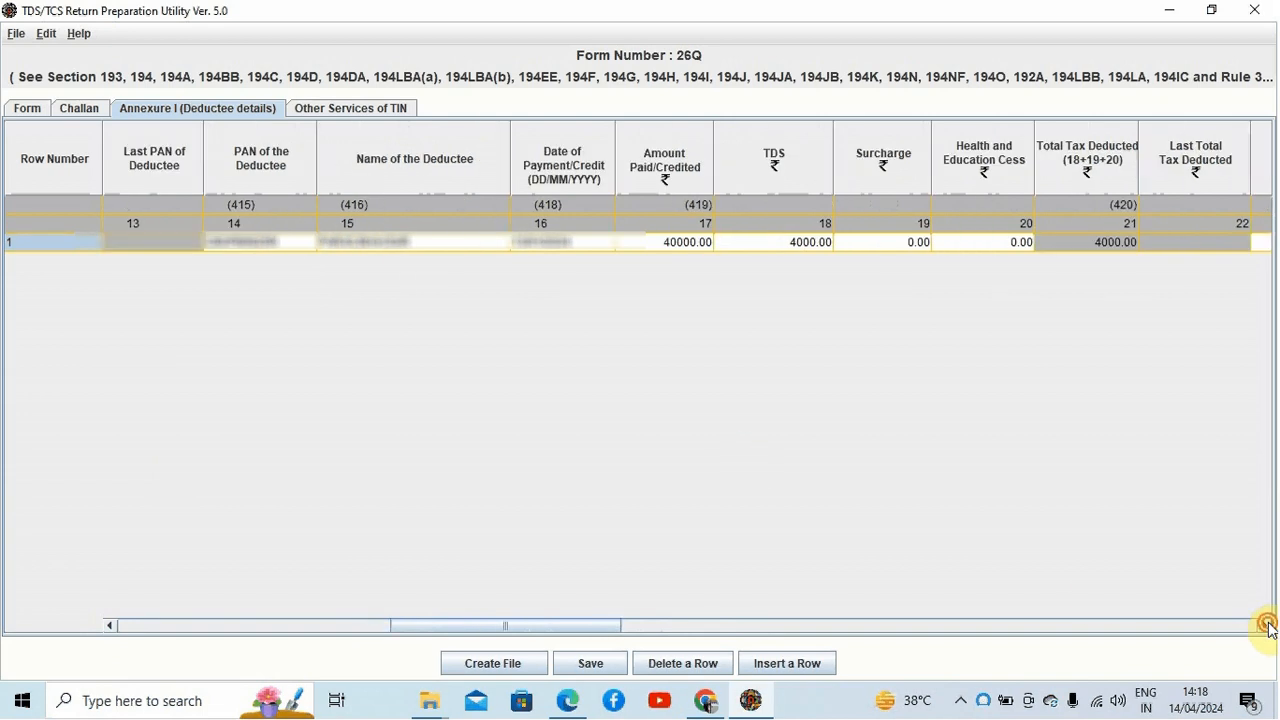
left_click_drag(1265, 626, 1264, 626)
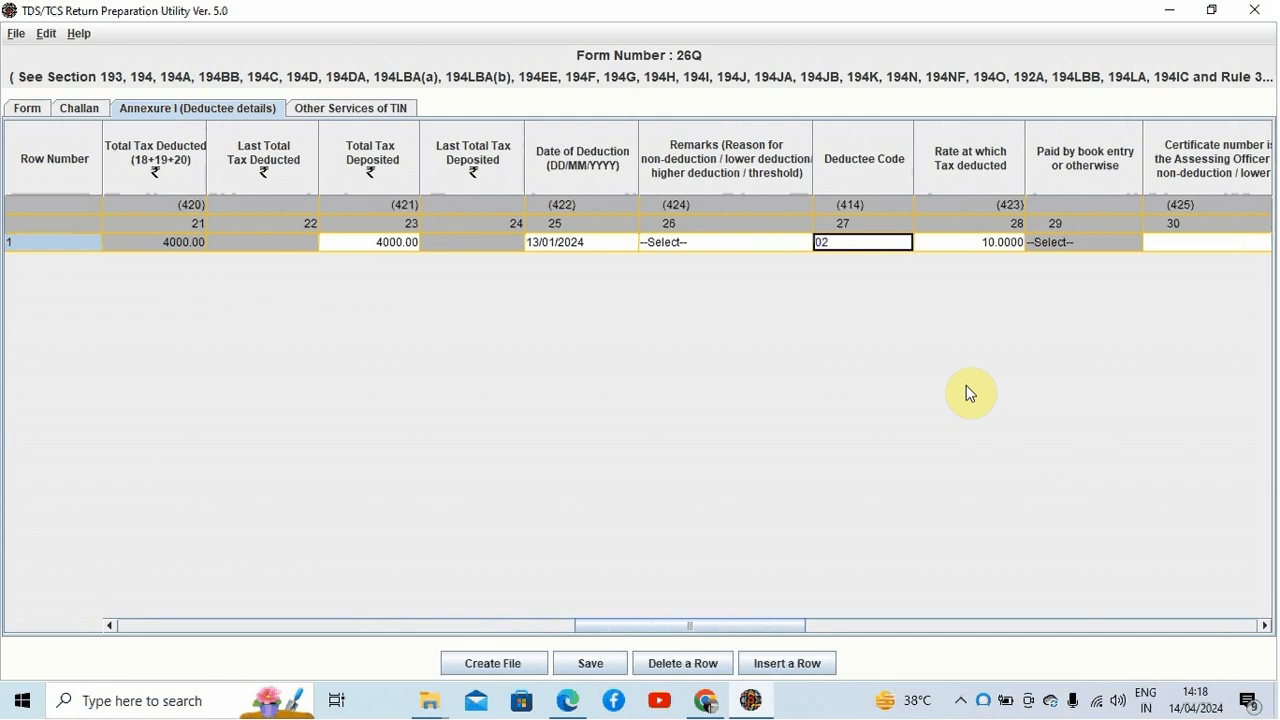
key("Tab")
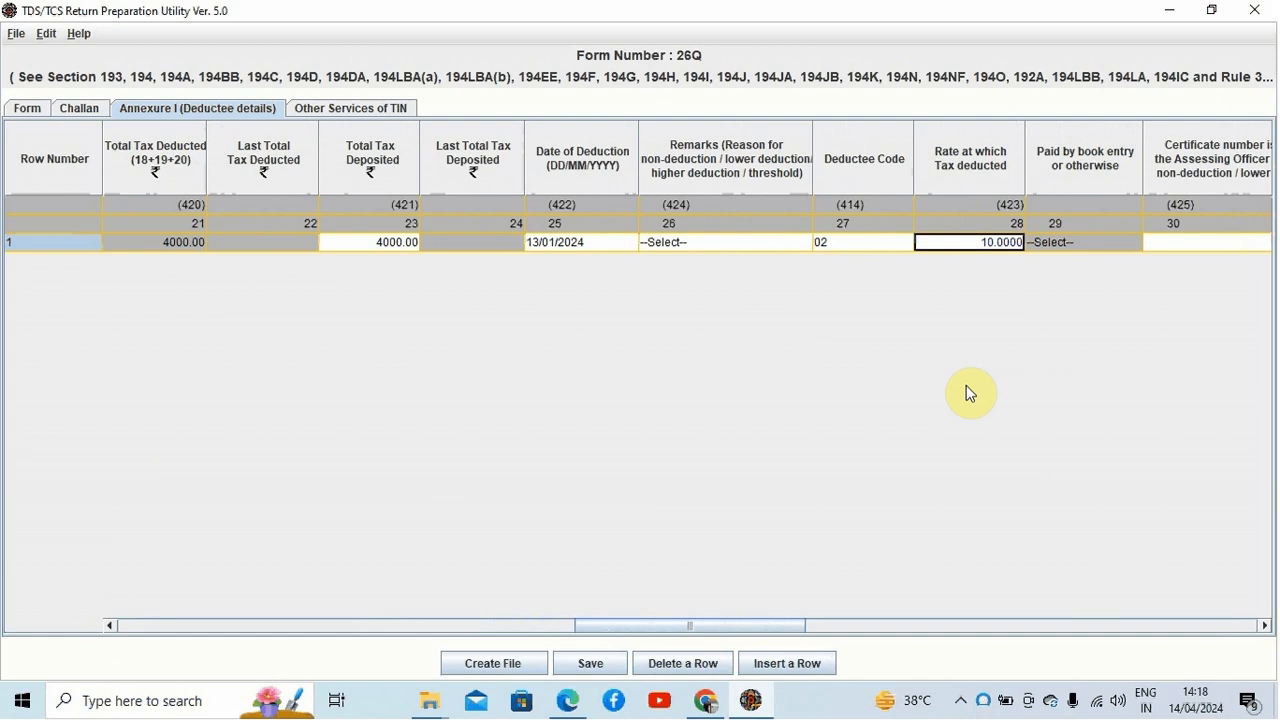
key("Tab")
key("Tab")
key("Tab")
key("Tab")
key("Tab")
key("Tab")
key("Tab")
key("Tab")
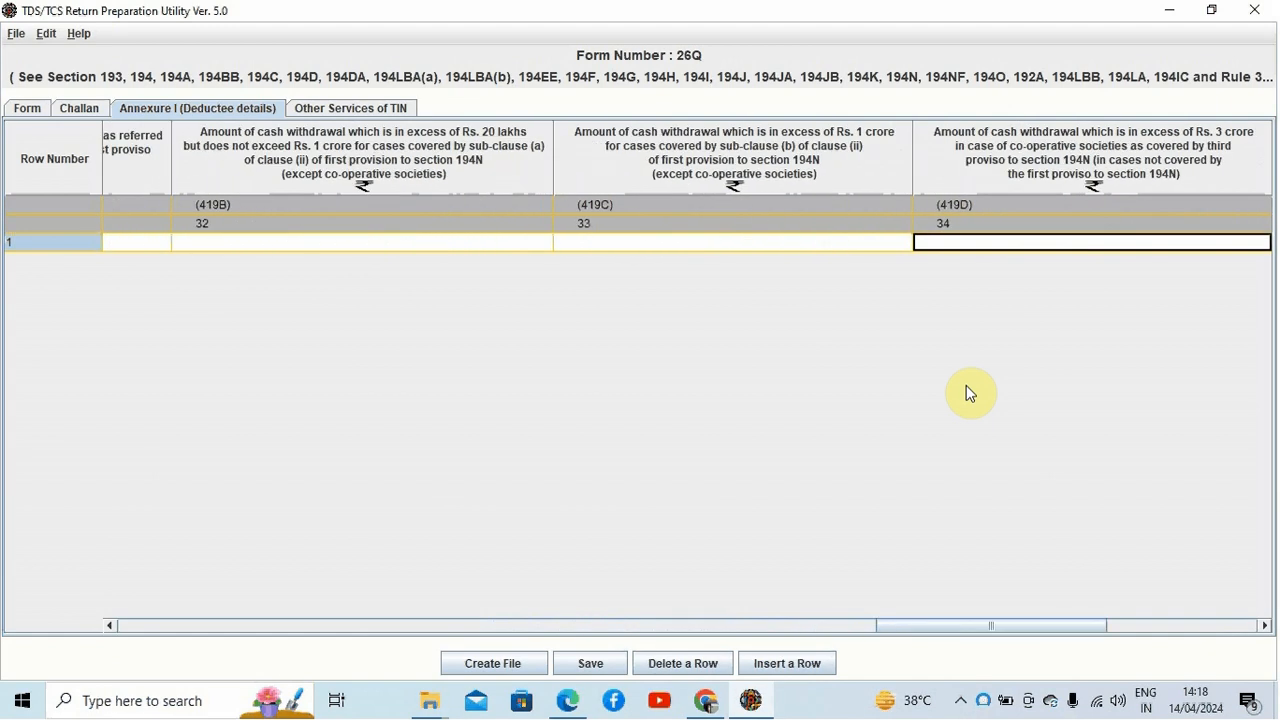
key("Tab")
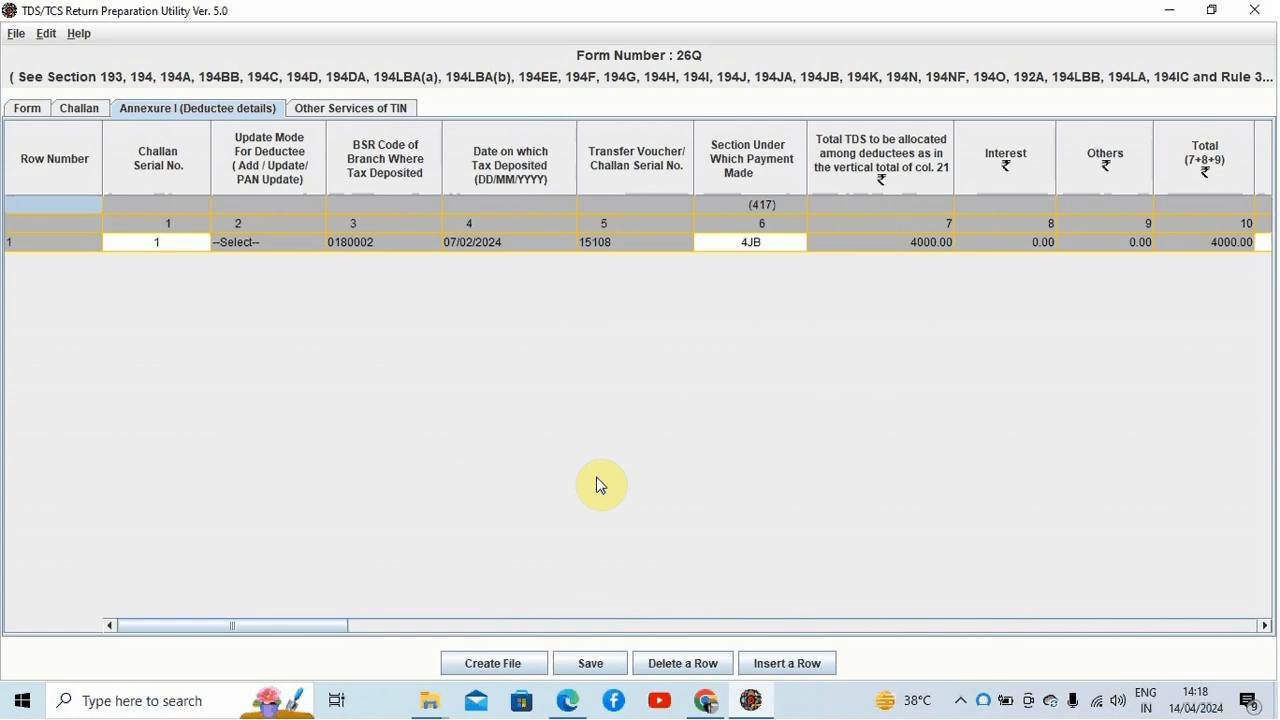
Step: Save the statement to the tds folder, acknowledge the message and switch to the browser
left_click(588, 663)
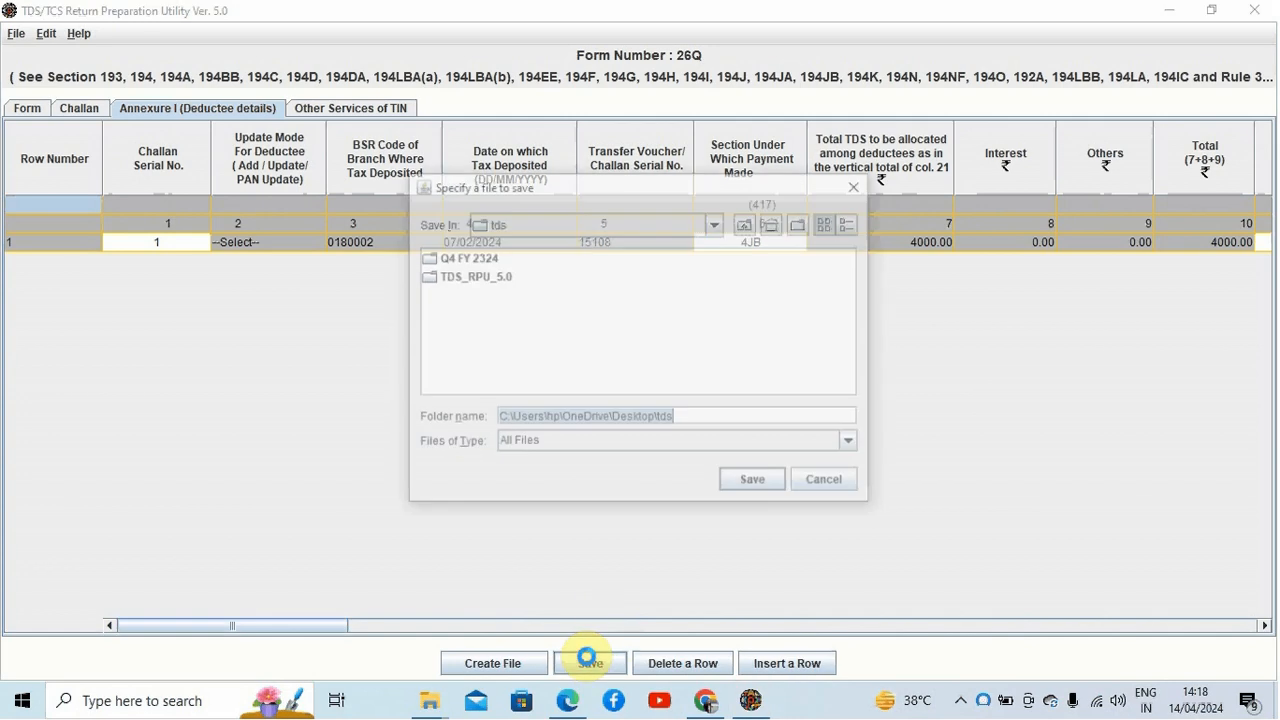
left_click(752, 482)
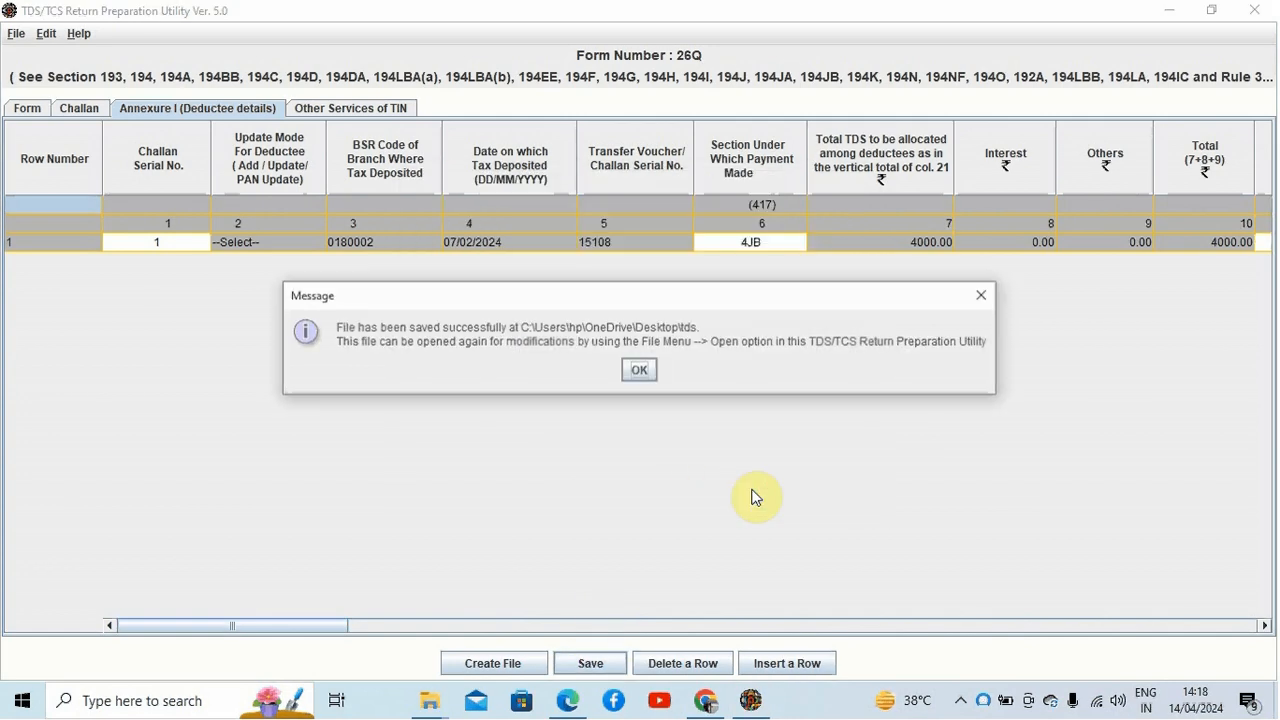
left_click(639, 369)
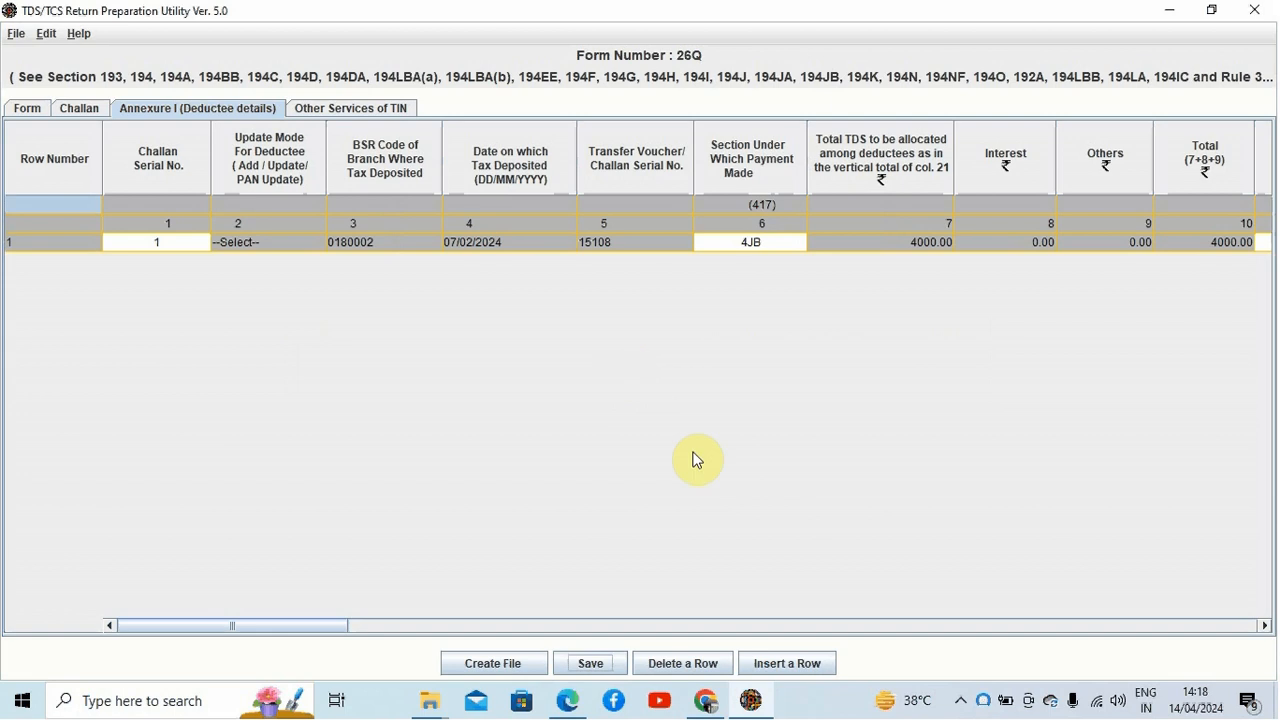
left_click(708, 701)
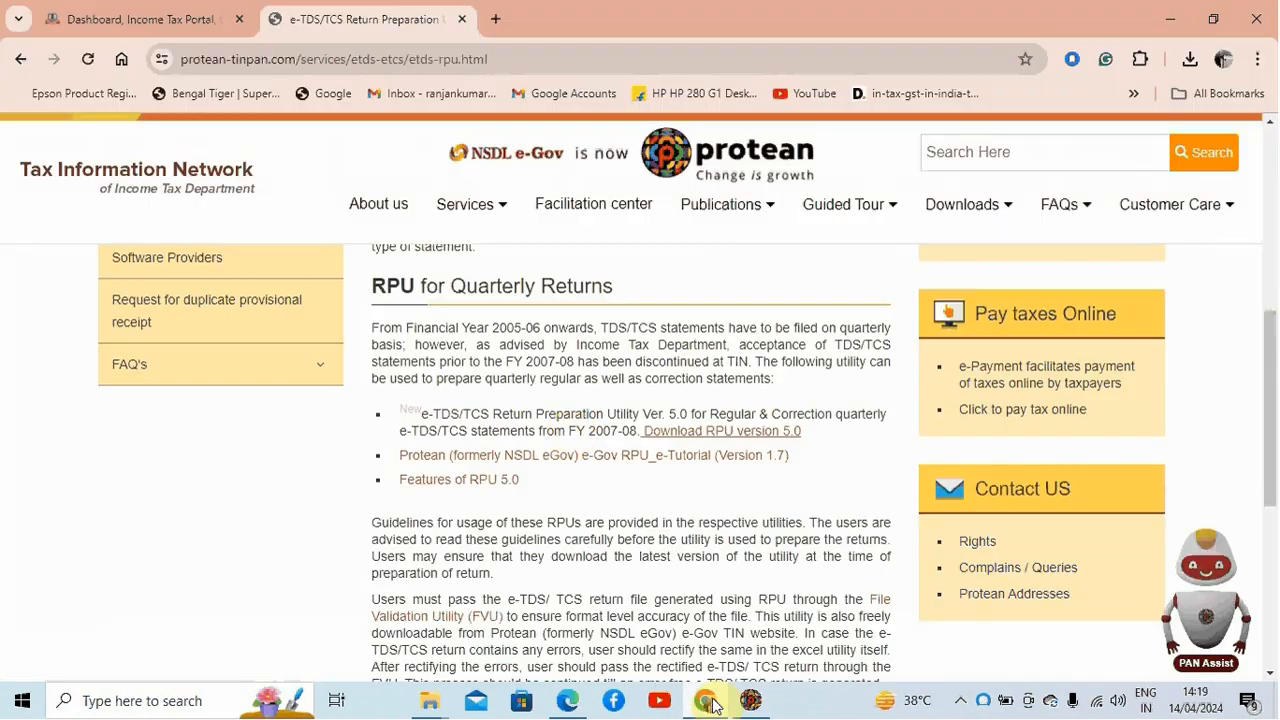
Step: Open the Challan Status Inquiry (CSI) File section under e-Pay Tax on the income tax e-filing portal
left_click(141, 14)
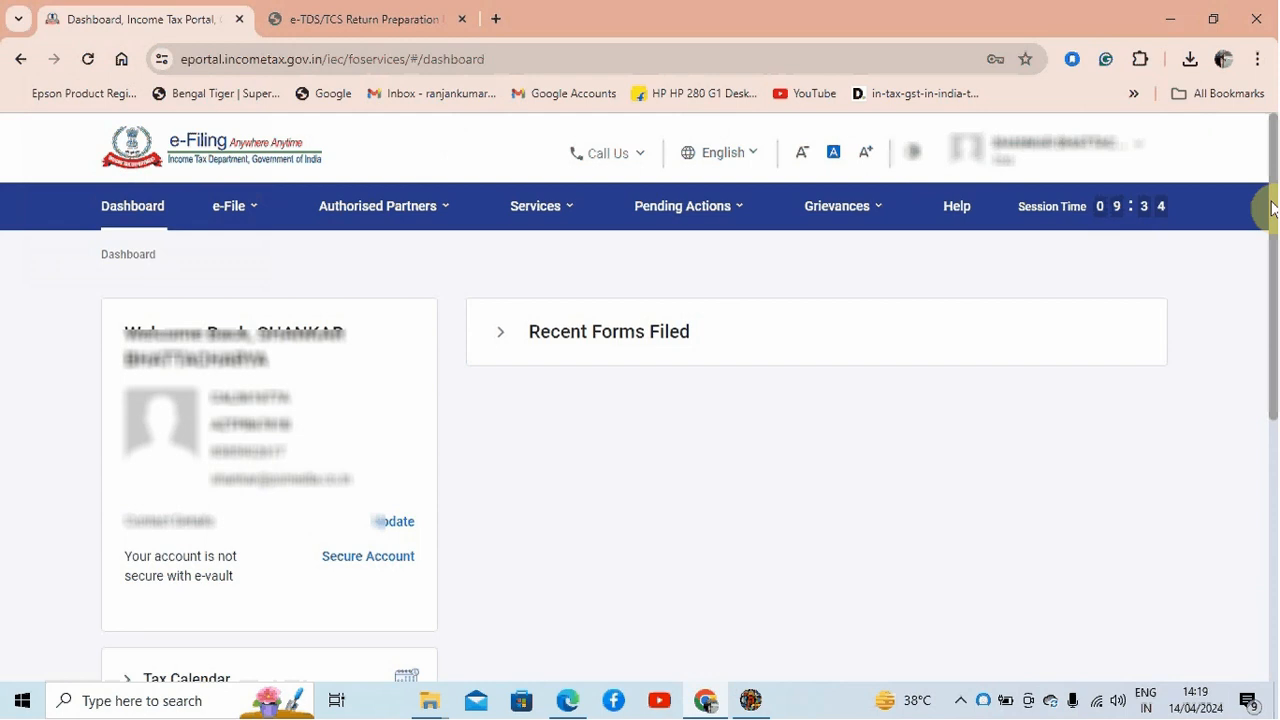
mouse_move(247, 213)
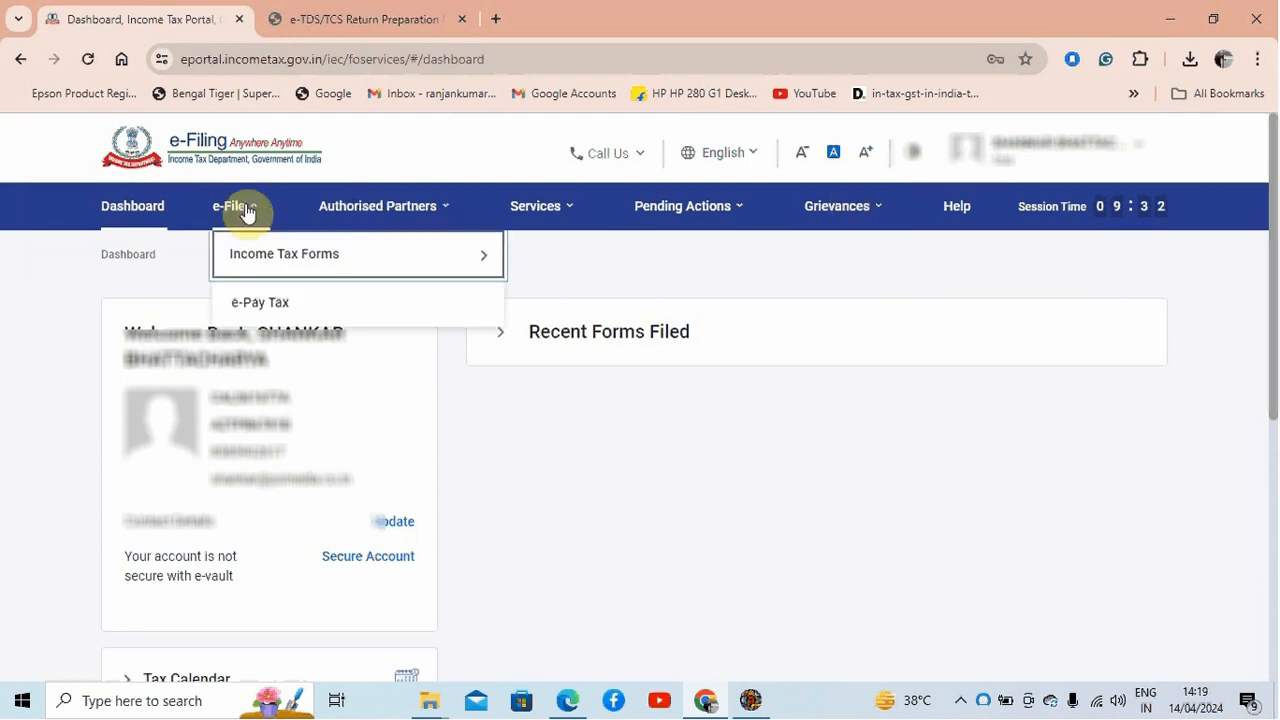
left_click(278, 304)
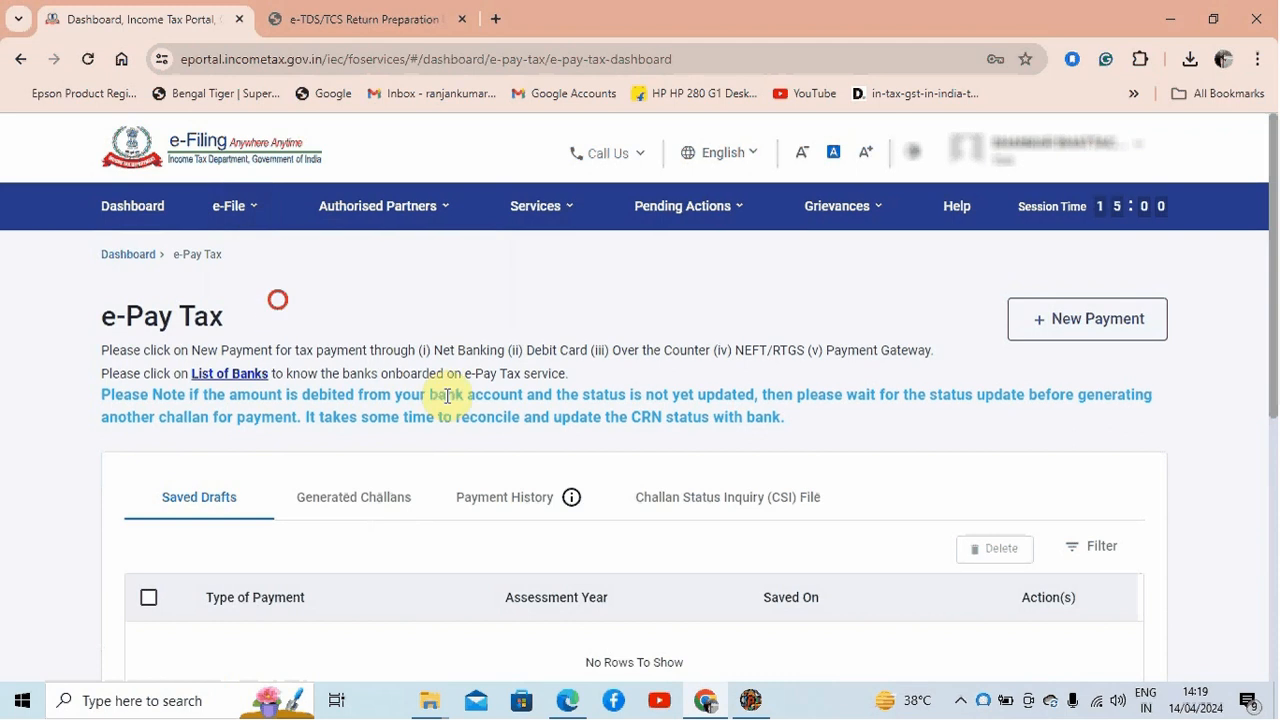
left_click(735, 505)
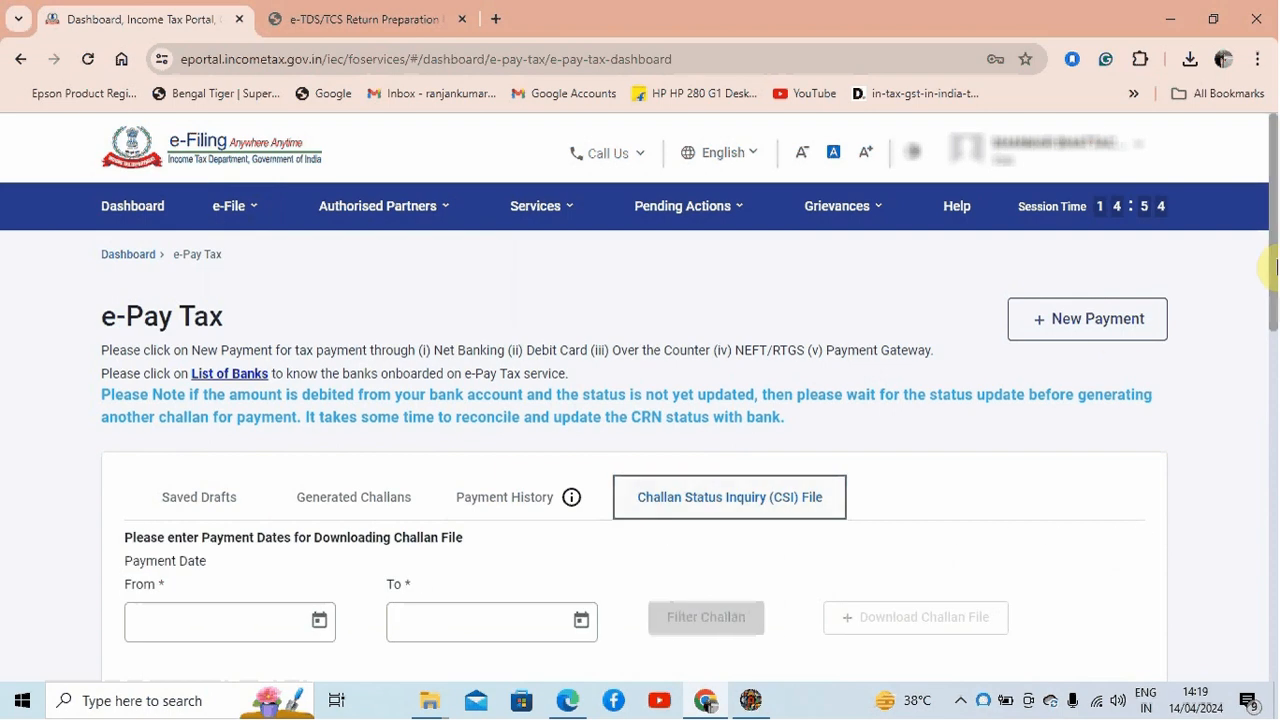
Step: Filter challans for payment dates from 01-Jan-2024 to 14-Apr-2024
left_click_drag(1271, 247, 1267, 319)
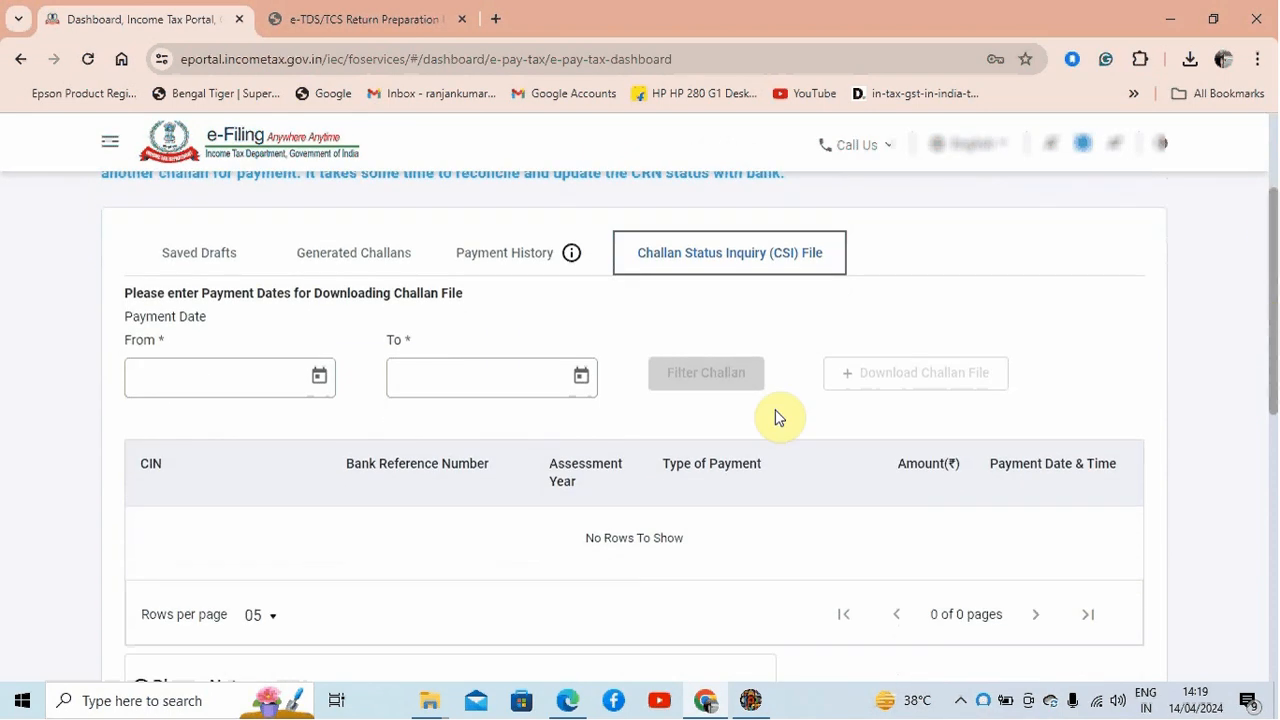
left_click(319, 377)
left_click(339, 440)
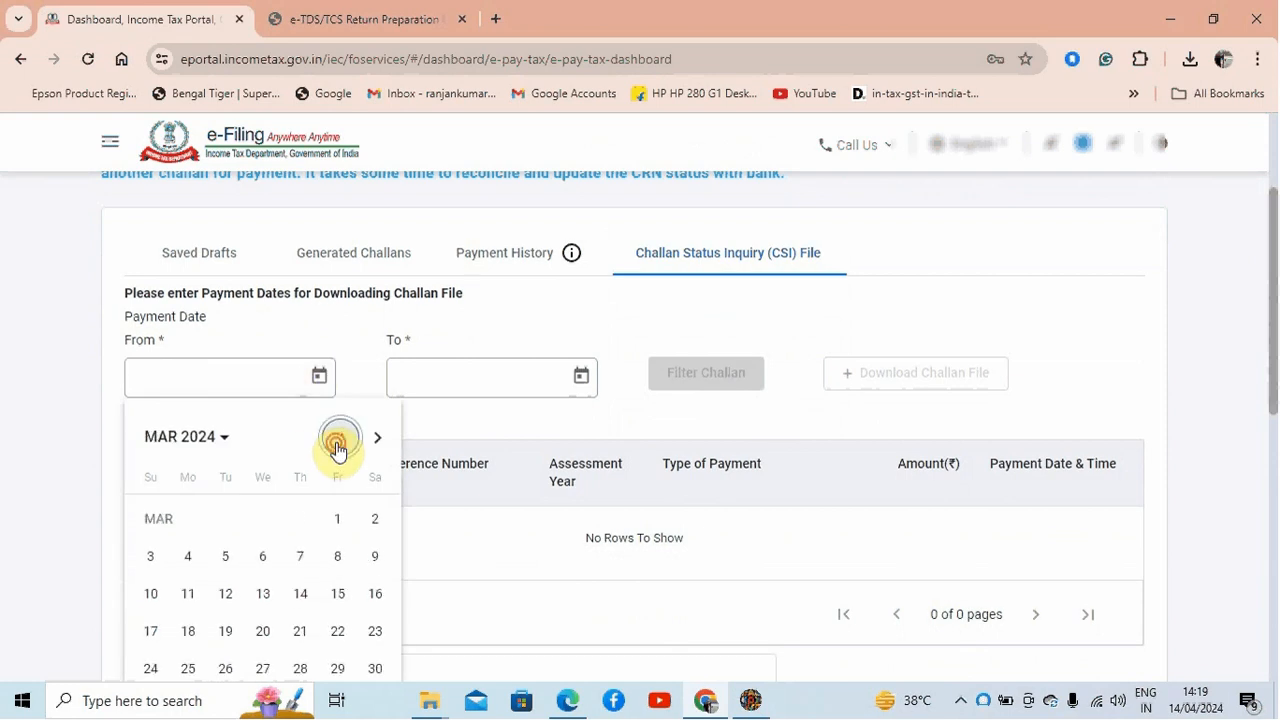
left_click(338, 442)
left_click(339, 441)
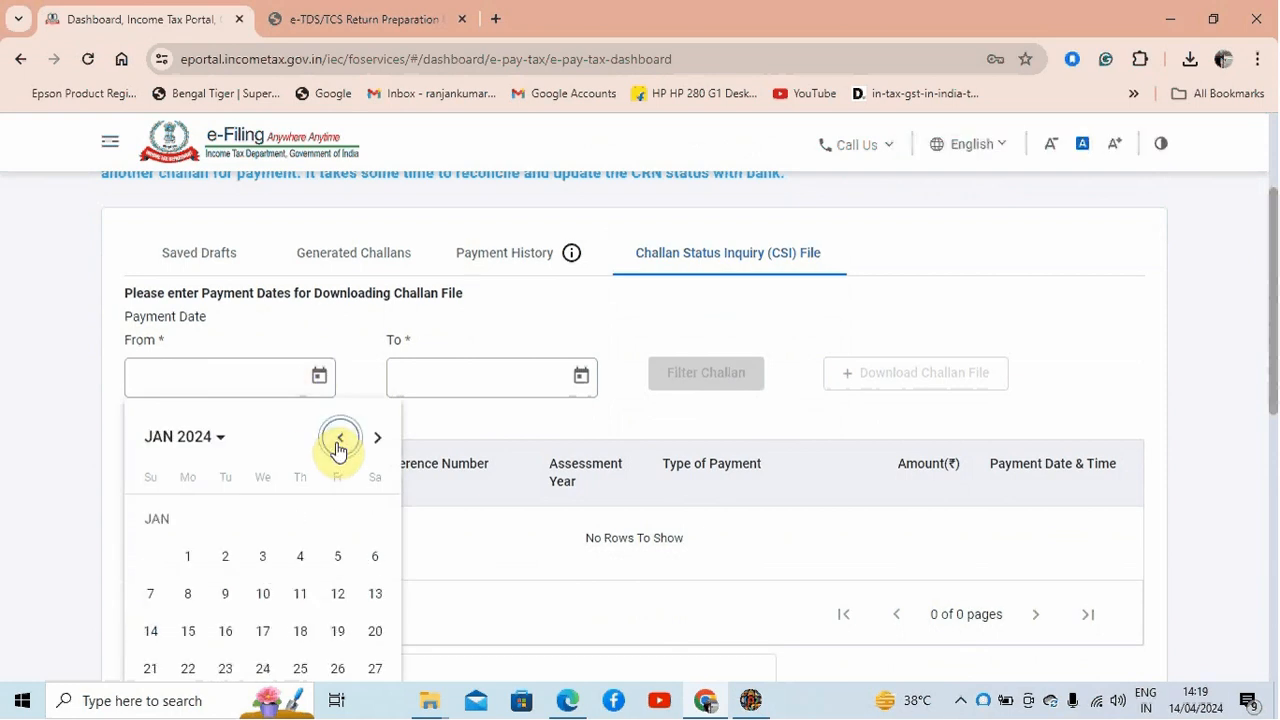
left_click(187, 558)
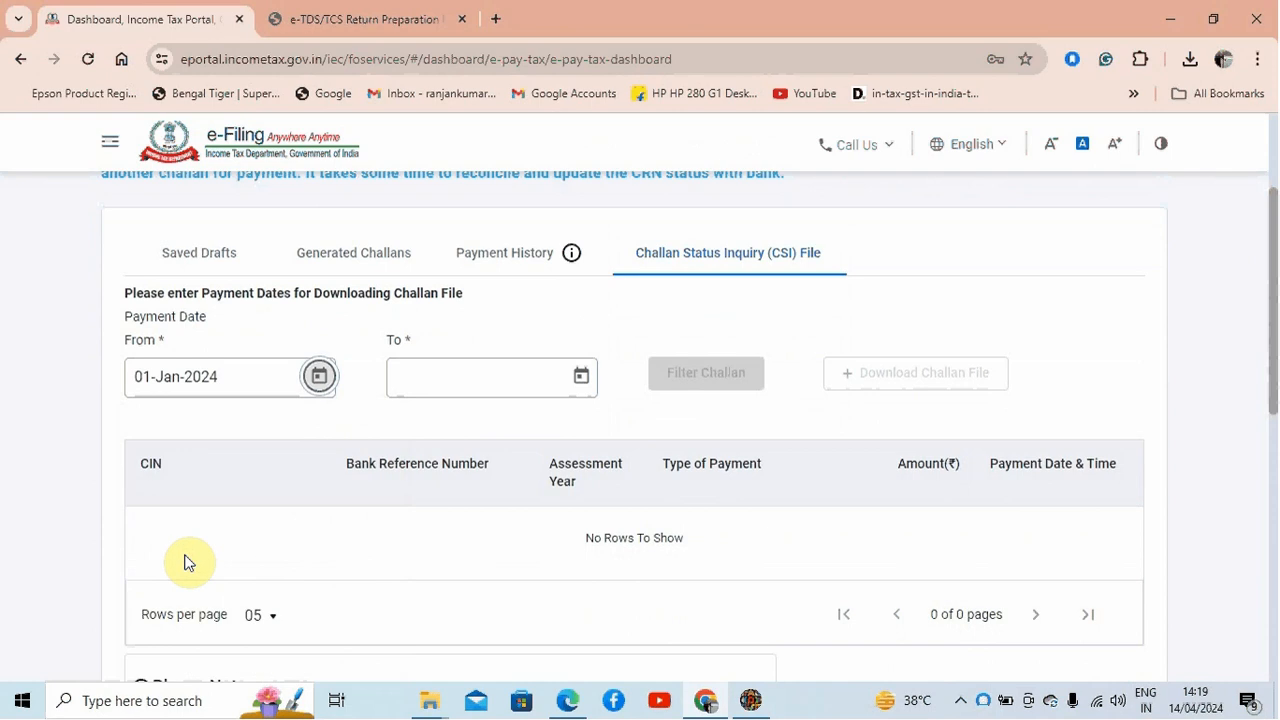
left_click(580, 378)
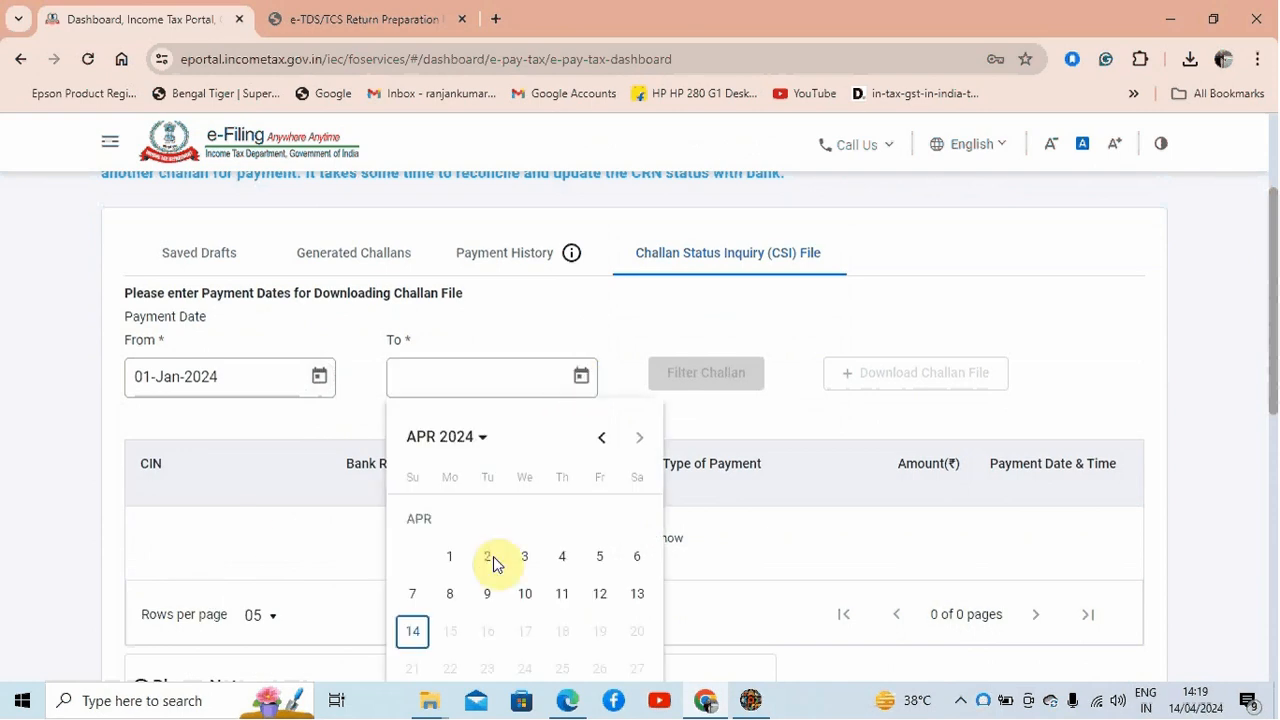
left_click(422, 645)
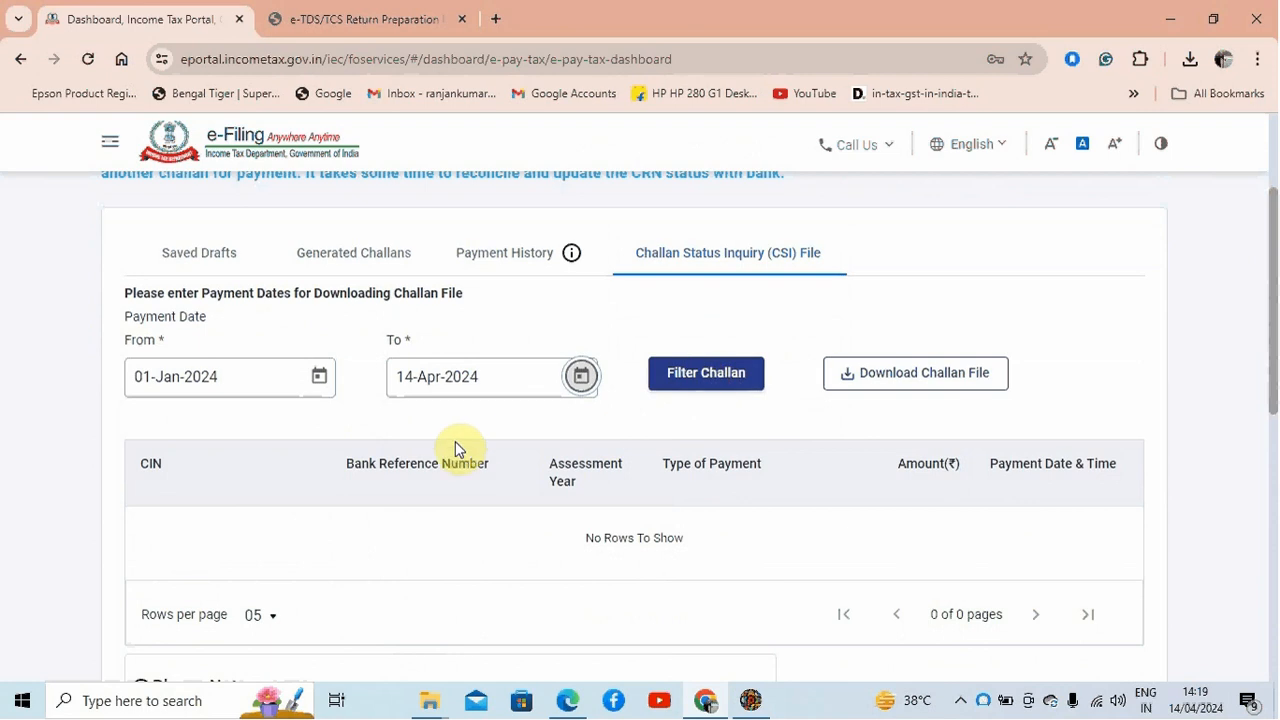
left_click(706, 374)
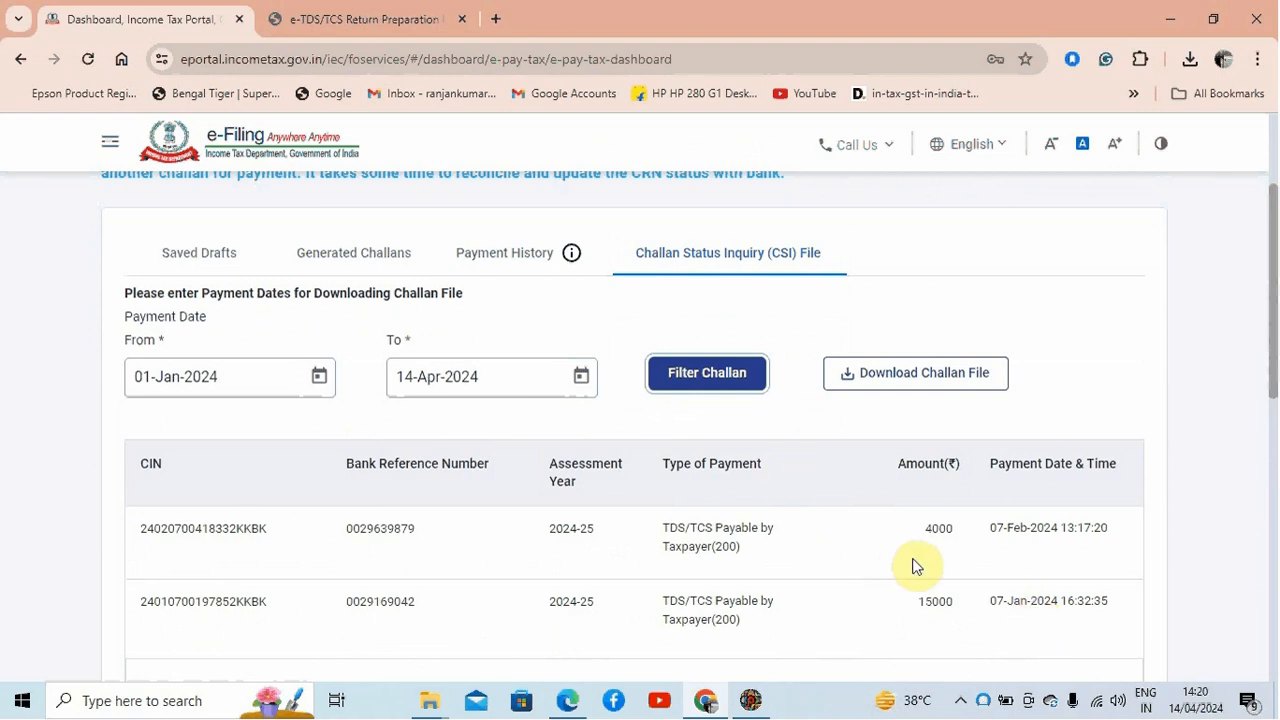
Step: Download the challan CSI file and show it in the Downloads folder
left_click(920, 372)
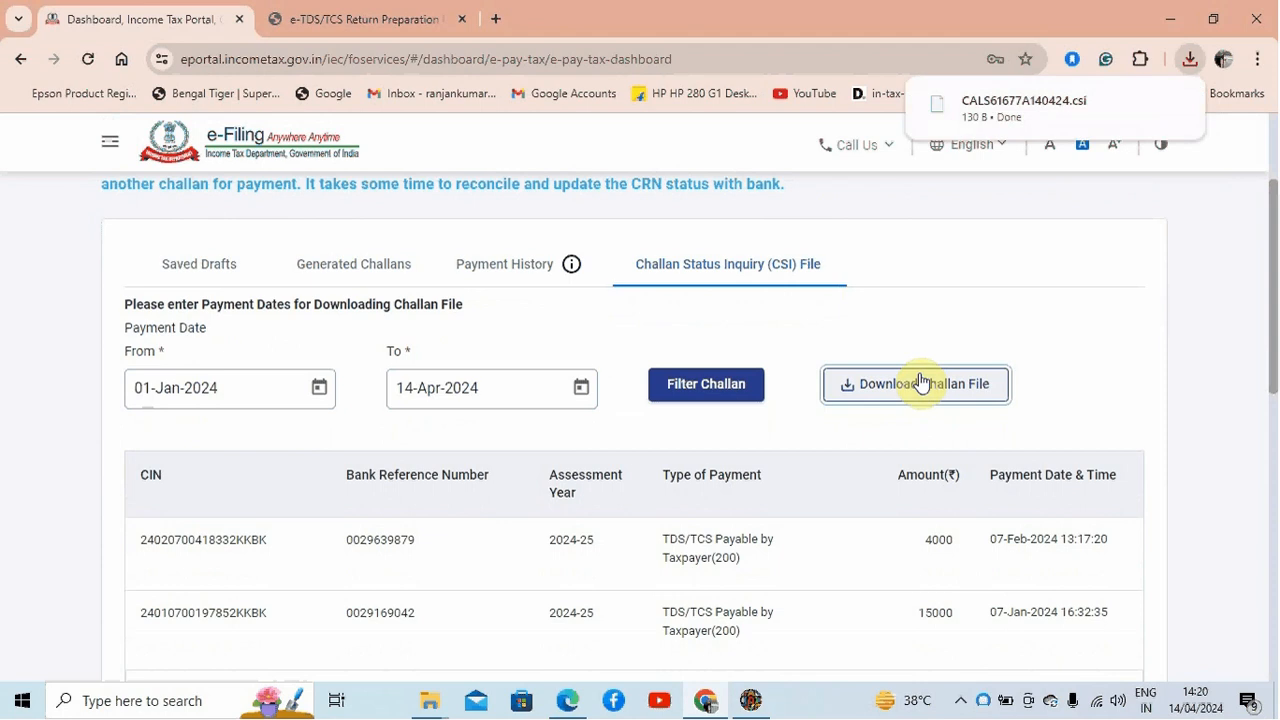
left_click(1142, 110)
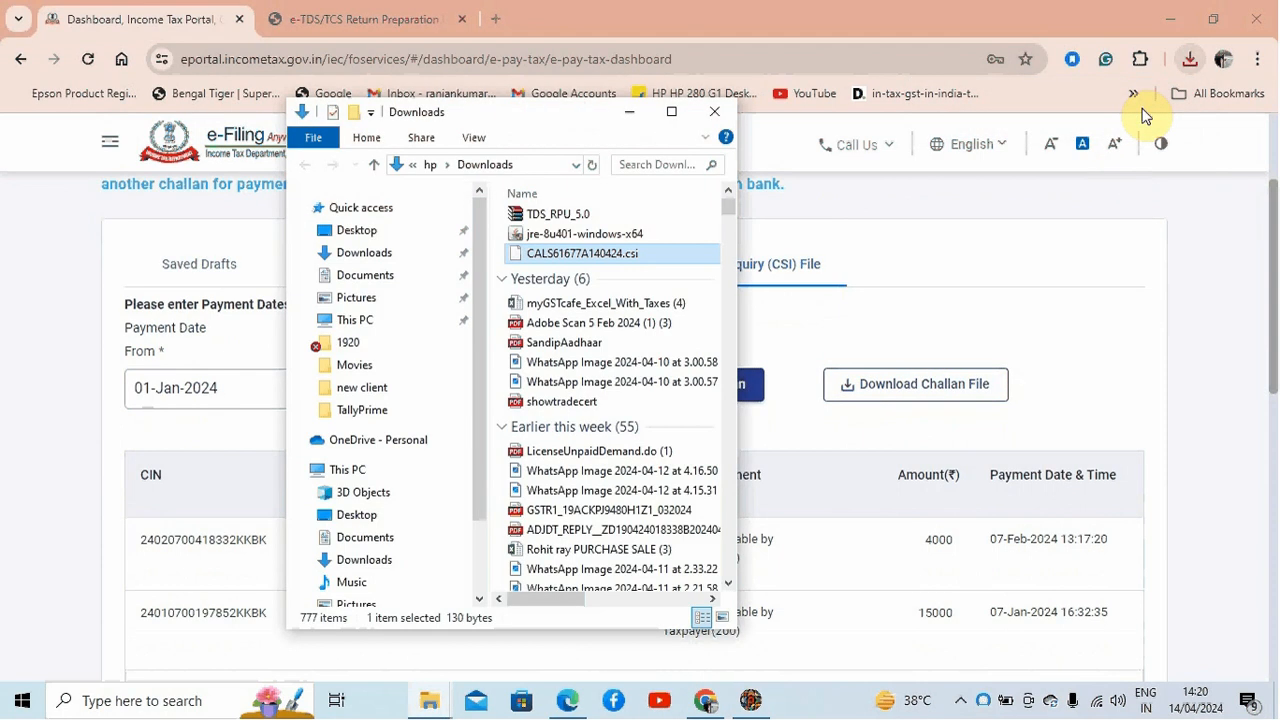
left_click(672, 111)
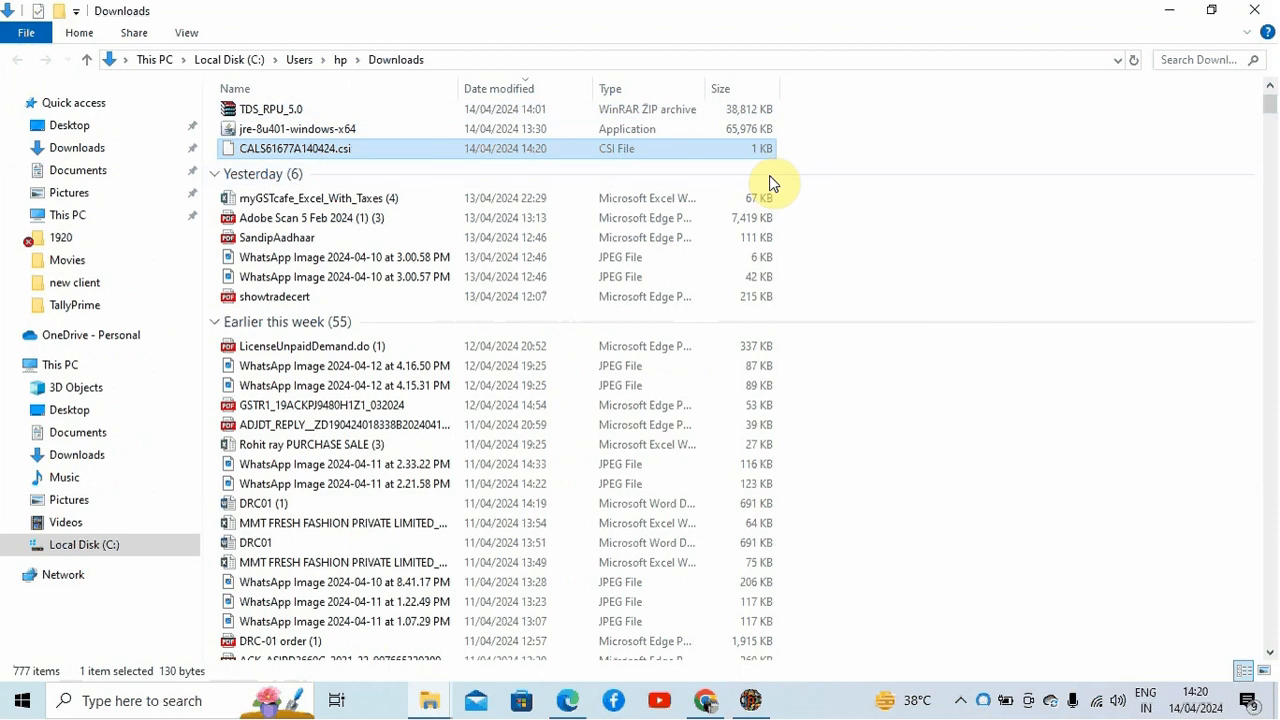
Step: Minimise the open windows and open the tds folder on the desktop
left_click(1157, 9)
left_click(1156, 9)
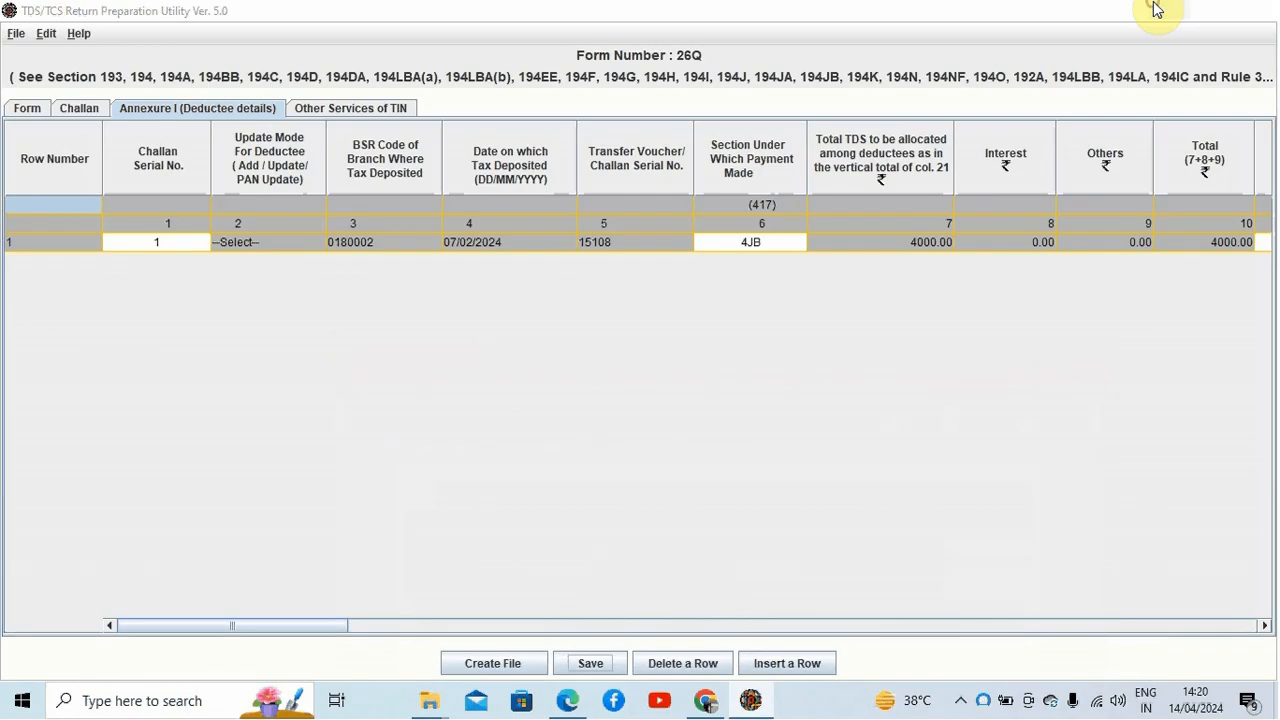
left_click(1156, 9)
left_click(1155, 9)
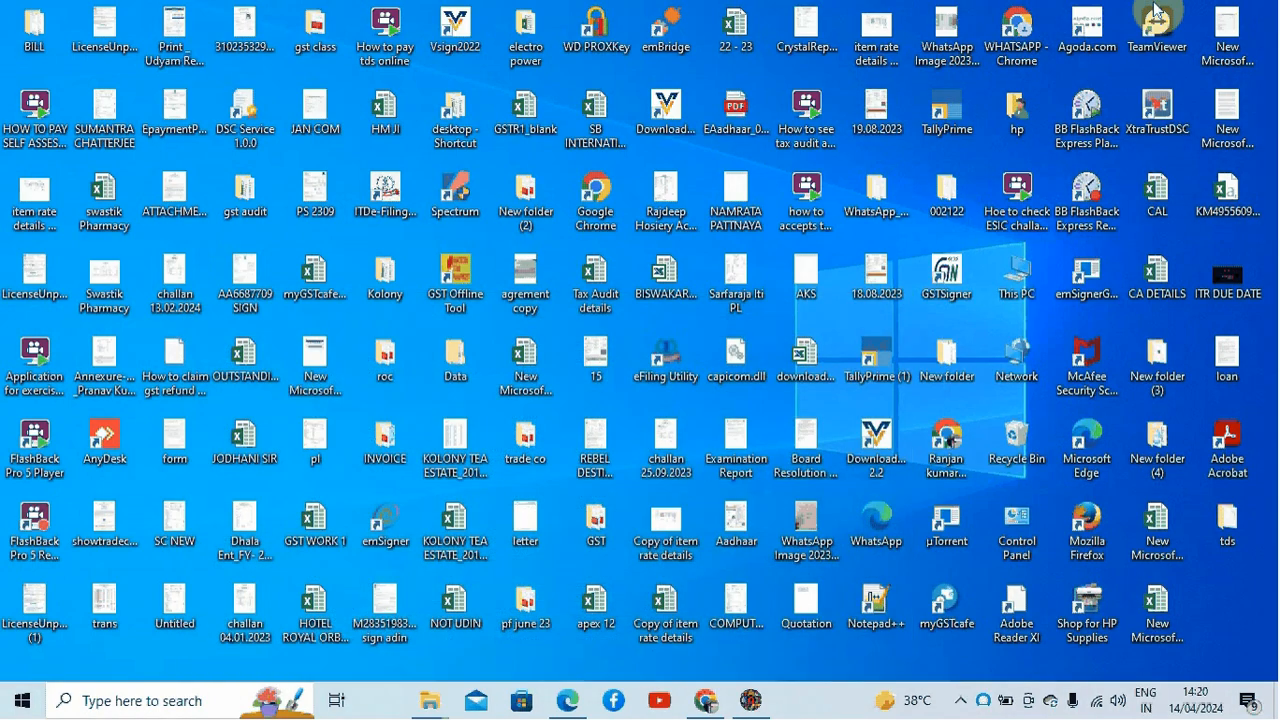
double_click(1228, 518)
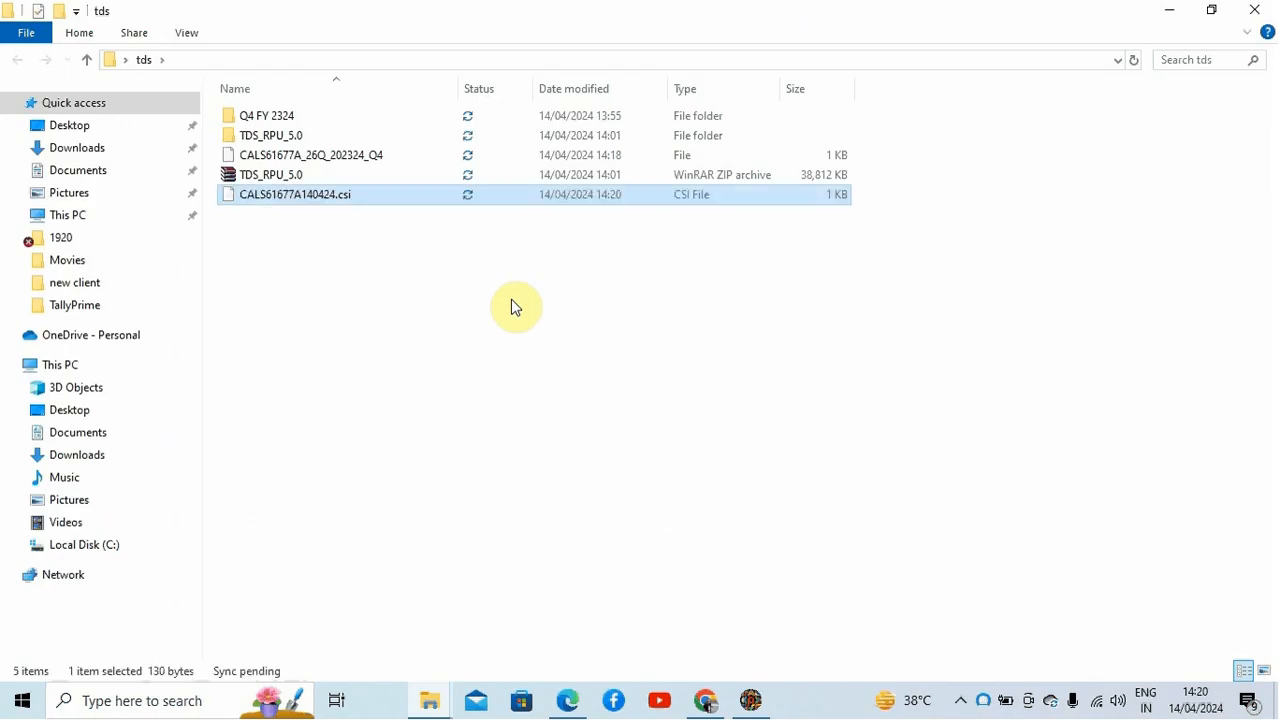
left_click(751, 700)
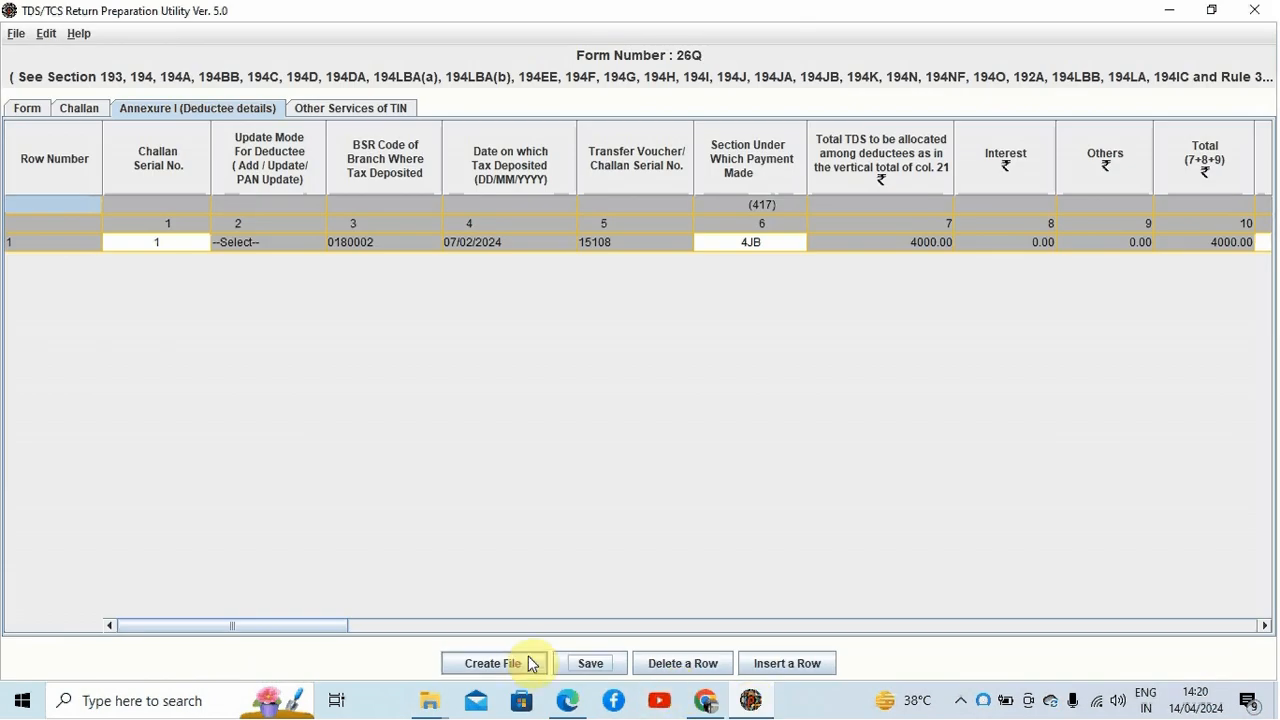
left_click(517, 666)
left_click(518, 666)
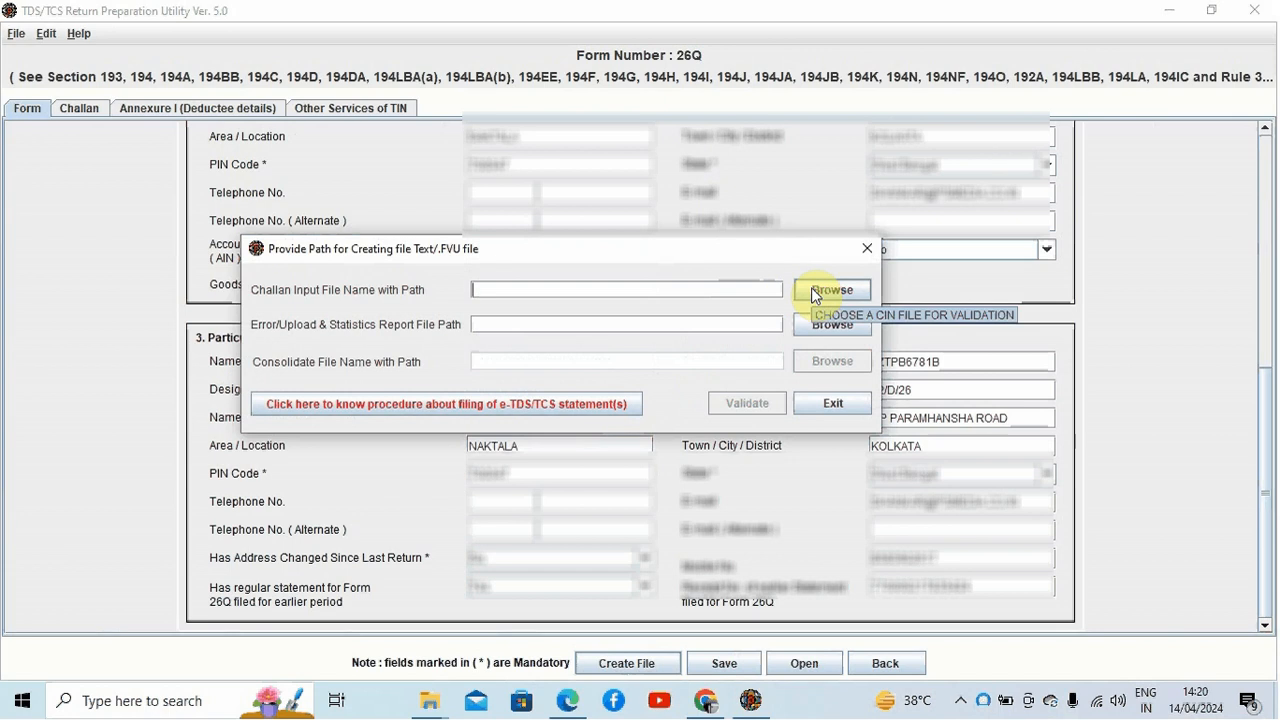
left_click(829, 289)
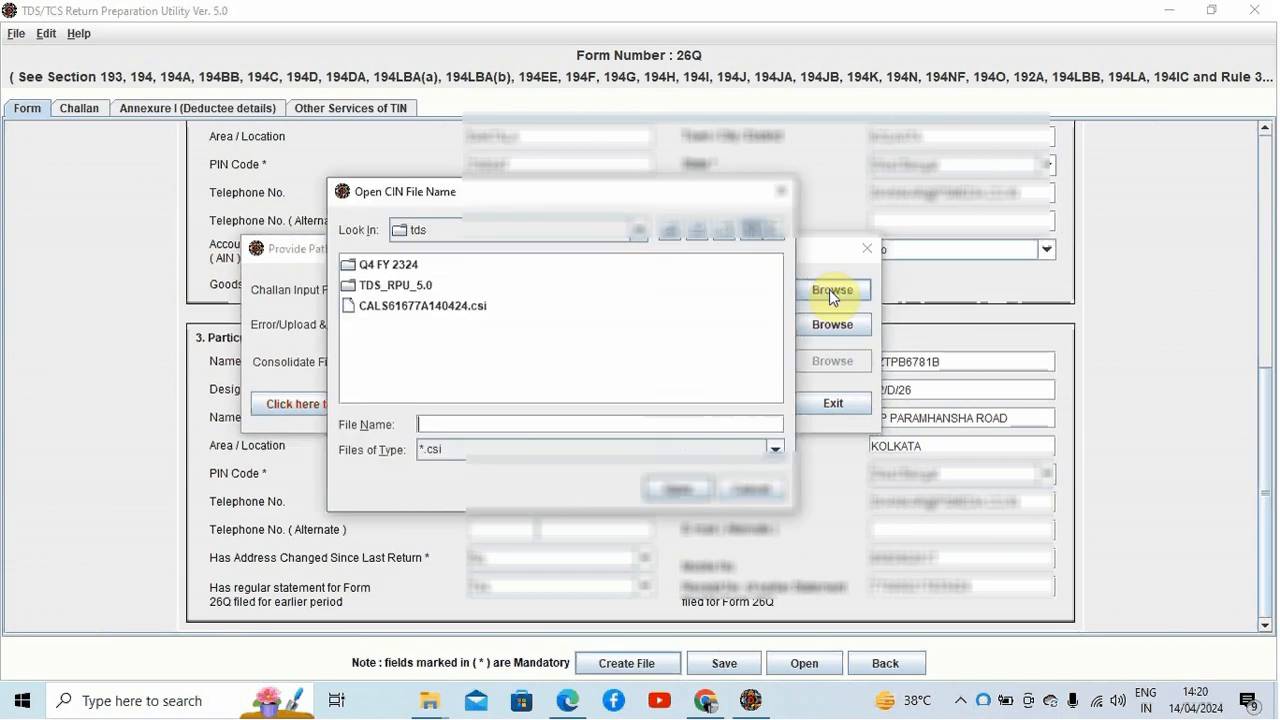
left_click(473, 313)
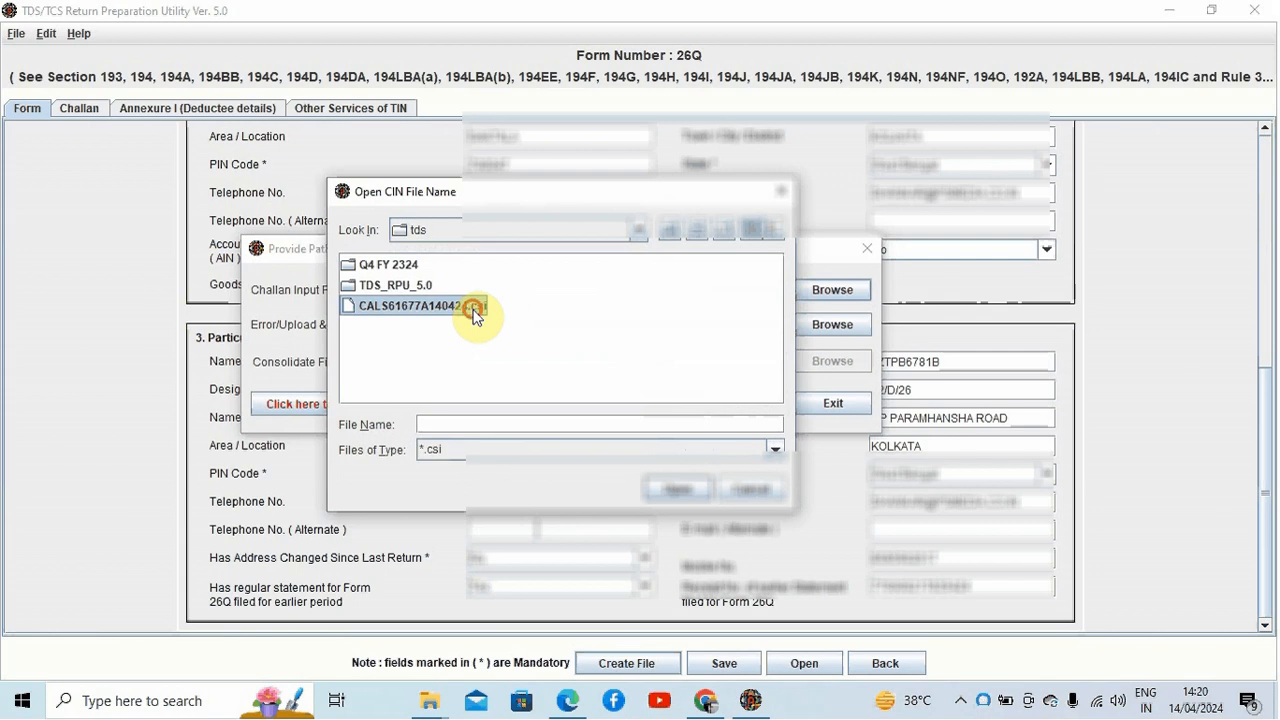
left_click(677, 489)
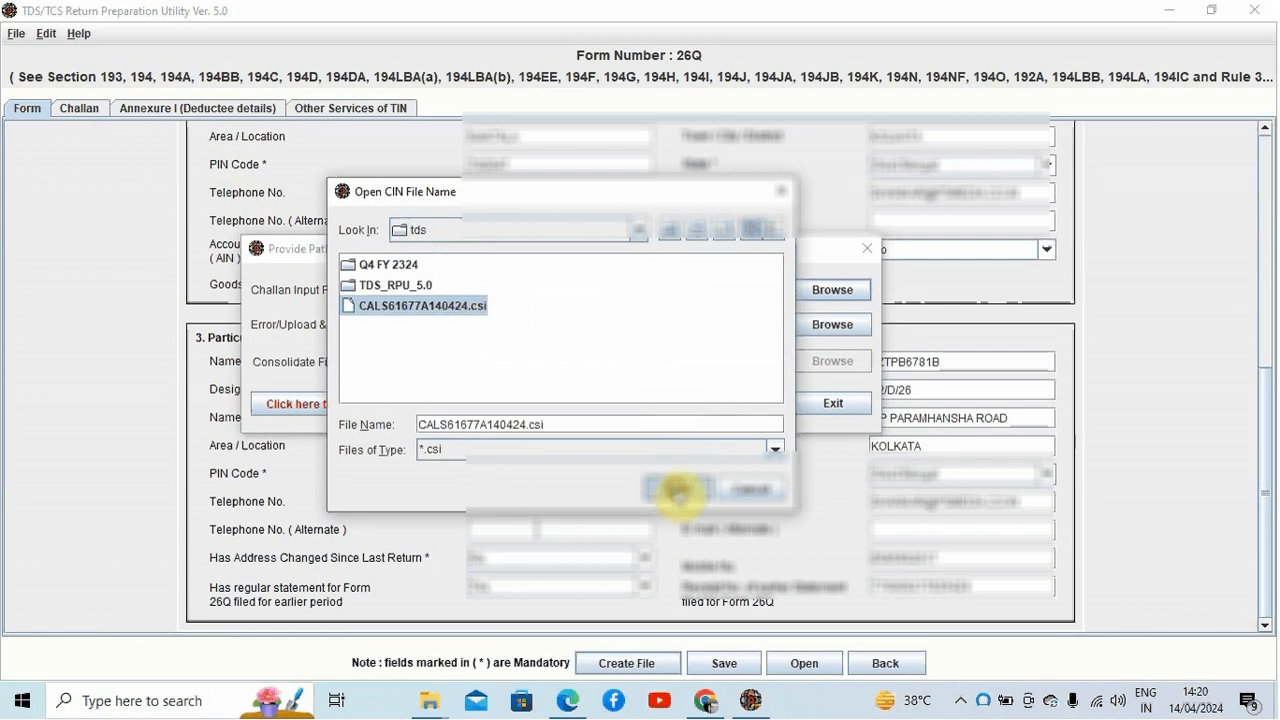
Step: Set the error/upload report path to 26QRQ4 in the tds folder, validate the file and acknowledge the messages
left_click(832, 324)
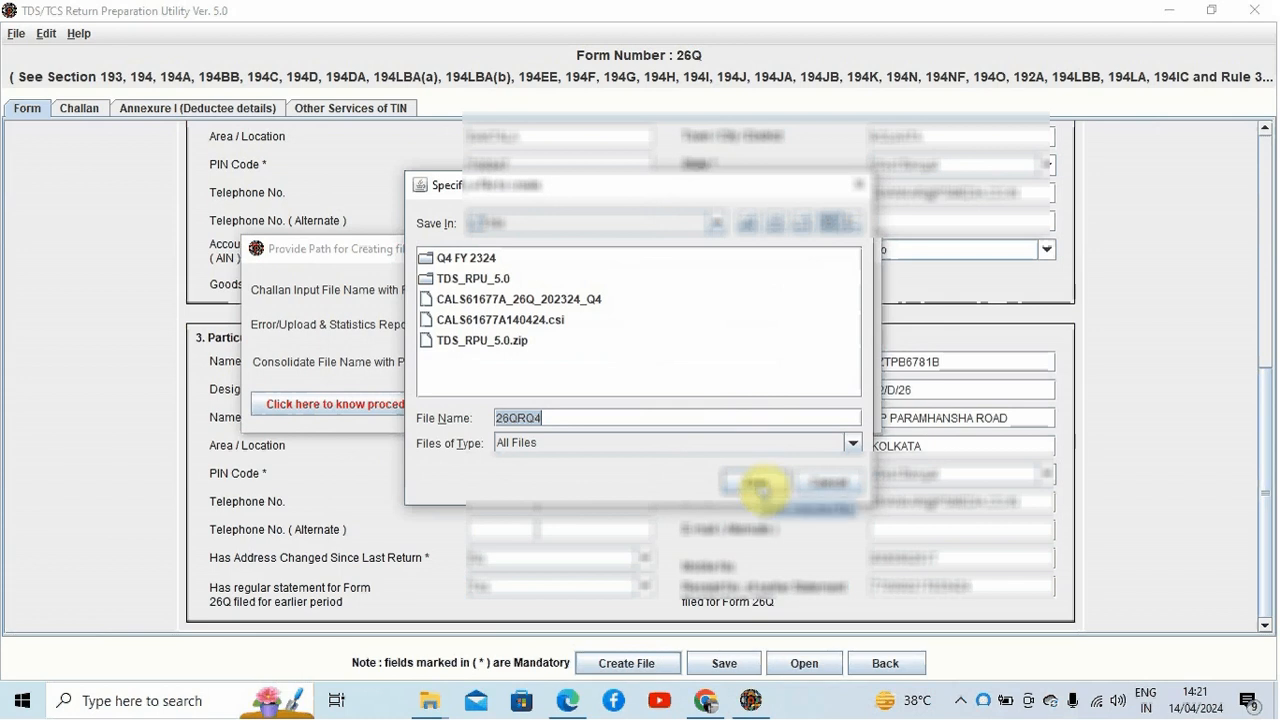
left_click(757, 484)
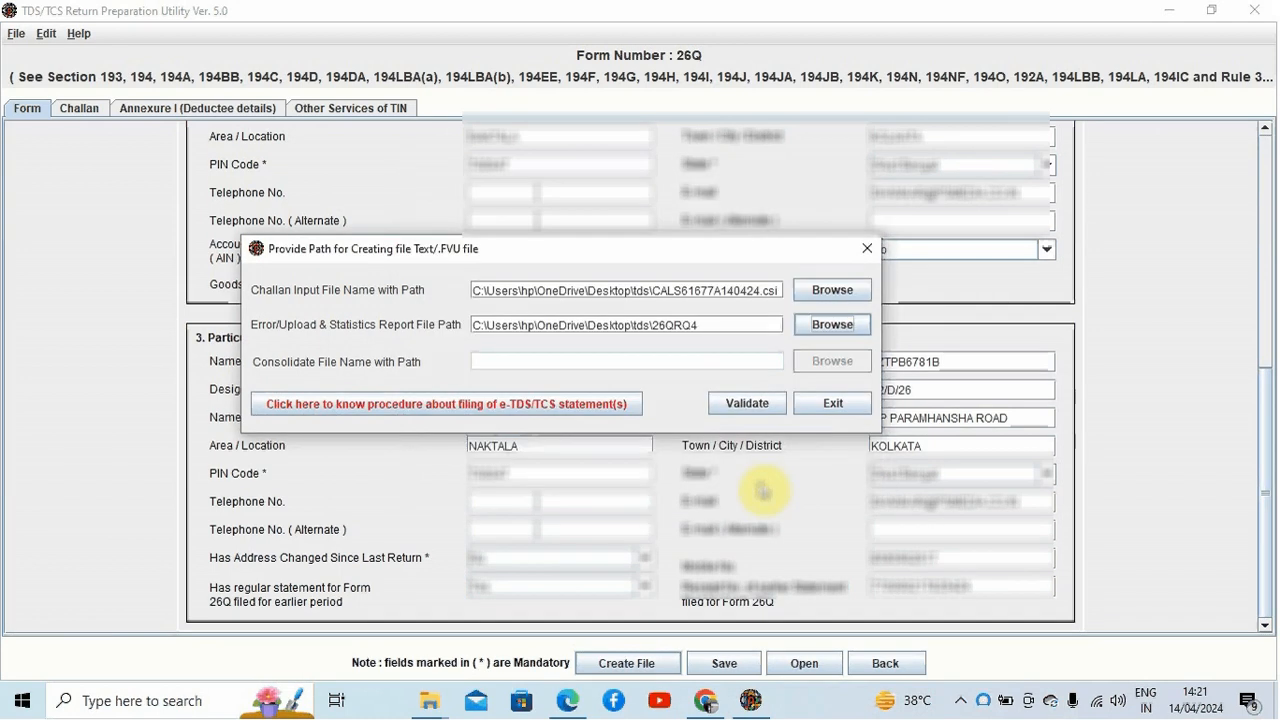
left_click(758, 405)
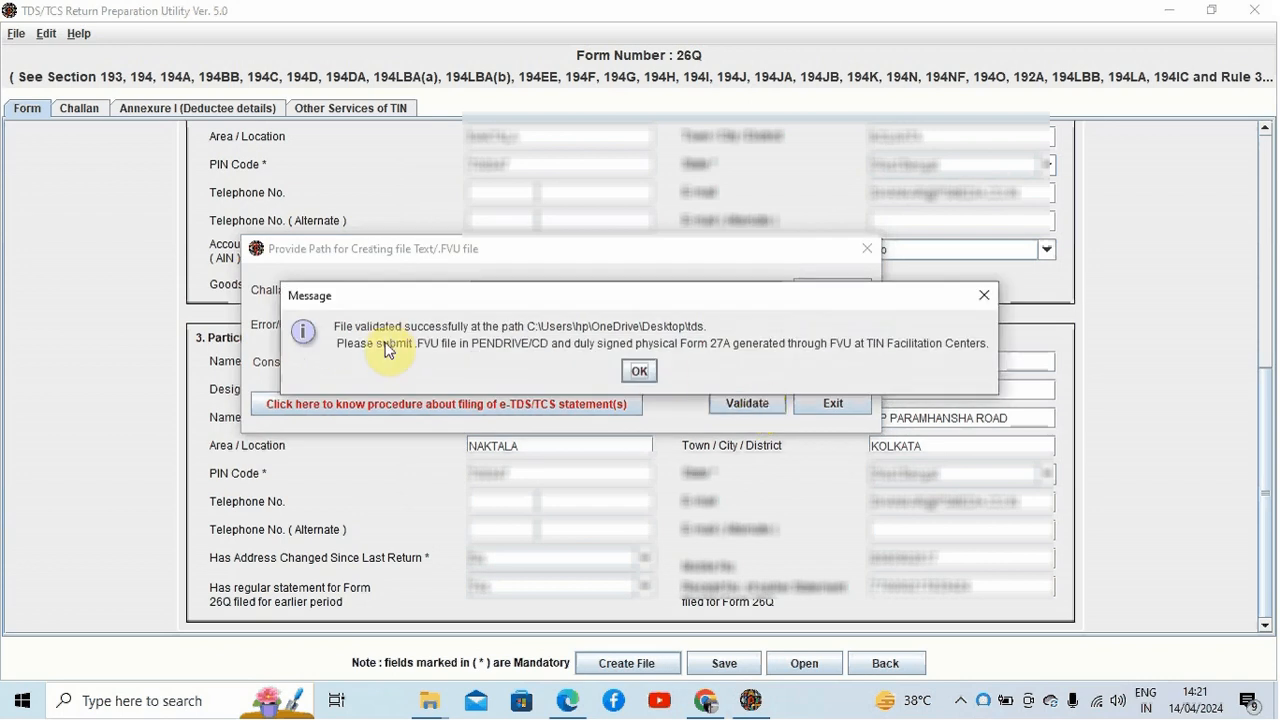
left_click(639, 371)
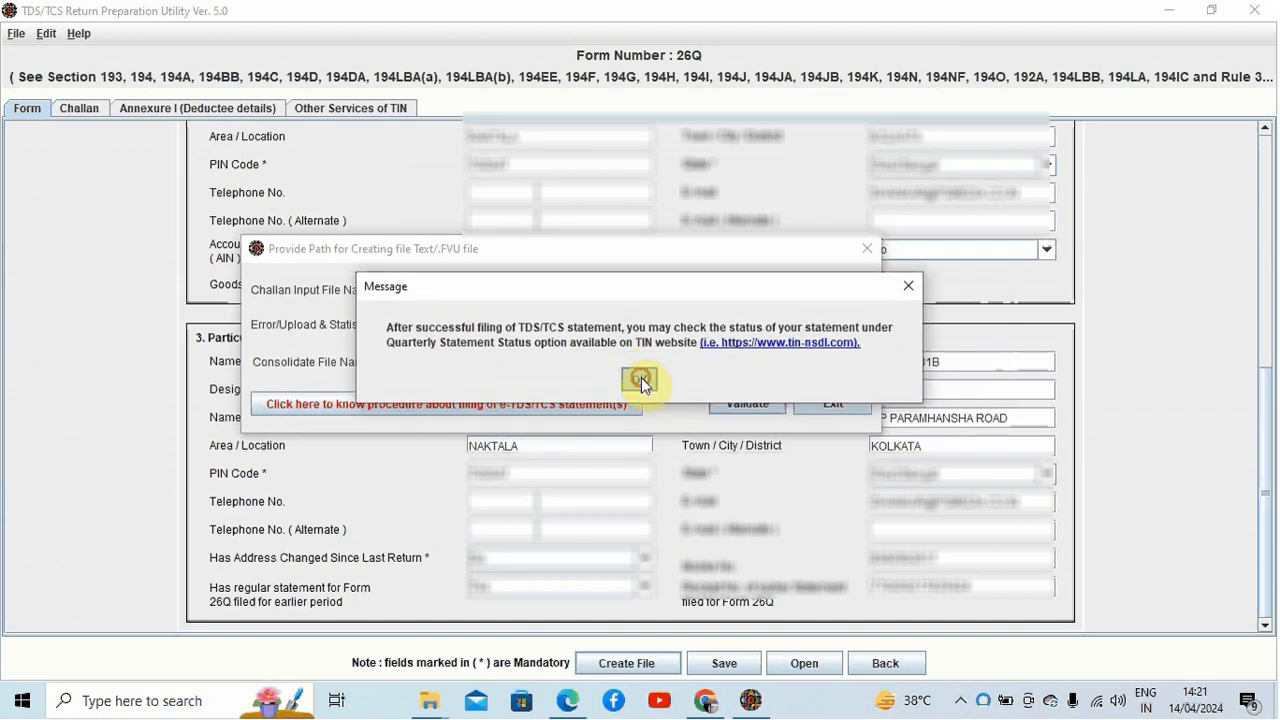
left_click(640, 376)
left_click(666, 359)
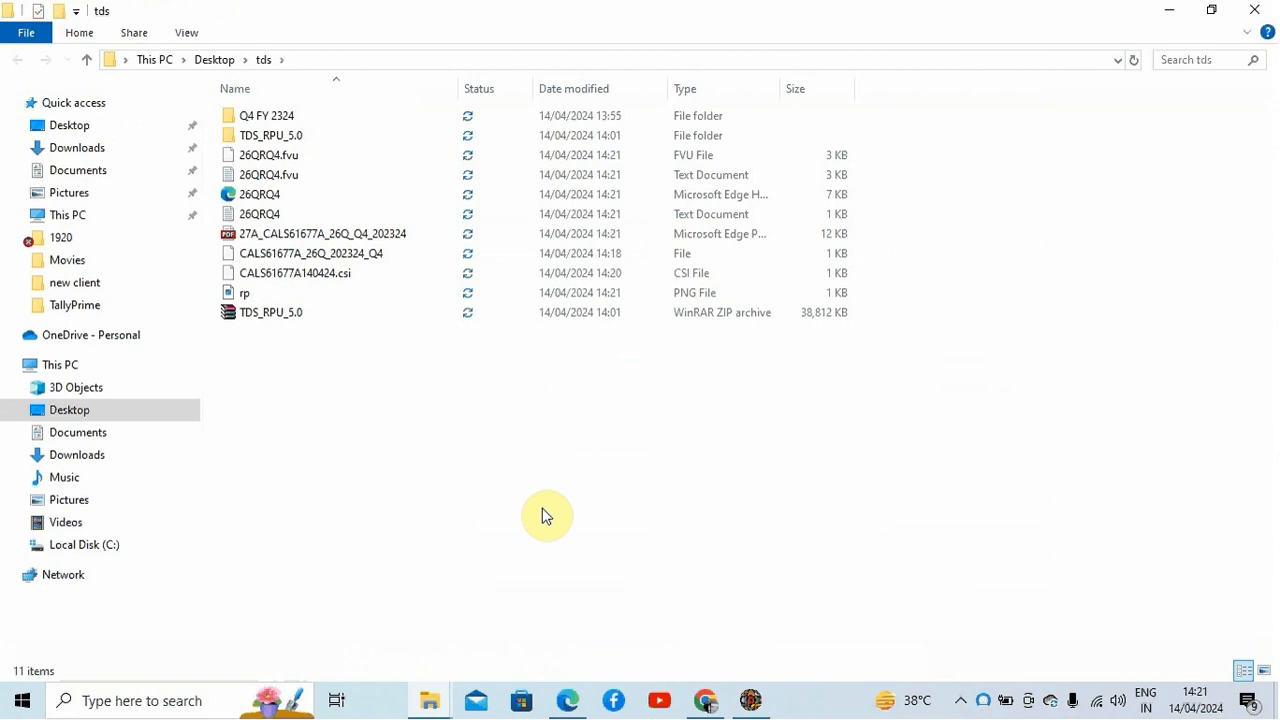
Step: Examine the generated FVU, text and Form 27A files in the tds folder
left_click(330, 238)
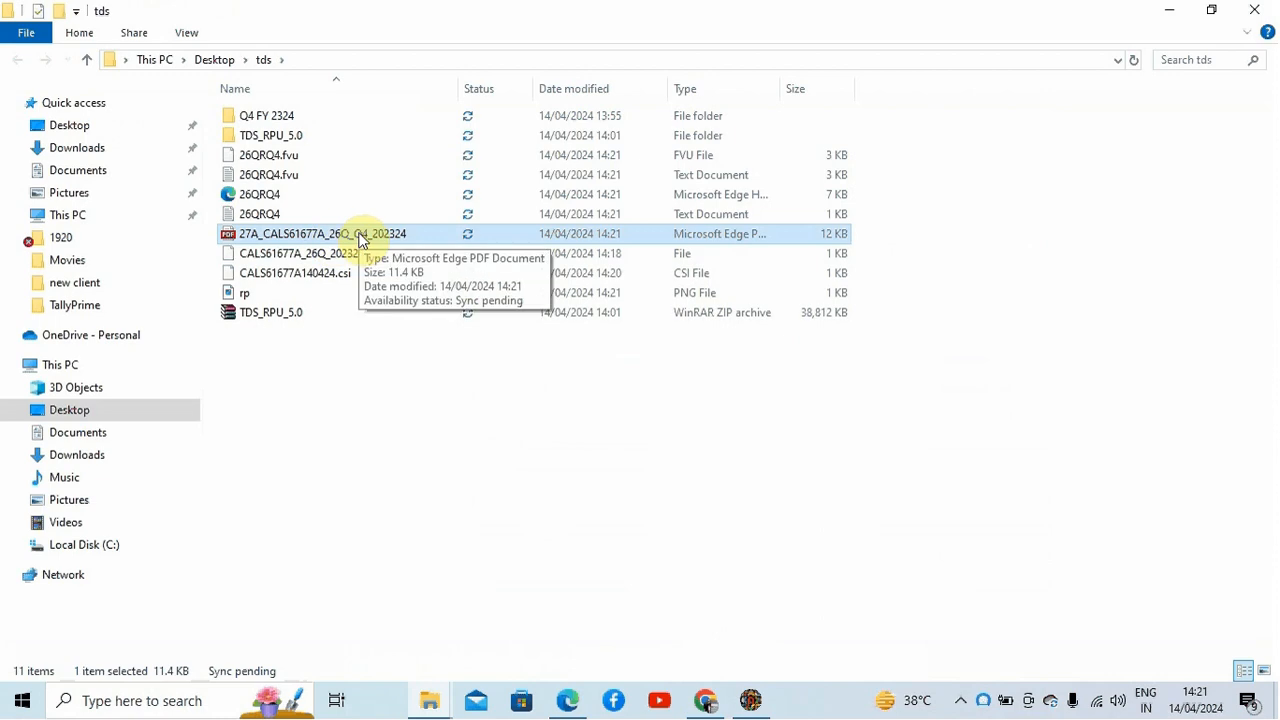
left_click(348, 178)
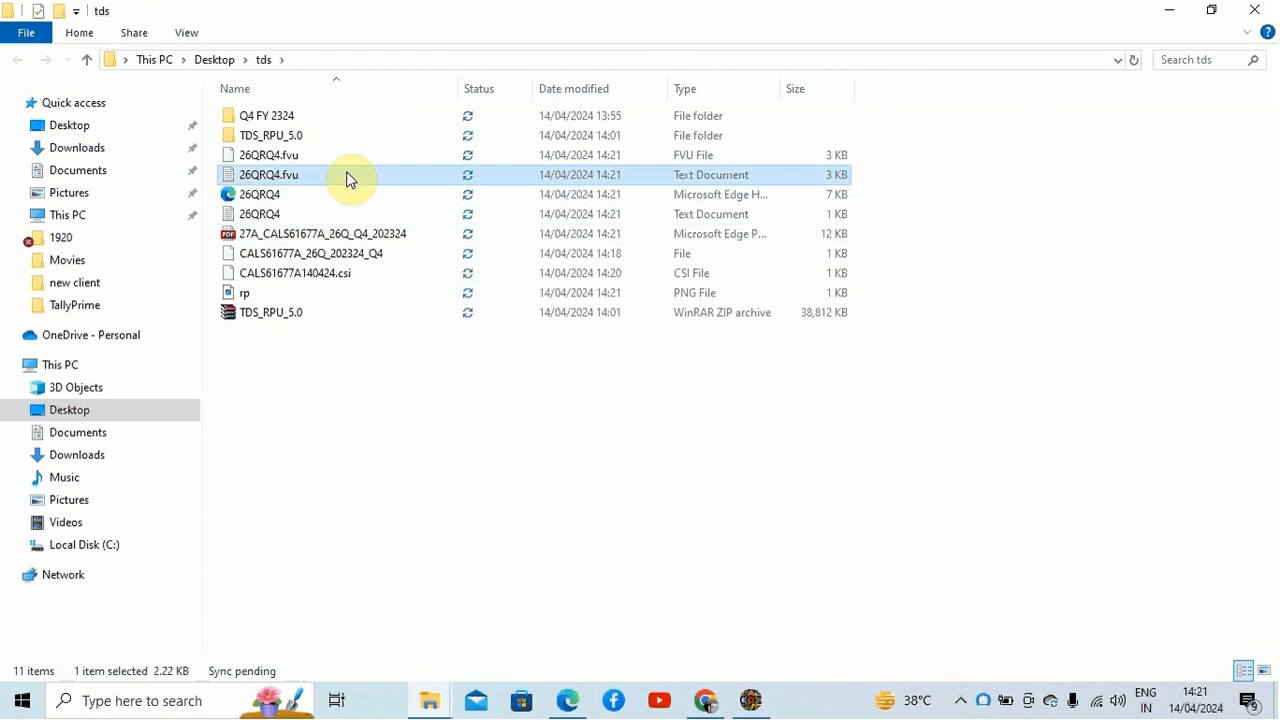
left_click(686, 155)
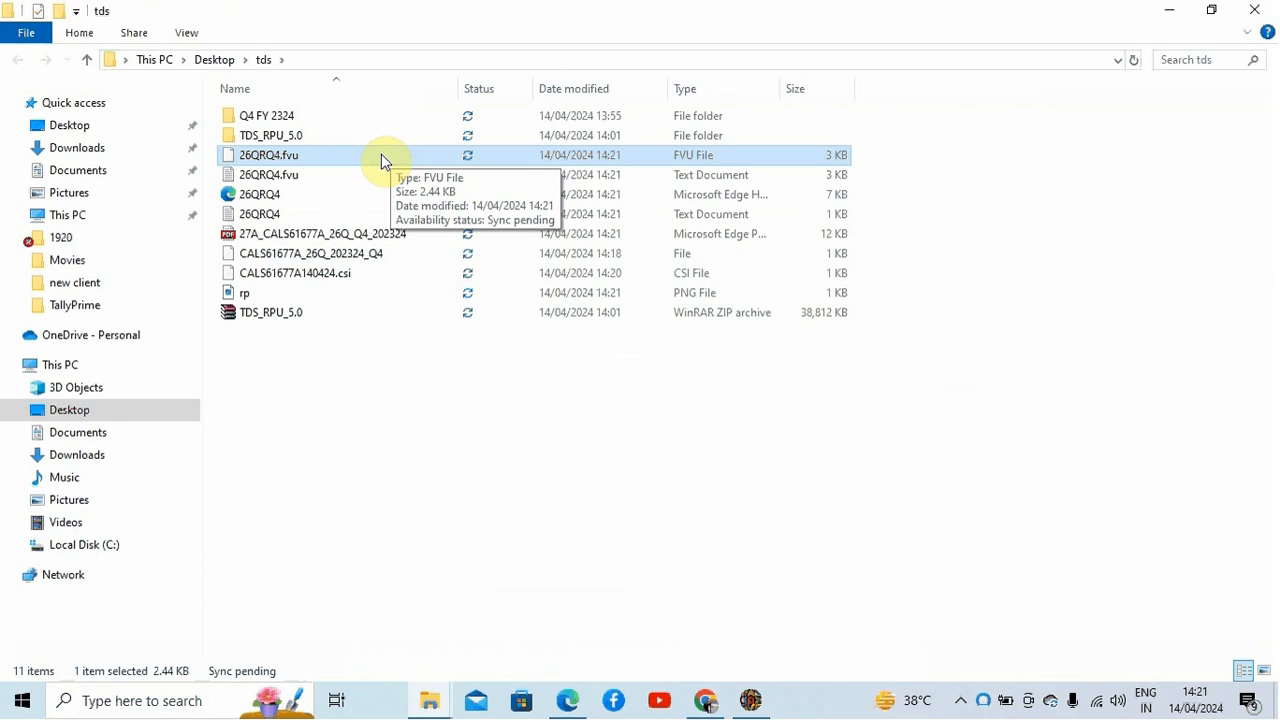
left_click(362, 234)
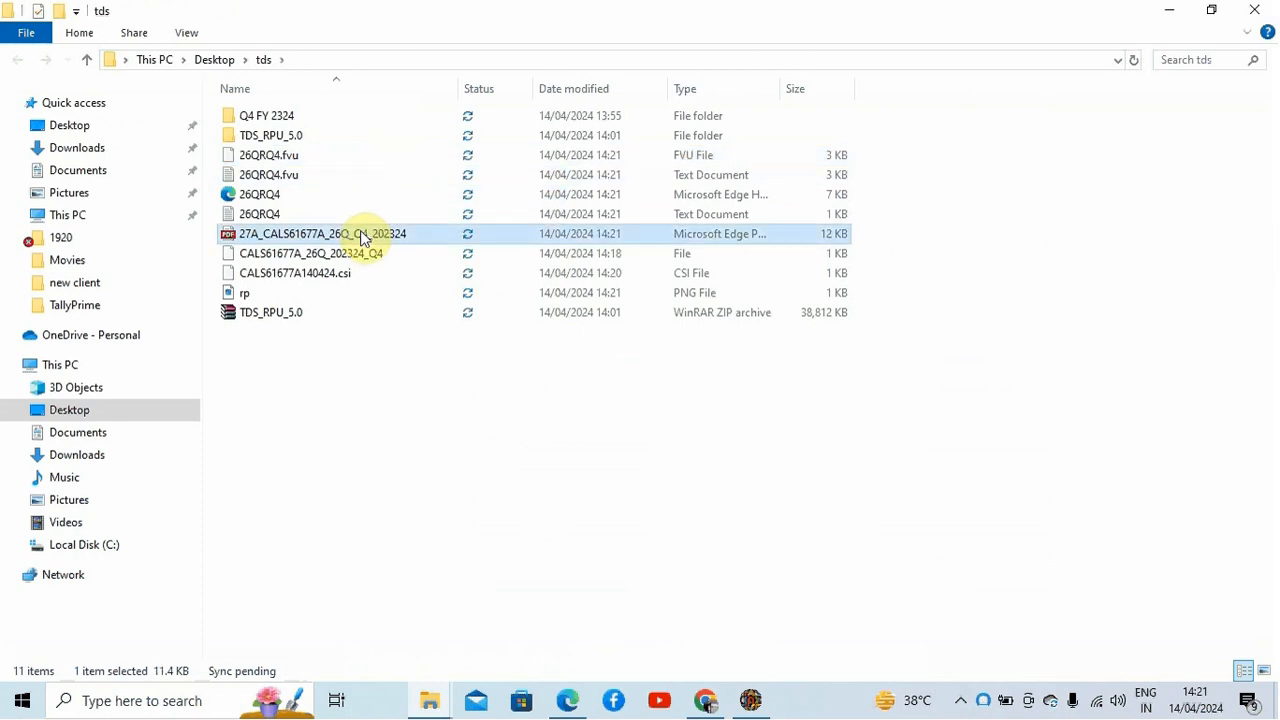
Step: Open and review the Form 27A PDF, then return to the tds folder and select the 26QRQ4.fvu file
double_click(362, 234)
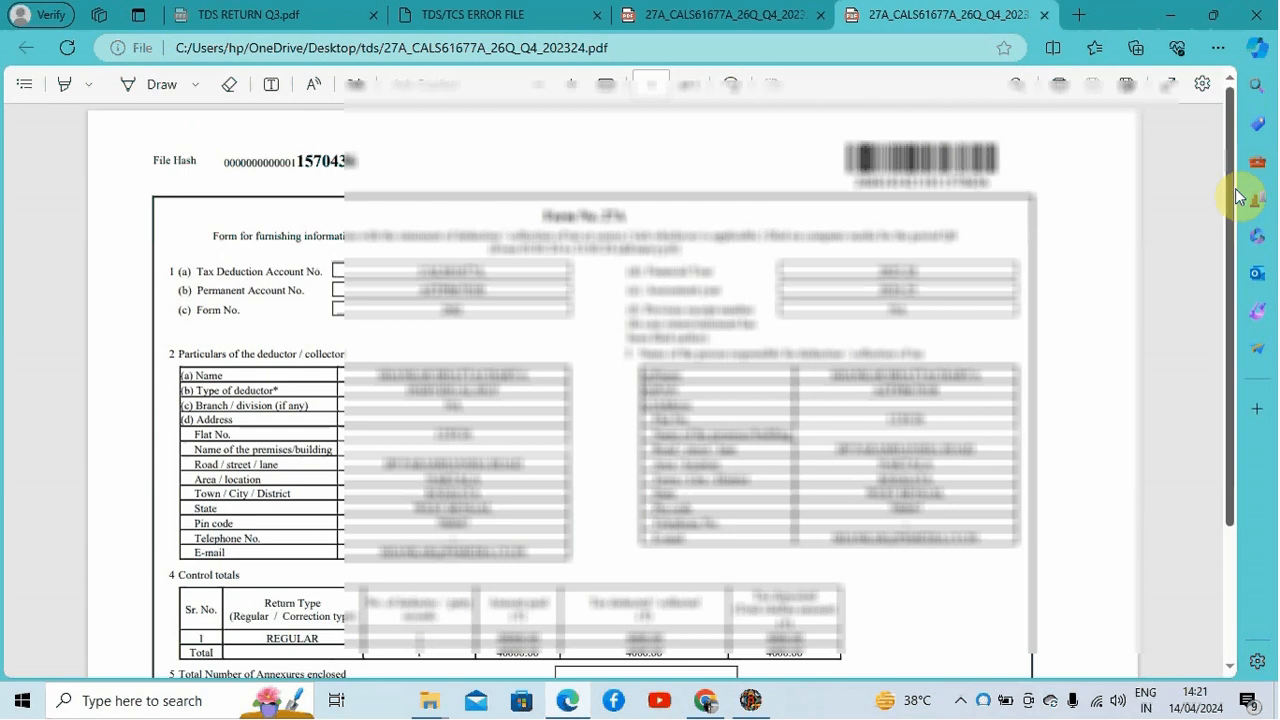
left_click_drag(1233, 193, 1237, 400)
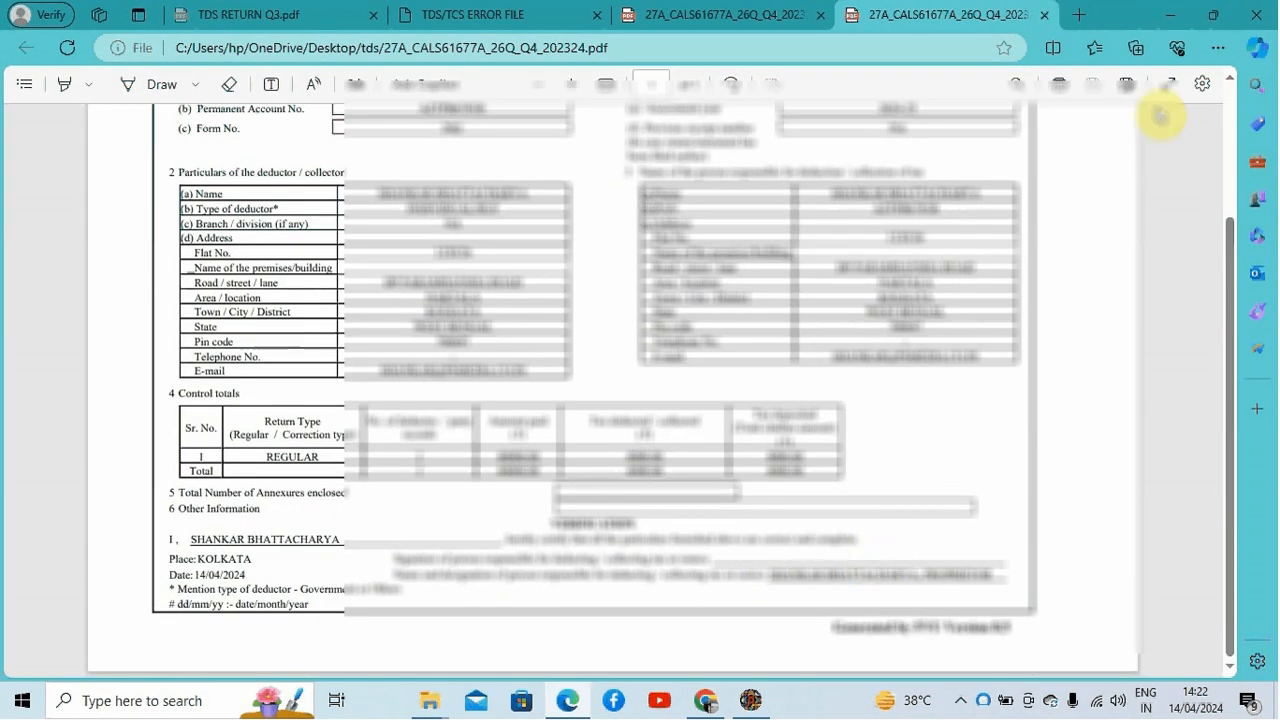
left_click(1167, 15)
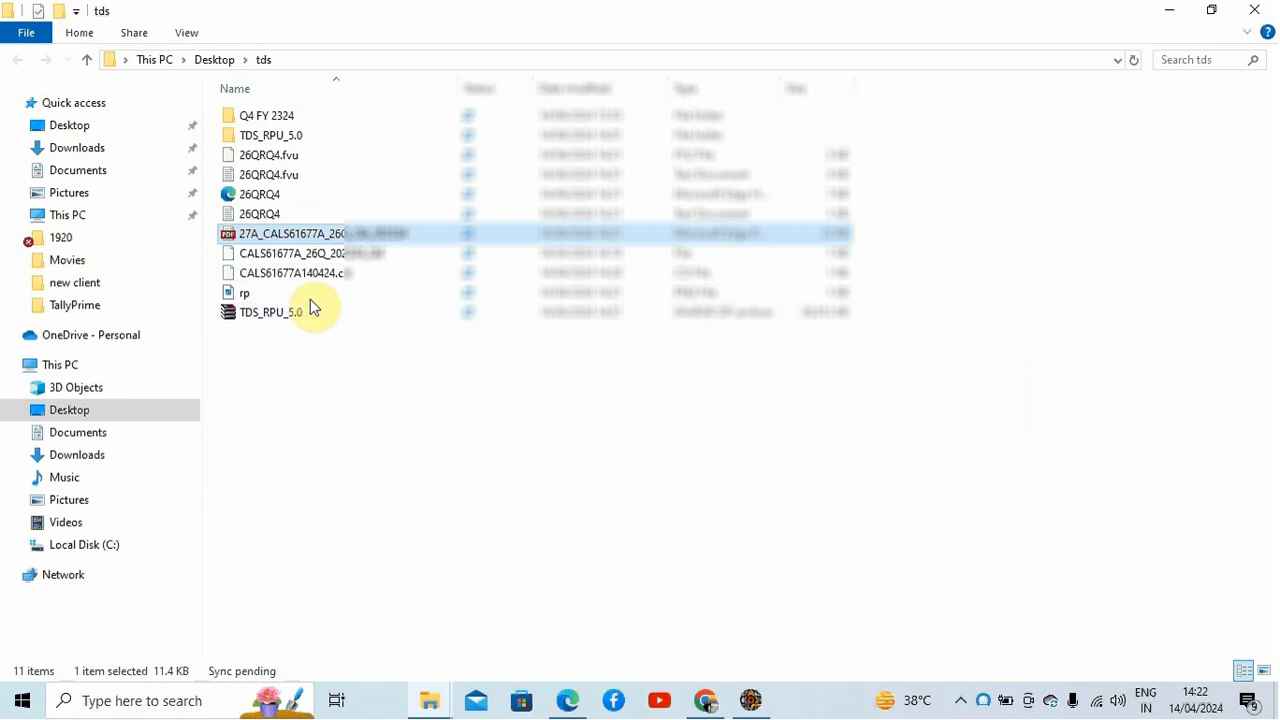
left_click(324, 176)
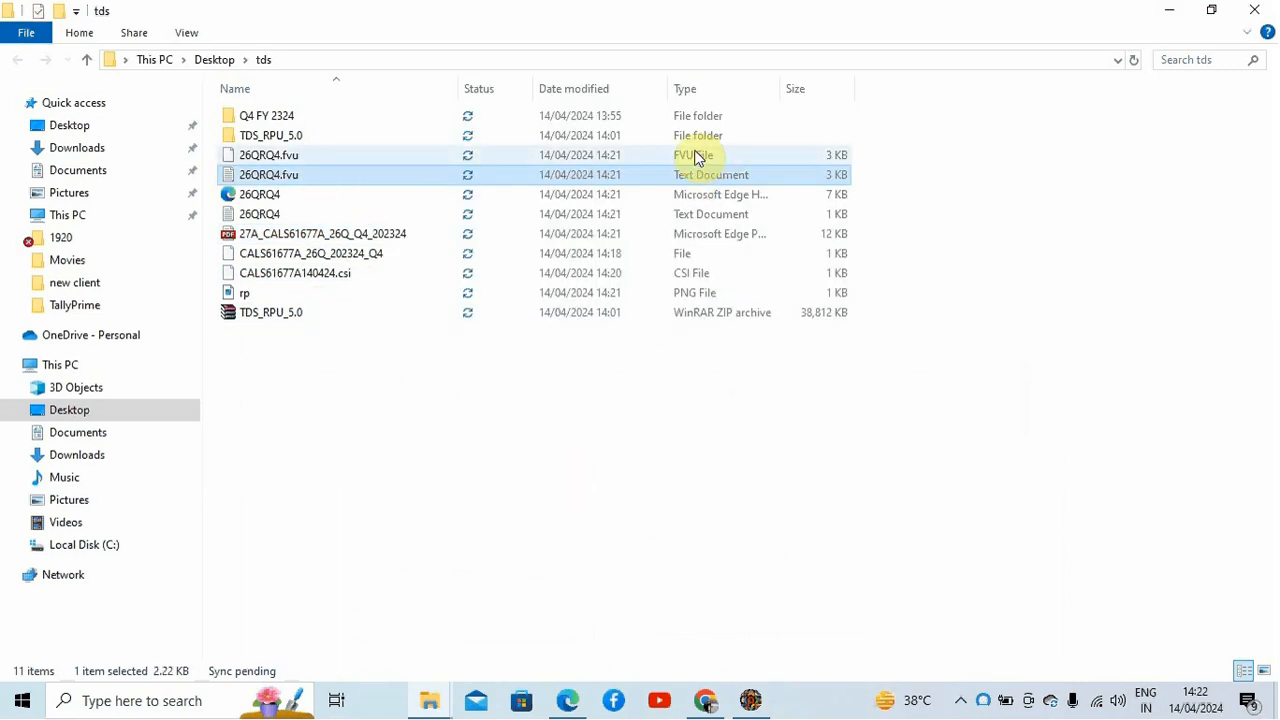
Step: Compress the 26QRQ4.fvu file into a ZIP archive named 26QRQ4.zip
left_click(698, 156)
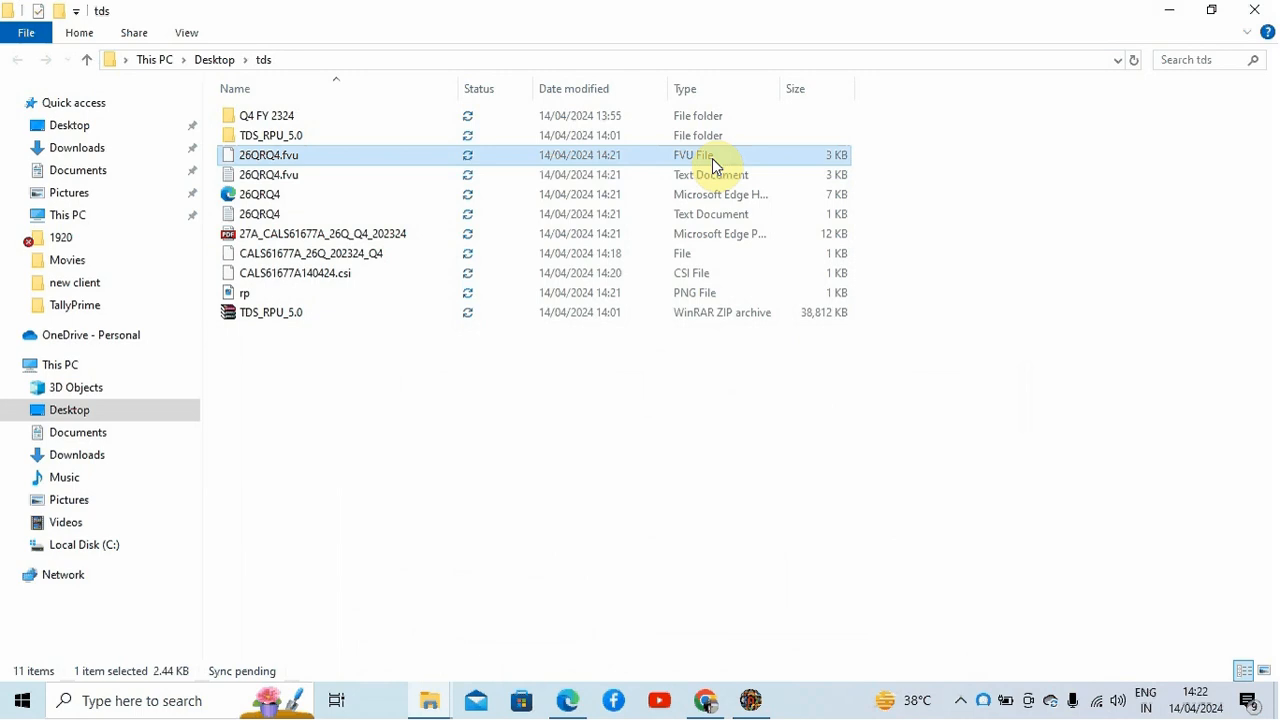
right_click(712, 158)
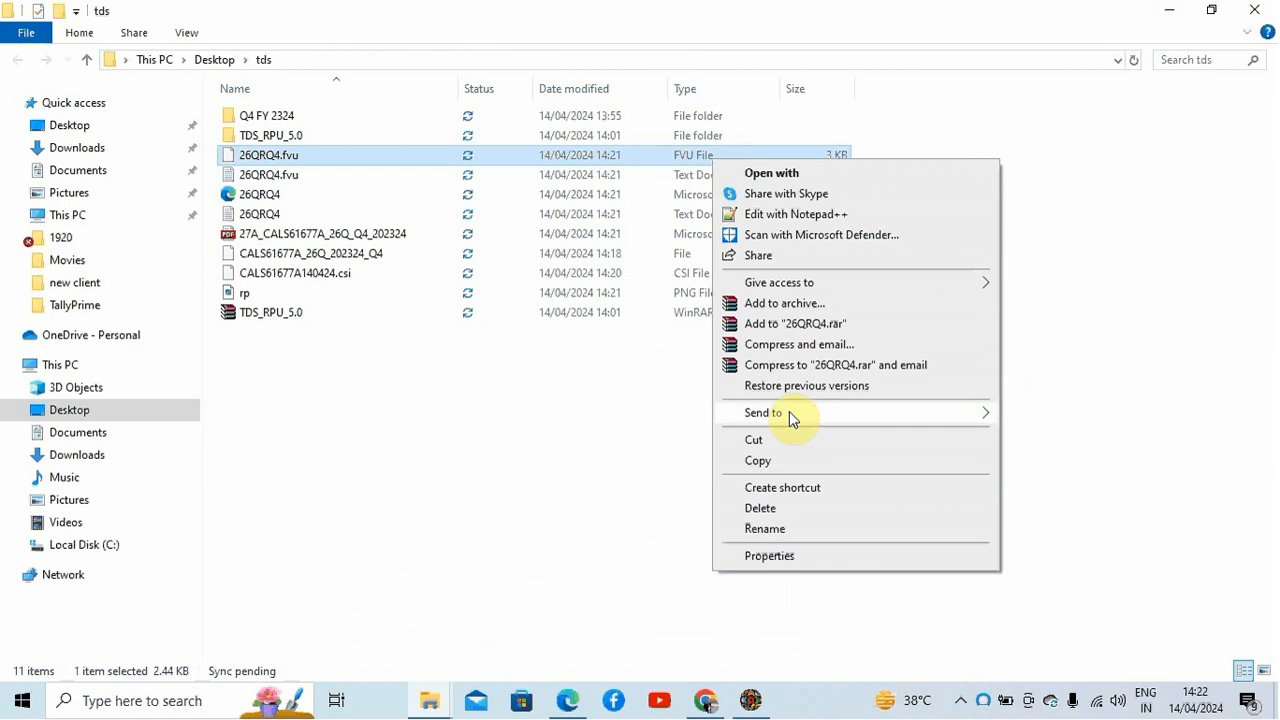
mouse_move(789, 411)
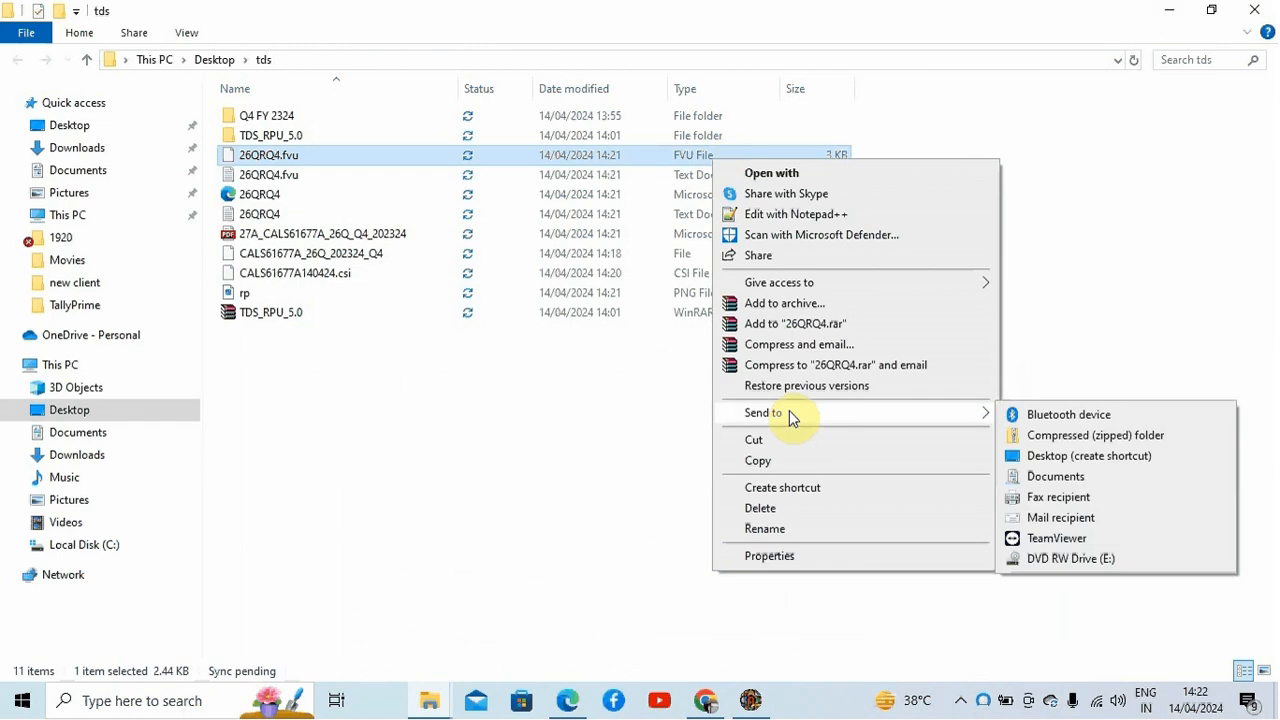
left_click(826, 311)
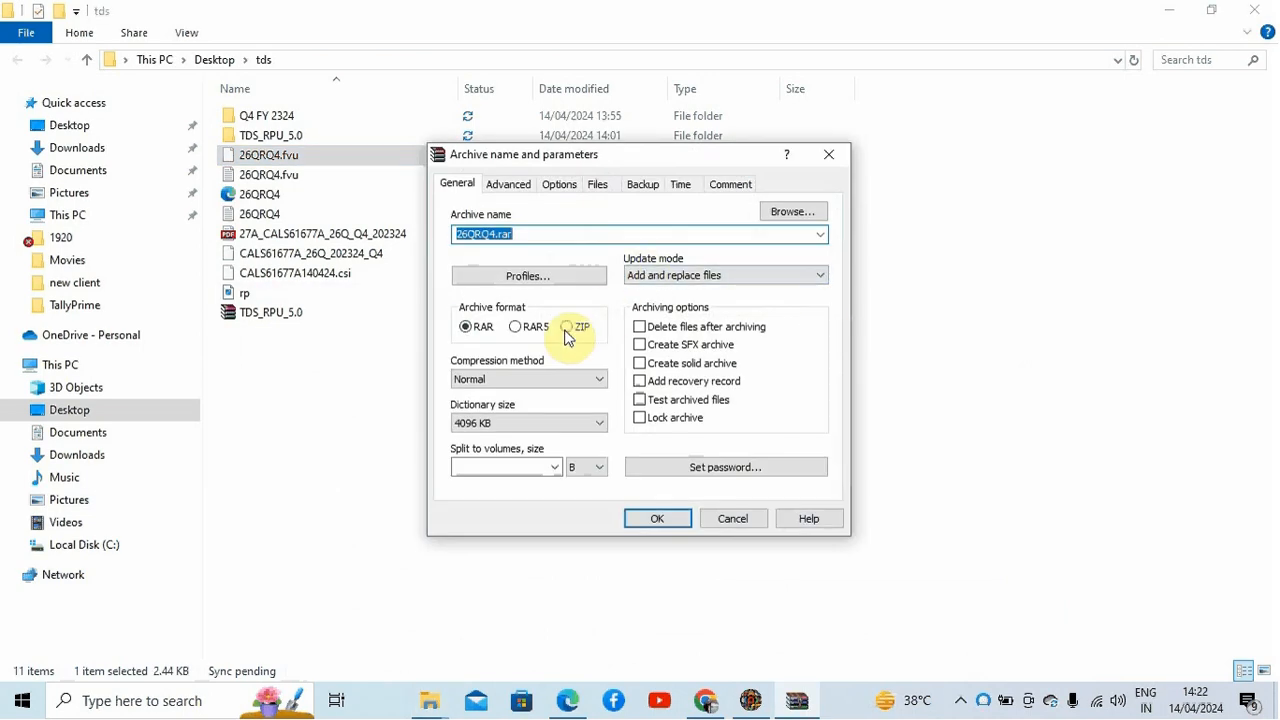
left_click(567, 326)
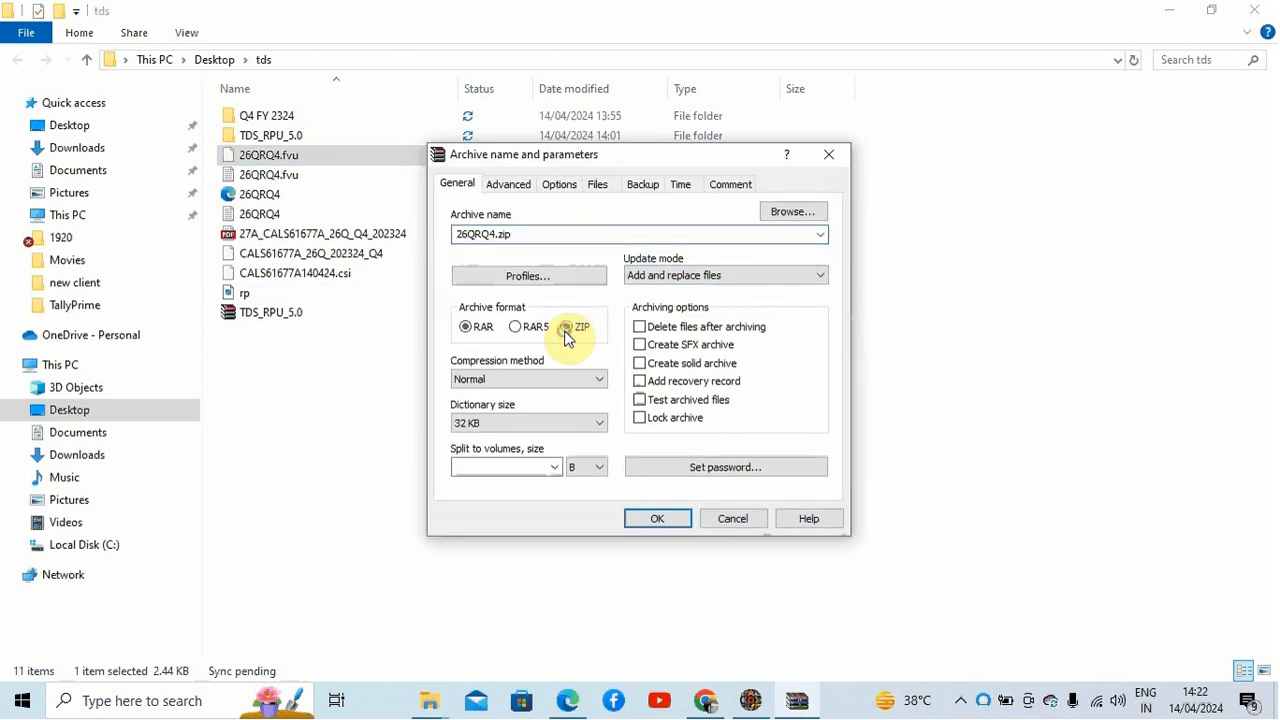
left_click(668, 518)
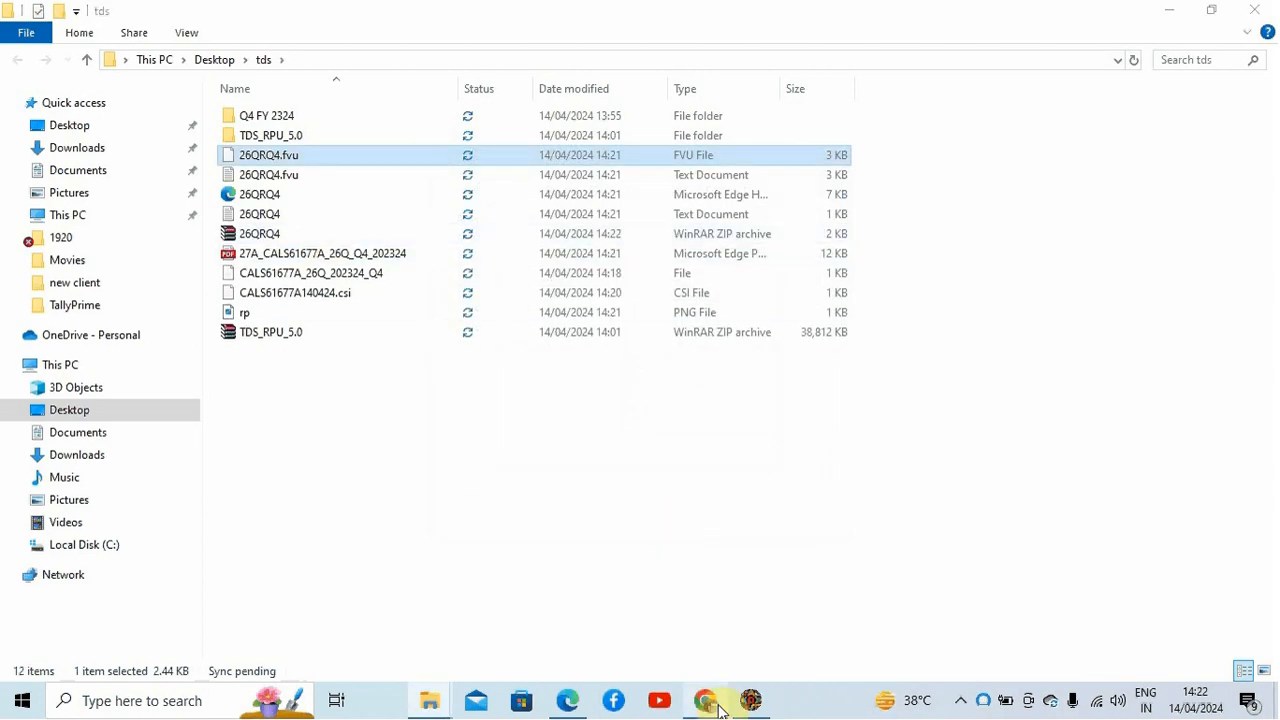
Step: Switch to the Income Tax e-Filing portal in the browser and open File Income Tax Forms under e-File
mouse_move(707, 705)
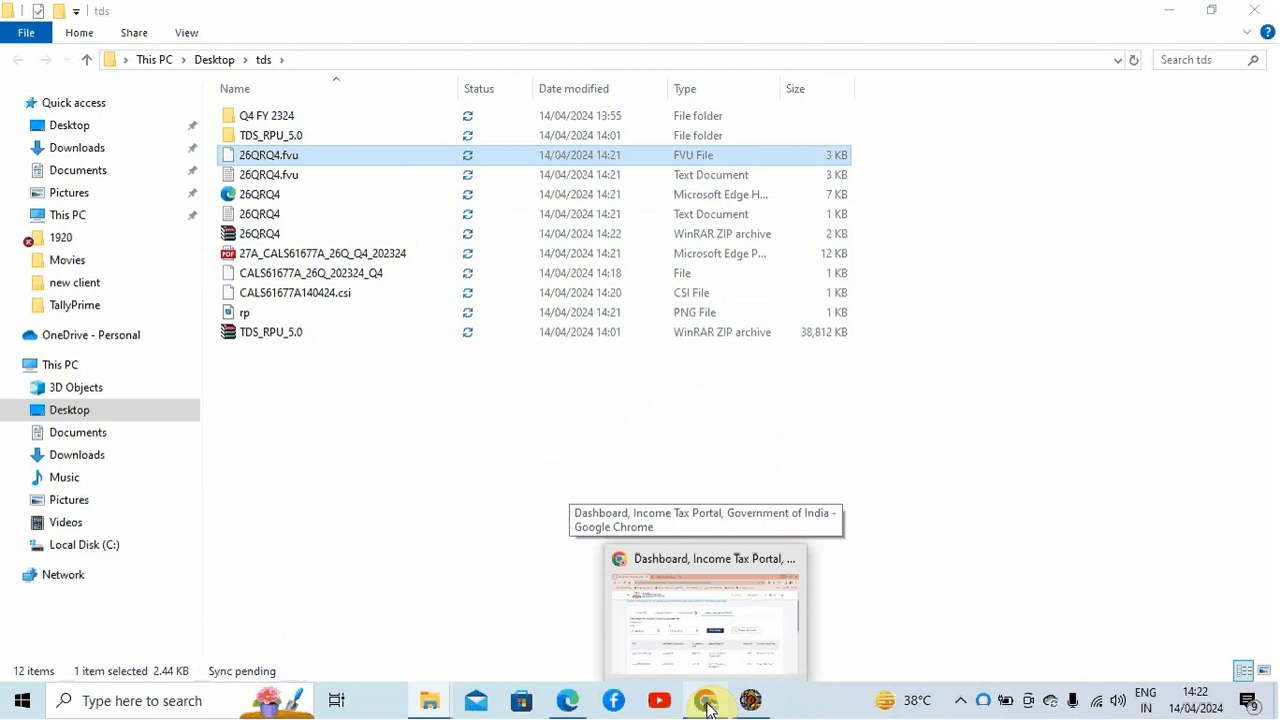
left_click(707, 705)
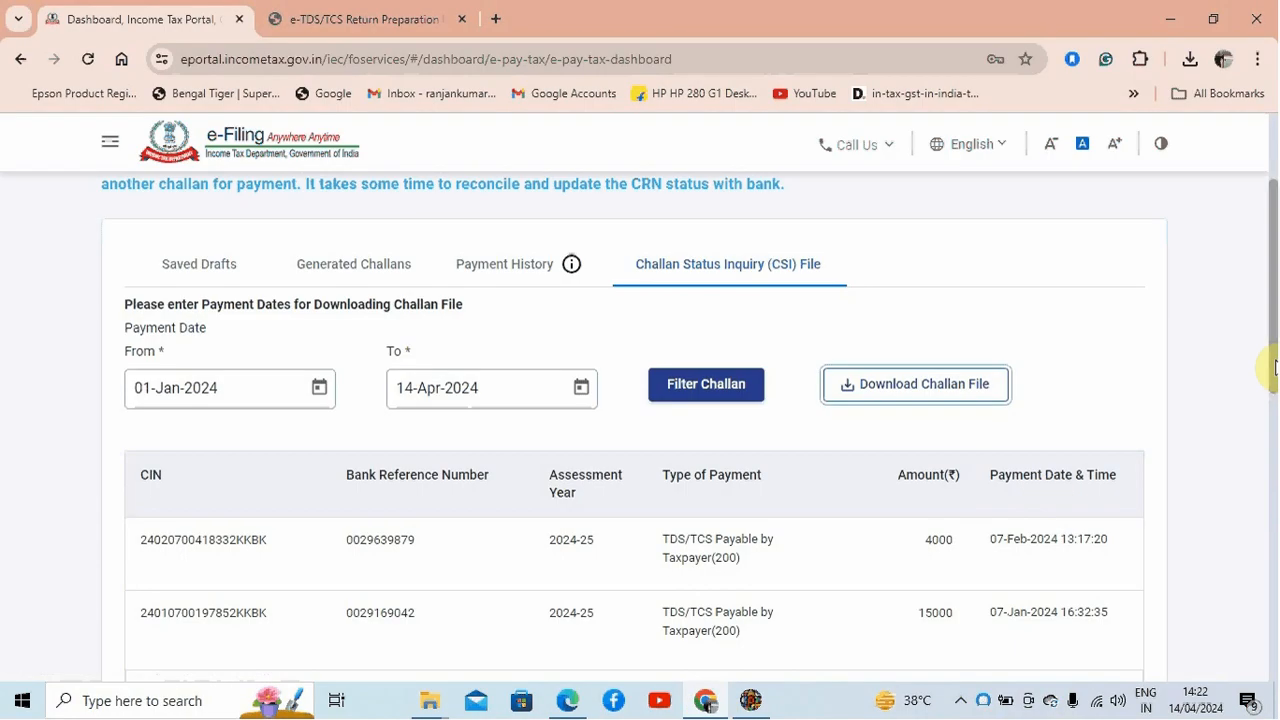
scroll(1275, 366, "up", 3)
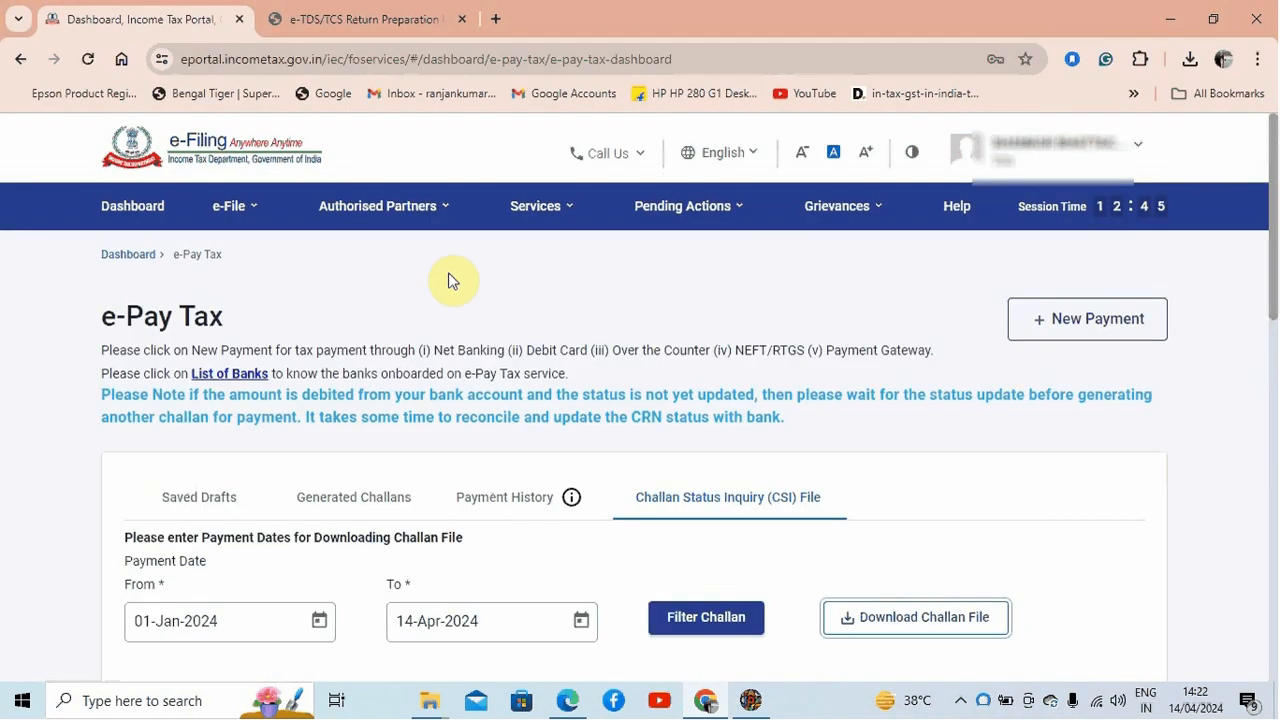
left_click(258, 216)
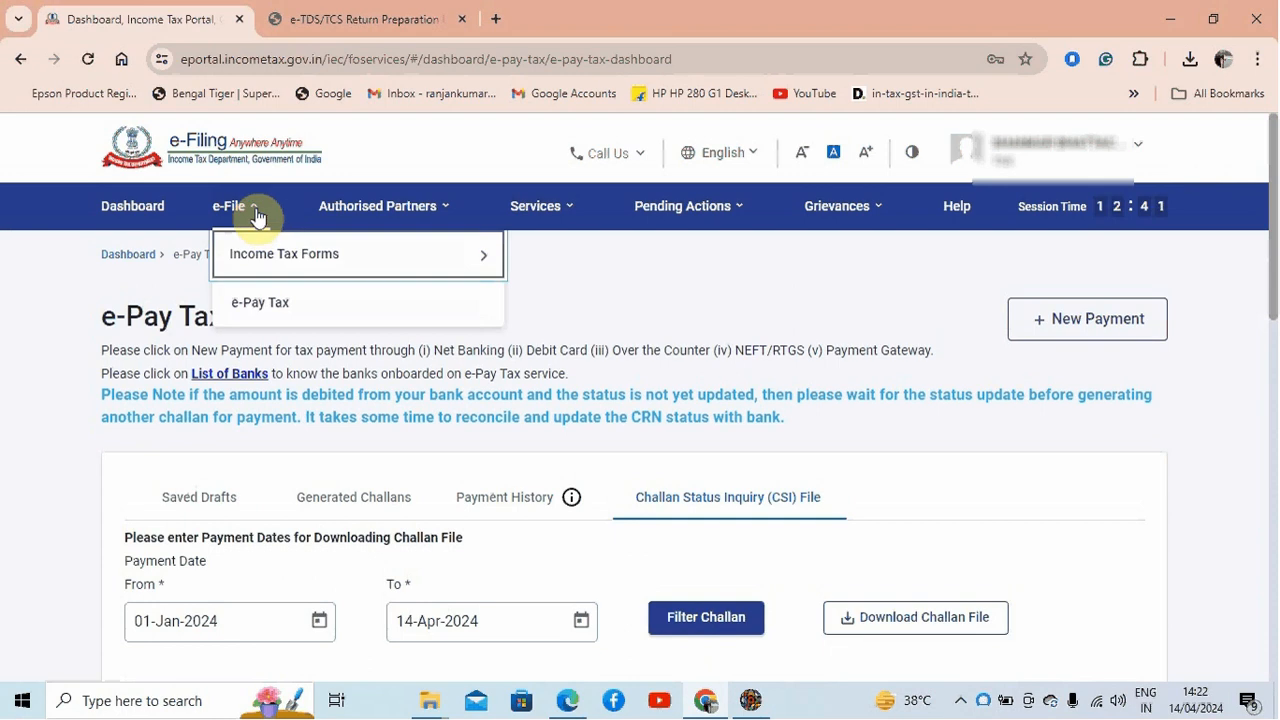
mouse_move(266, 251)
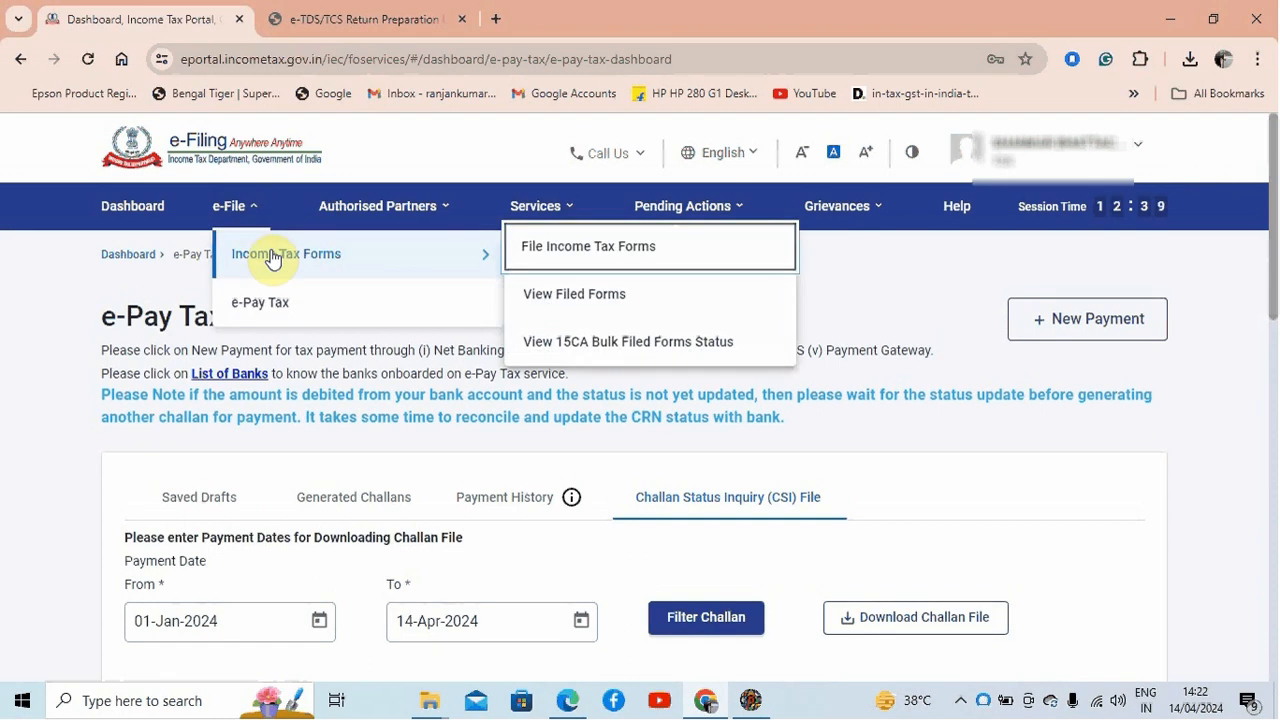
left_click(600, 255)
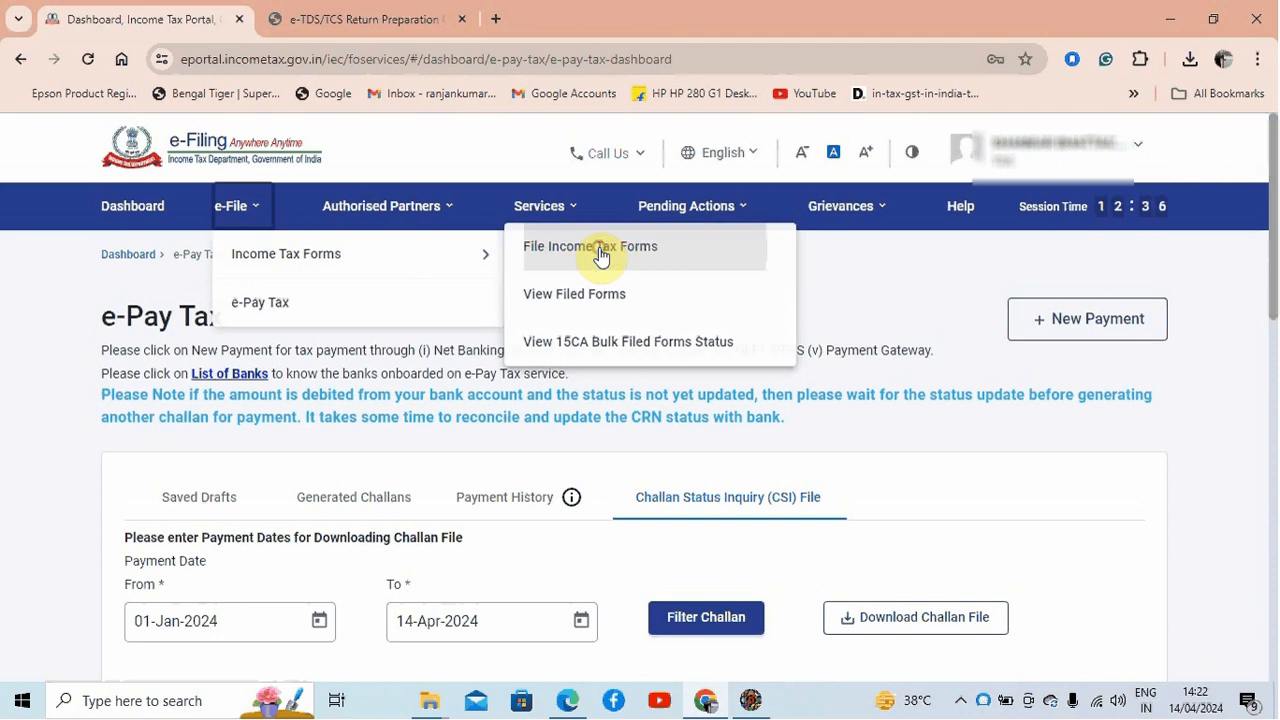
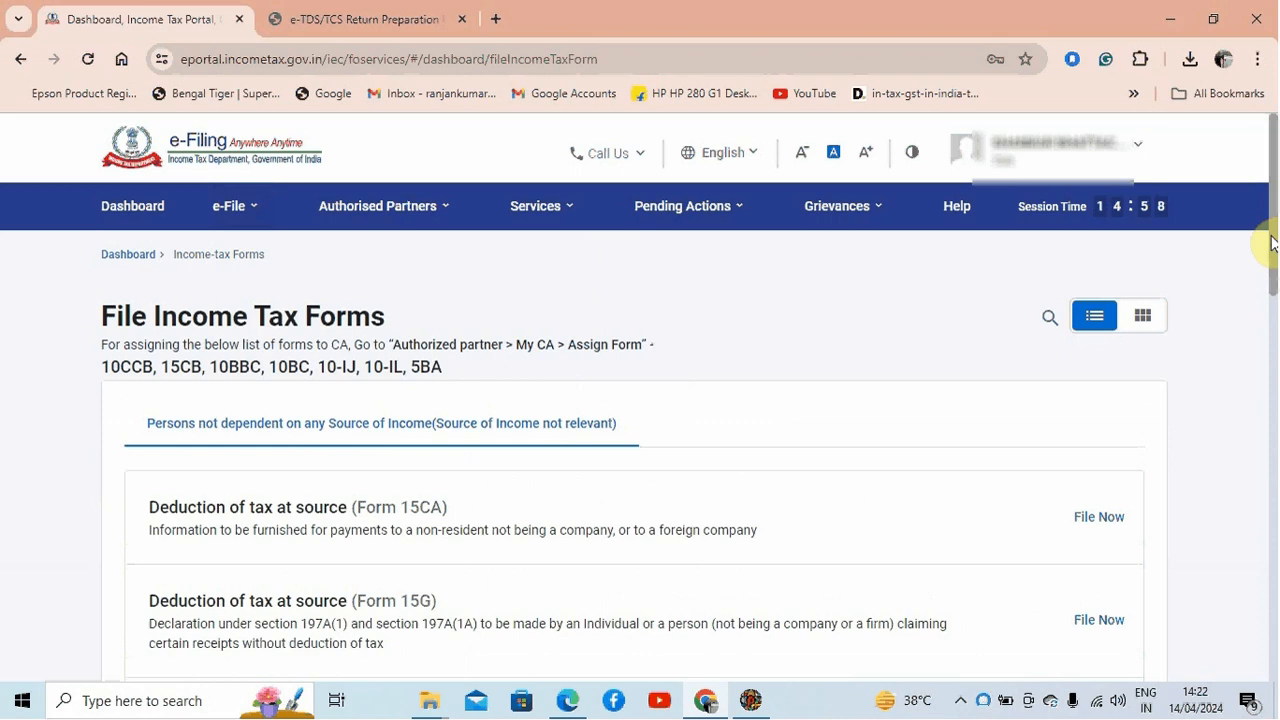
Step: Open the Form TDS quarterly TDS/TCS return for filing from the income tax forms list
scroll(1274, 263, "down", 2)
left_click_drag(1274, 263, 1276, 585)
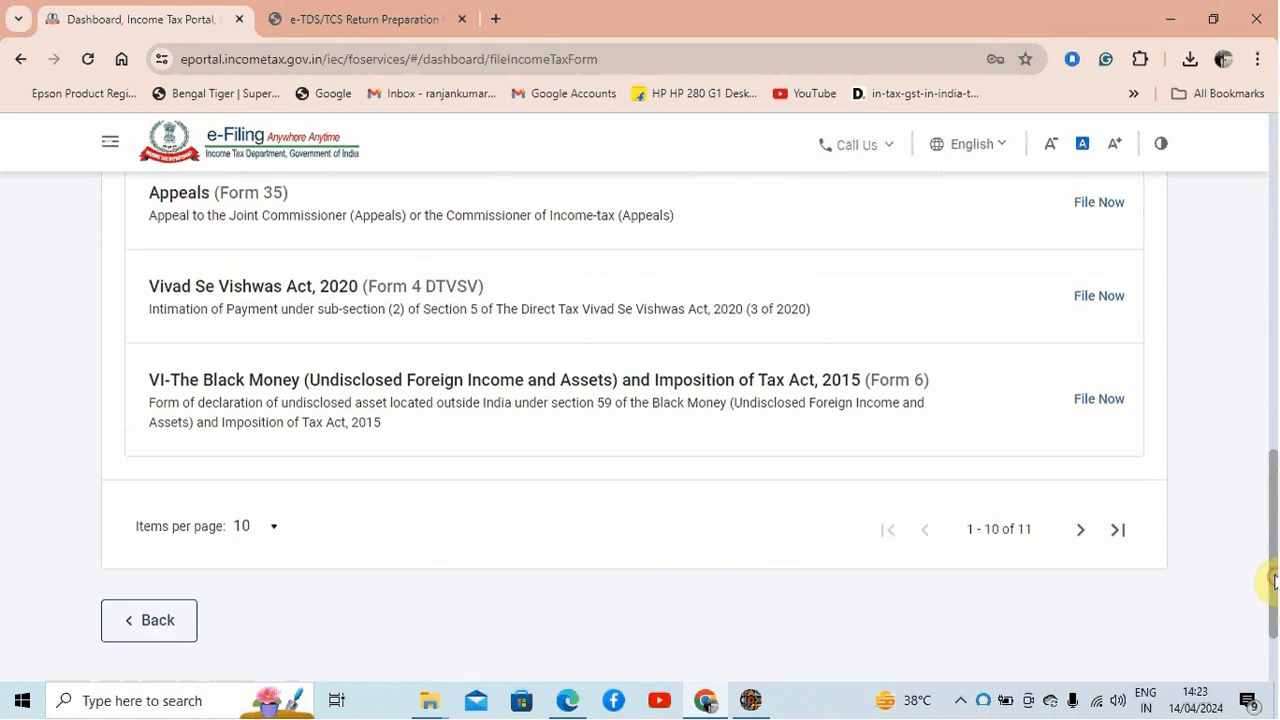
left_click(1115, 531)
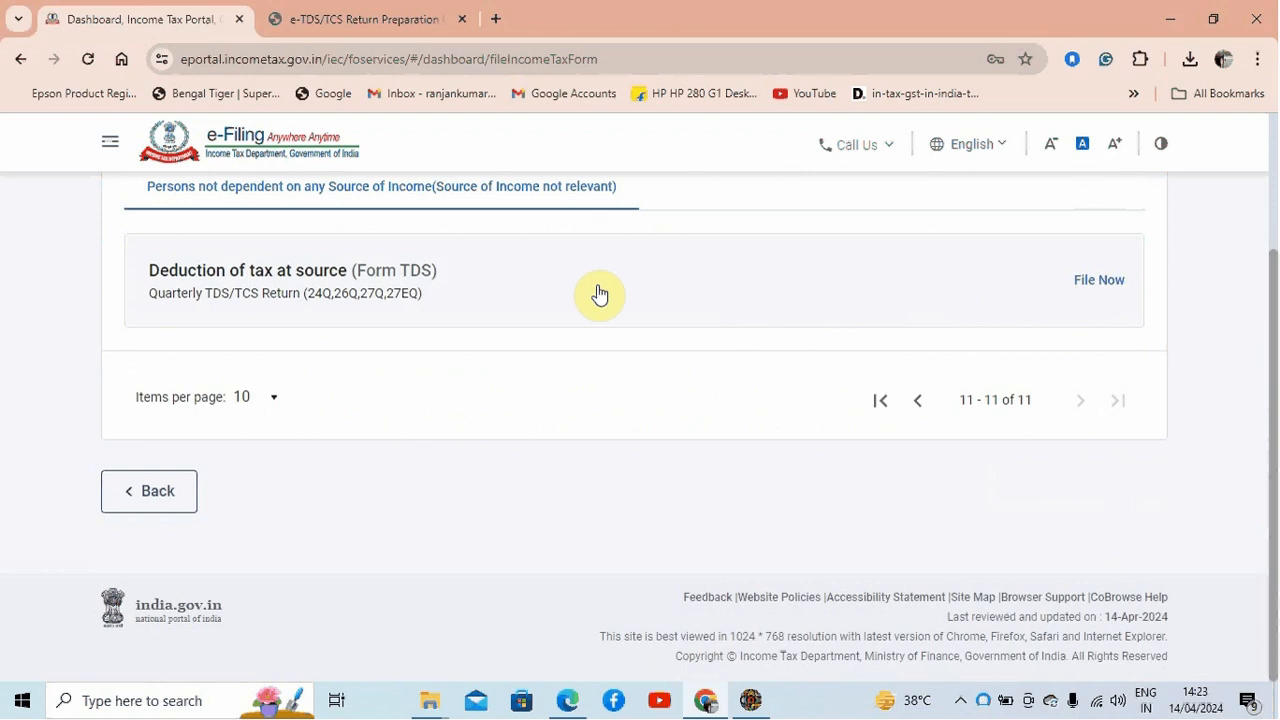
left_click(1096, 281)
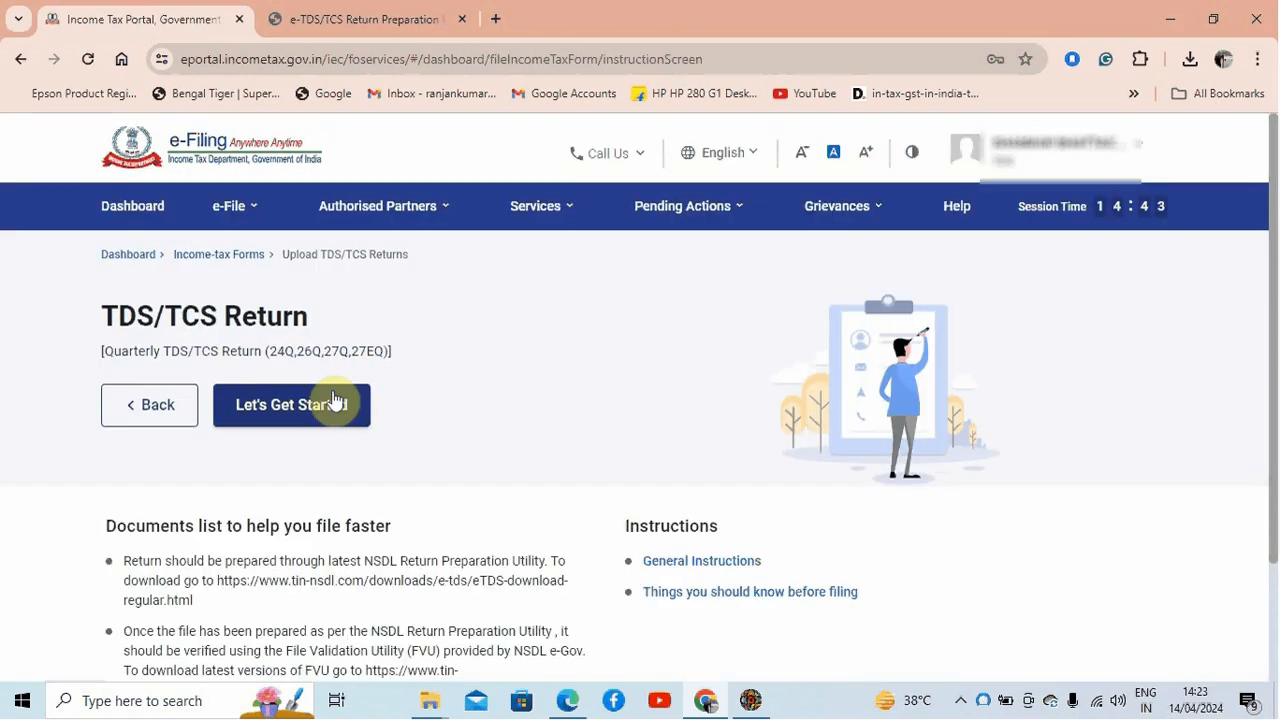
Step: Start the TDS/TCS return upload and select form 26Q (Other than salary)
left_click(321, 410)
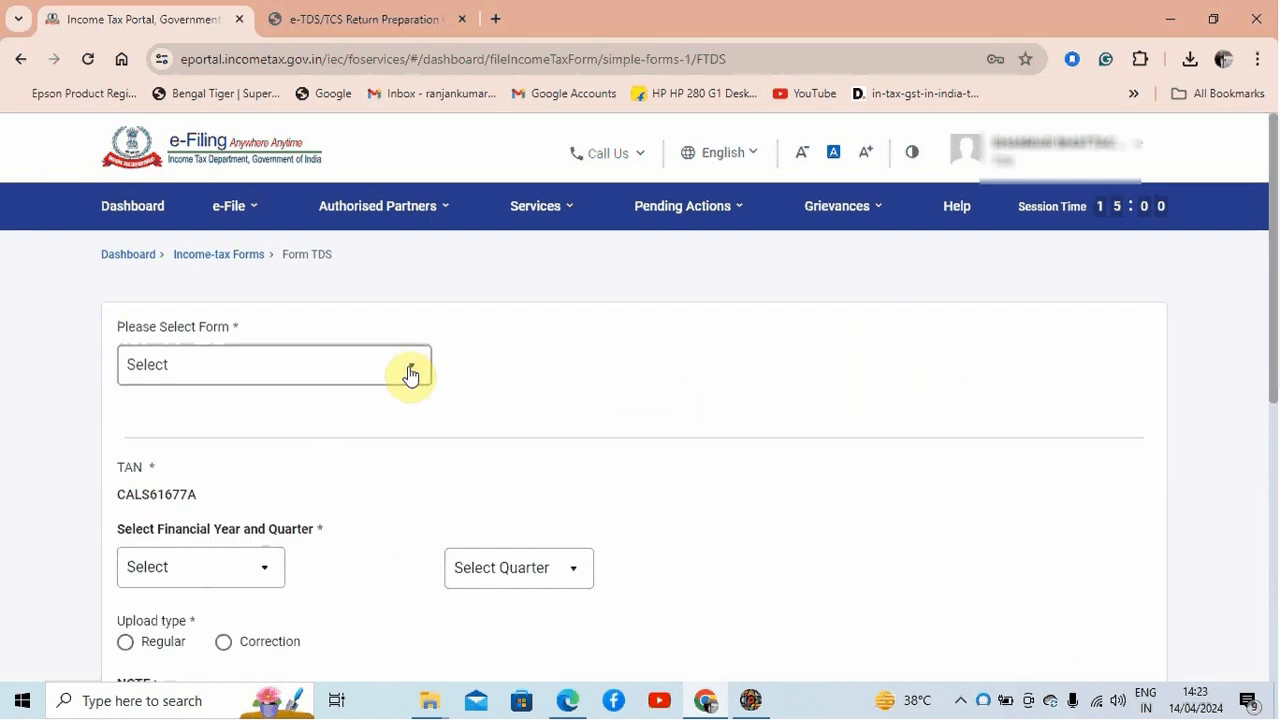
left_click(408, 368)
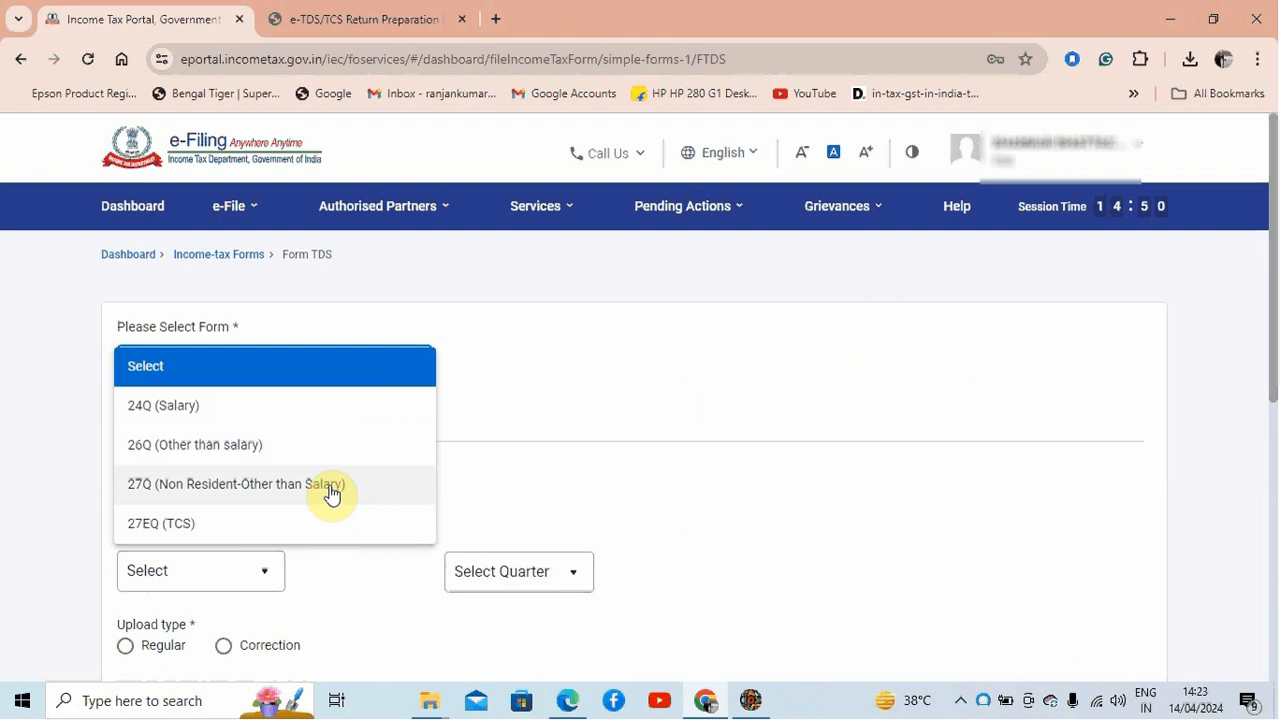
left_click(316, 448)
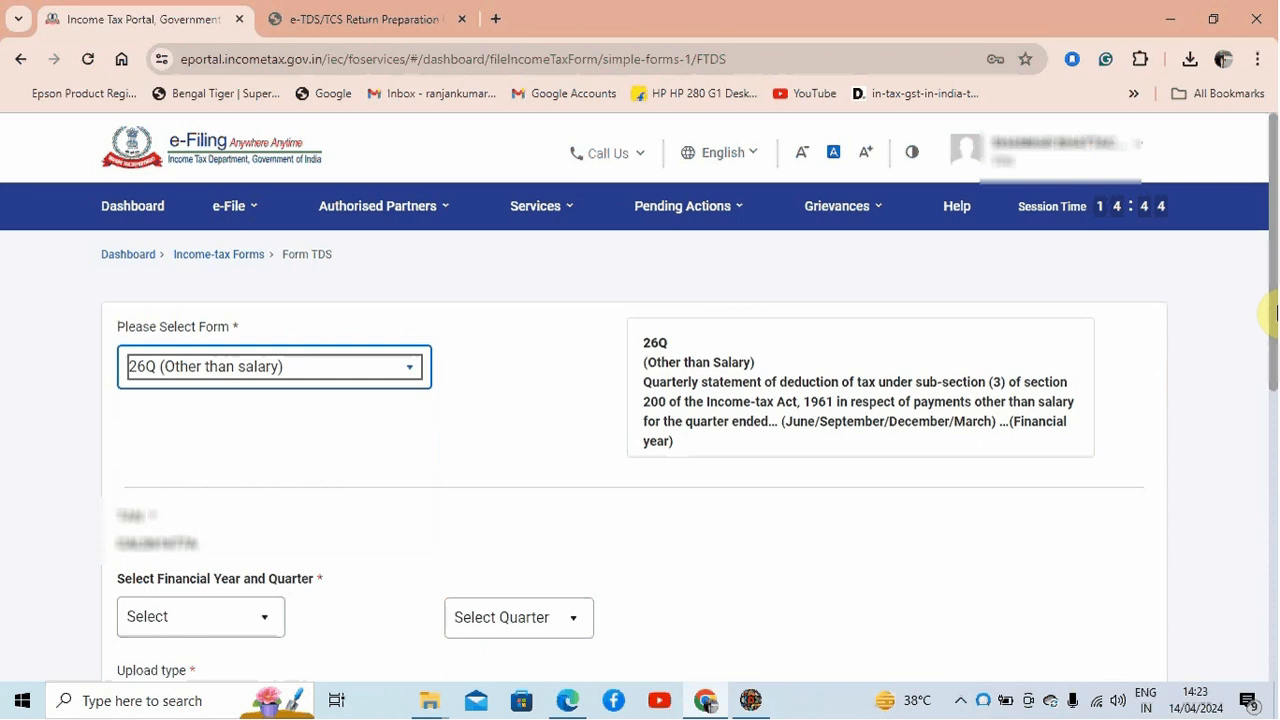
Step: Set the financial year to 2023-24, the quarter to Q4 and the upload type to Regular
left_click_drag(1273, 310, 1262, 420)
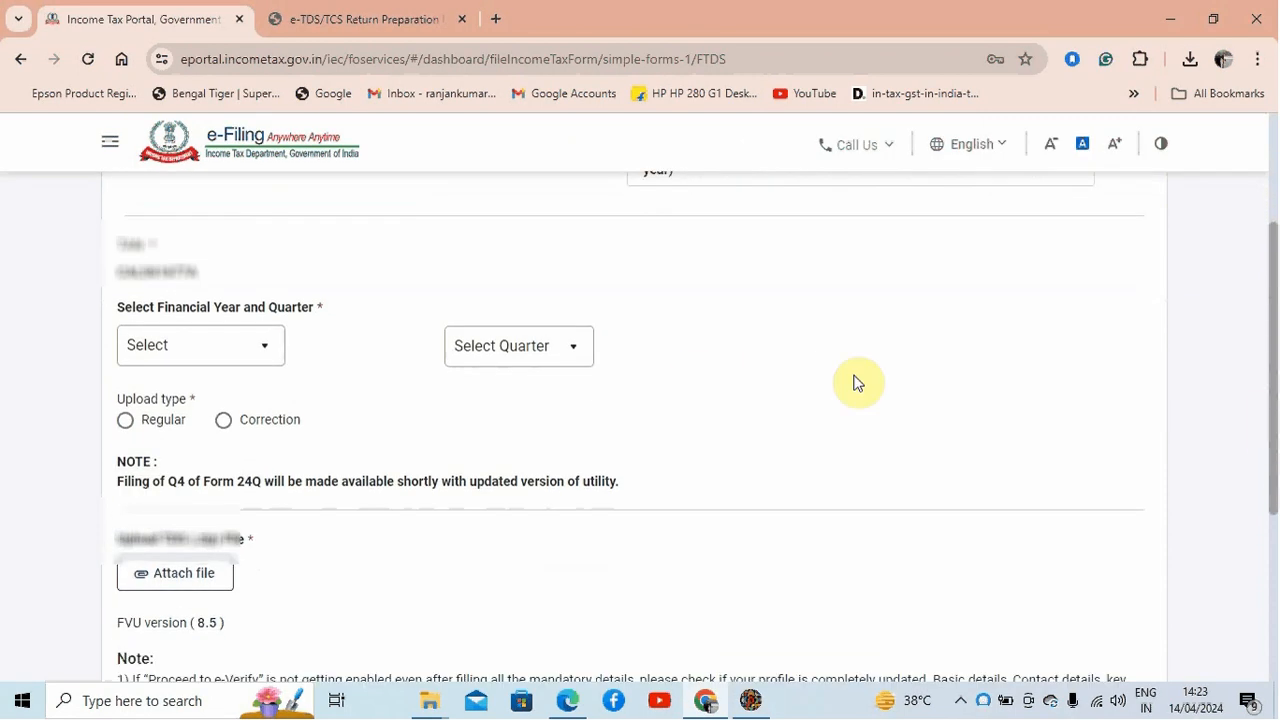
left_click(254, 346)
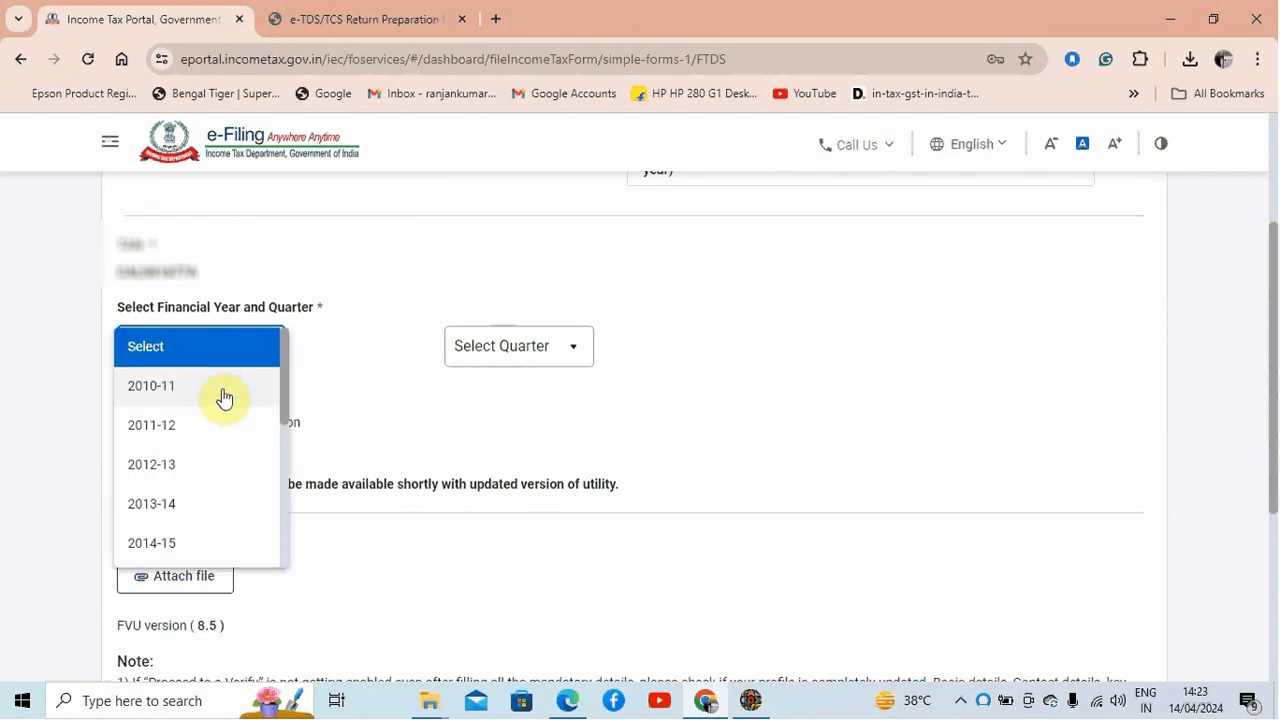
left_click_drag(285, 392, 288, 541)
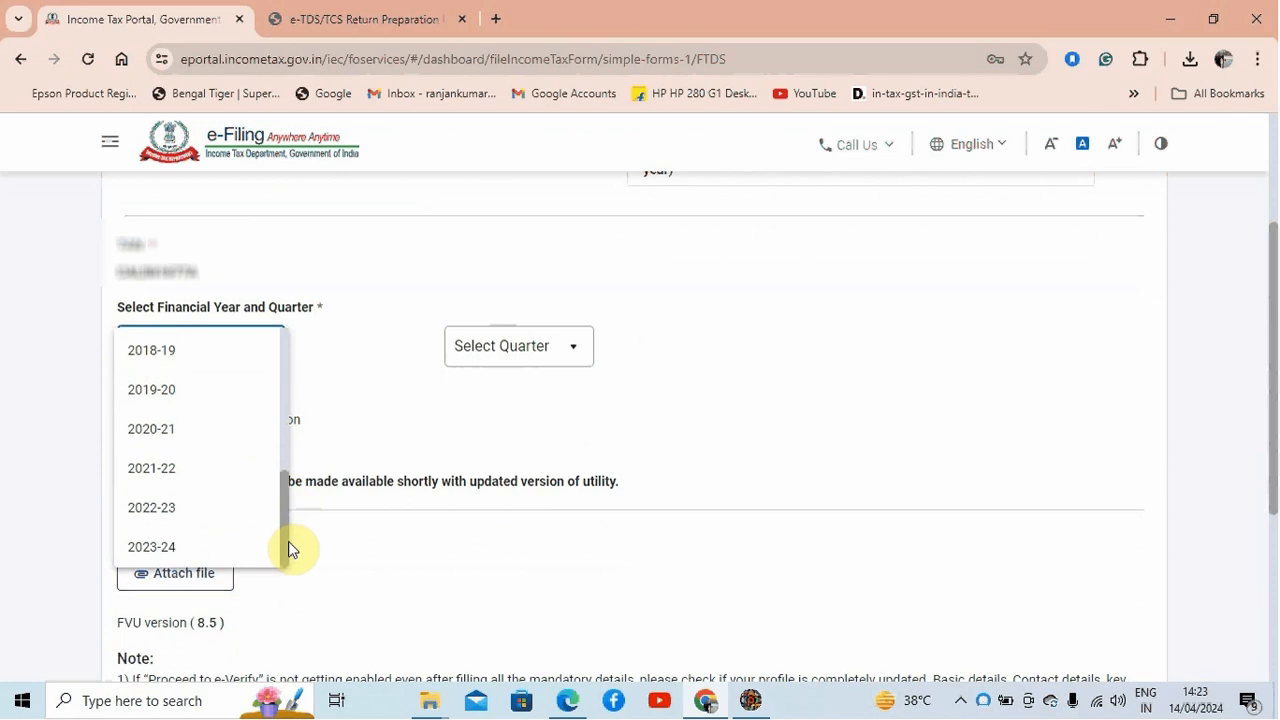
left_click(232, 548)
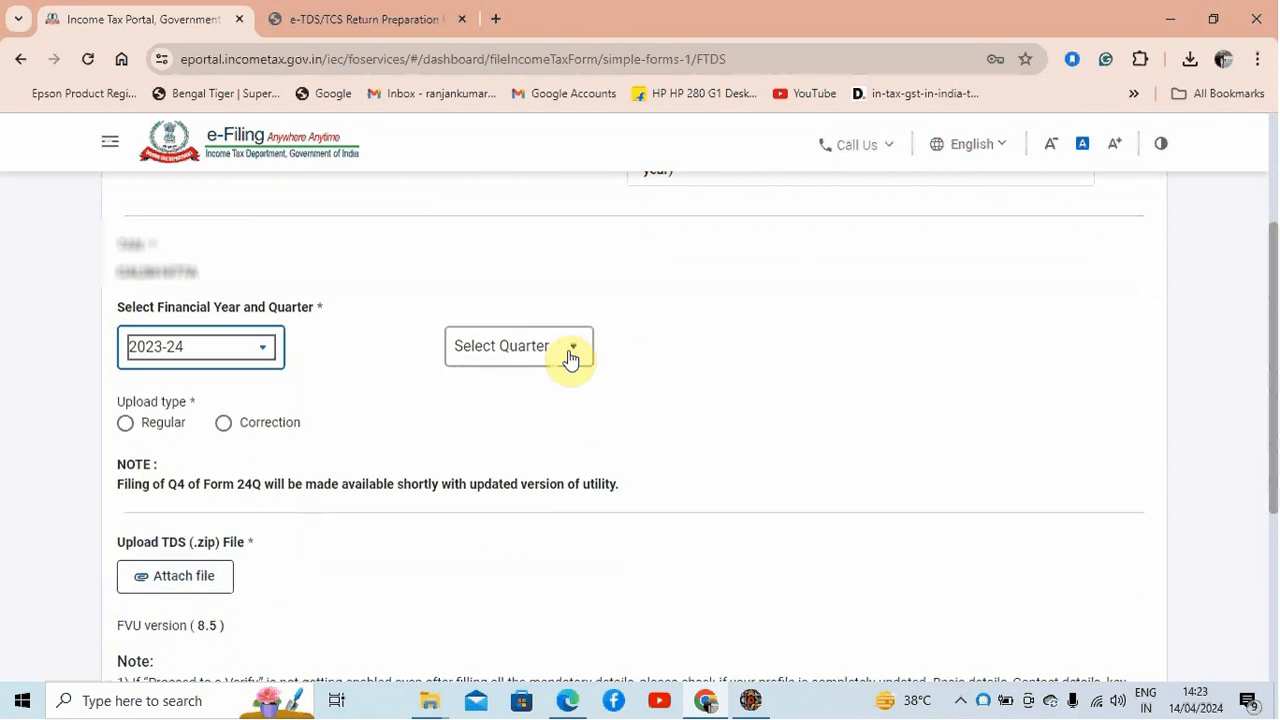
left_click(568, 350)
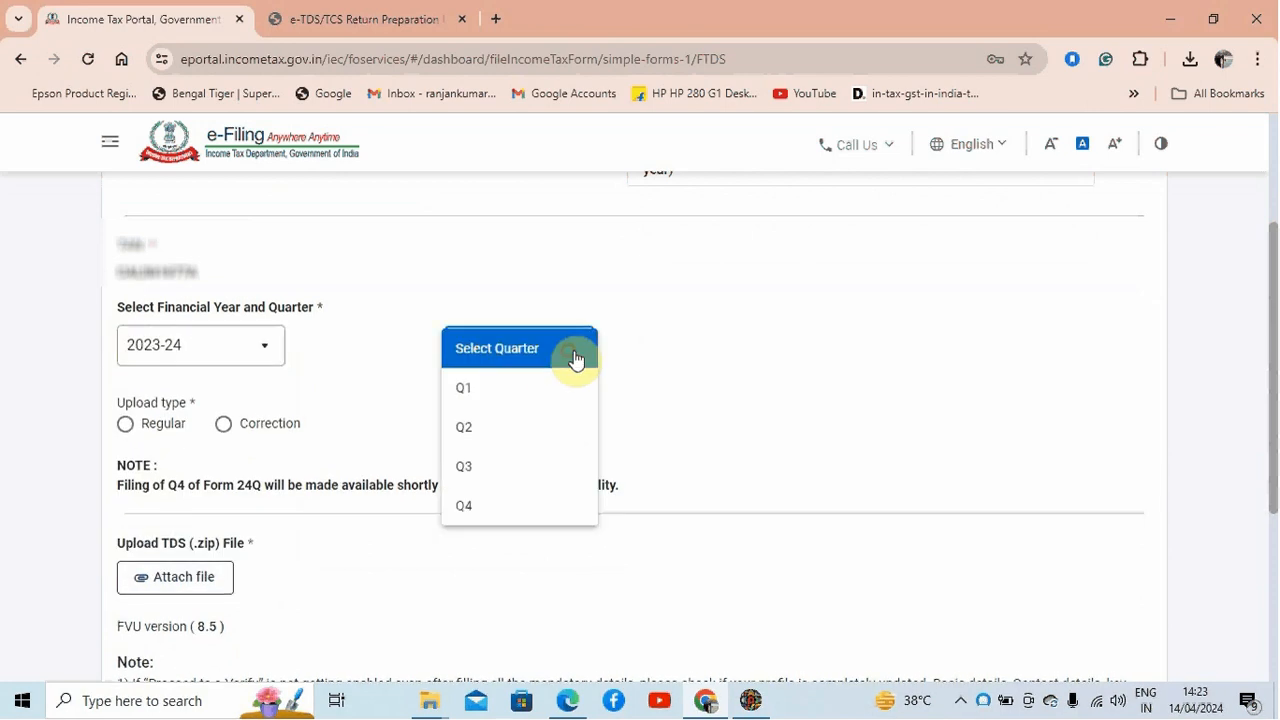
left_click(526, 512)
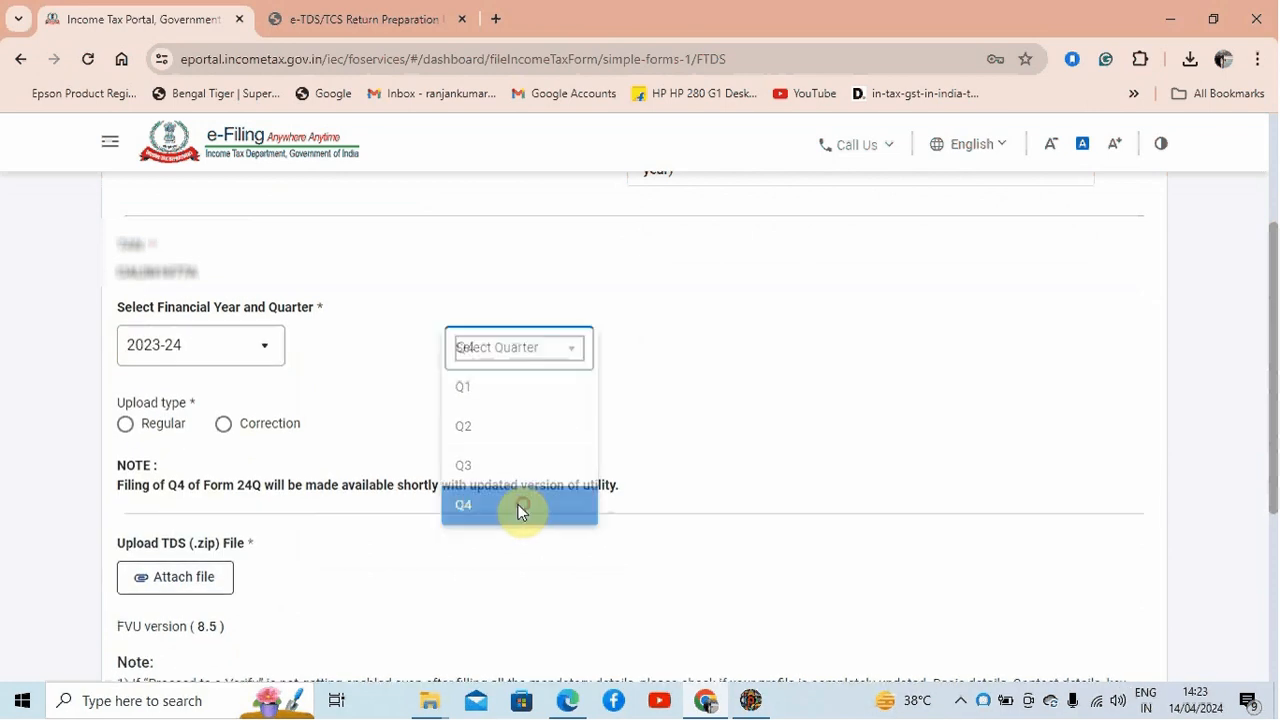
left_click(126, 426)
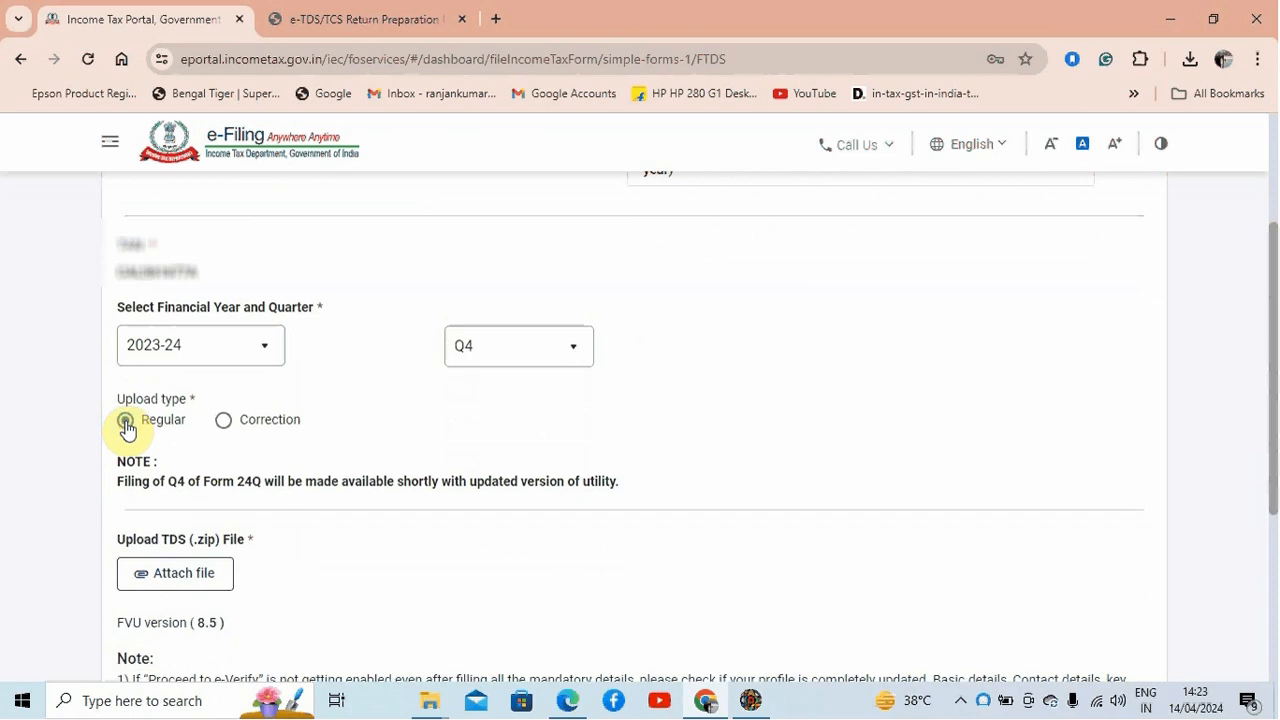
Step: Attach the 26QRQ4.zip archive from the tds folder on the Desktop as the TDS return file
left_click(207, 582)
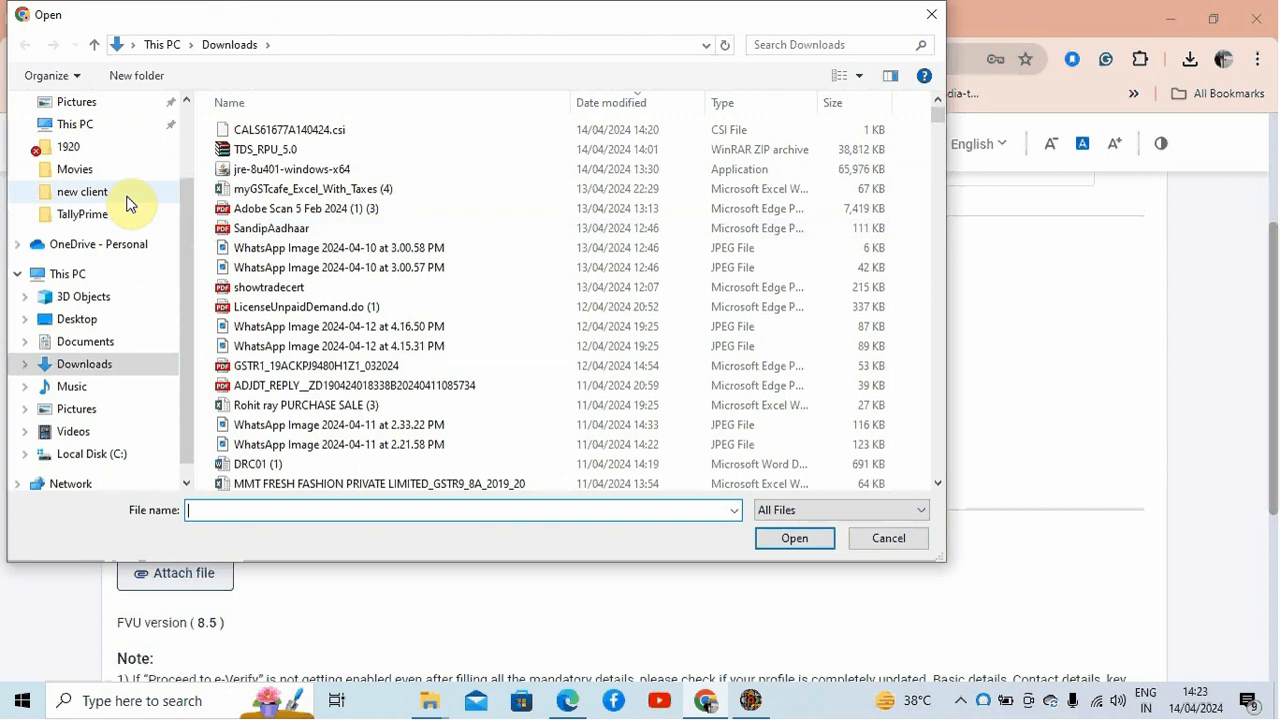
left_click_drag(187, 268, 171, 120)
left_click(113, 145)
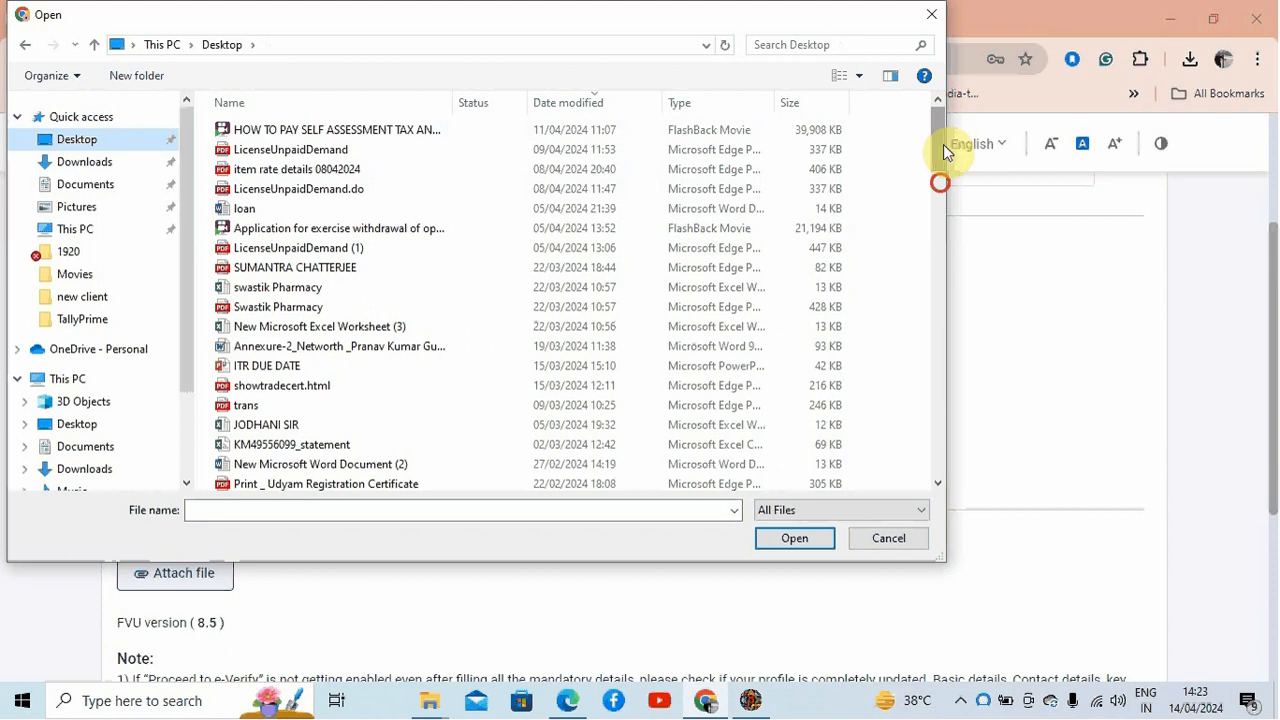
left_click_drag(943, 144, 934, 494)
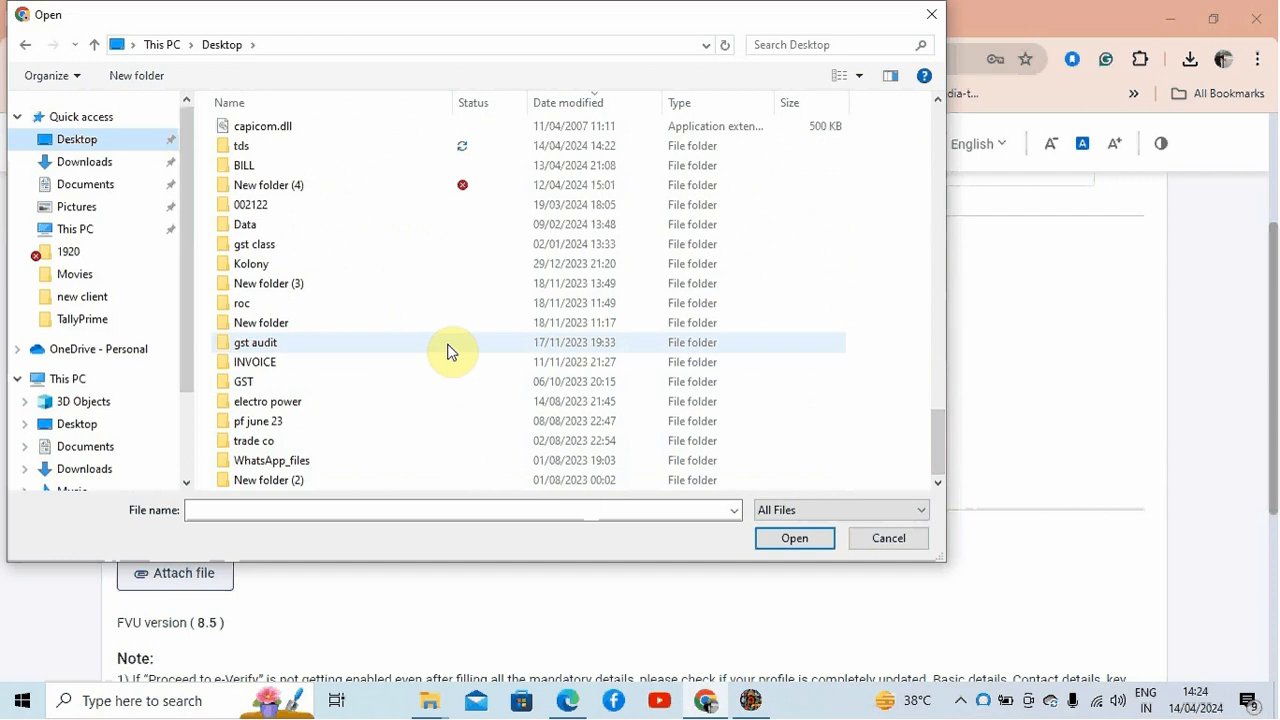
double_click(391, 156)
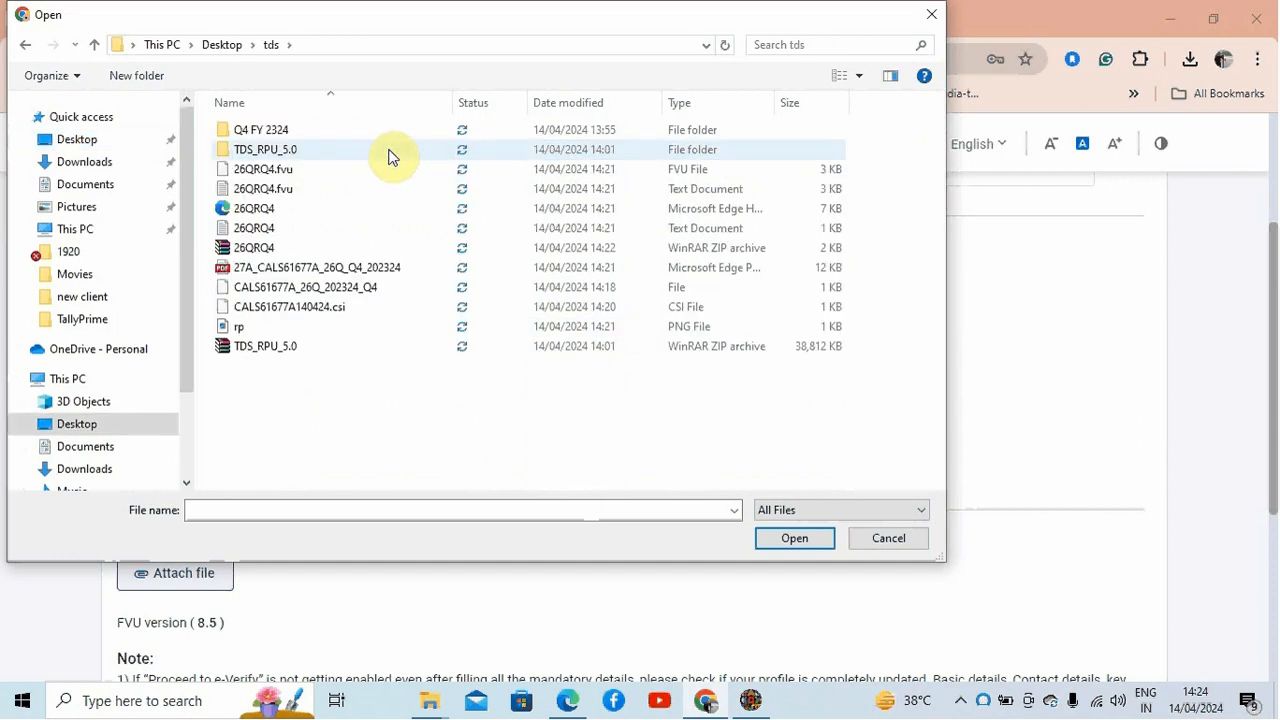
left_click(352, 251)
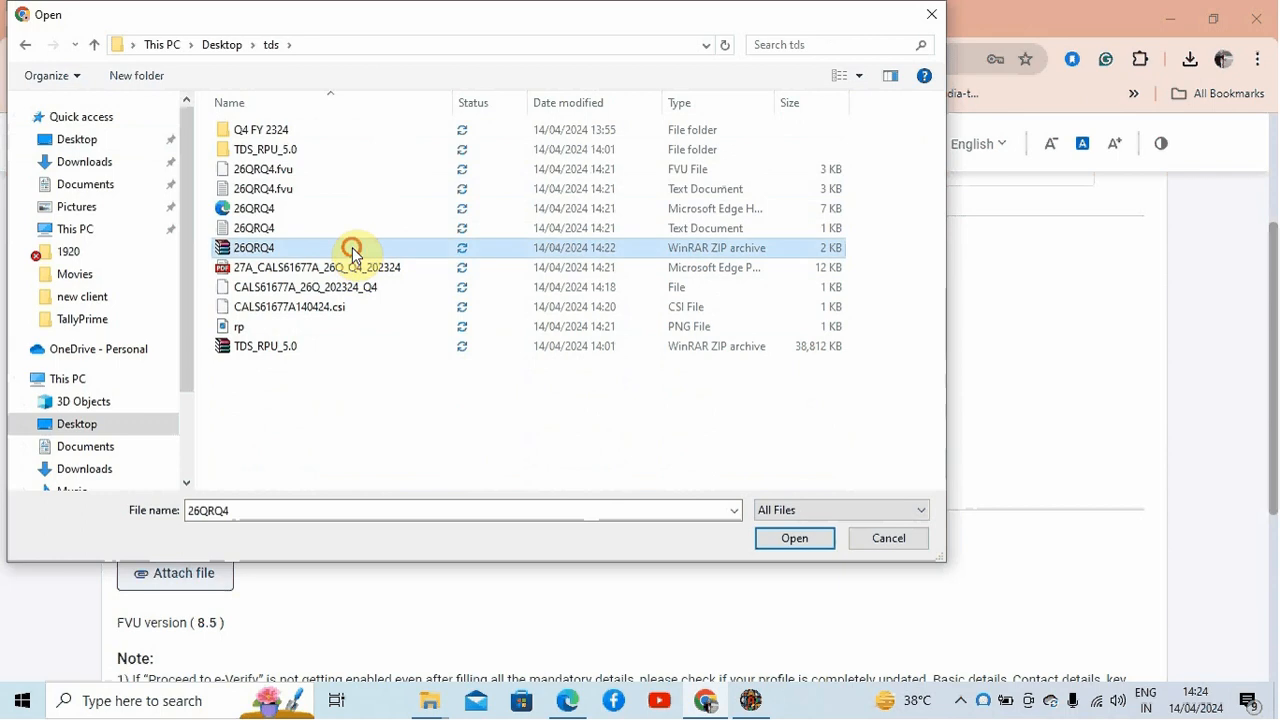
left_click(793, 539)
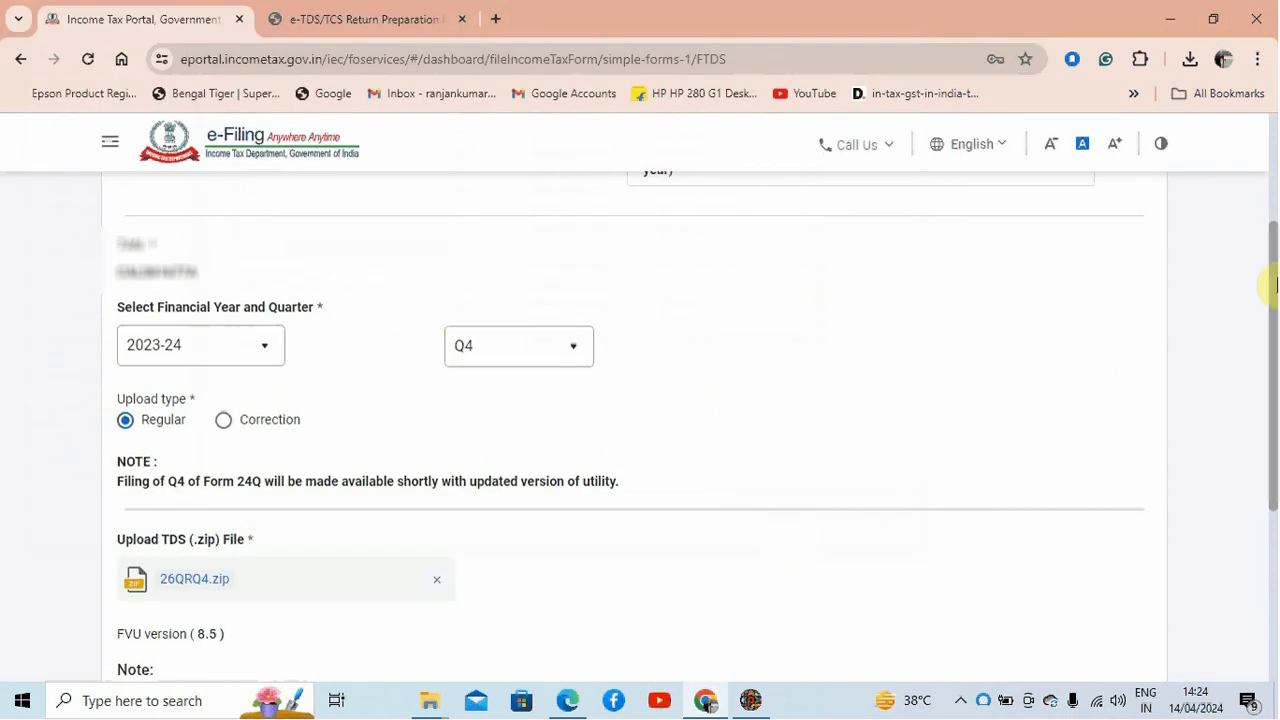
Step: Proceed to e-Verify the uploaded return and confirm the action
left_click_drag(1276, 285, 1272, 404)
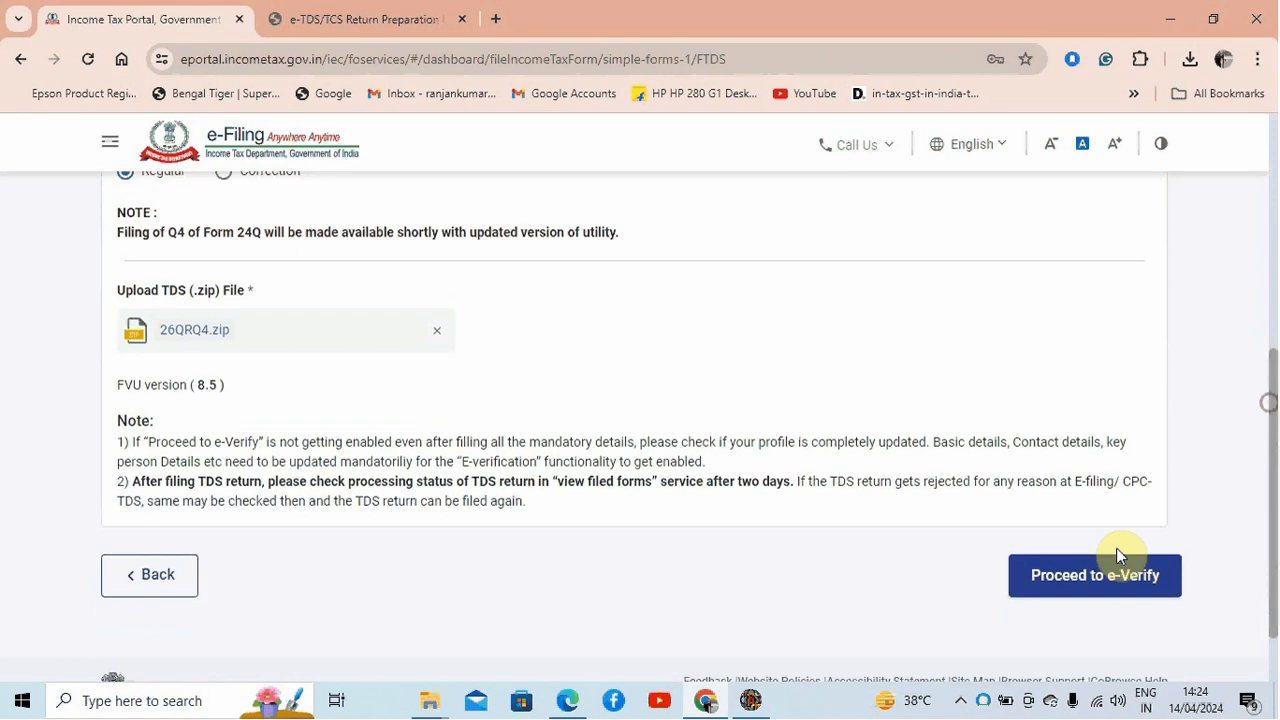
left_click(1095, 576)
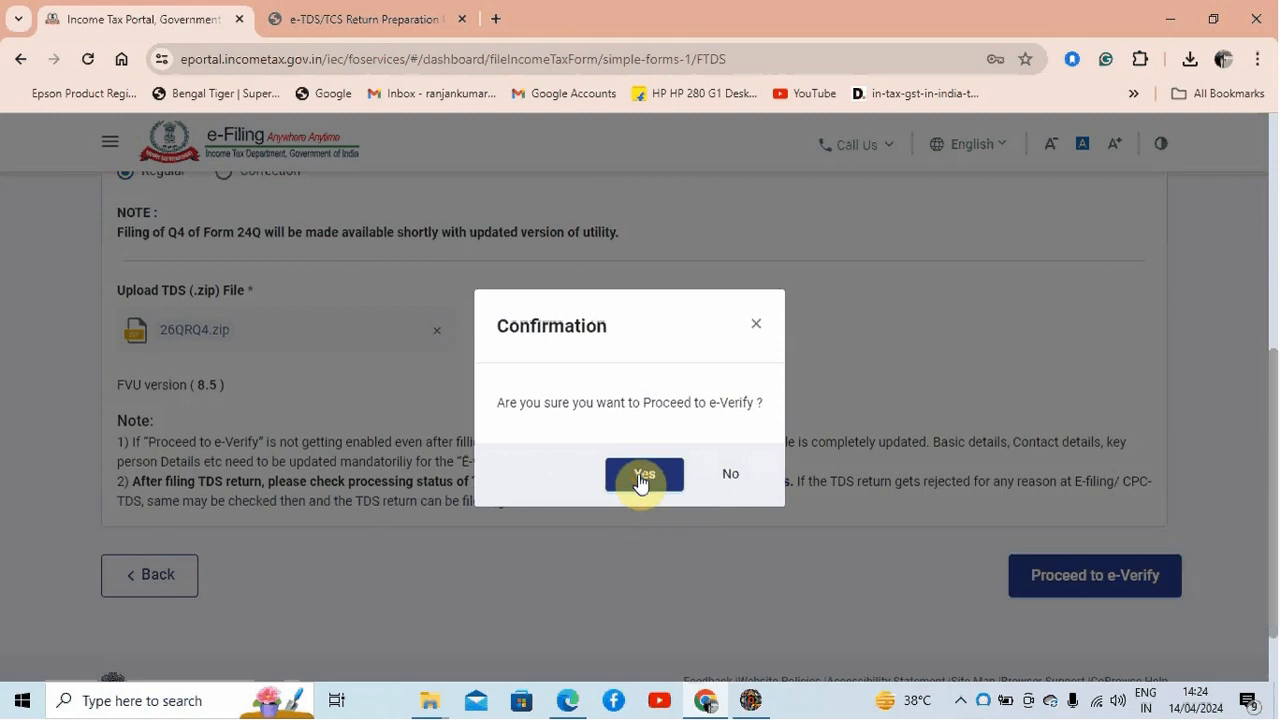
left_click(643, 474)
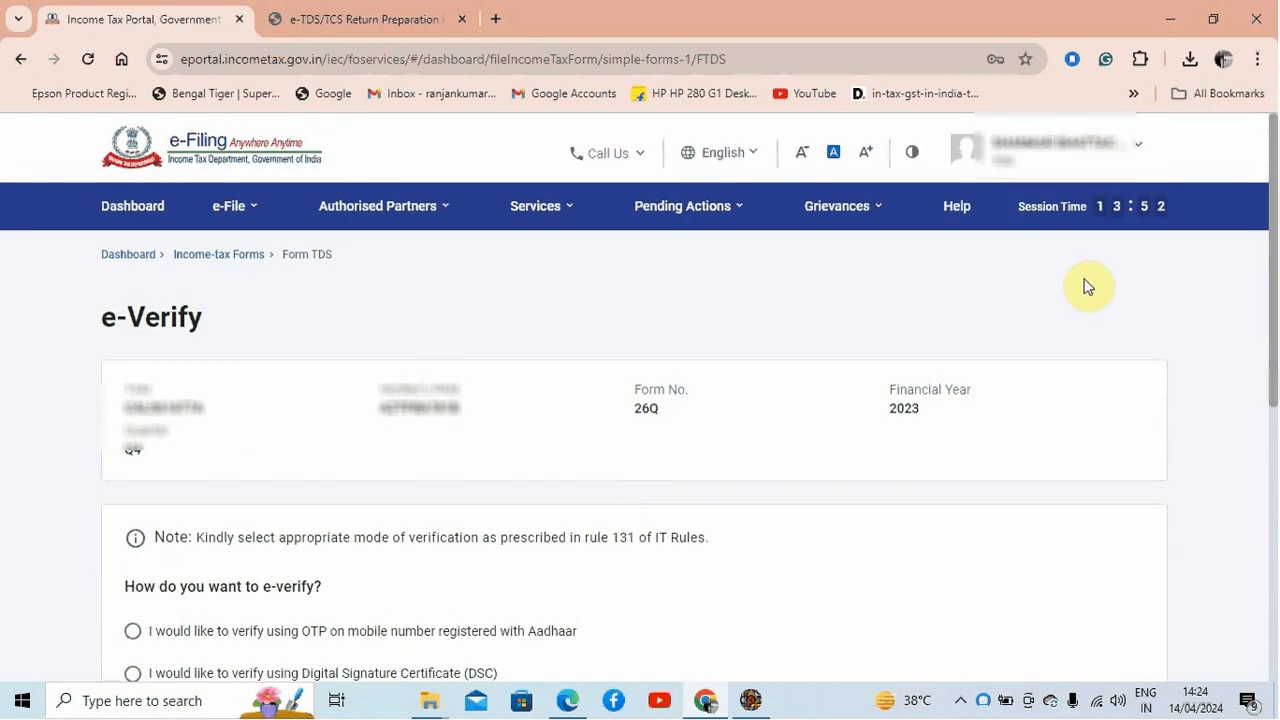
Step: Choose e-verification using OTP on the mobile number registered with Aadhaar and continue
scroll(1271, 200, "down", 3)
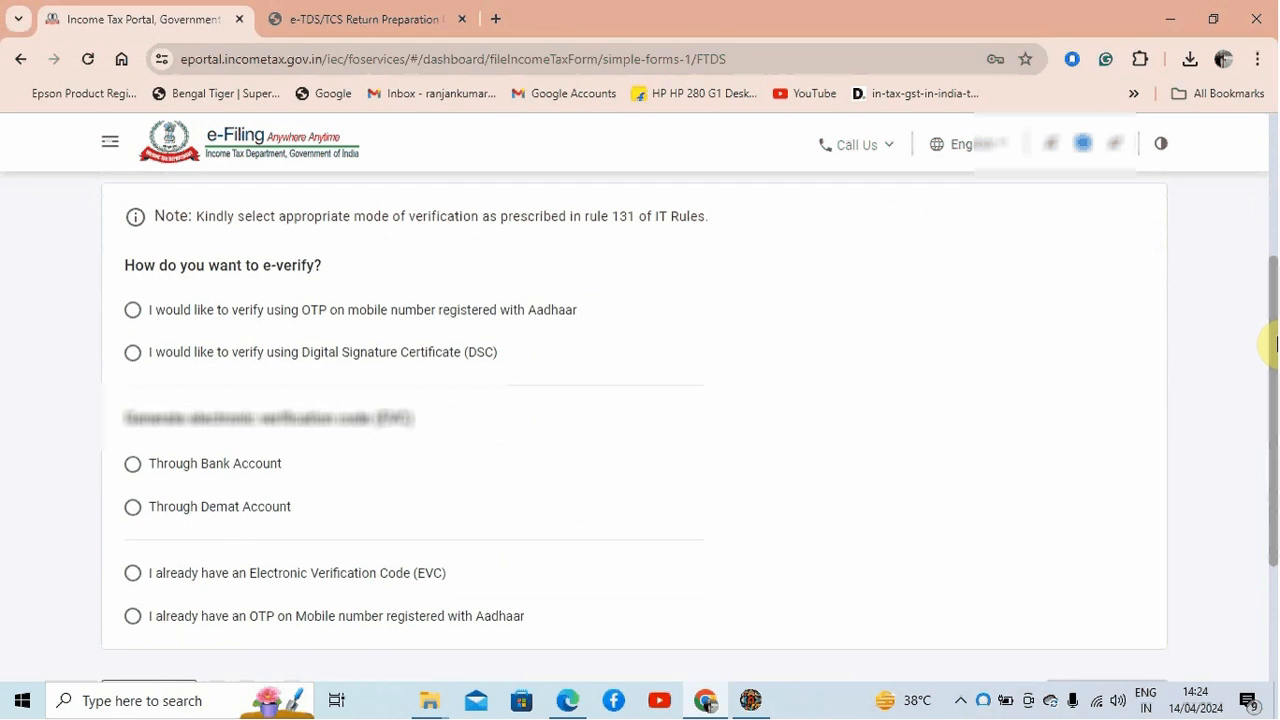
left_click_drag(1272, 343, 1272, 290)
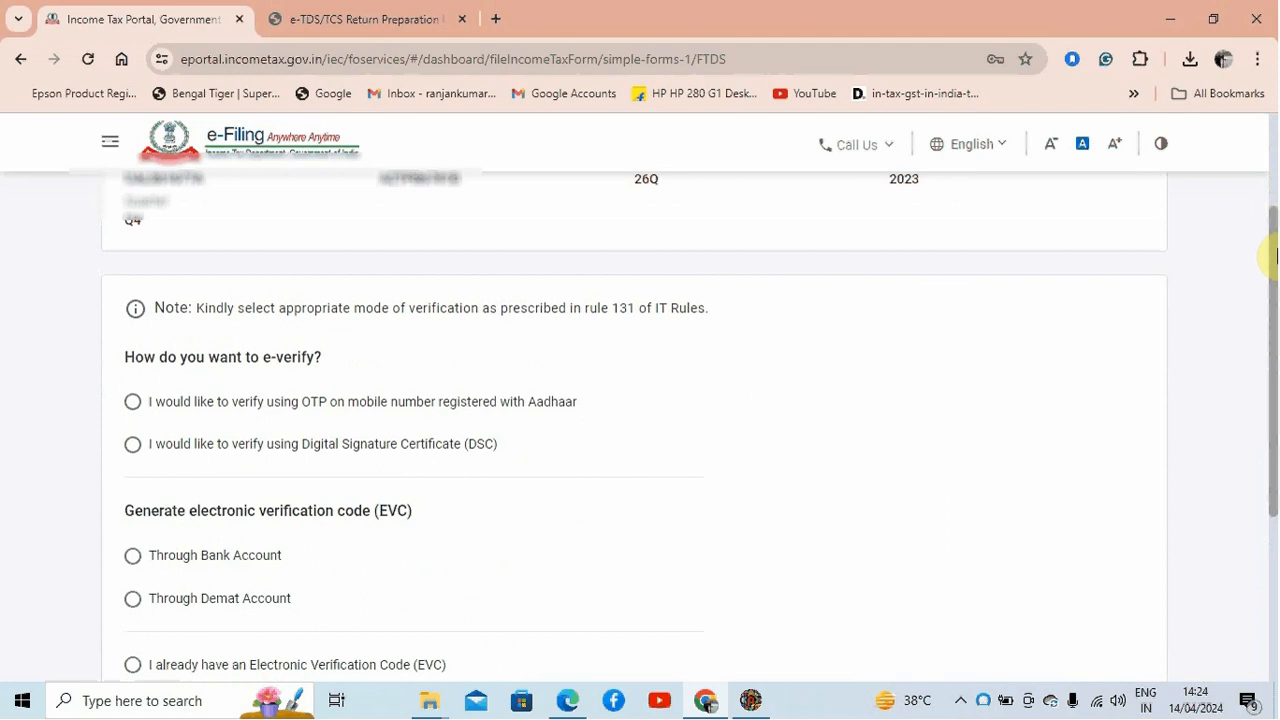
left_click_drag(1270, 250, 1257, 383)
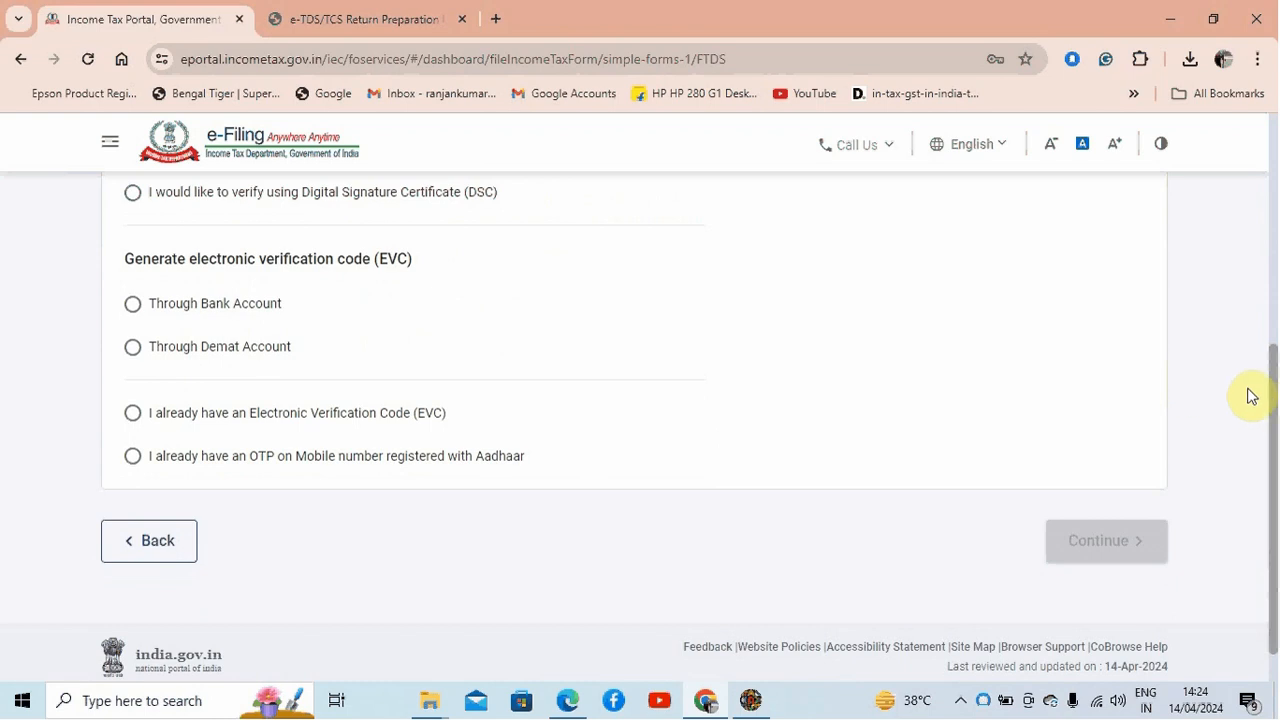
left_click_drag(1272, 405, 1274, 205)
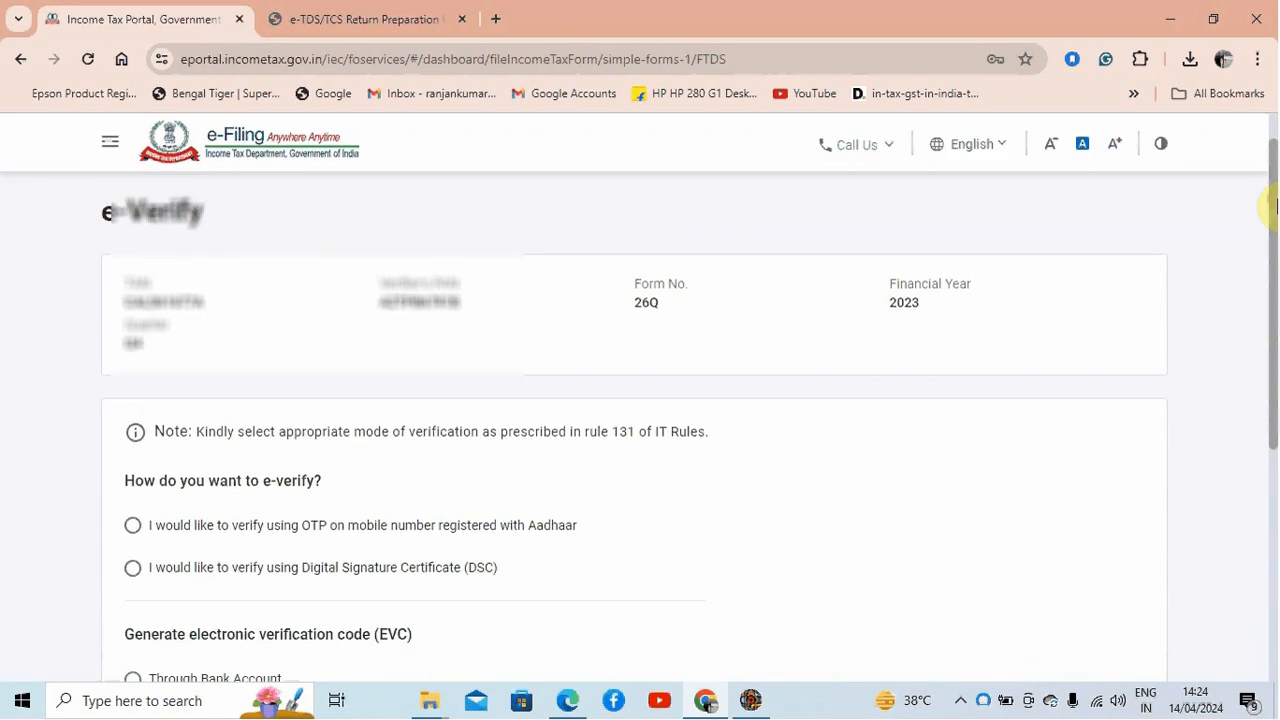
left_click(132, 525)
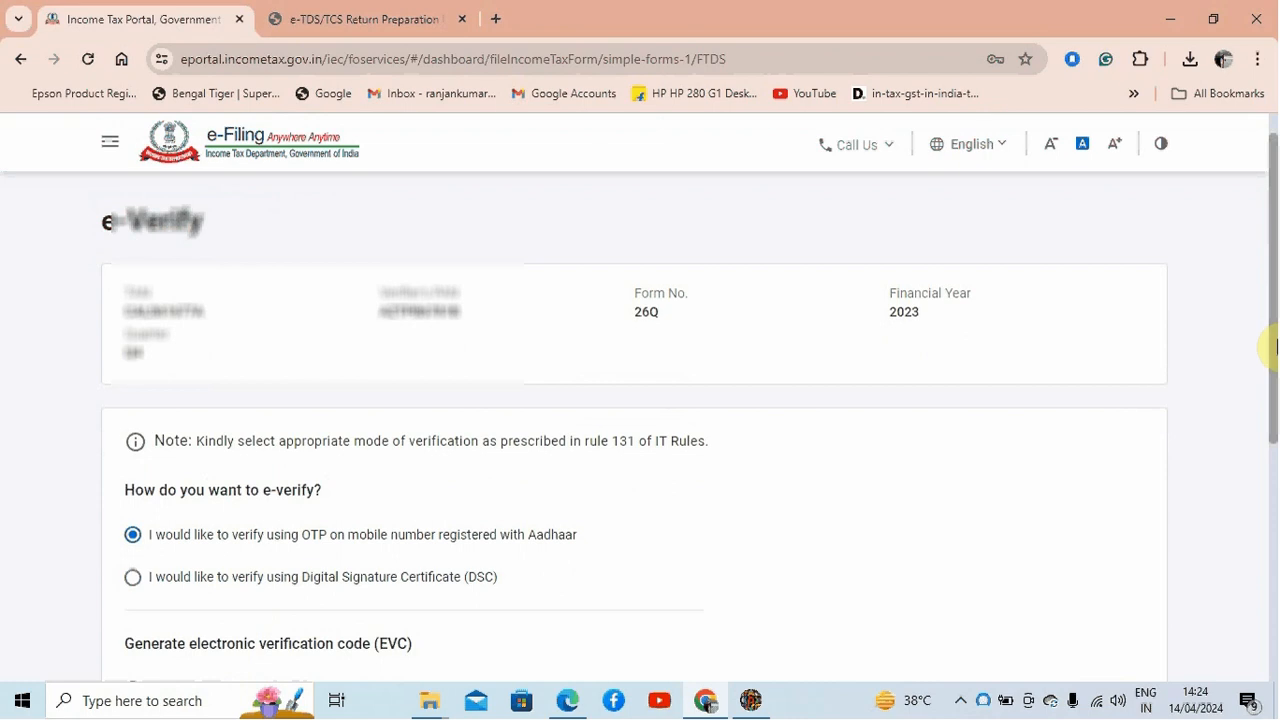
left_click_drag(1269, 346, 1275, 545)
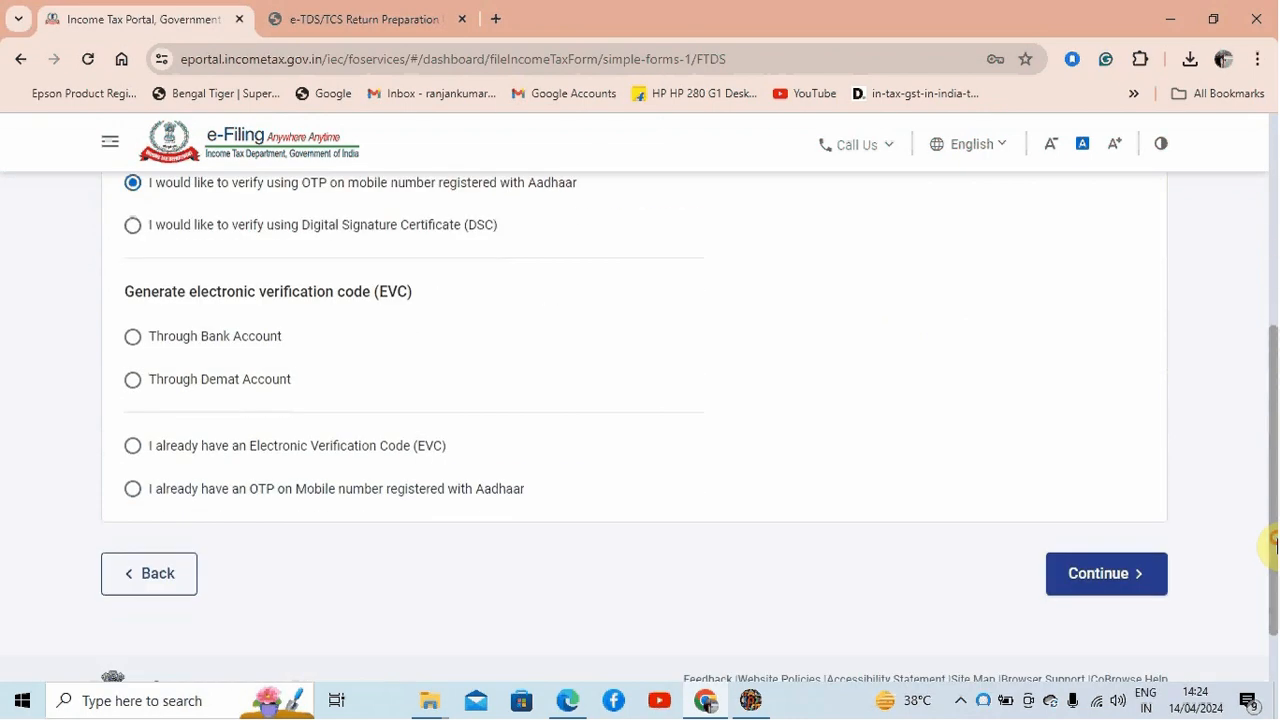
left_click(1114, 590)
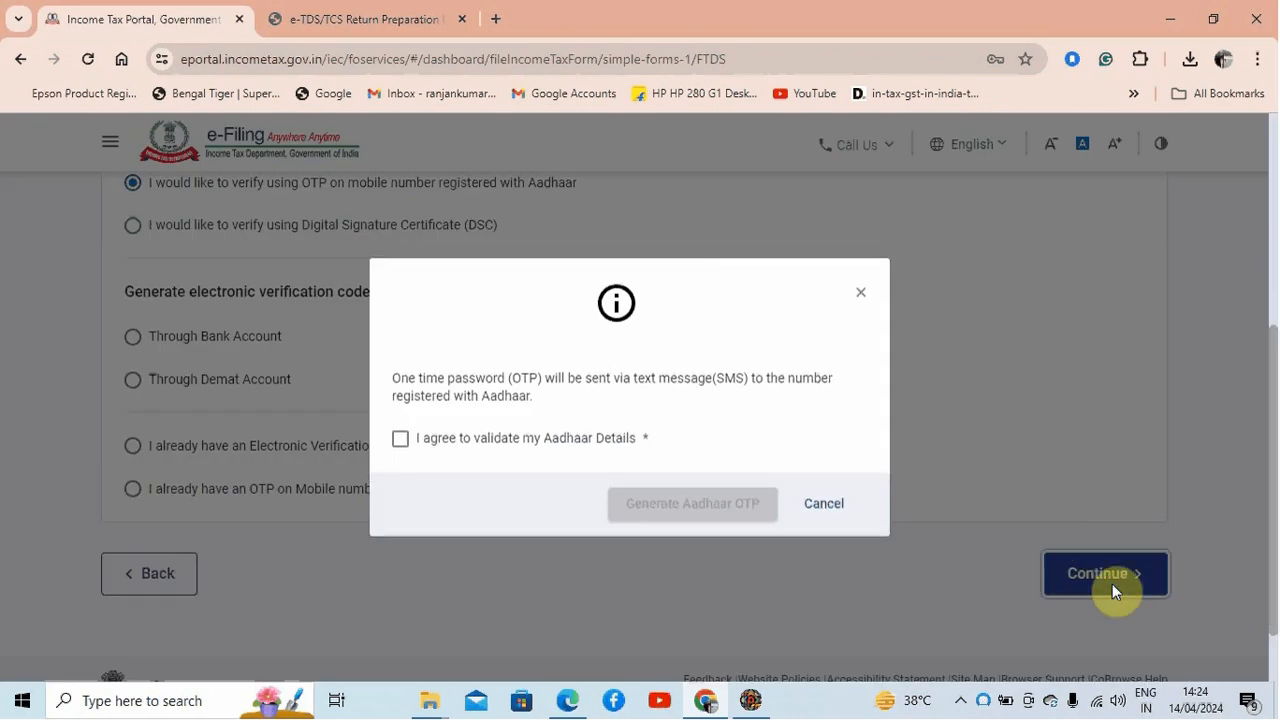
Step: Agree to validate the Aadhaar details and generate the Aadhaar OTP
left_click(400, 440)
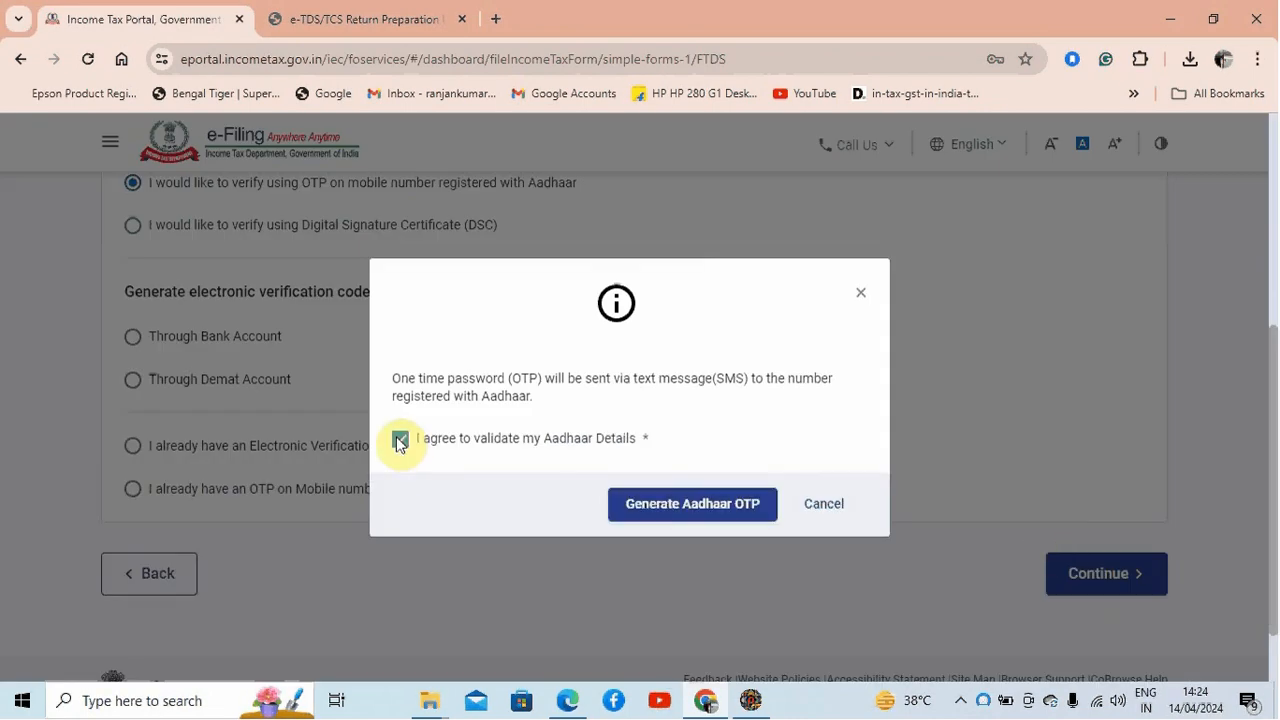
left_click(700, 508)
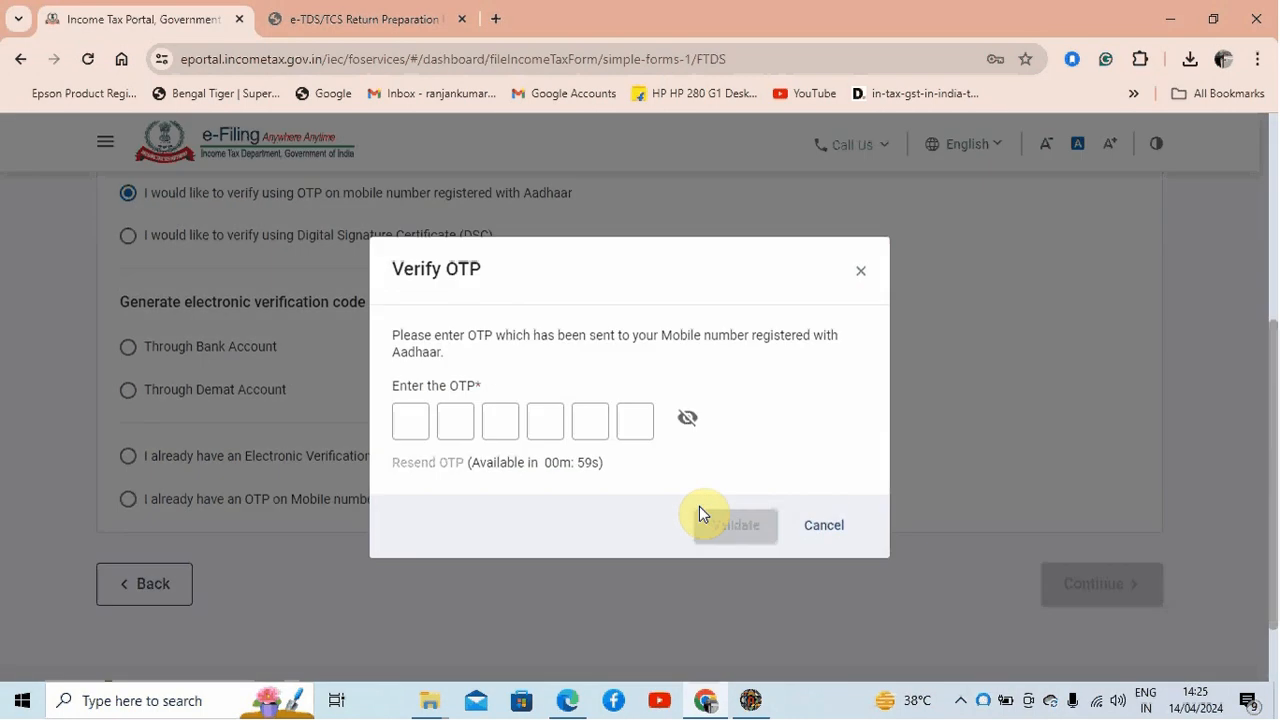
Step: Enter the received Aadhaar OTP in the verification code fields
left_click(412, 418)
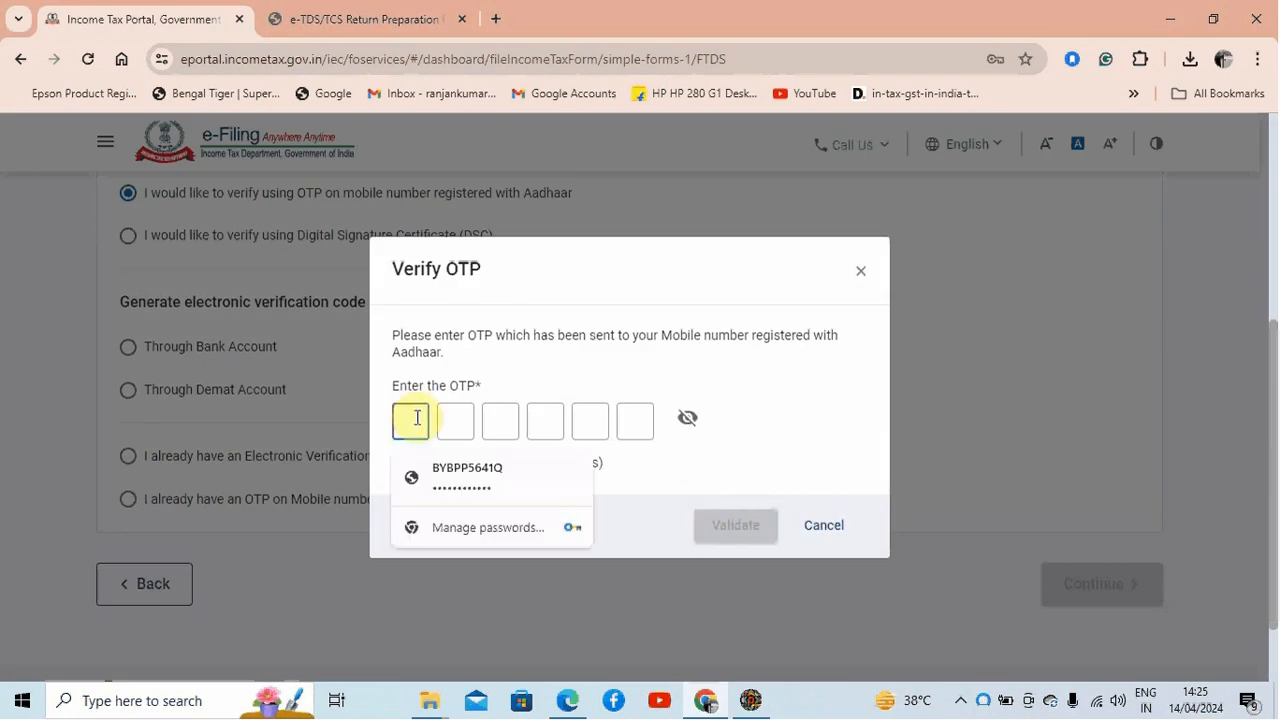
left_click(815, 363)
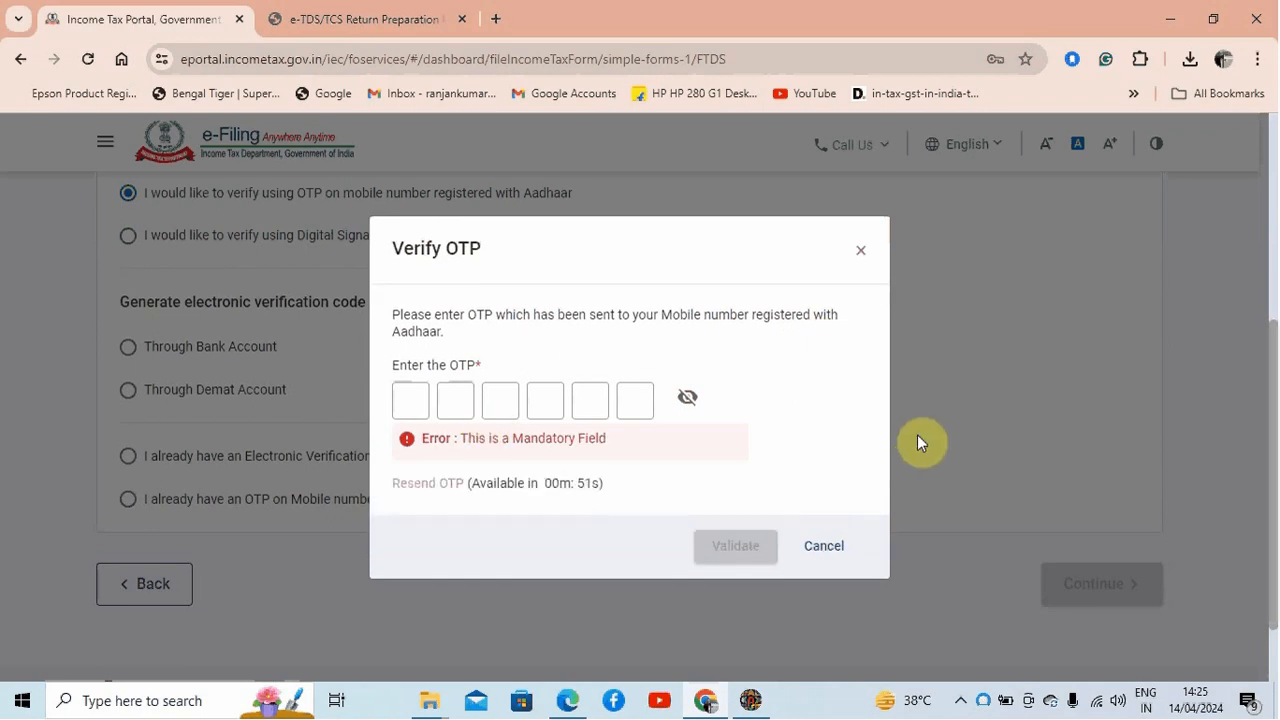
left_click(960, 702)
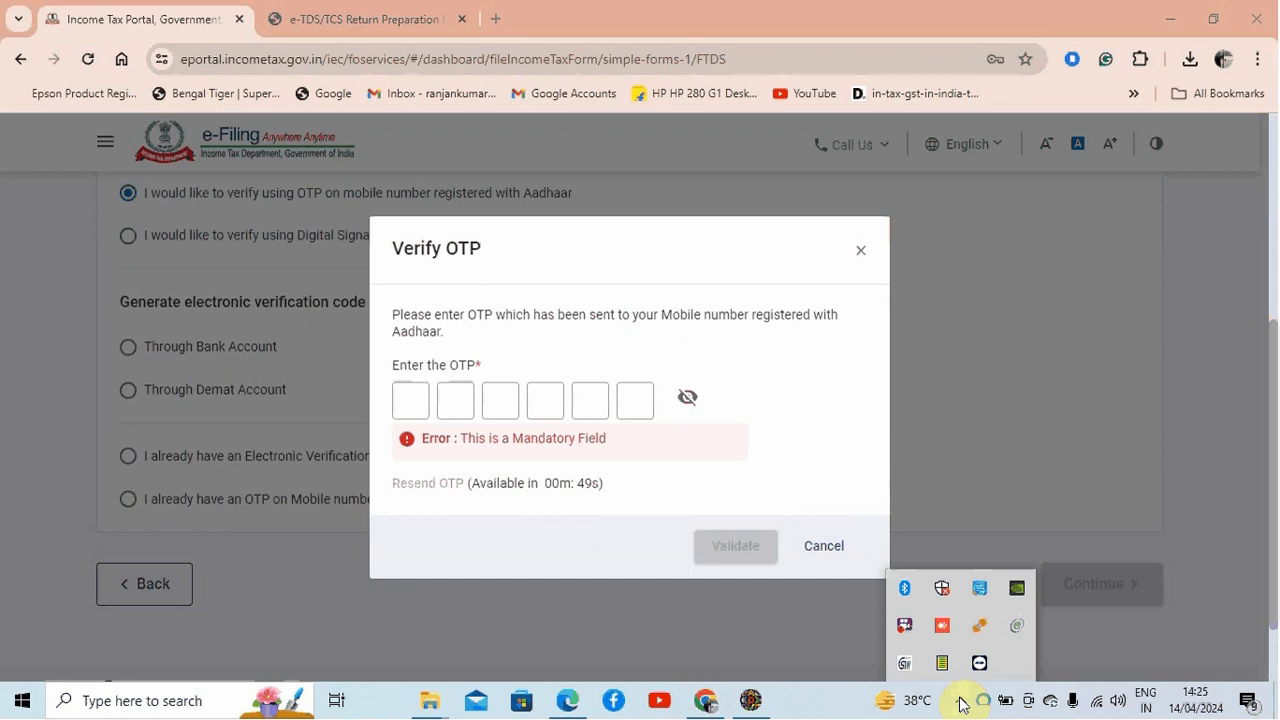
right_click(910, 635)
left_click(953, 429)
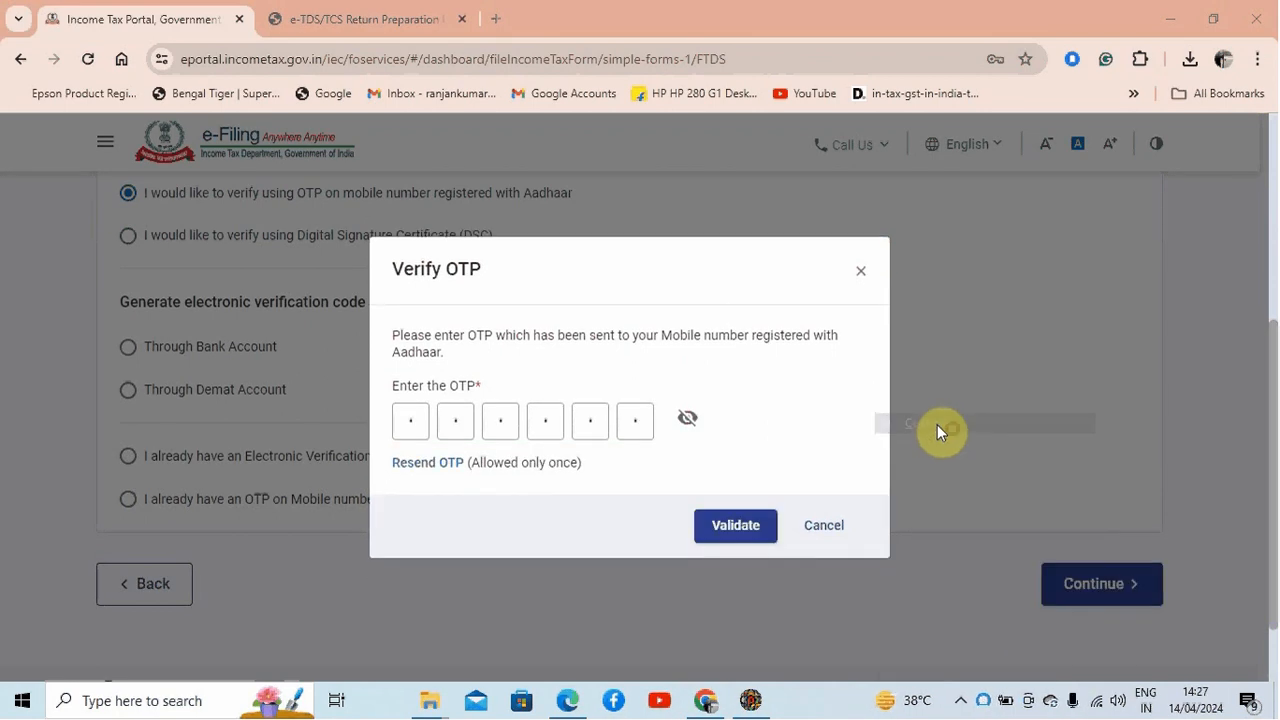
Step: Validate the entered Aadhaar OTP to submit the e-verified return
left_click(960, 701)
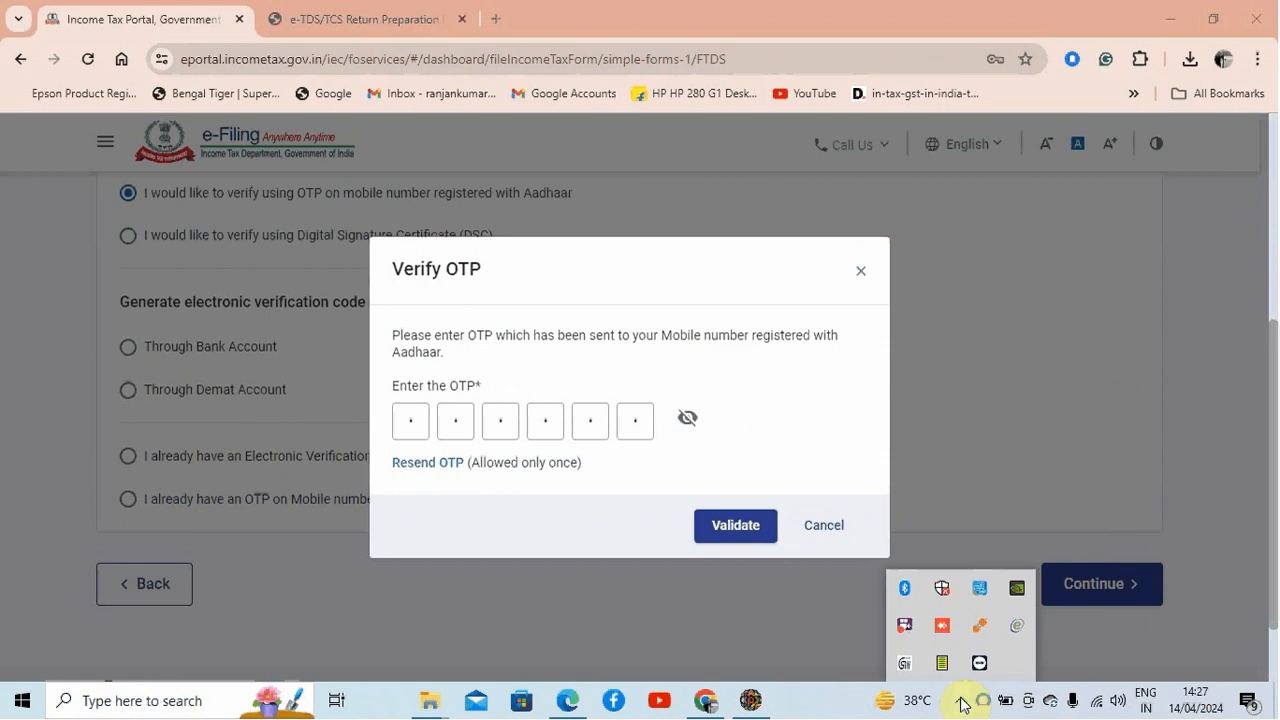
left_click(775, 615)
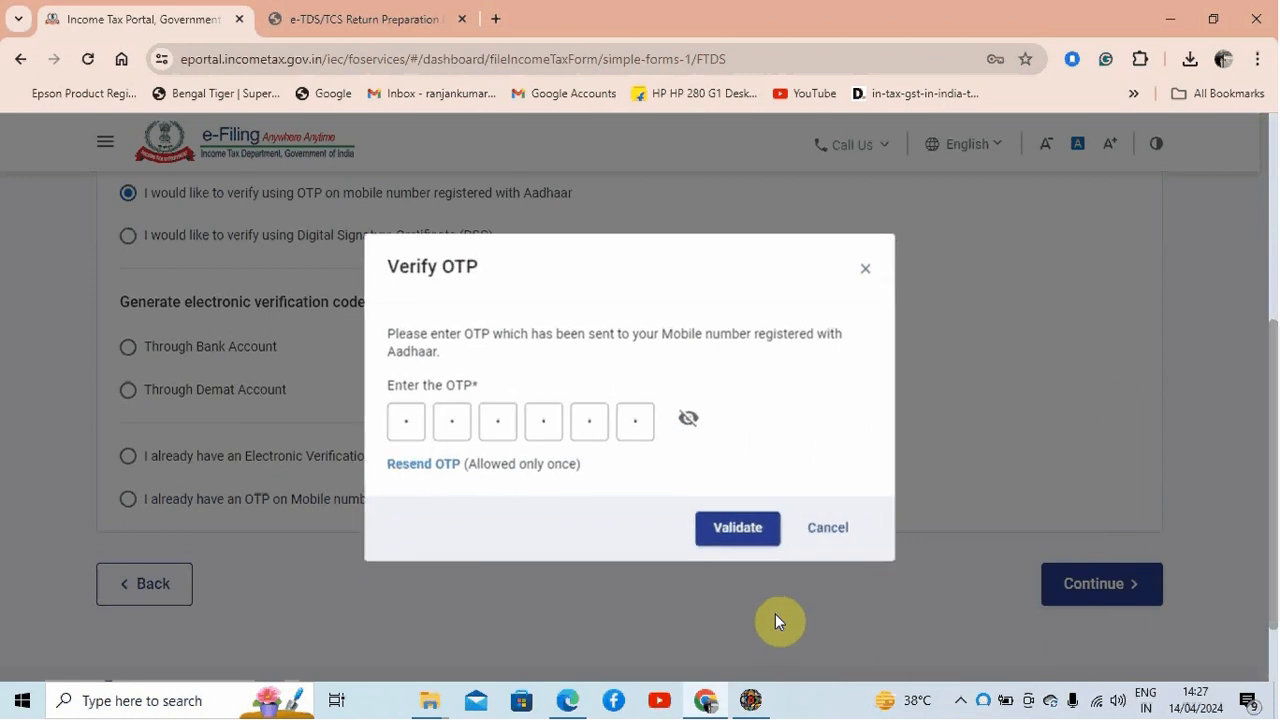
left_click(738, 527)
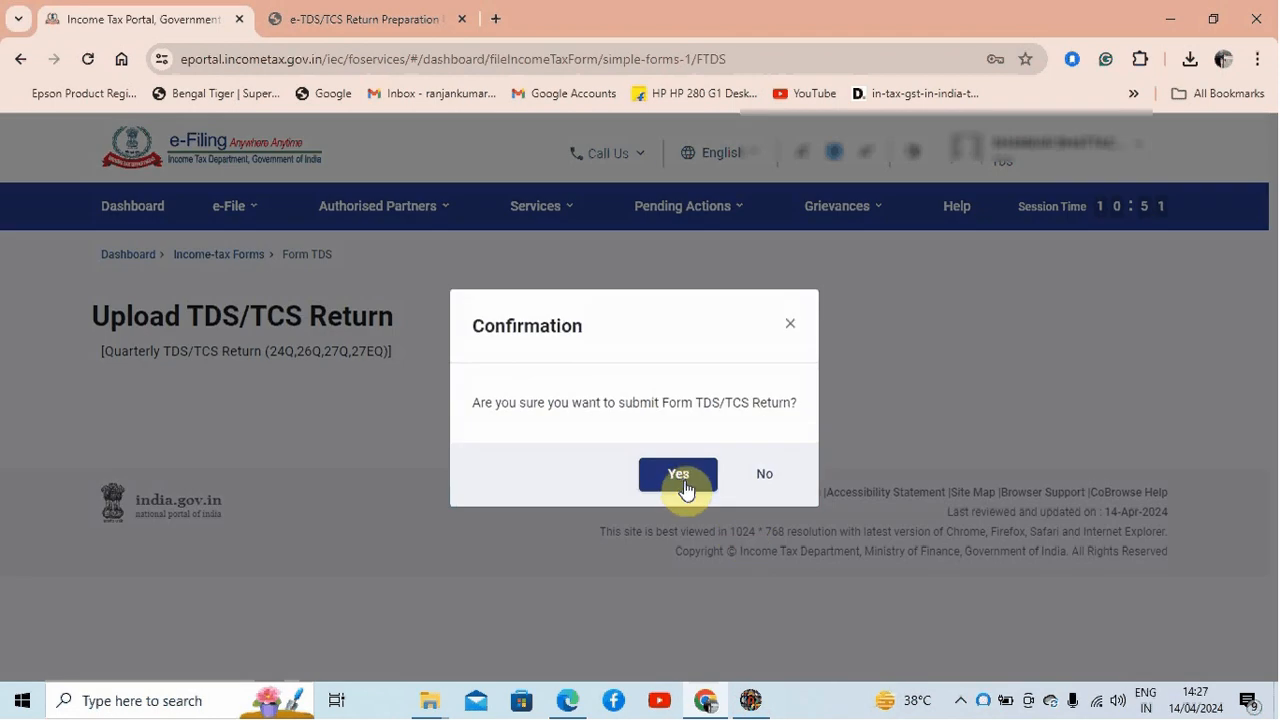
left_click(680, 476)
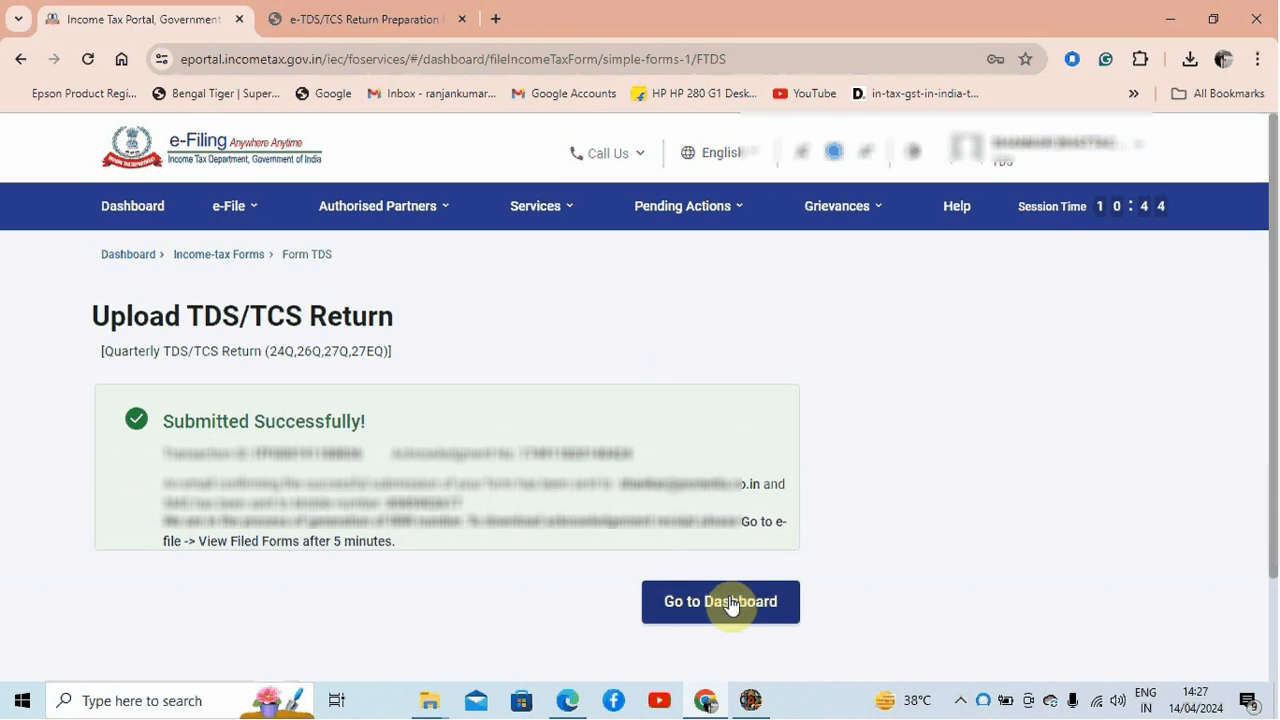
Step: Return to the dashboard, open View Filed Forms, and view all filings of Form 26Q
left_click(726, 598)
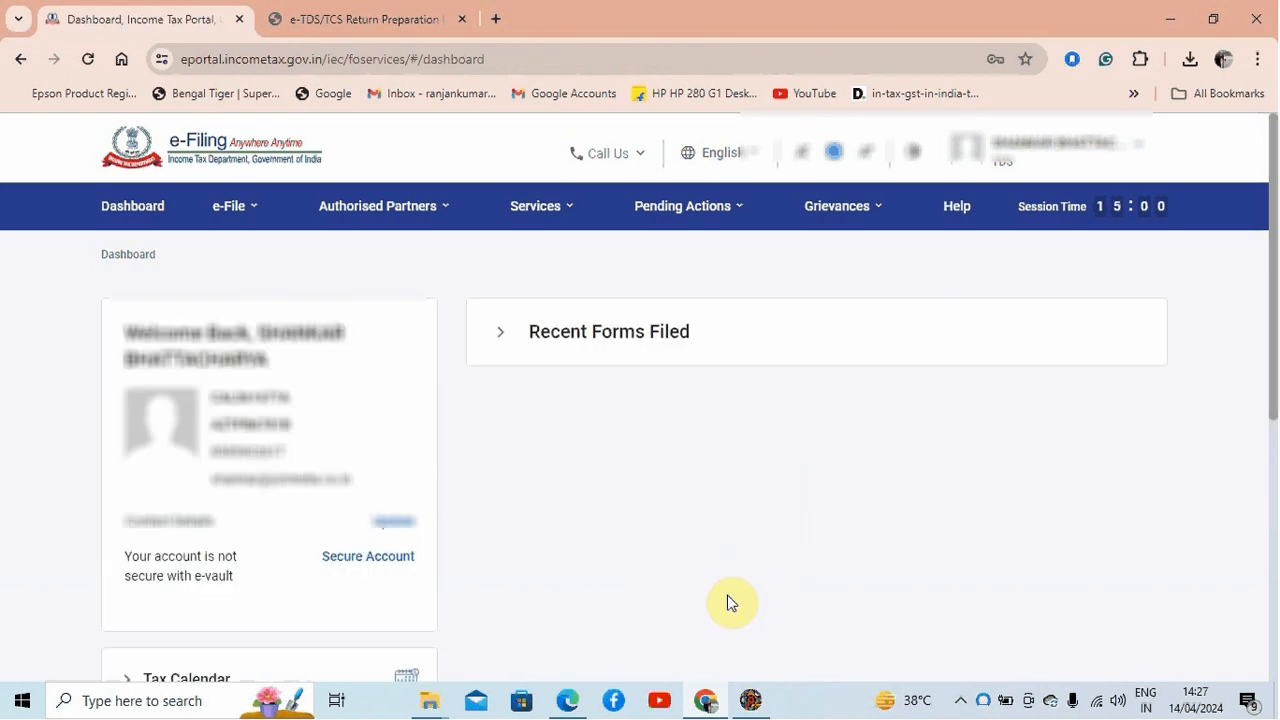
mouse_move(262, 224)
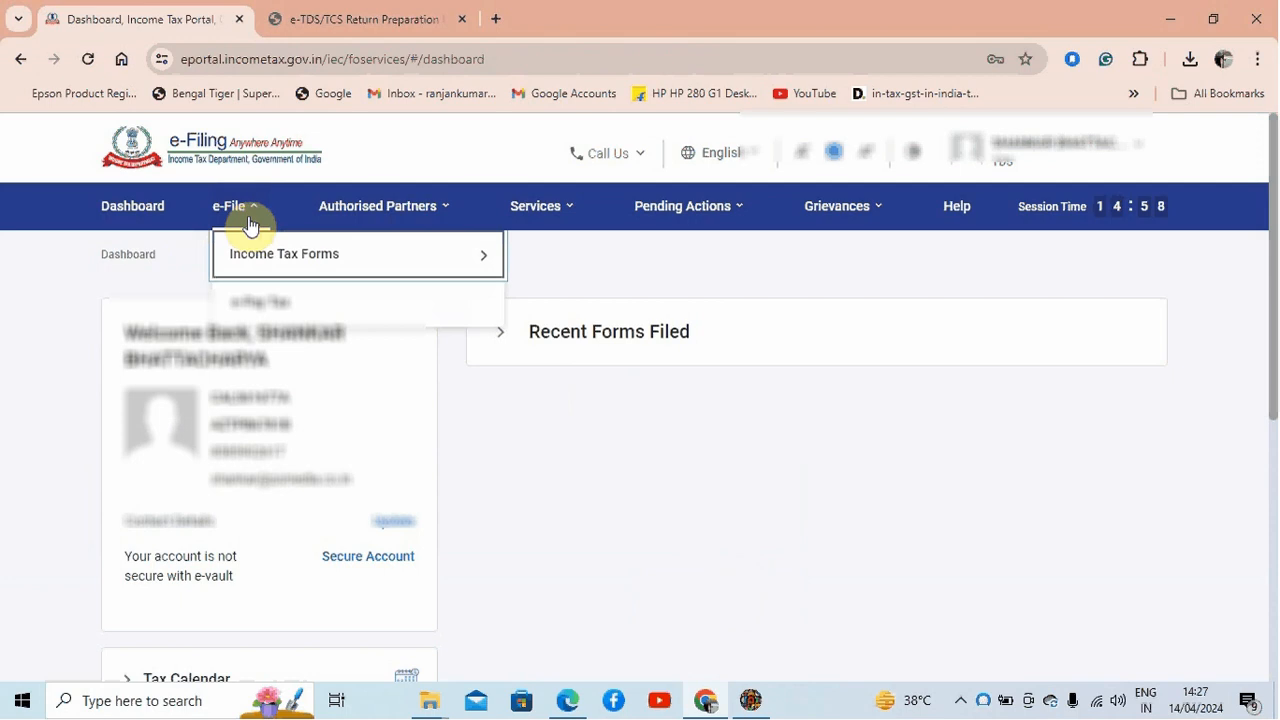
mouse_move(263, 258)
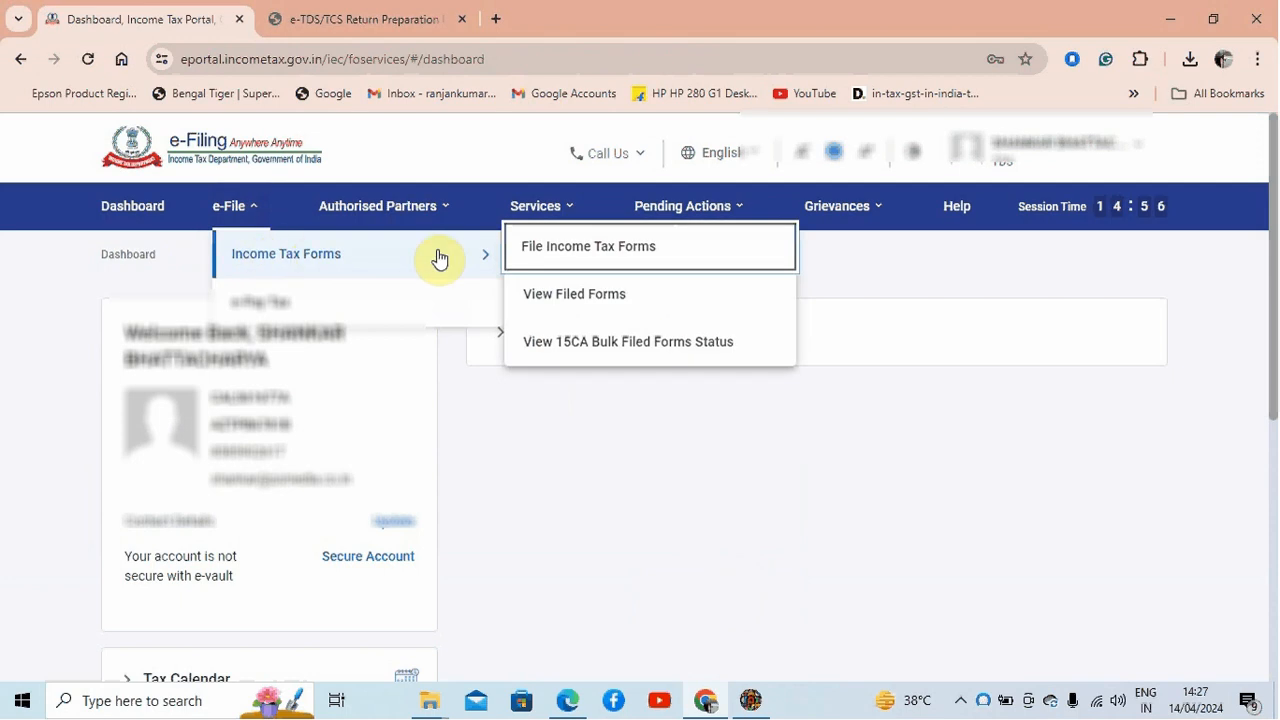
left_click(597, 300)
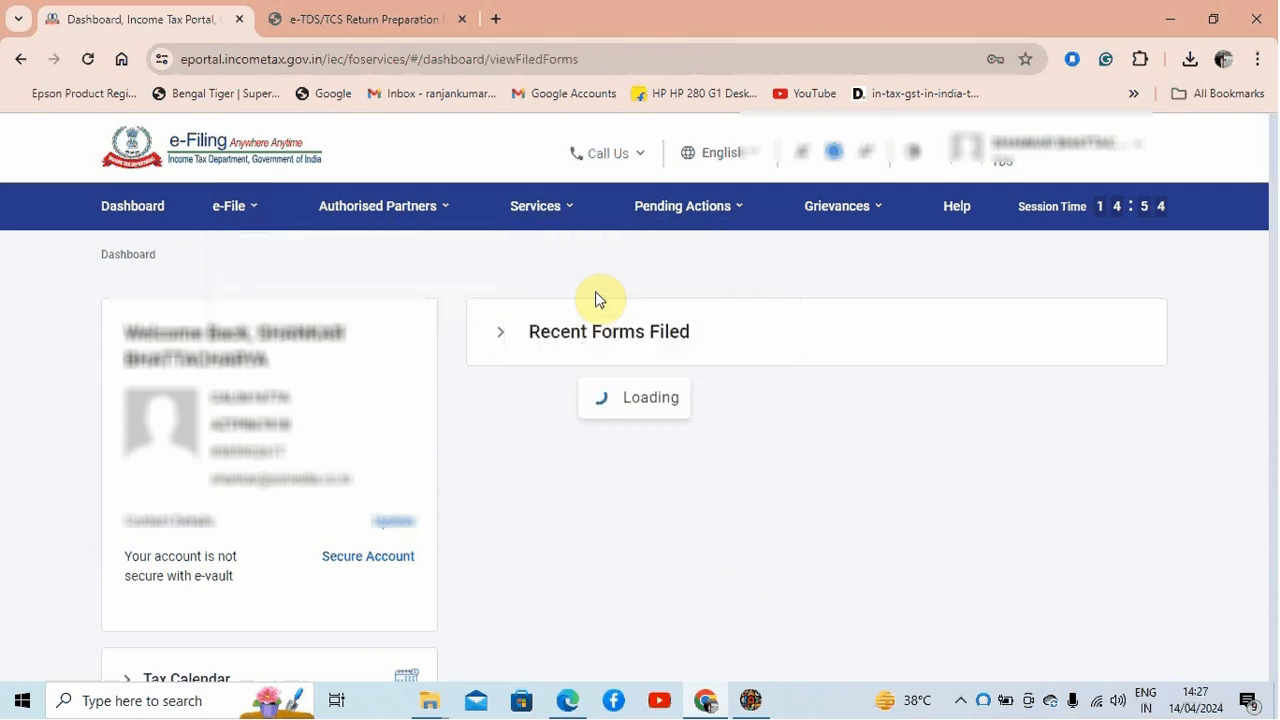
left_click_drag(1271, 302, 1266, 357)
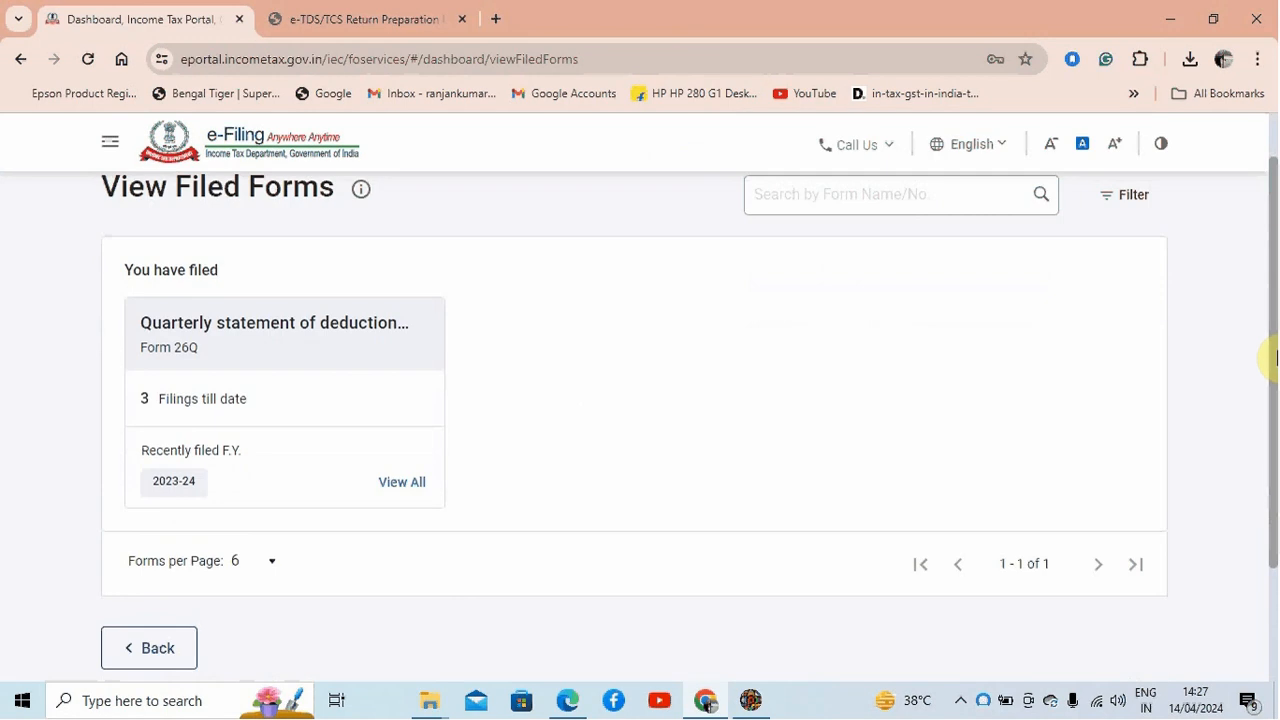
left_click(410, 487)
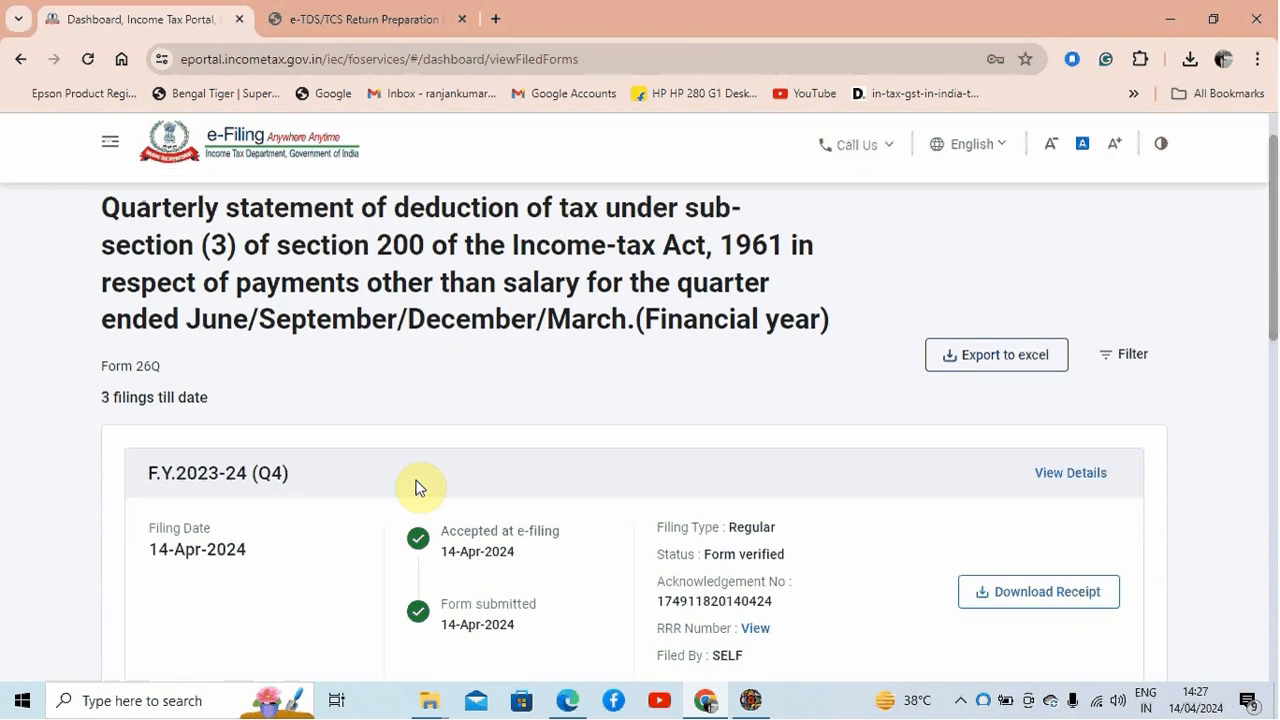
Step: View the RRR number details of the F.Y. 2023-24 (Q4) filing and close them
left_click_drag(1269, 271, 1275, 325)
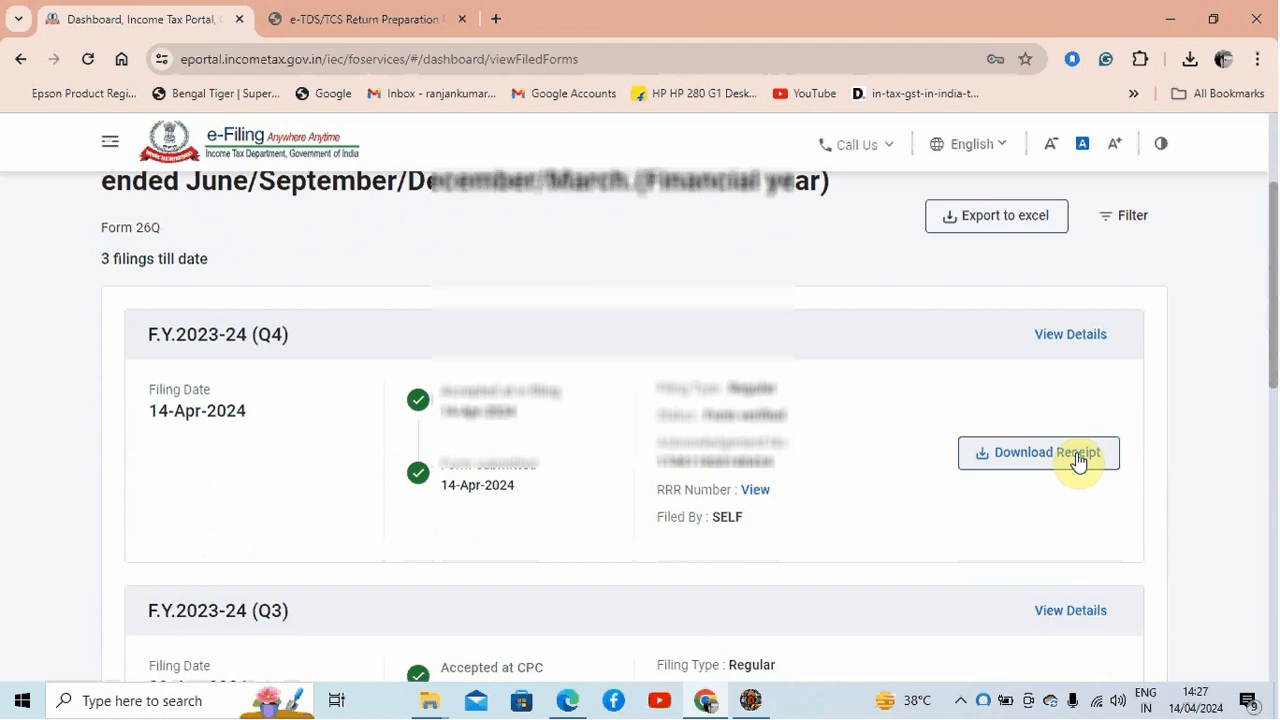
left_click(755, 492)
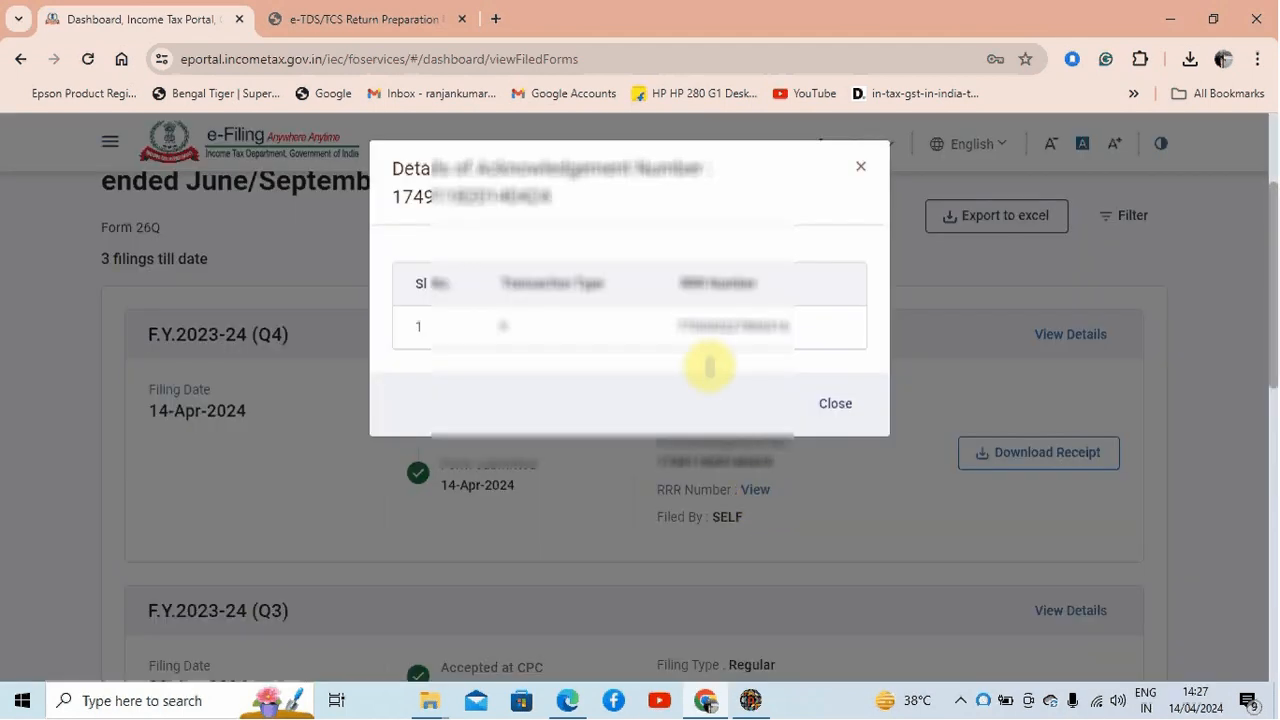
left_click(830, 404)
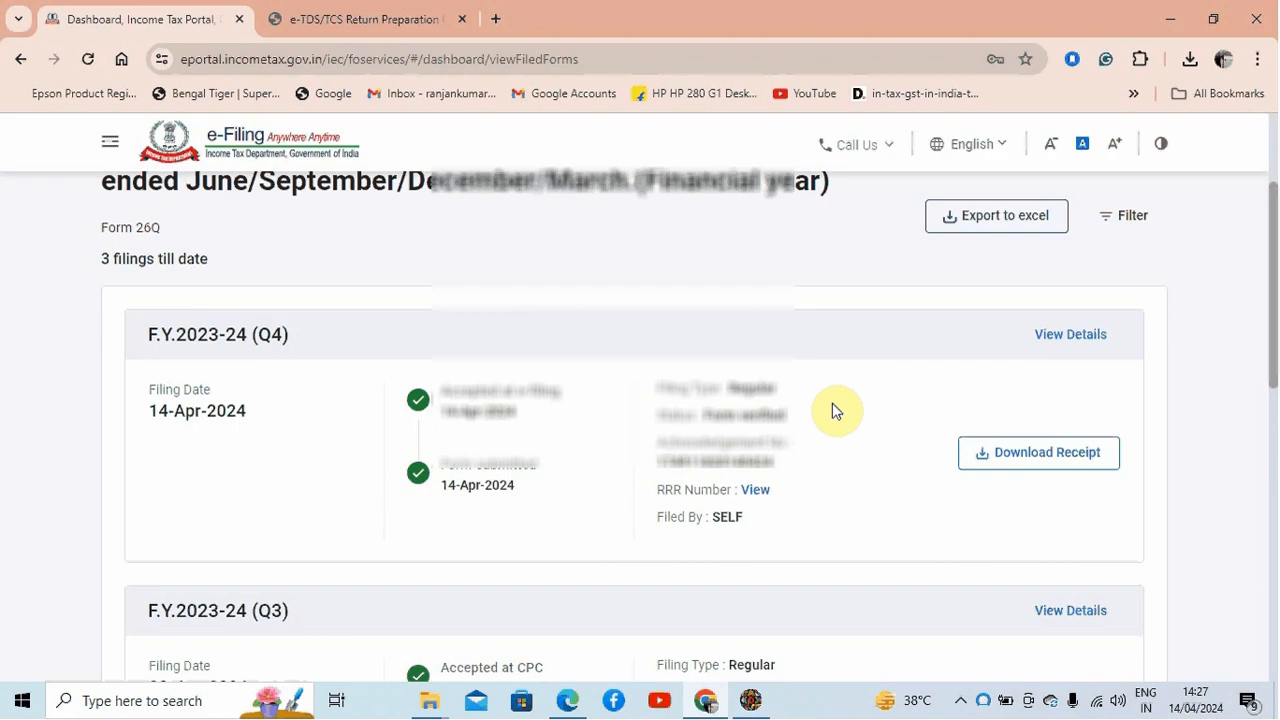
Step: Download the receipt PDF for the F.Y. 2023-24 (Q4) filing and close the download dialog
left_click(1040, 453)
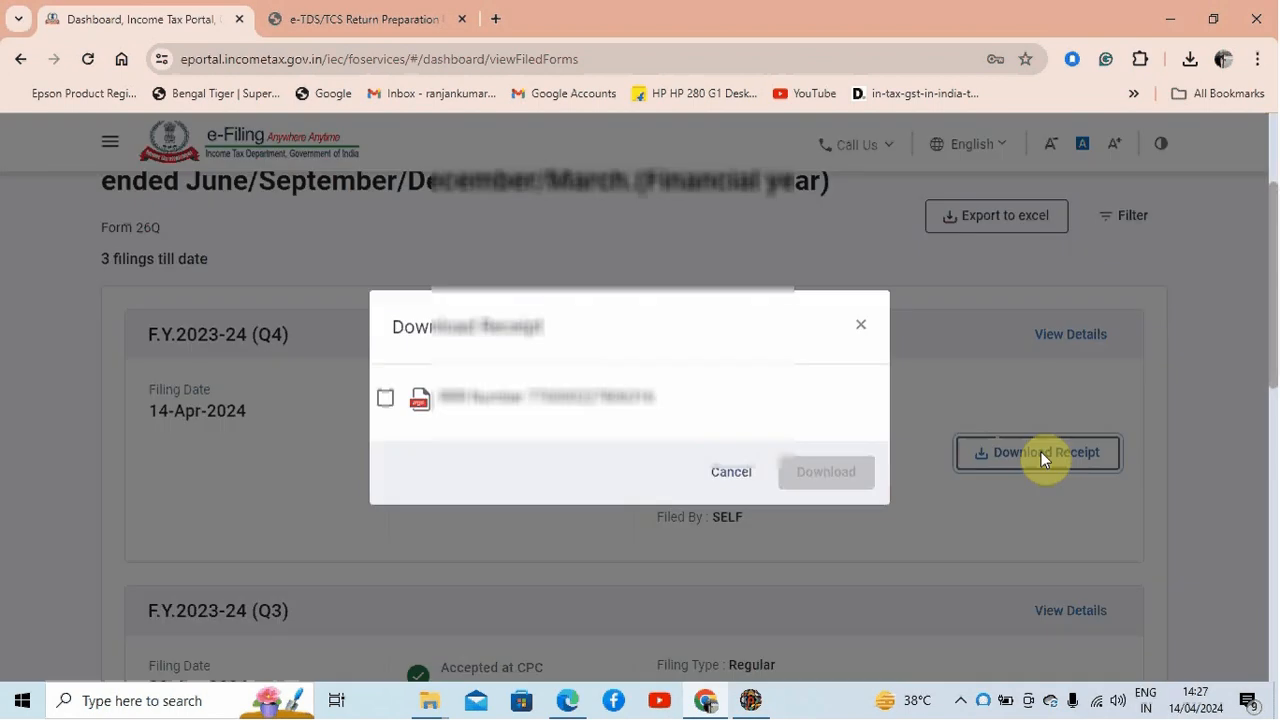
left_click(385, 398)
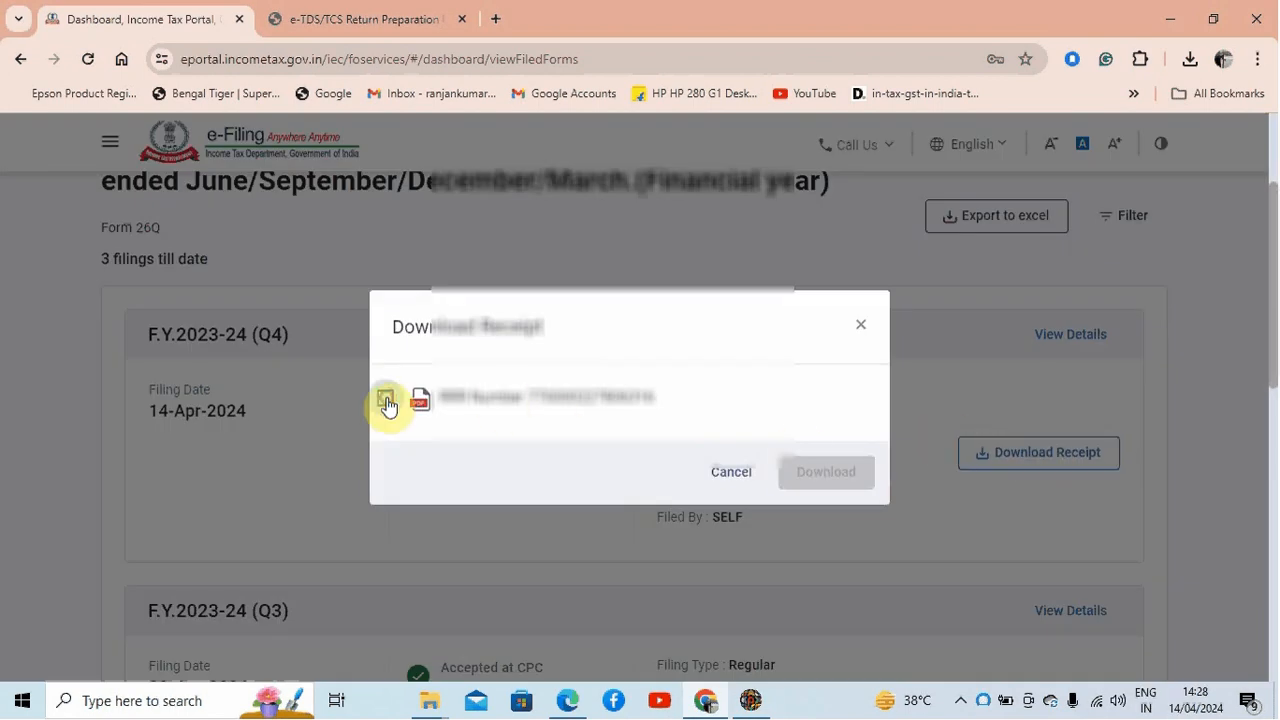
left_click(837, 478)
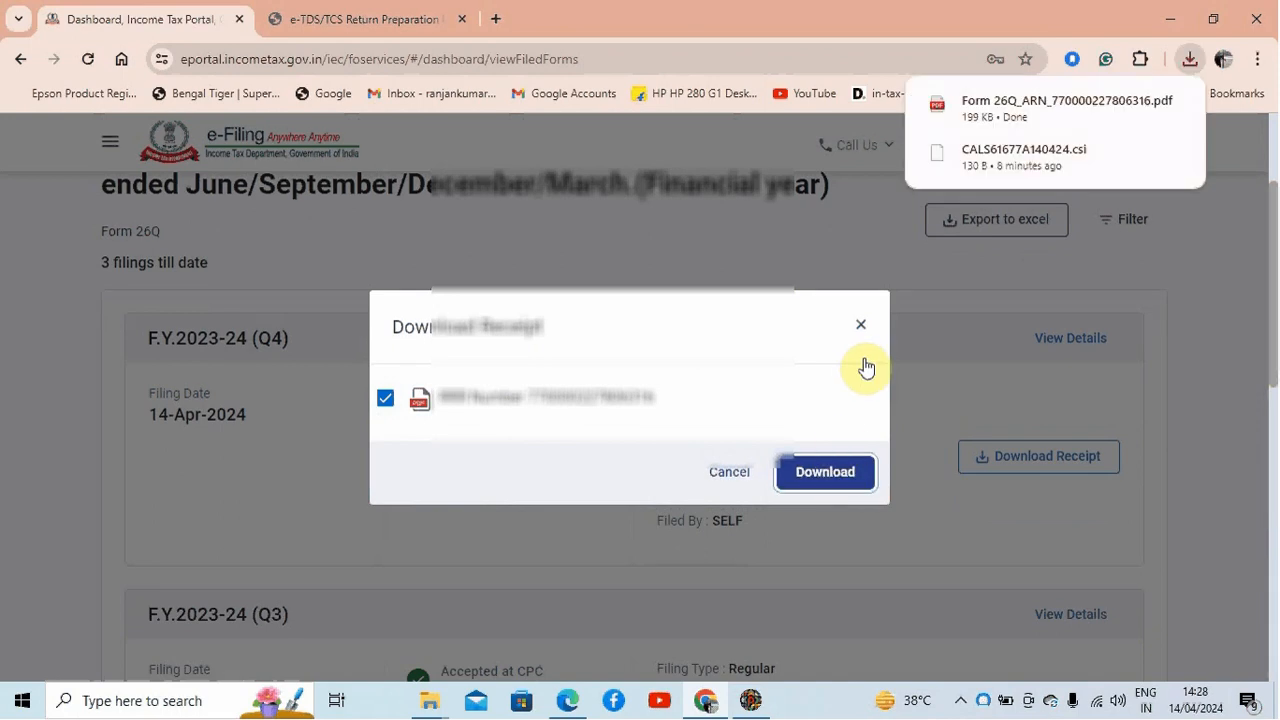
left_click(860, 325)
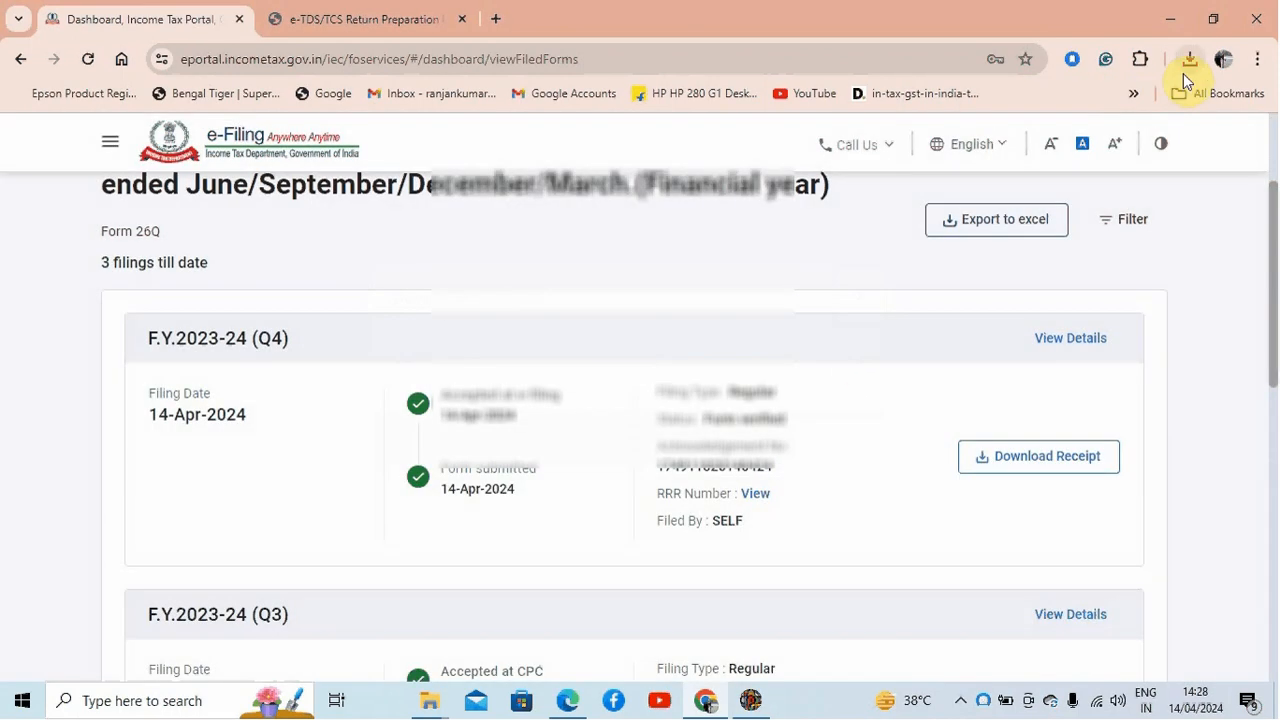
Step: Open the downloaded Form 26Q acknowledgement PDF and save a copy into the Desktop folder tds > Q4 FY 2324
left_click(1190, 62)
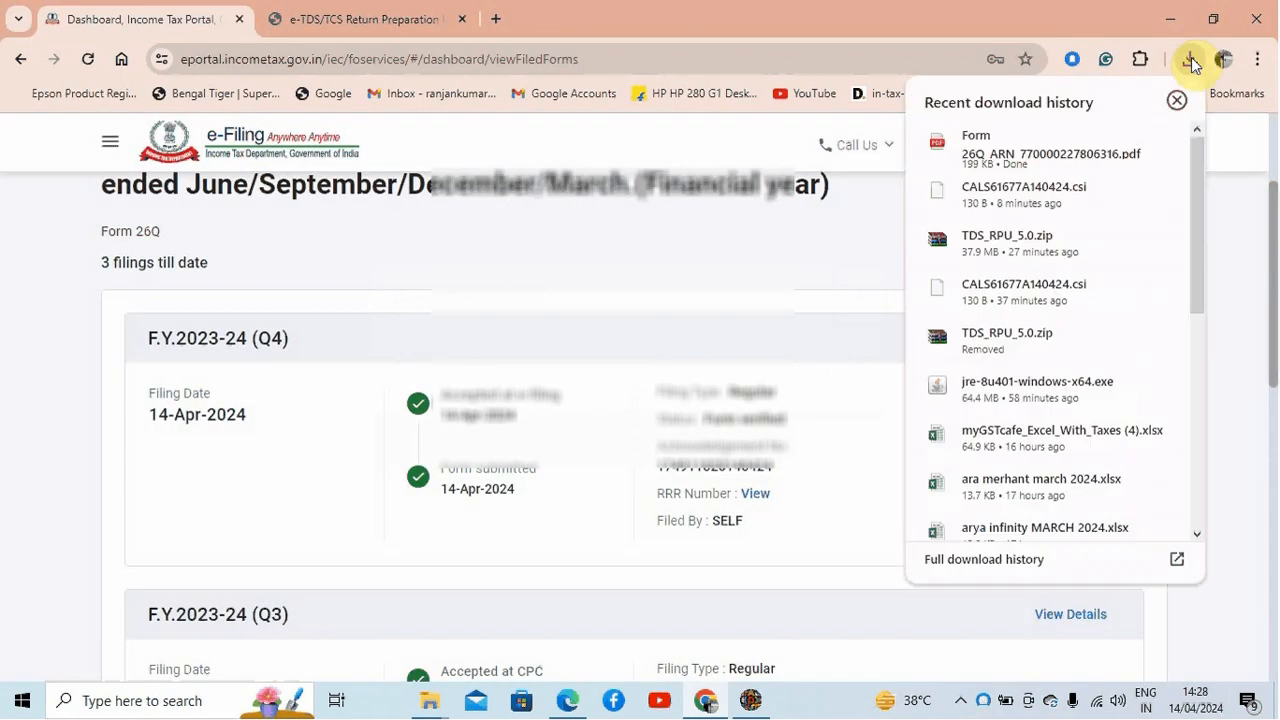
left_click(1065, 150)
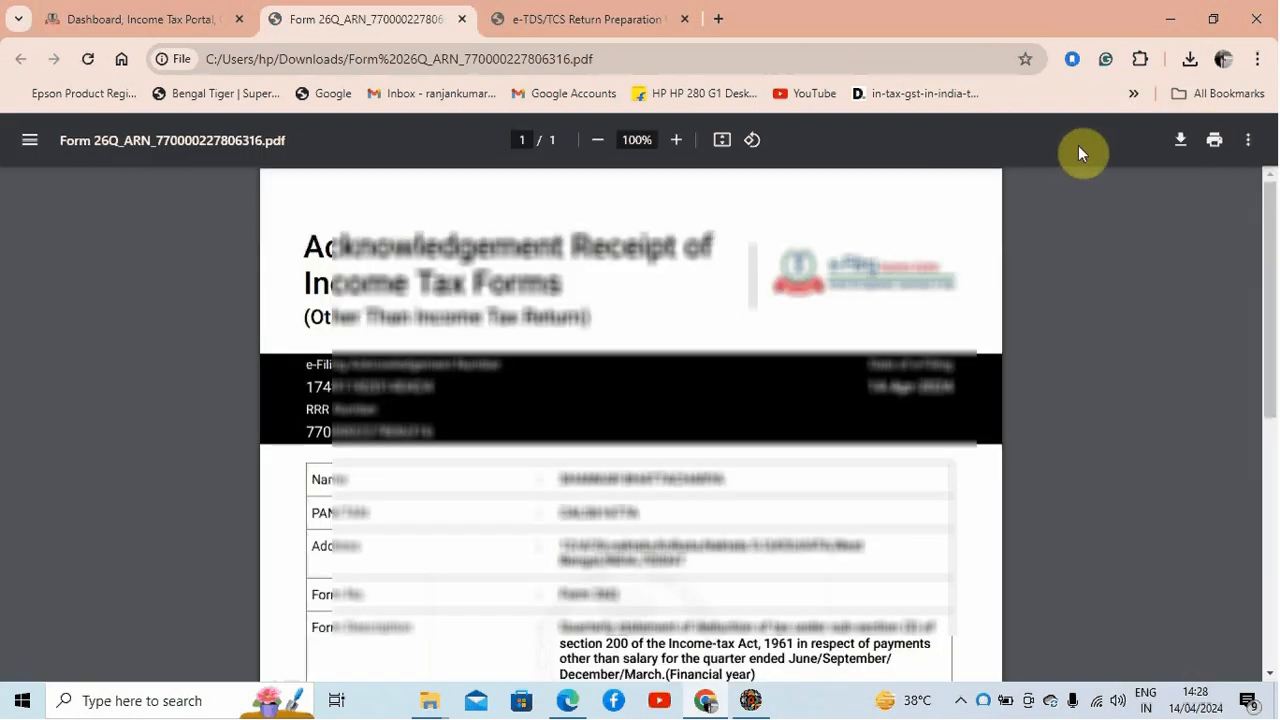
left_click(1181, 142)
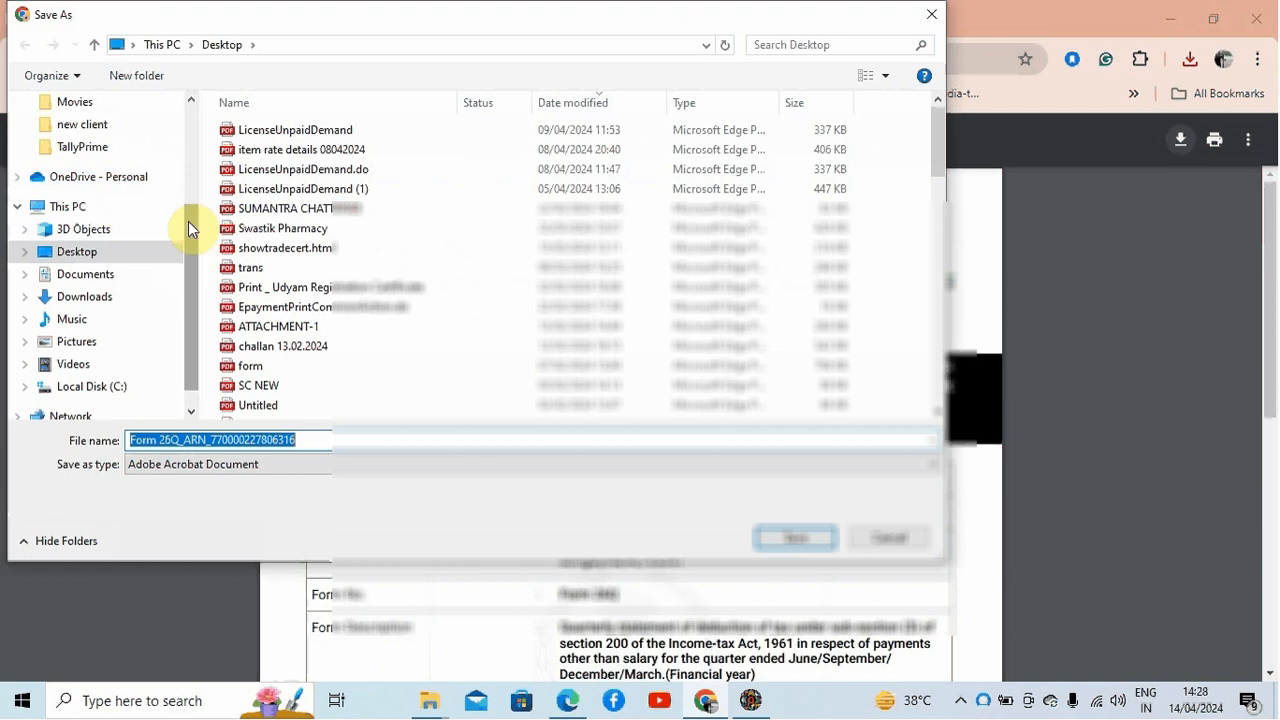
scroll(191, 154, "up", 3)
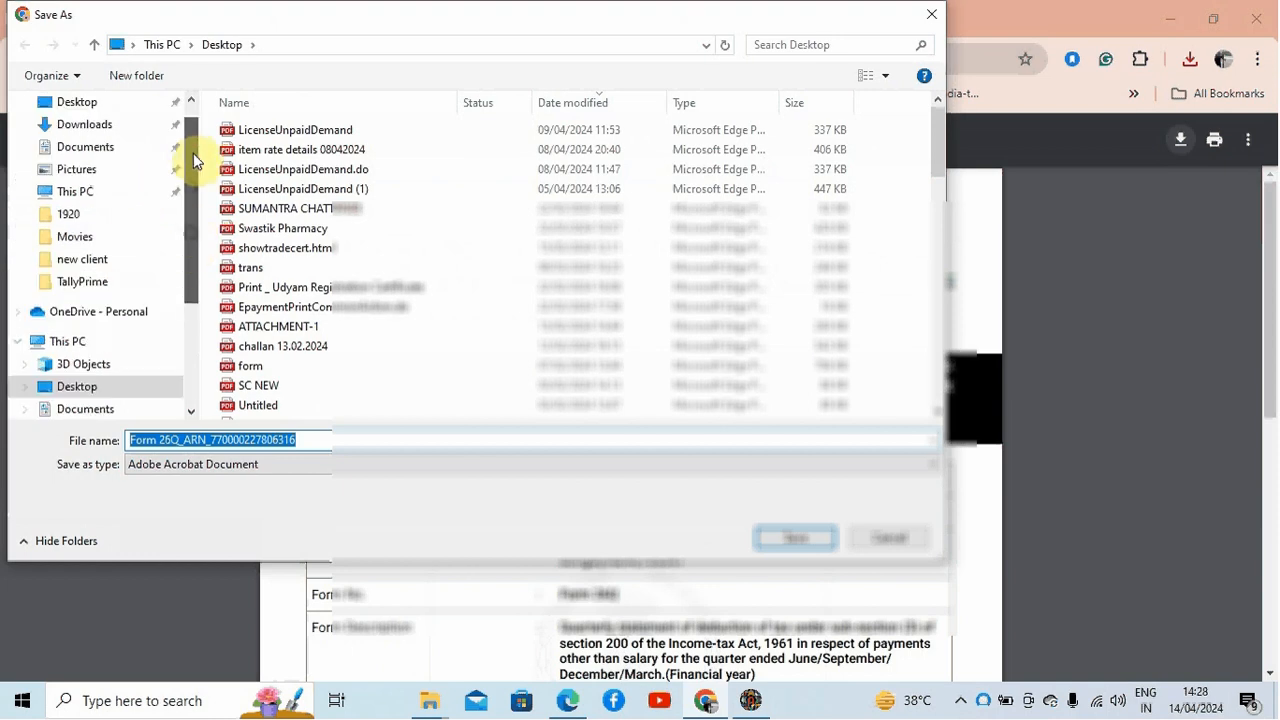
left_click(121, 108)
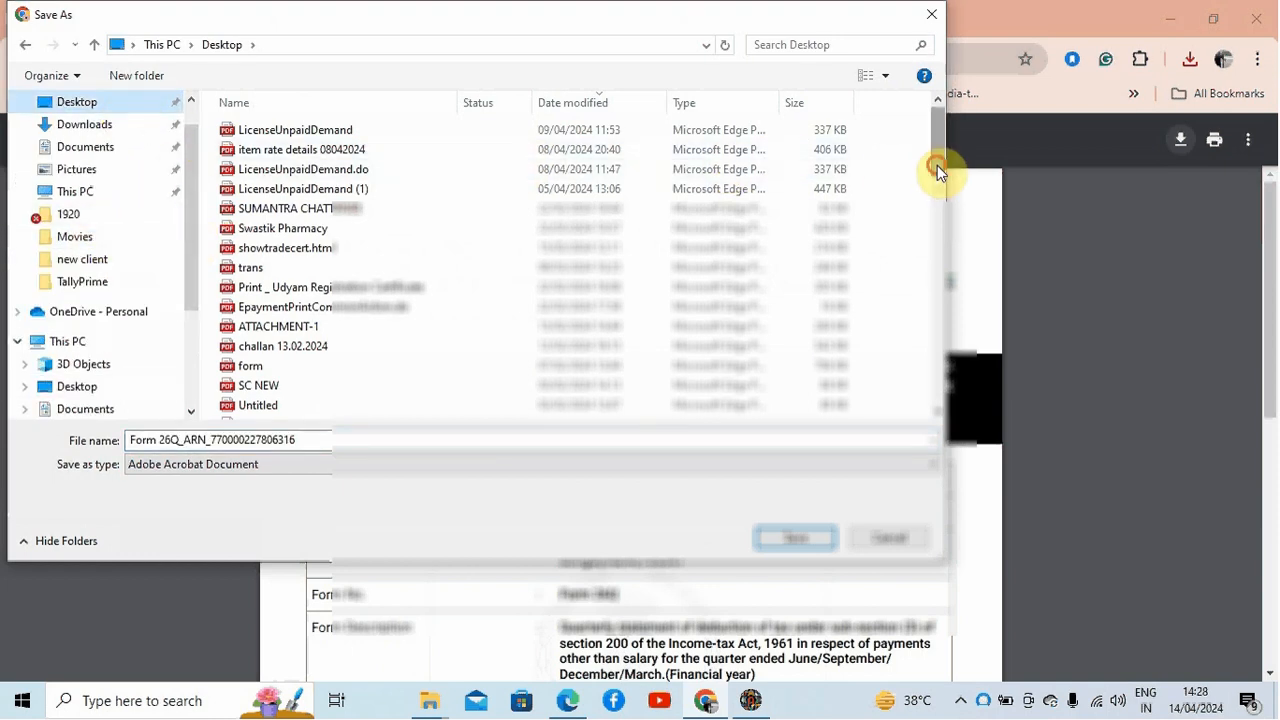
left_click_drag(937, 165, 964, 406)
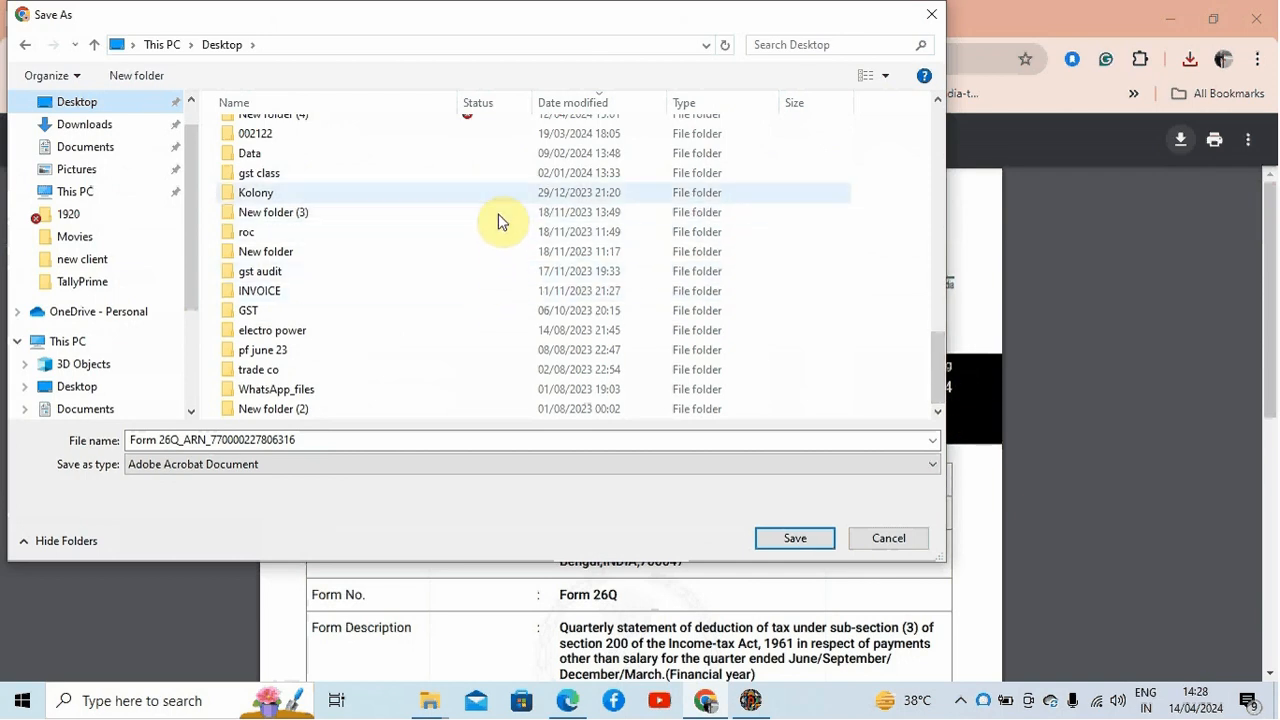
left_click_drag(943, 343, 938, 323)
double_click(408, 158)
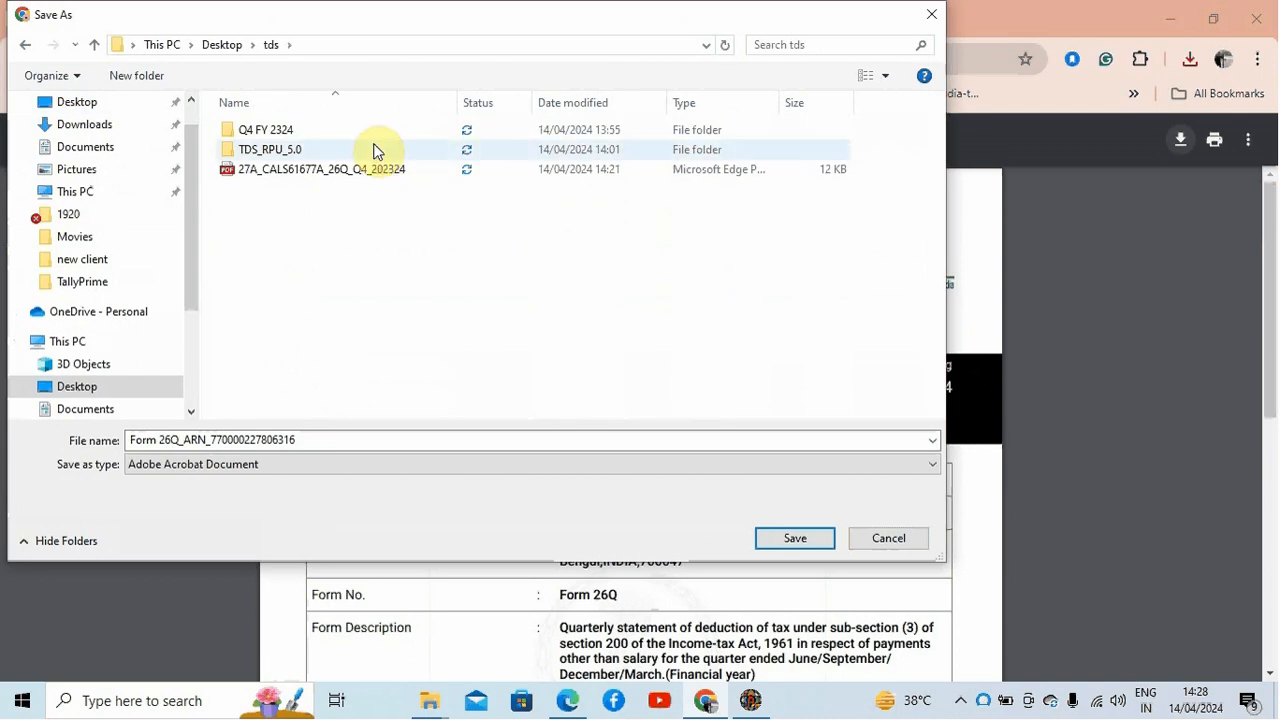
double_click(371, 131)
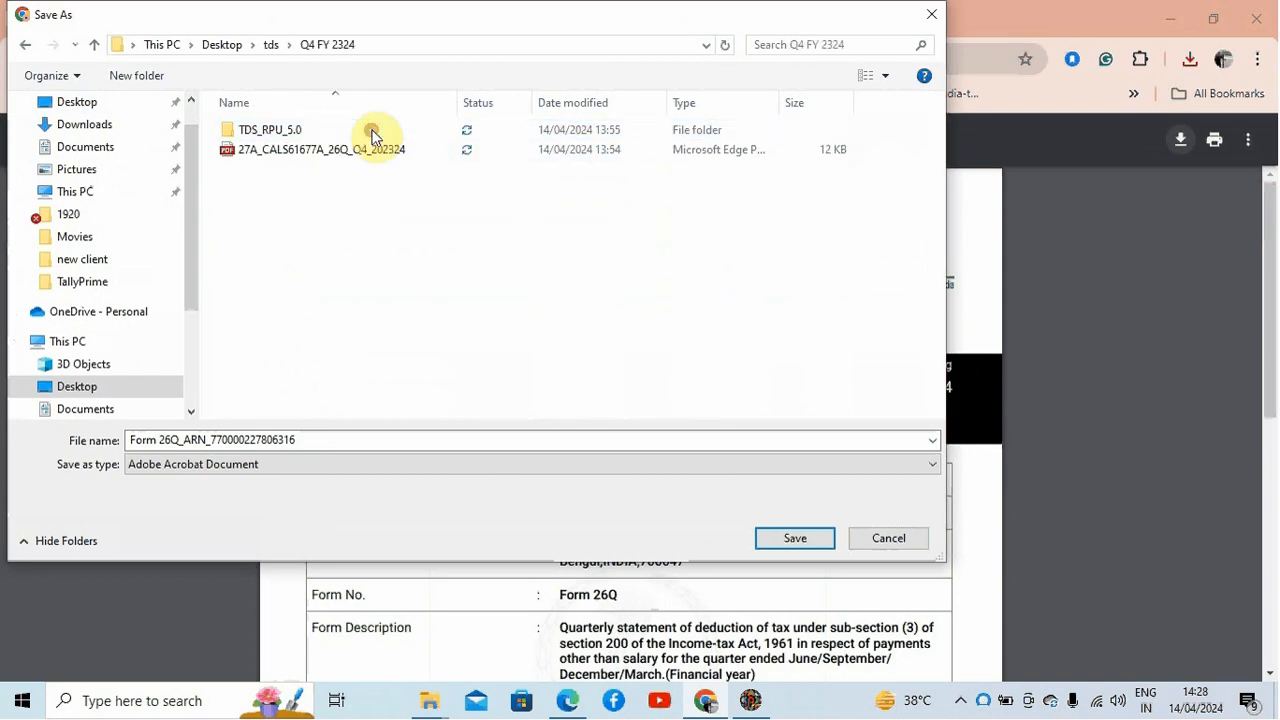
left_click(795, 538)
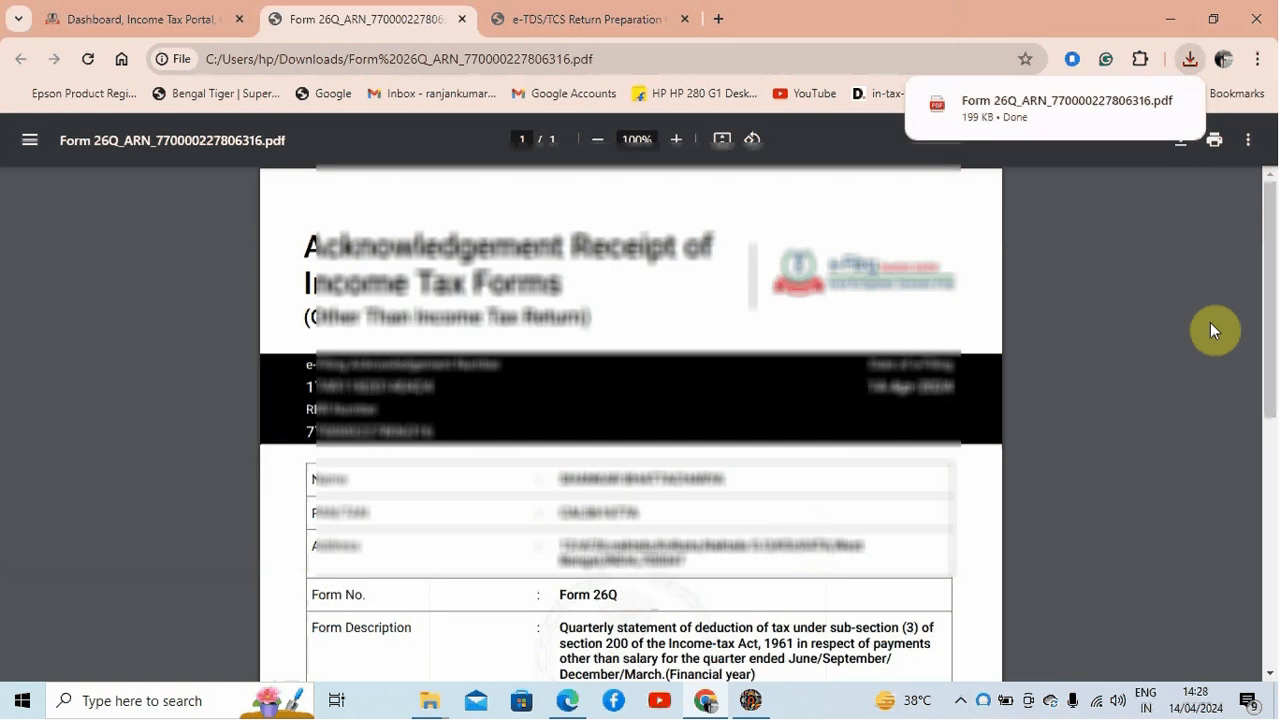
Step: Switch back to the TDS/TCS Return Preparation Utility
left_click(751, 700)
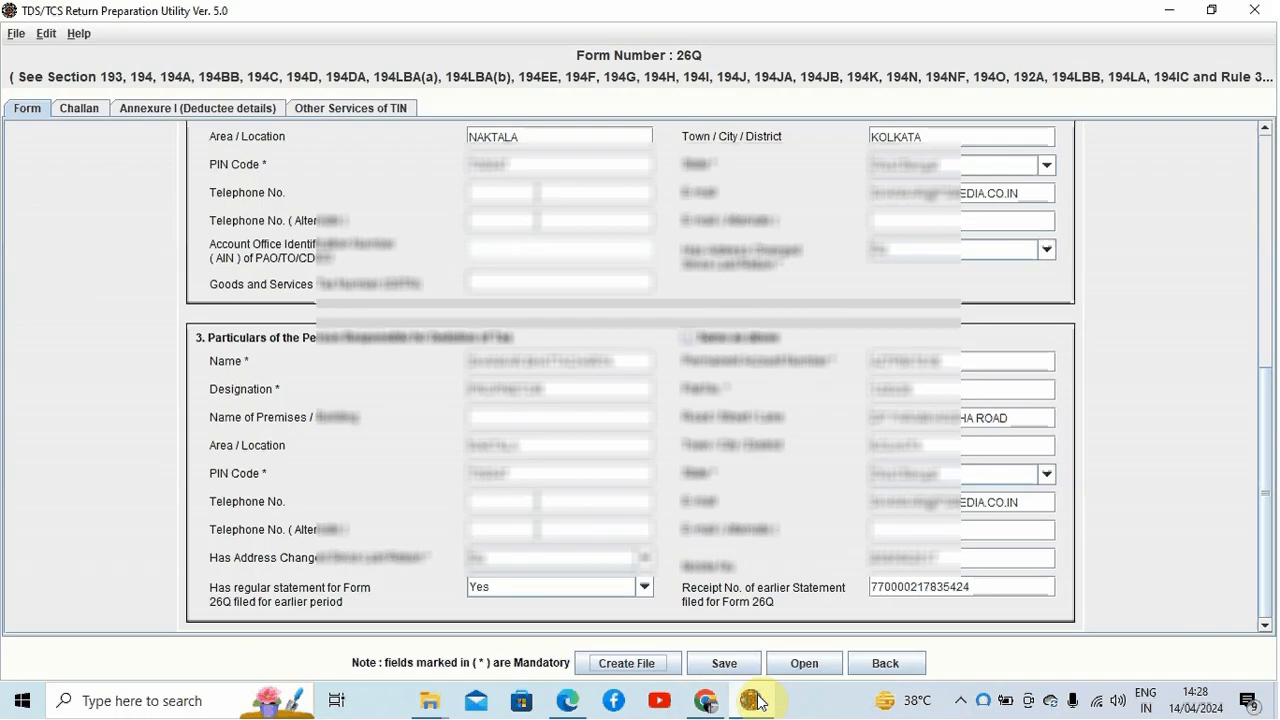